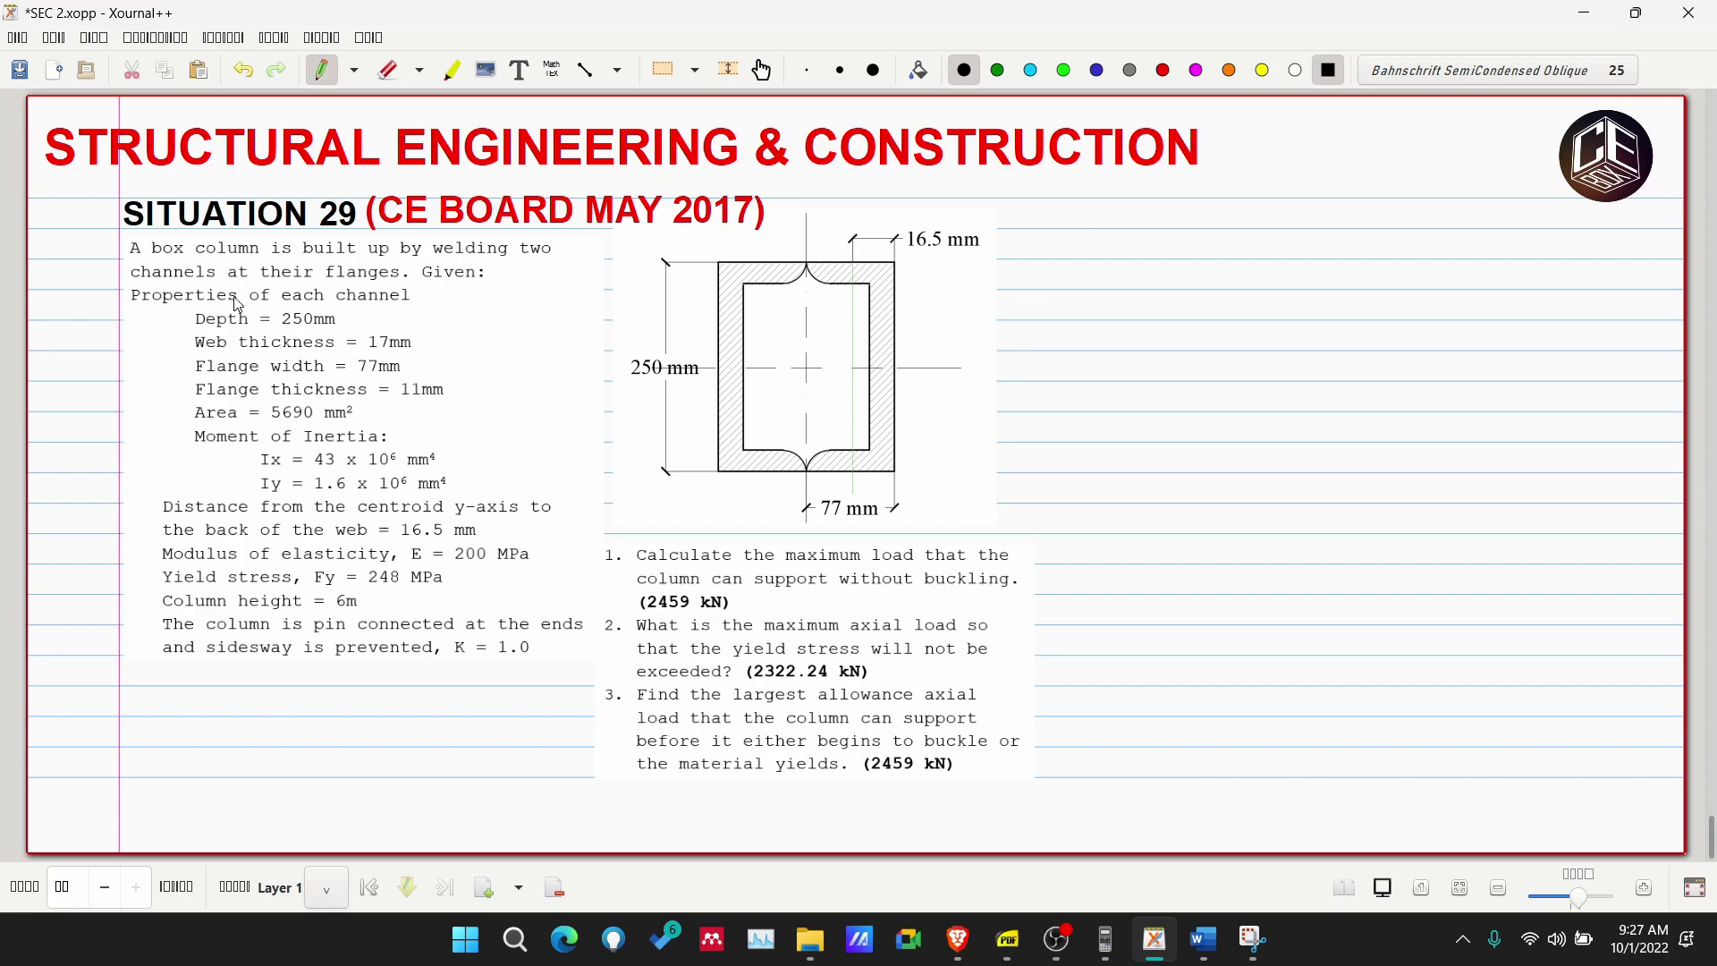
Try loop, circle and brace marks around the channel properties and diagram, undoing each.
mouse_move(292, 301)
left_mouse_down()
mouse_move(60, 458)
mouse_move(162, 720)
mouse_move(497, 681)
mouse_move(534, 412)
mouse_move(350, 276)
mouse_move(186, 355)
mouse_move(201, 625)
mouse_move(464, 688)
mouse_move(549, 455)
mouse_move(417, 346)
left_mouse_up()
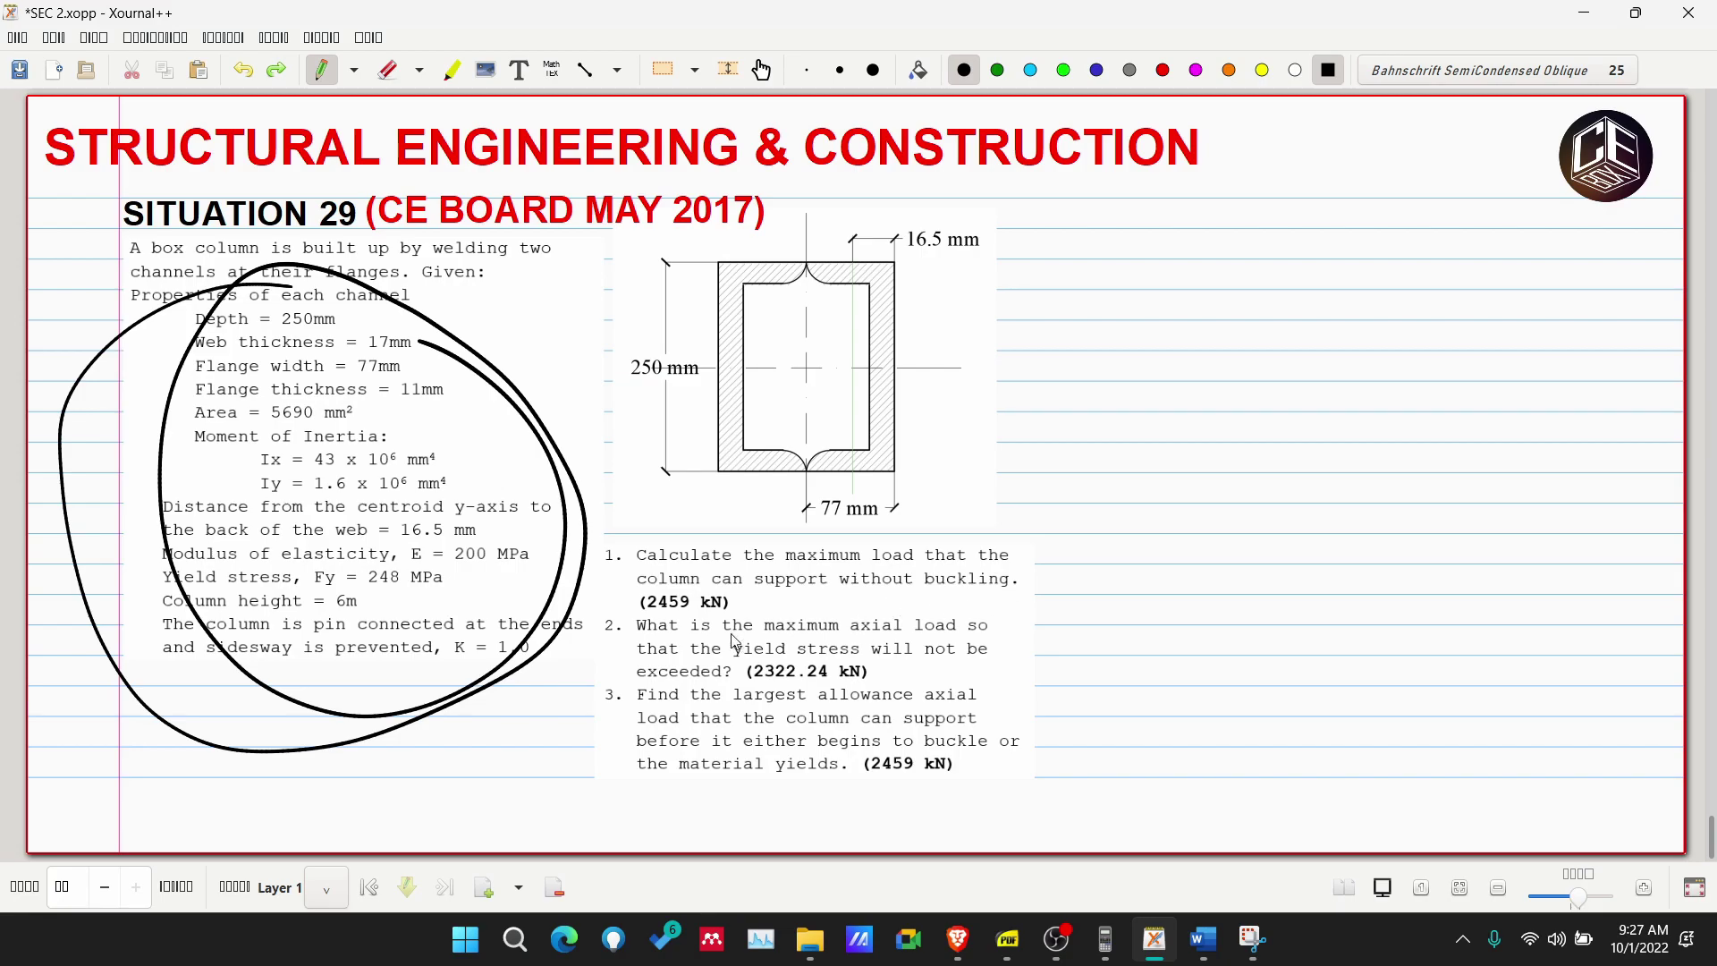
key("ctrl+z")
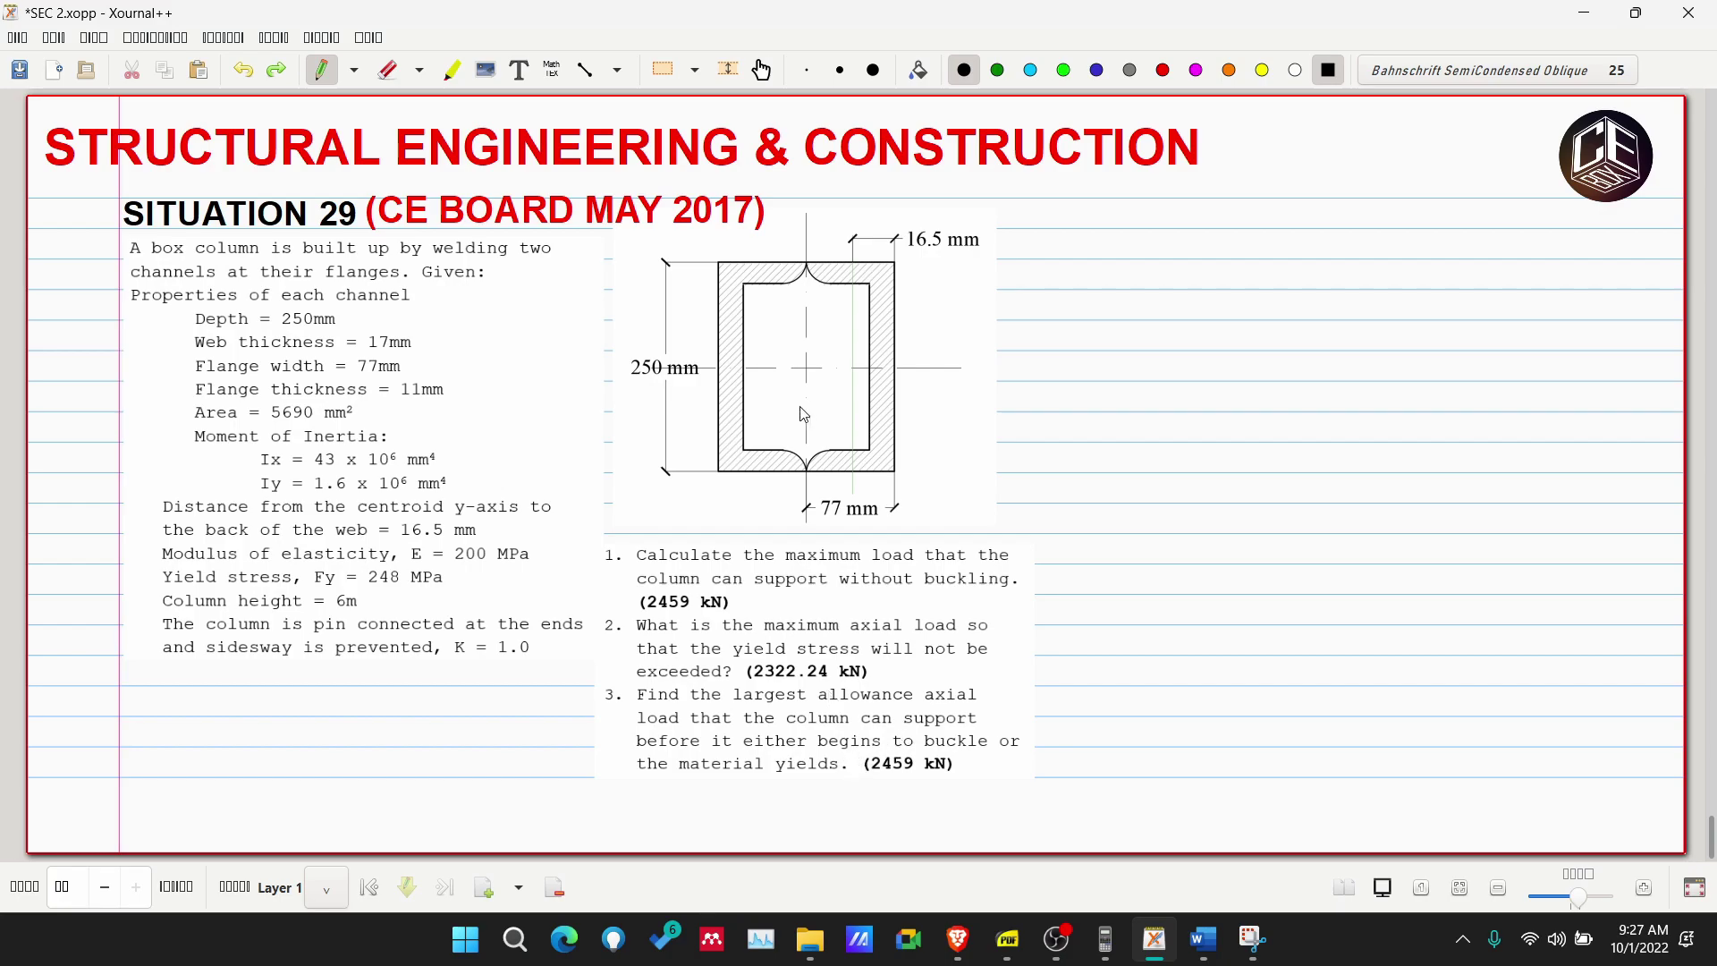
mouse_move(839, 230)
left_mouse_down()
mouse_move(957, 532)
mouse_move(720, 239)
left_mouse_up()
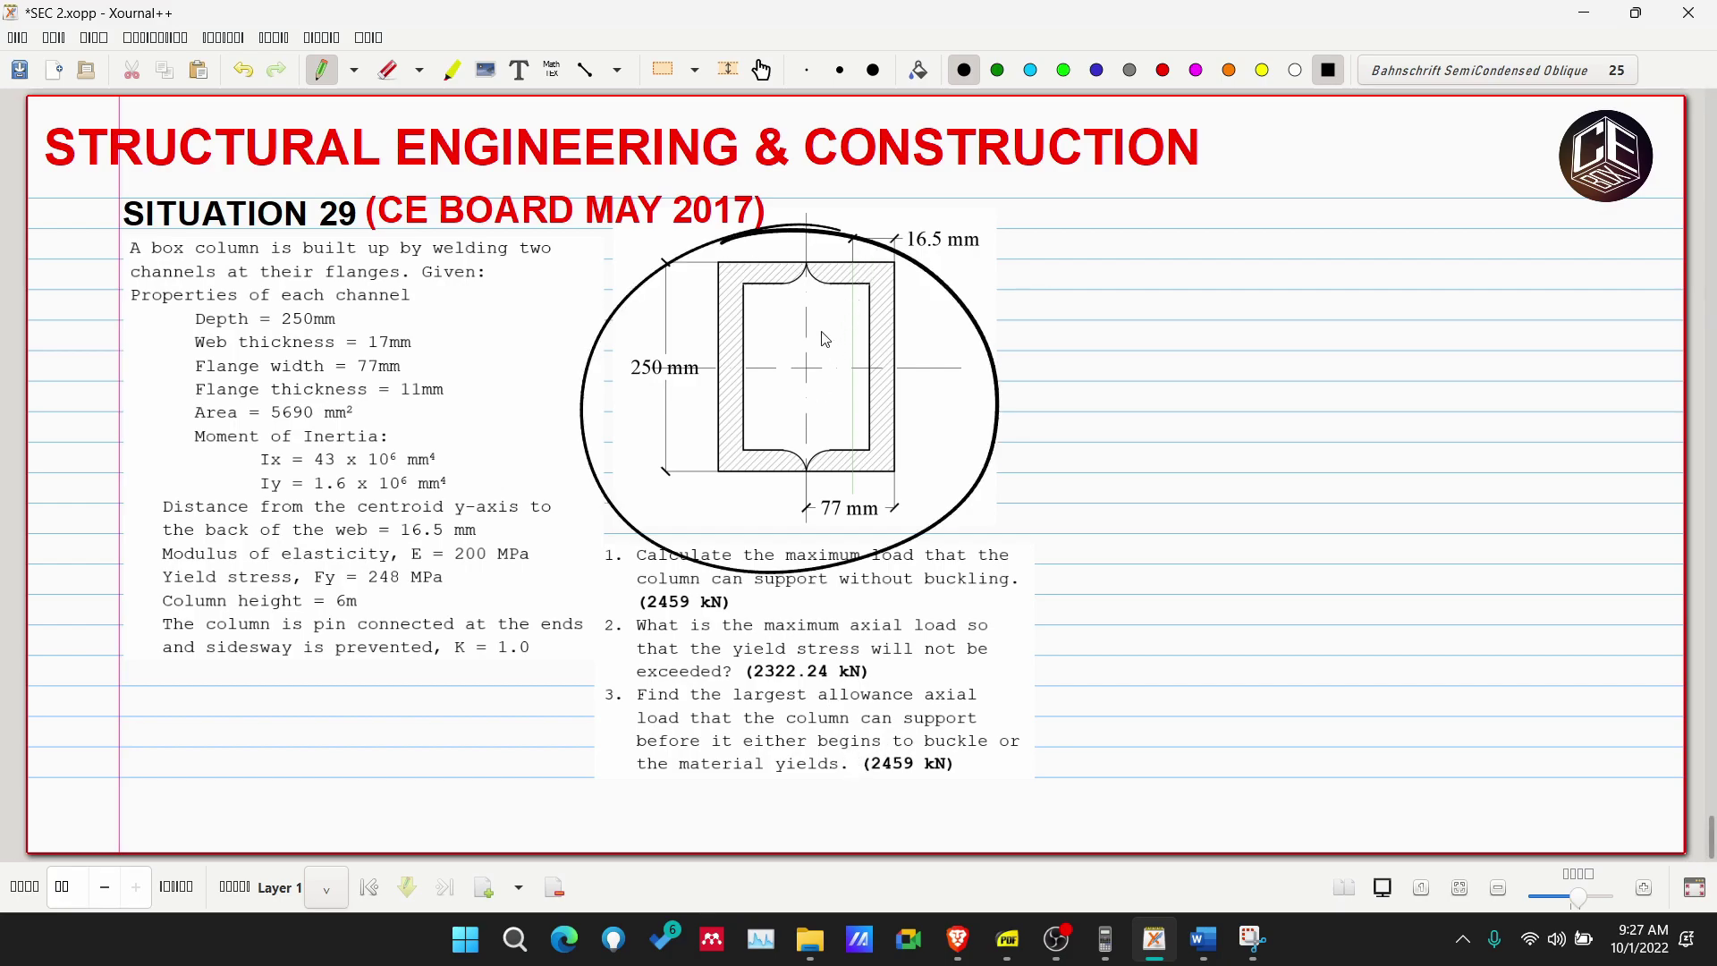
key("ctrl+z")
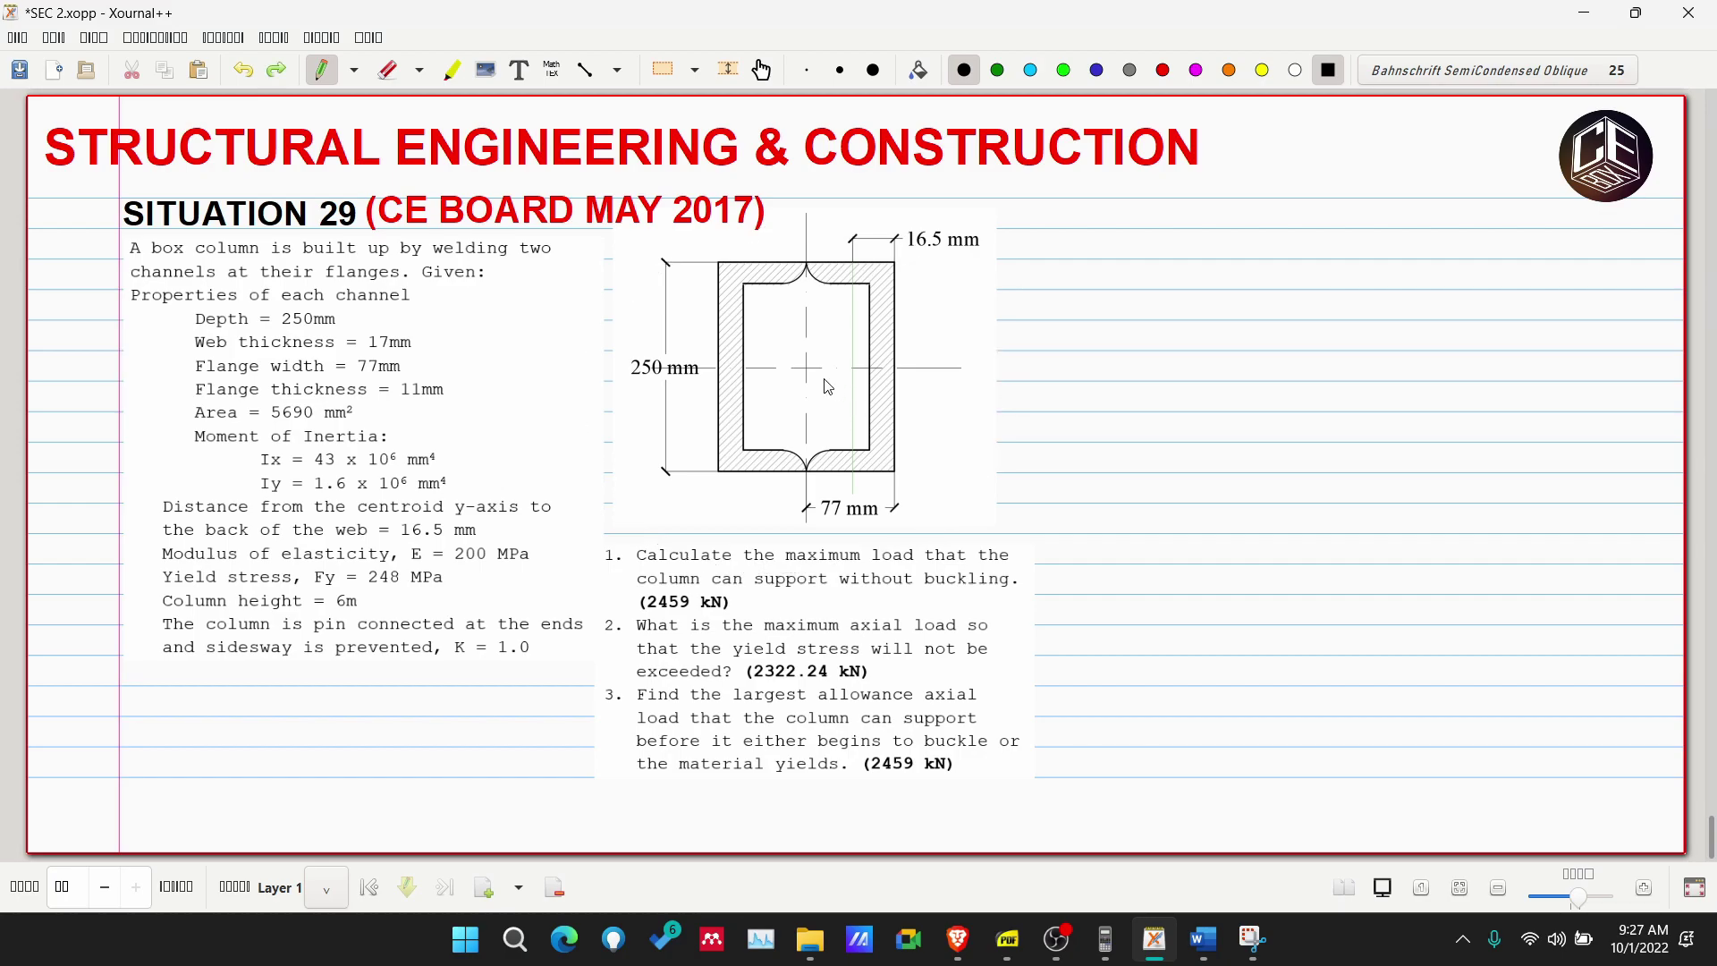
mouse_move(747, 237)
left_mouse_down()
mouse_move(691, 366)
mouse_move(684, 442)
mouse_move(716, 490)
mouse_move(780, 494)
mouse_move(820, 464)
mouse_move(767, 350)
mouse_move(779, 293)
mouse_move(820, 270)
mouse_move(776, 225)
mouse_move(826, 232)
mouse_move(807, 302)
mouse_move(829, 357)
mouse_move(786, 436)
mouse_move(826, 499)
mouse_move(932, 420)
mouse_move(913, 248)
mouse_move(809, 219)
left_mouse_up()
key("ctrl+z")
key("ctrl+z")
Switch the pen ink to dark green and try marks on the section, undoing them all.
left_click(997, 70)
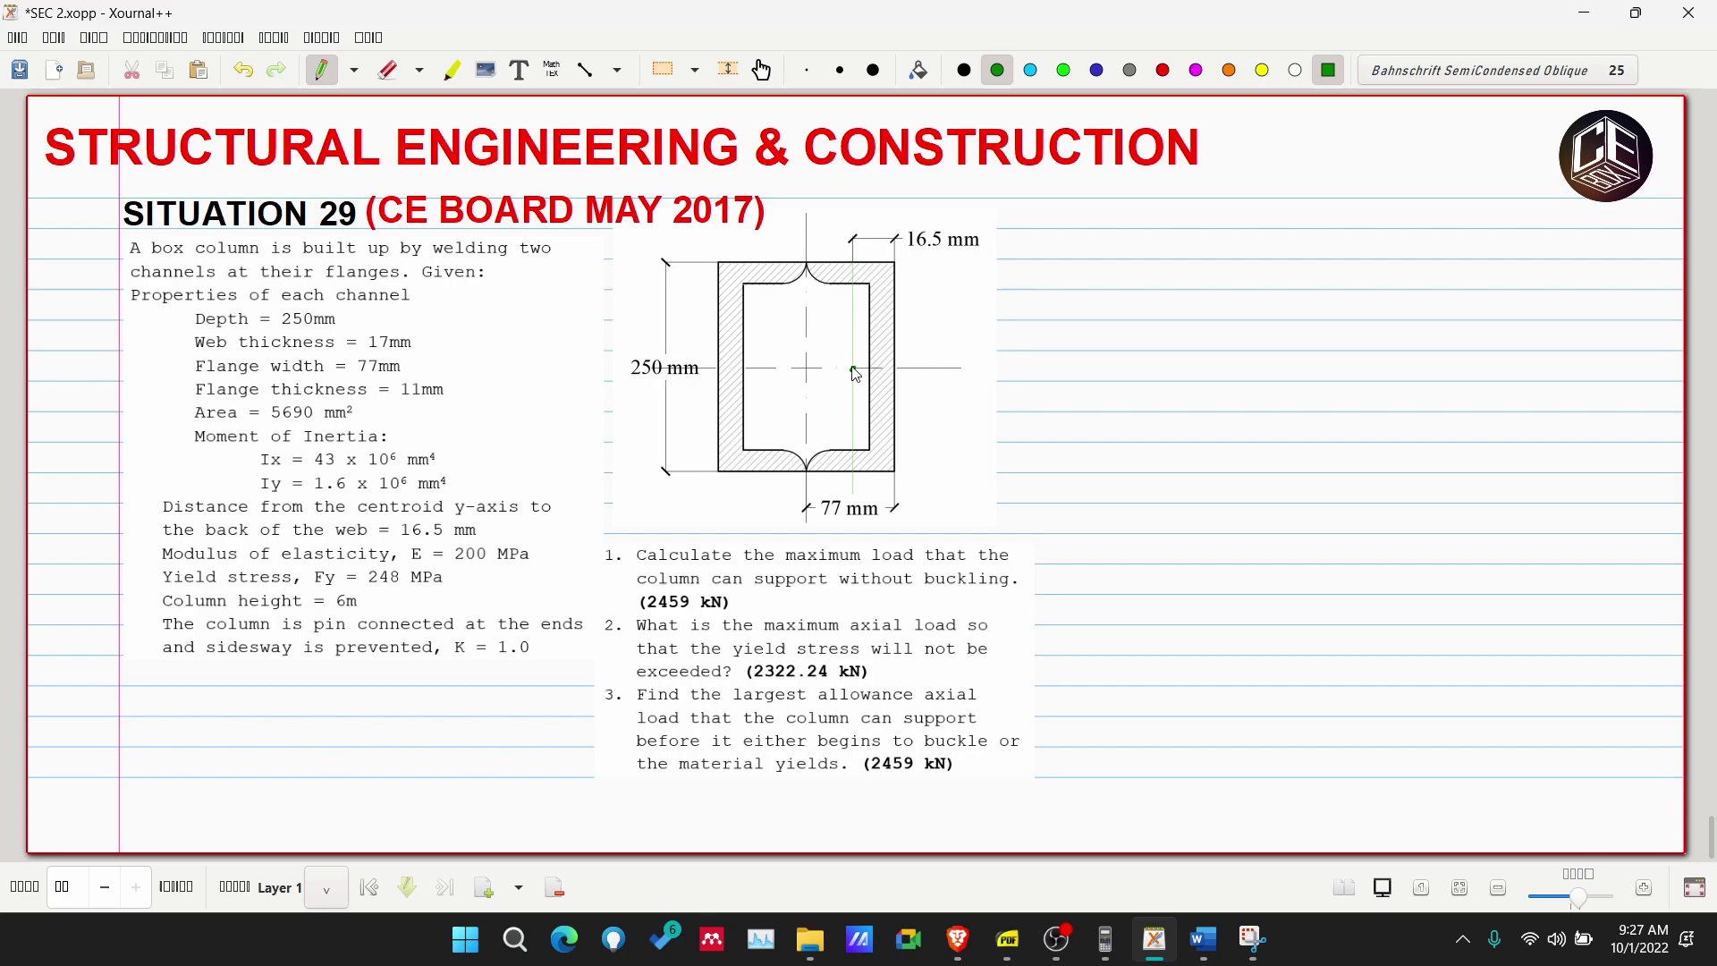
left_click_drag(852, 239, 848, 384)
key("ctrl+z")
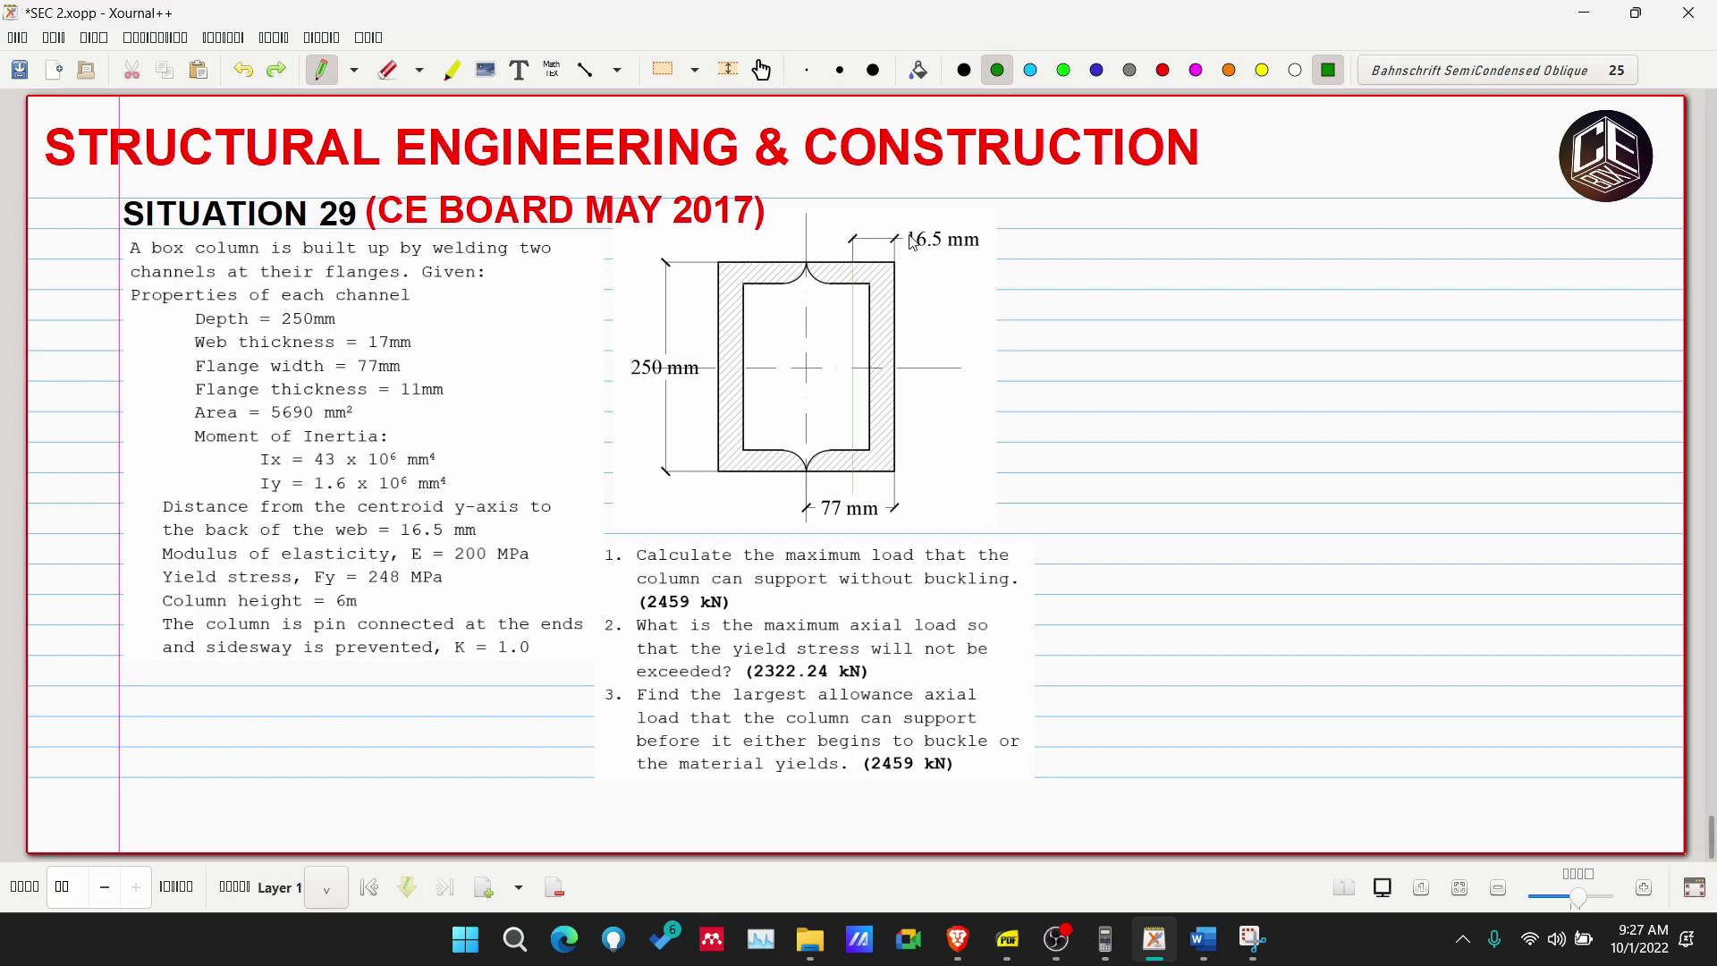
mouse_move(891, 239)
left_mouse_down()
mouse_move(941, 218)
mouse_move(895, 238)
mouse_move(892, 494)
mouse_move(888, 263)
mouse_move(895, 461)
mouse_move(899, 344)
left_mouse_up()
key("ctrl+z")
key("ctrl+z")
key("ctrl+z")
left_click_drag(758, 284, 759, 443)
key("ctrl+z")
mouse_move(895, 506)
left_mouse_down()
mouse_move(777, 486)
mouse_move(917, 514)
left_mouse_up()
key("ctrl+z")
Check 77 − 16.5 = 60.5 on the calculator and write a green 60.5 mm dimension above the column.
left_click(1106, 938)
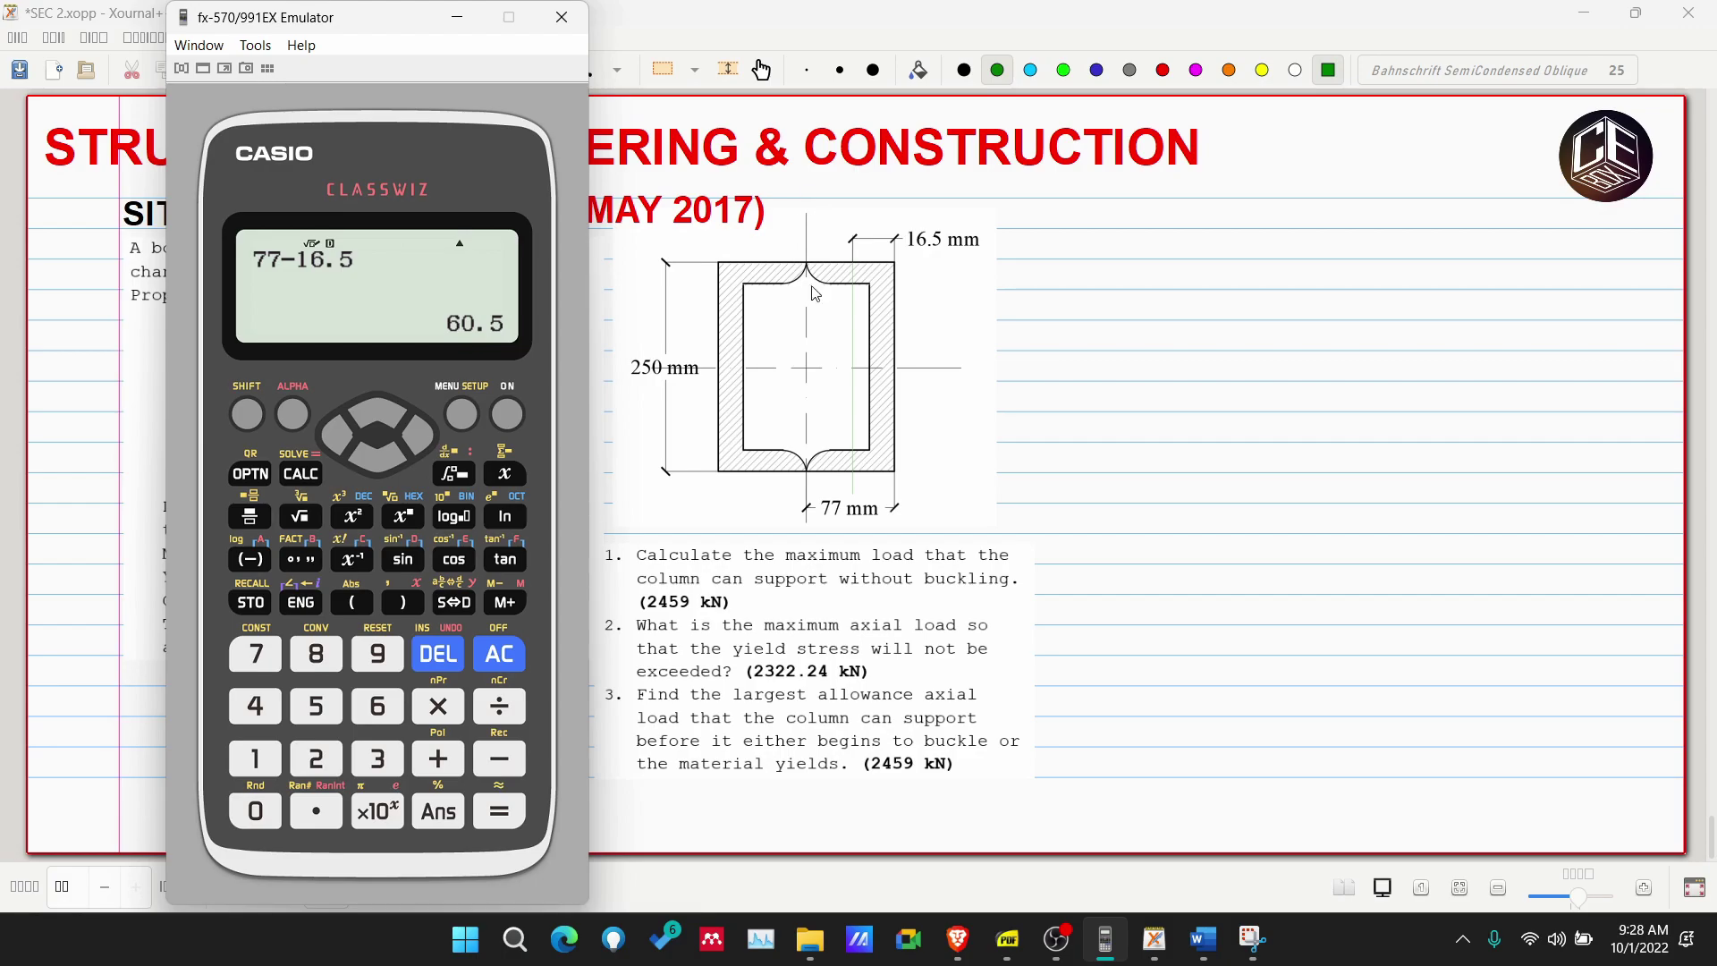
left_click(801, 248)
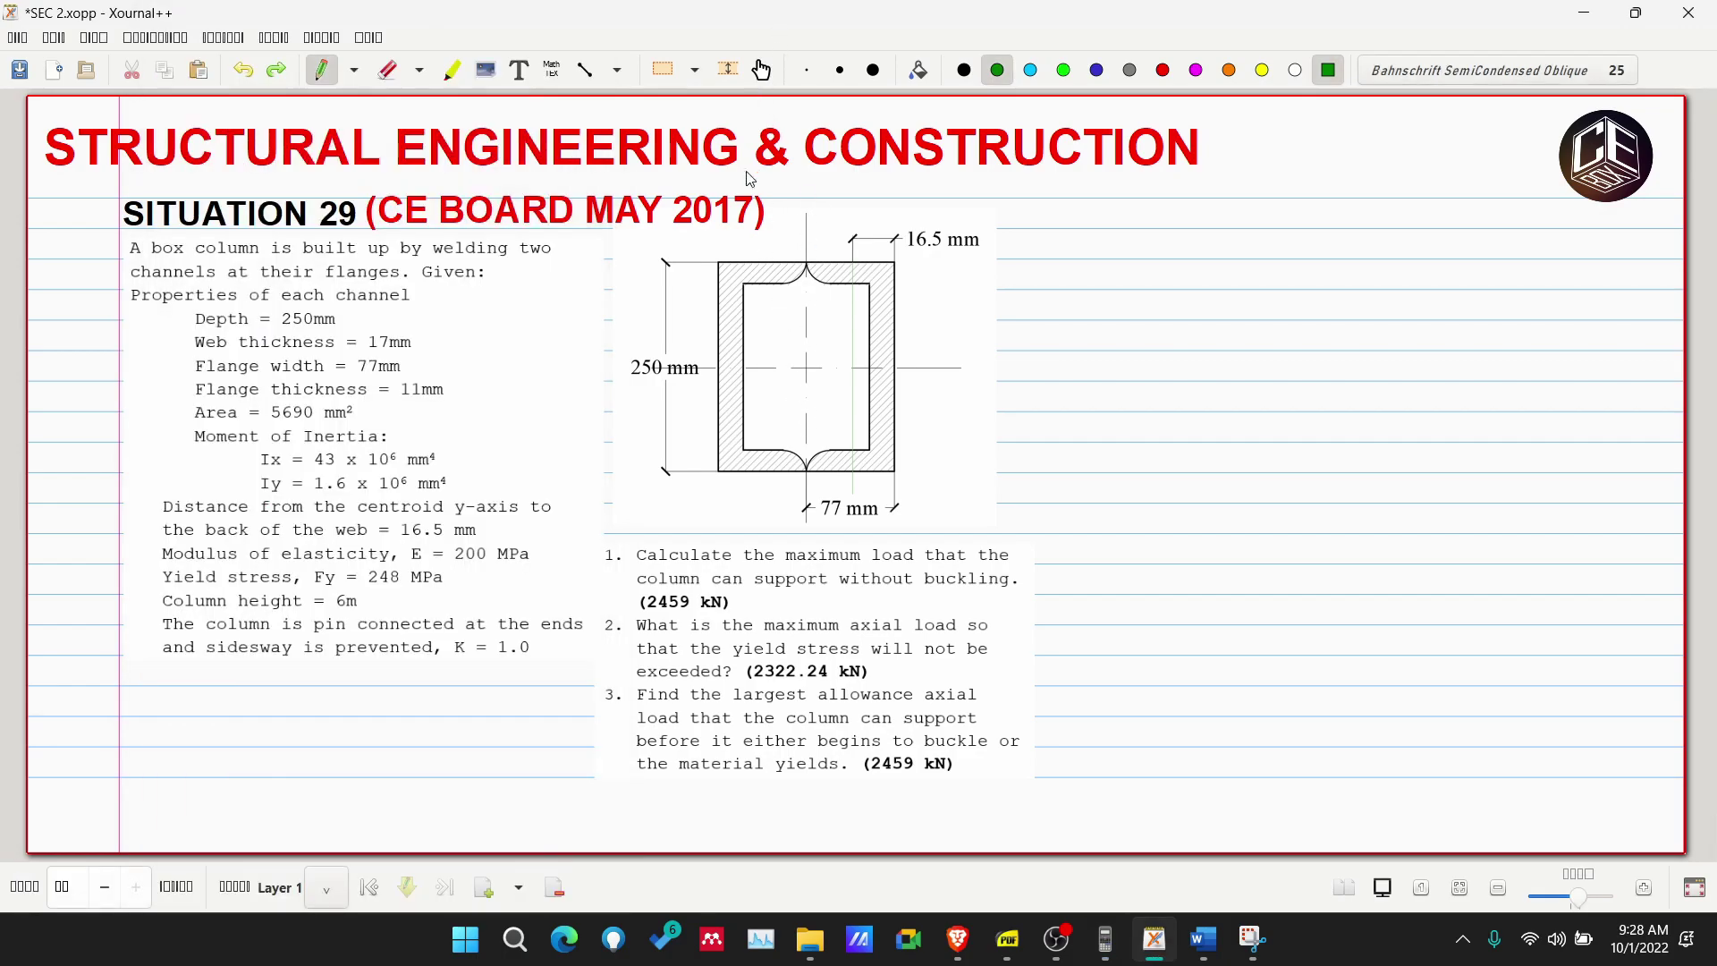
mouse_move(803, 241)
left_mouse_down()
mouse_move(846, 236)
mouse_move(803, 240)
mouse_move(845, 217)
mouse_move(922, 219)
left_mouse_up()
left_click(856, 227)
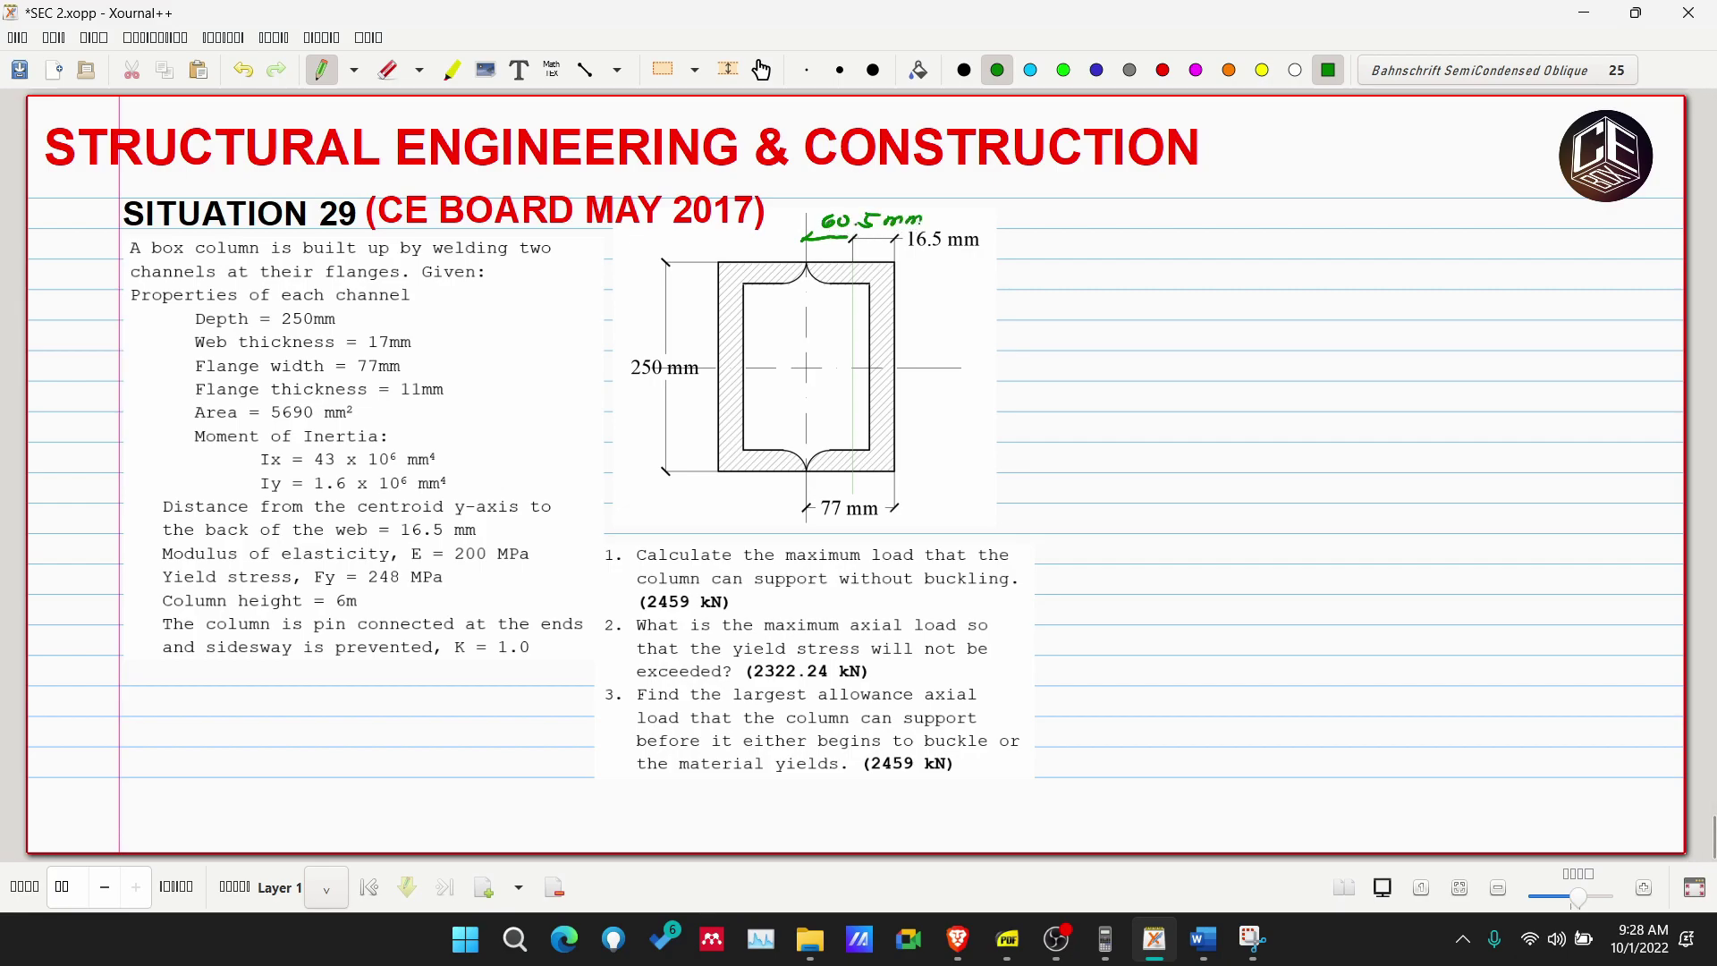
mouse_move(816, 202)
left_mouse_down()
mouse_move(821, 188)
mouse_move(793, 208)
left_mouse_up()
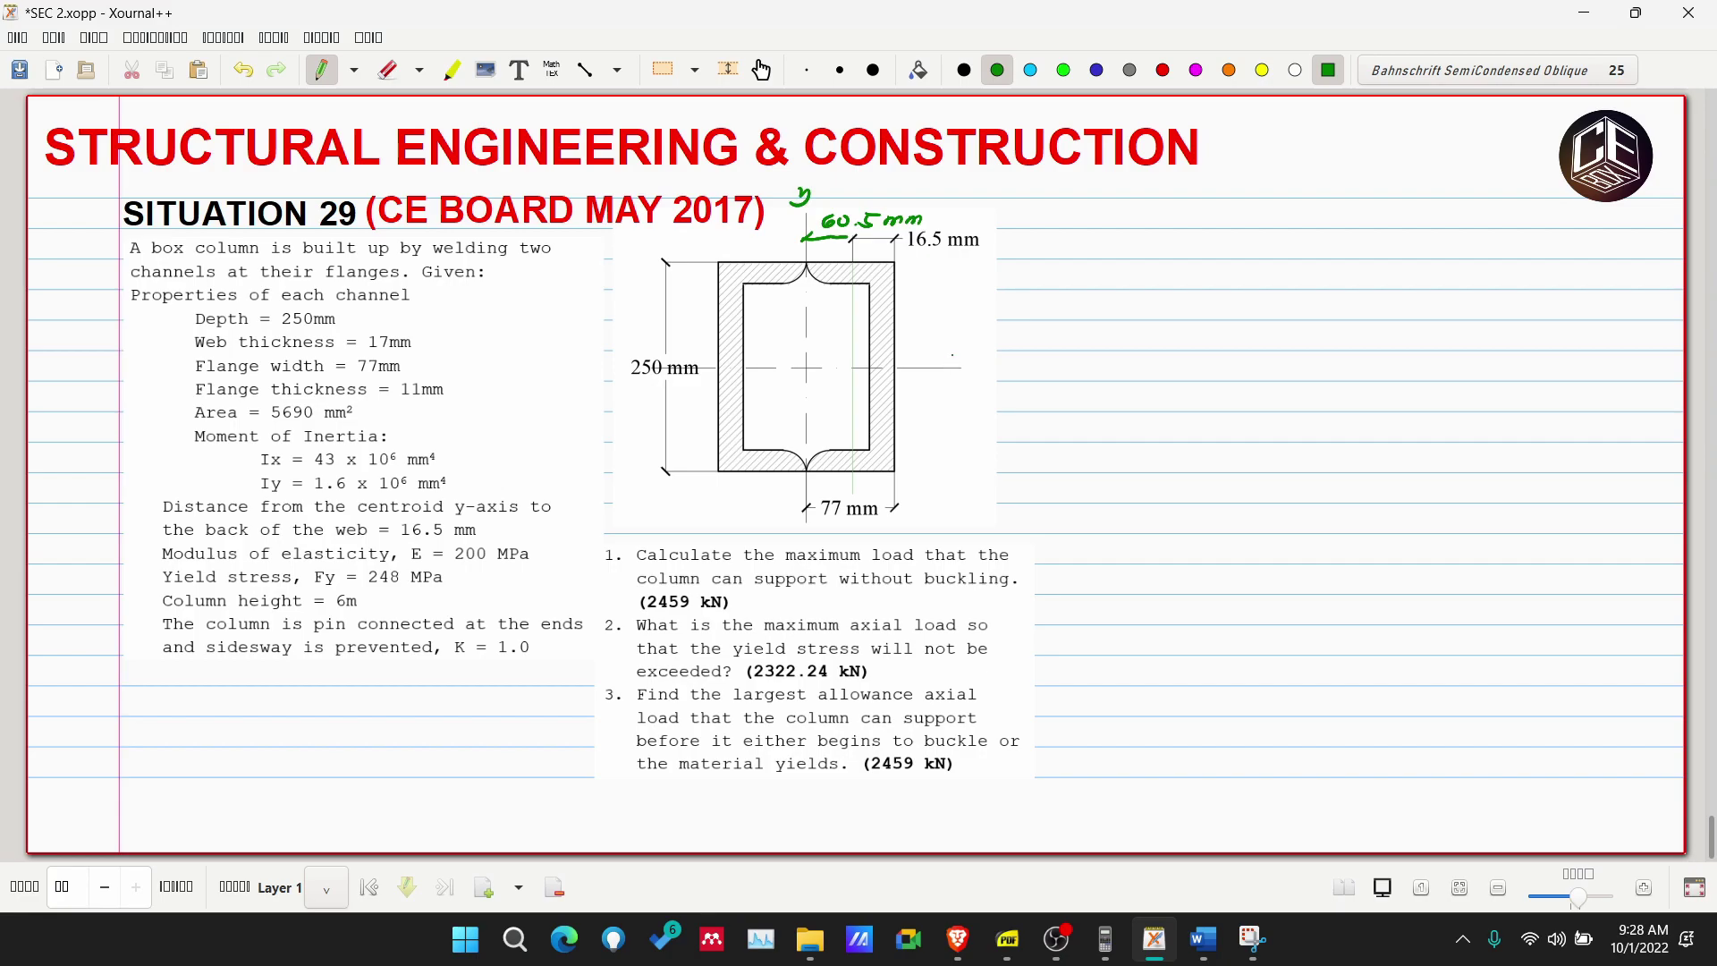
Label the section's y and x axes in green, discarding a trial centroid dot.
left_click_drag(950, 354, 973, 351)
left_click(807, 368)
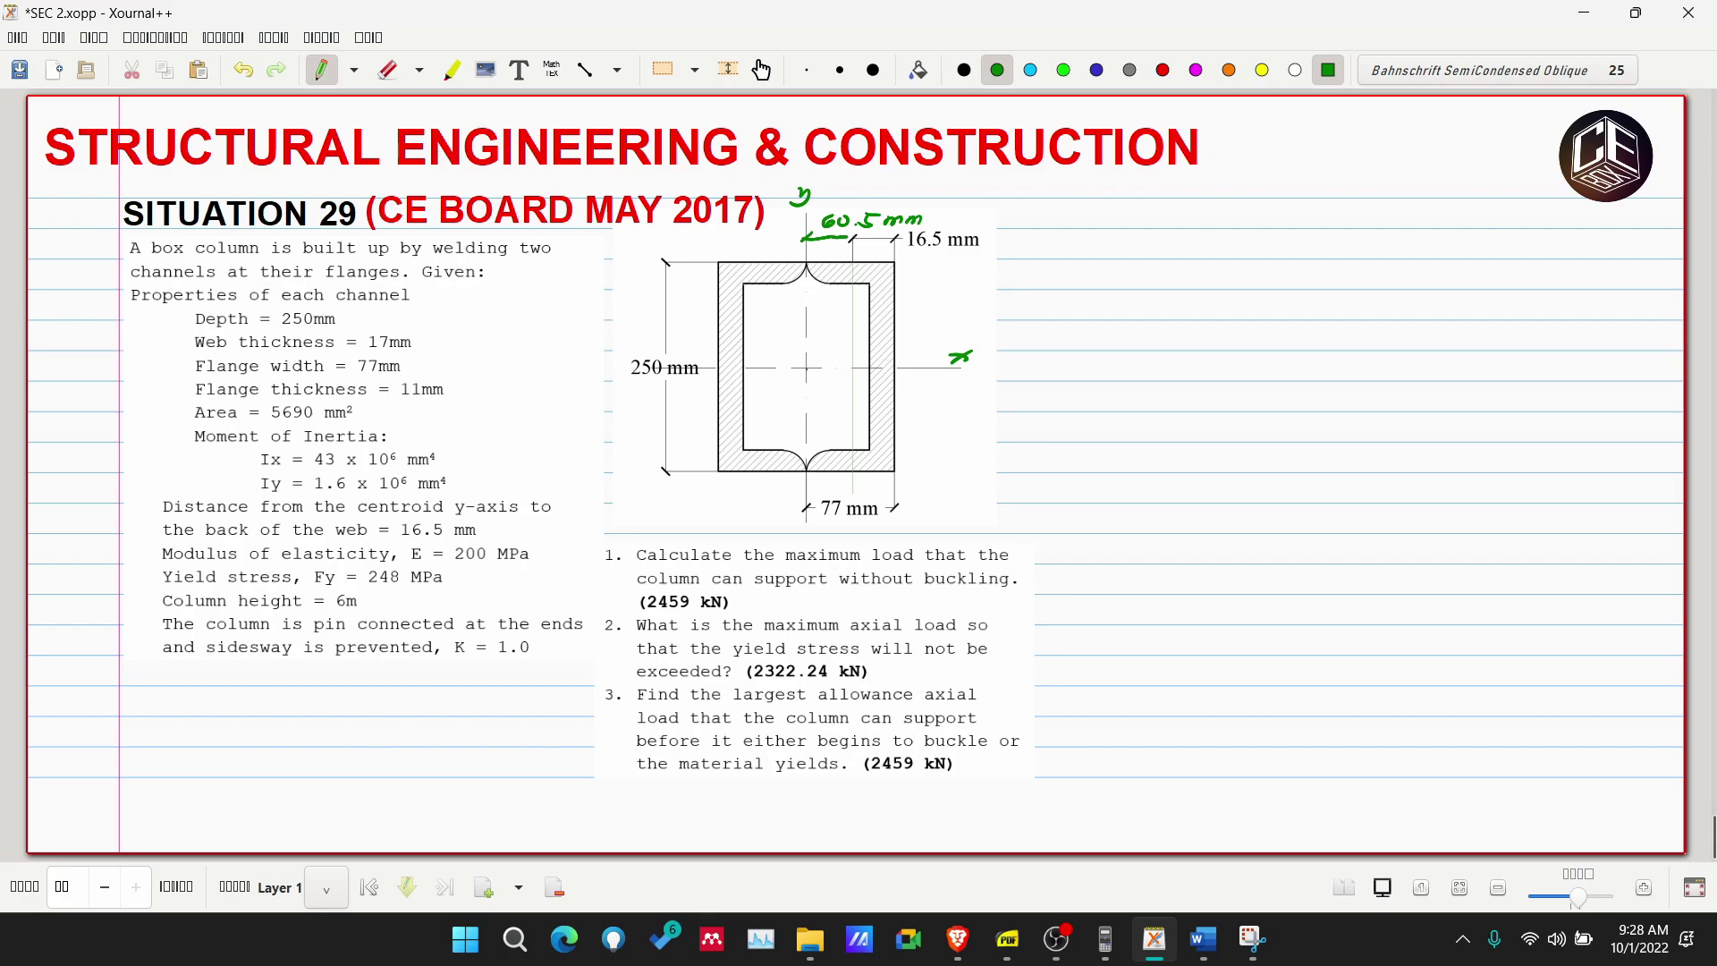
key("ctrl+z")
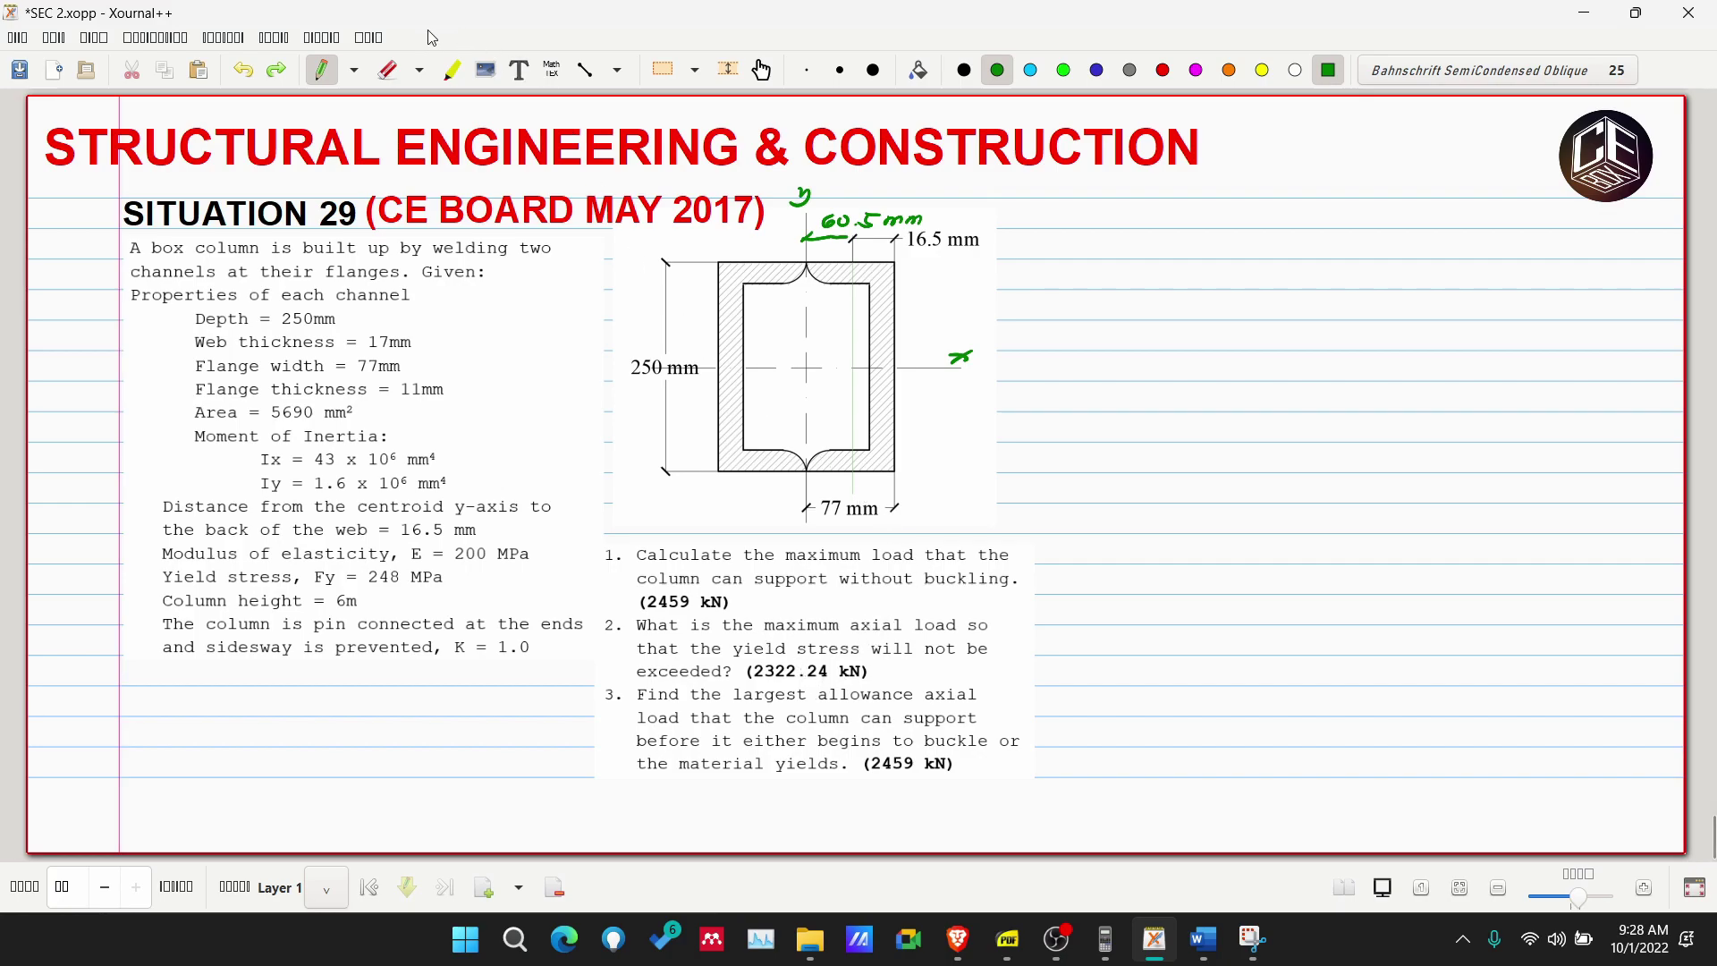
Highlight "without buckling" in question 1 in yellow.
left_click(449, 75)
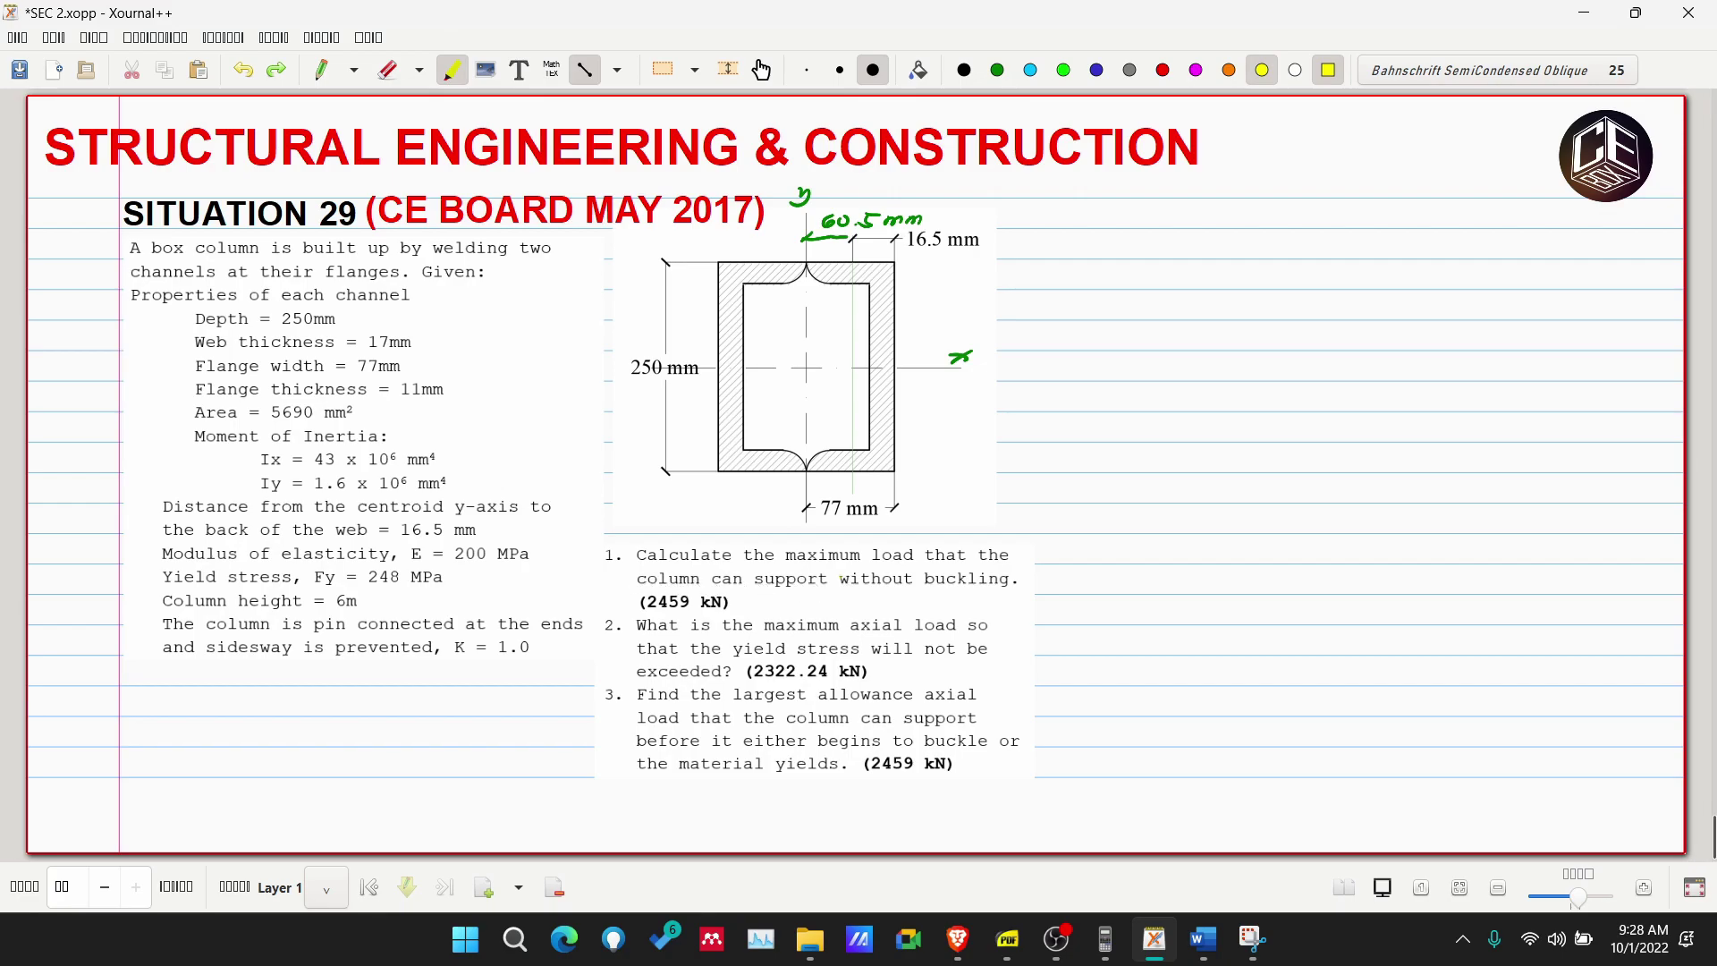
left_click_drag(834, 579, 1018, 579)
left_click(322, 69)
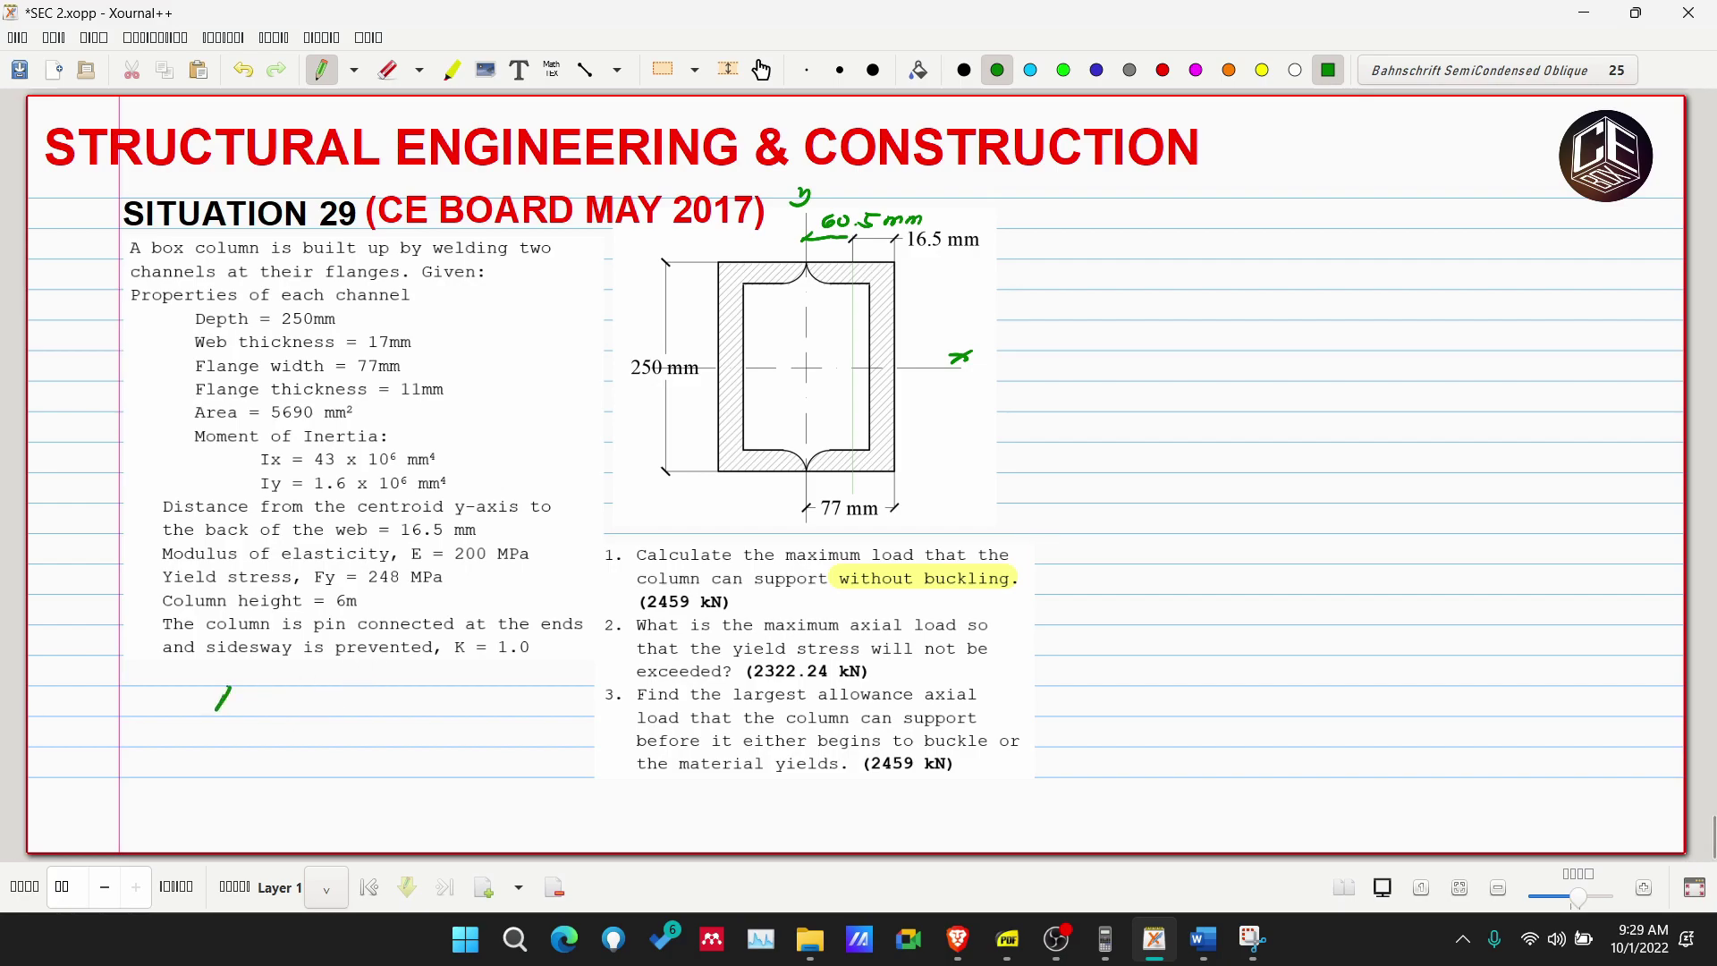
Write Pcr = π²EI/(KL)² in black ink below the given data.
left_click_drag(217, 710, 254, 686)
left_click(966, 73)
key("ctrl+z")
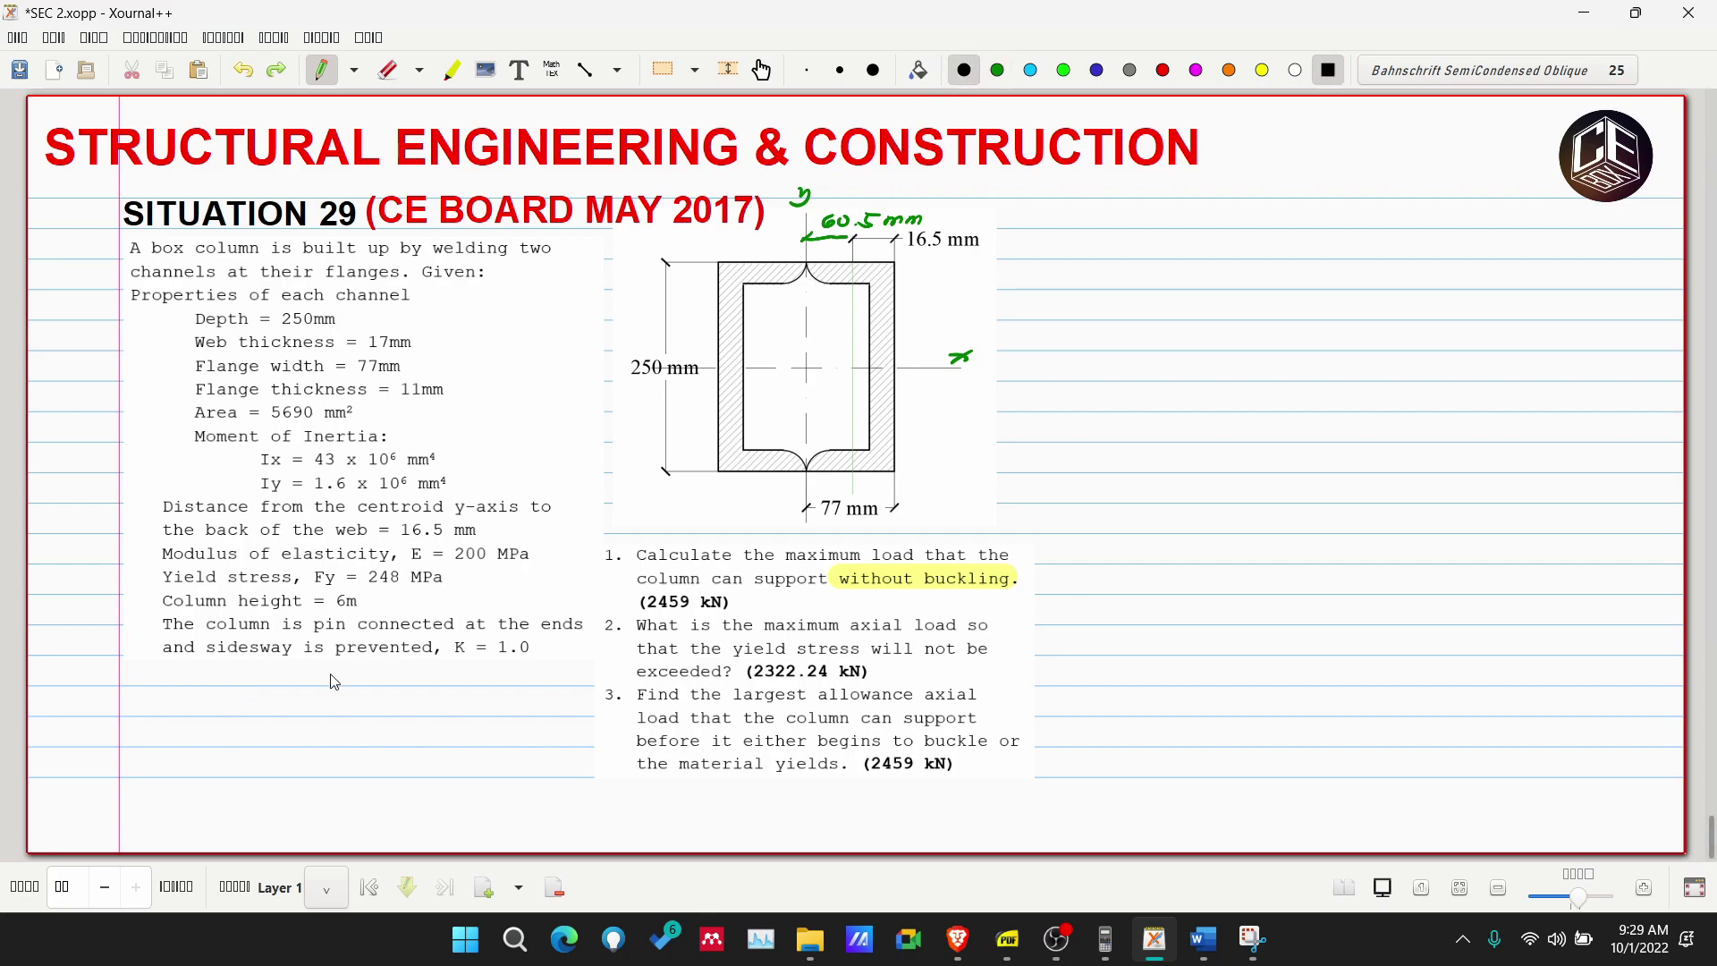
mouse_move(213, 727)
left_mouse_down()
mouse_move(243, 706)
mouse_move(235, 729)
mouse_move(296, 721)
mouse_move(340, 695)
left_mouse_up()
left_click(256, 727)
mouse_move(330, 696)
left_mouse_down()
mouse_move(399, 717)
mouse_move(320, 739)
mouse_move(367, 742)
left_mouse_up()
mouse_move(370, 721)
left_mouse_down()
mouse_move(367, 748)
mouse_move(386, 728)
left_mouse_up()
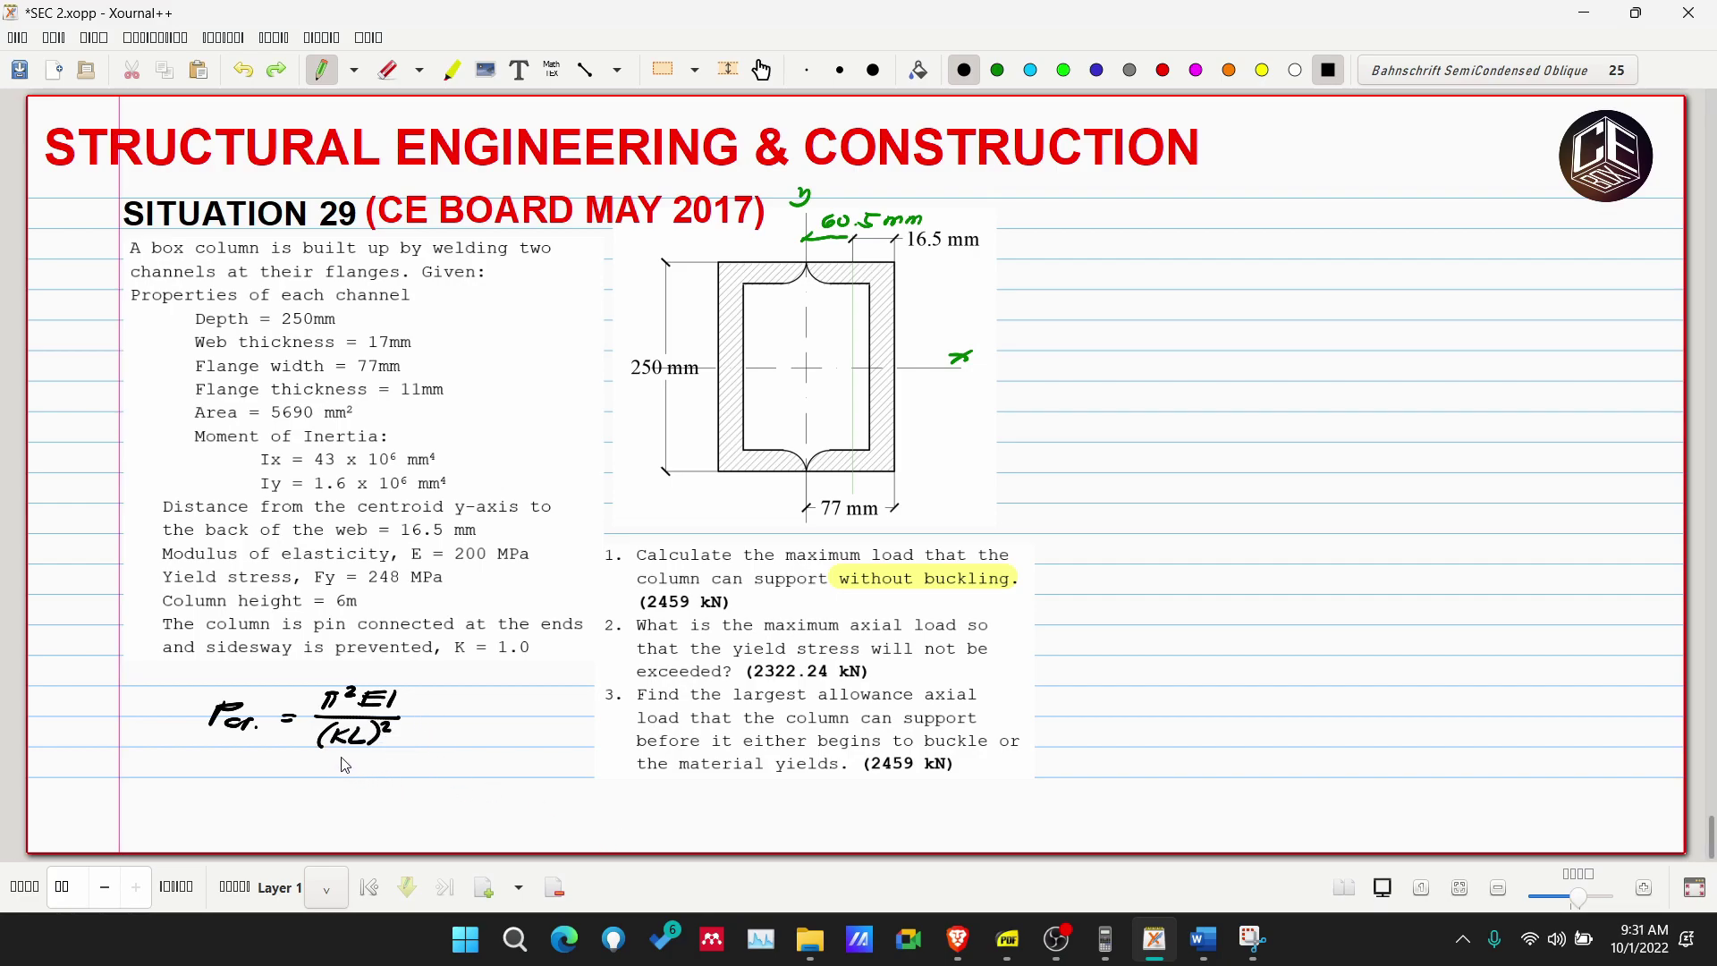
mouse_move(345, 757)
left_mouse_down()
mouse_move(371, 784)
mouse_move(354, 766)
left_mouse_up()
key("ctrl+z")
key("ctrl+z")
Highlight "K = 1.0" in the given data.
left_click(452, 69)
left_click_drag(446, 648, 538, 647)
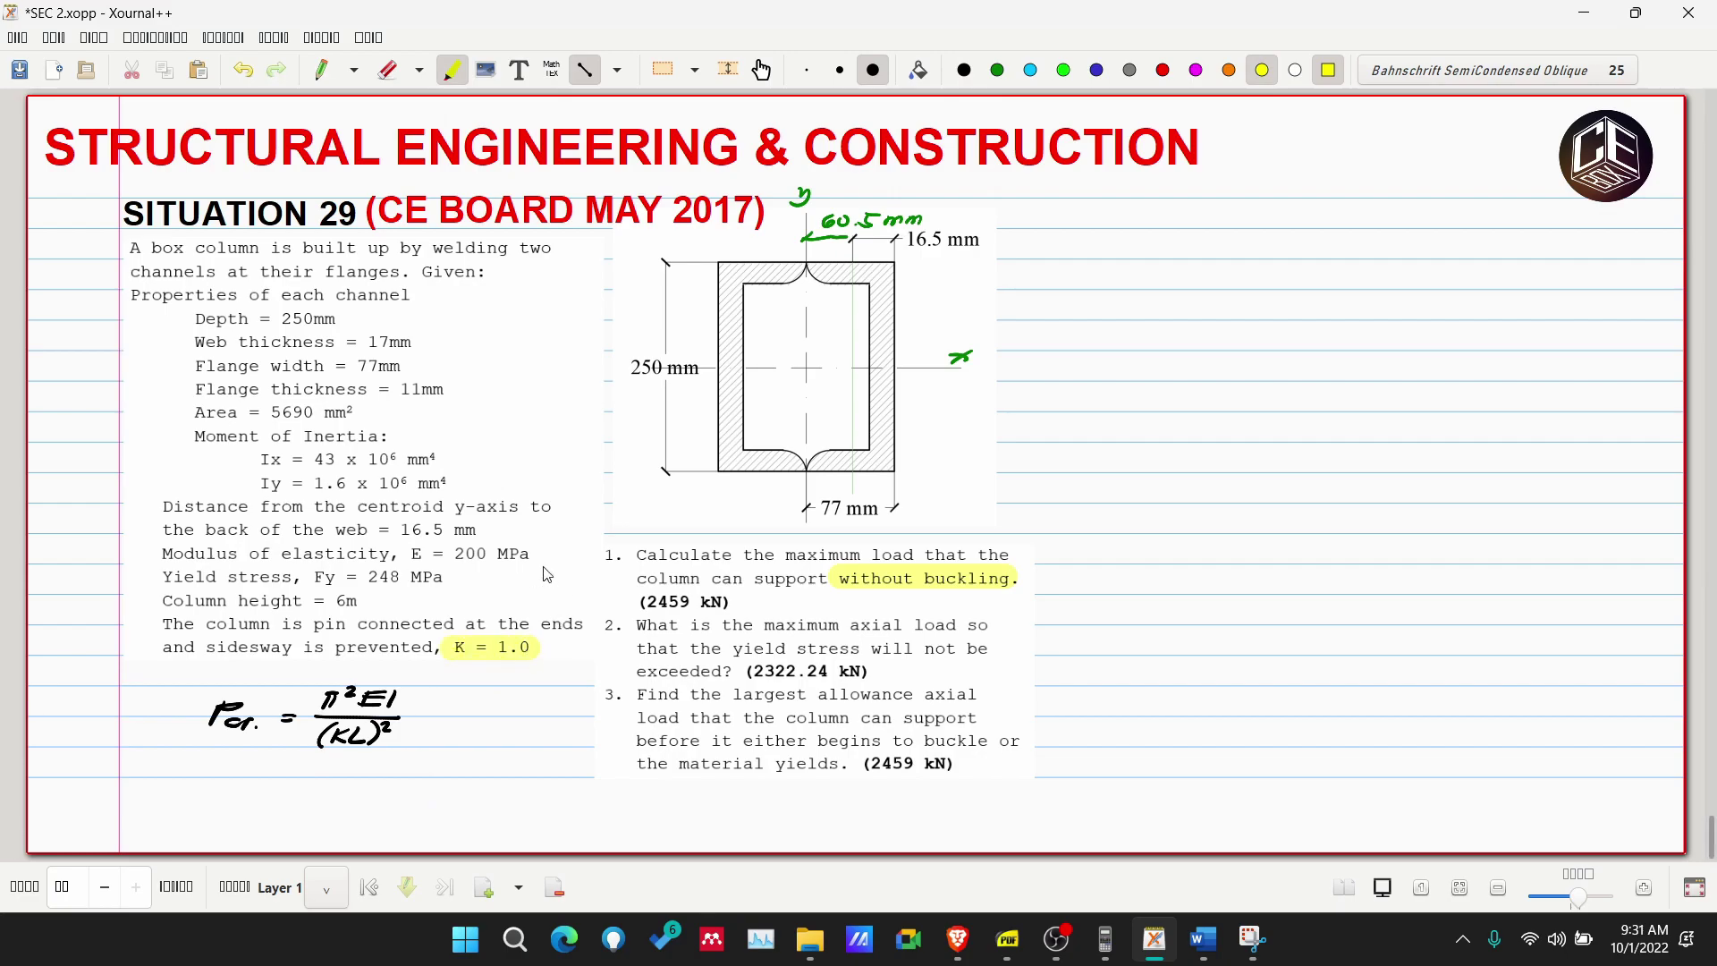
left_click(322, 69)
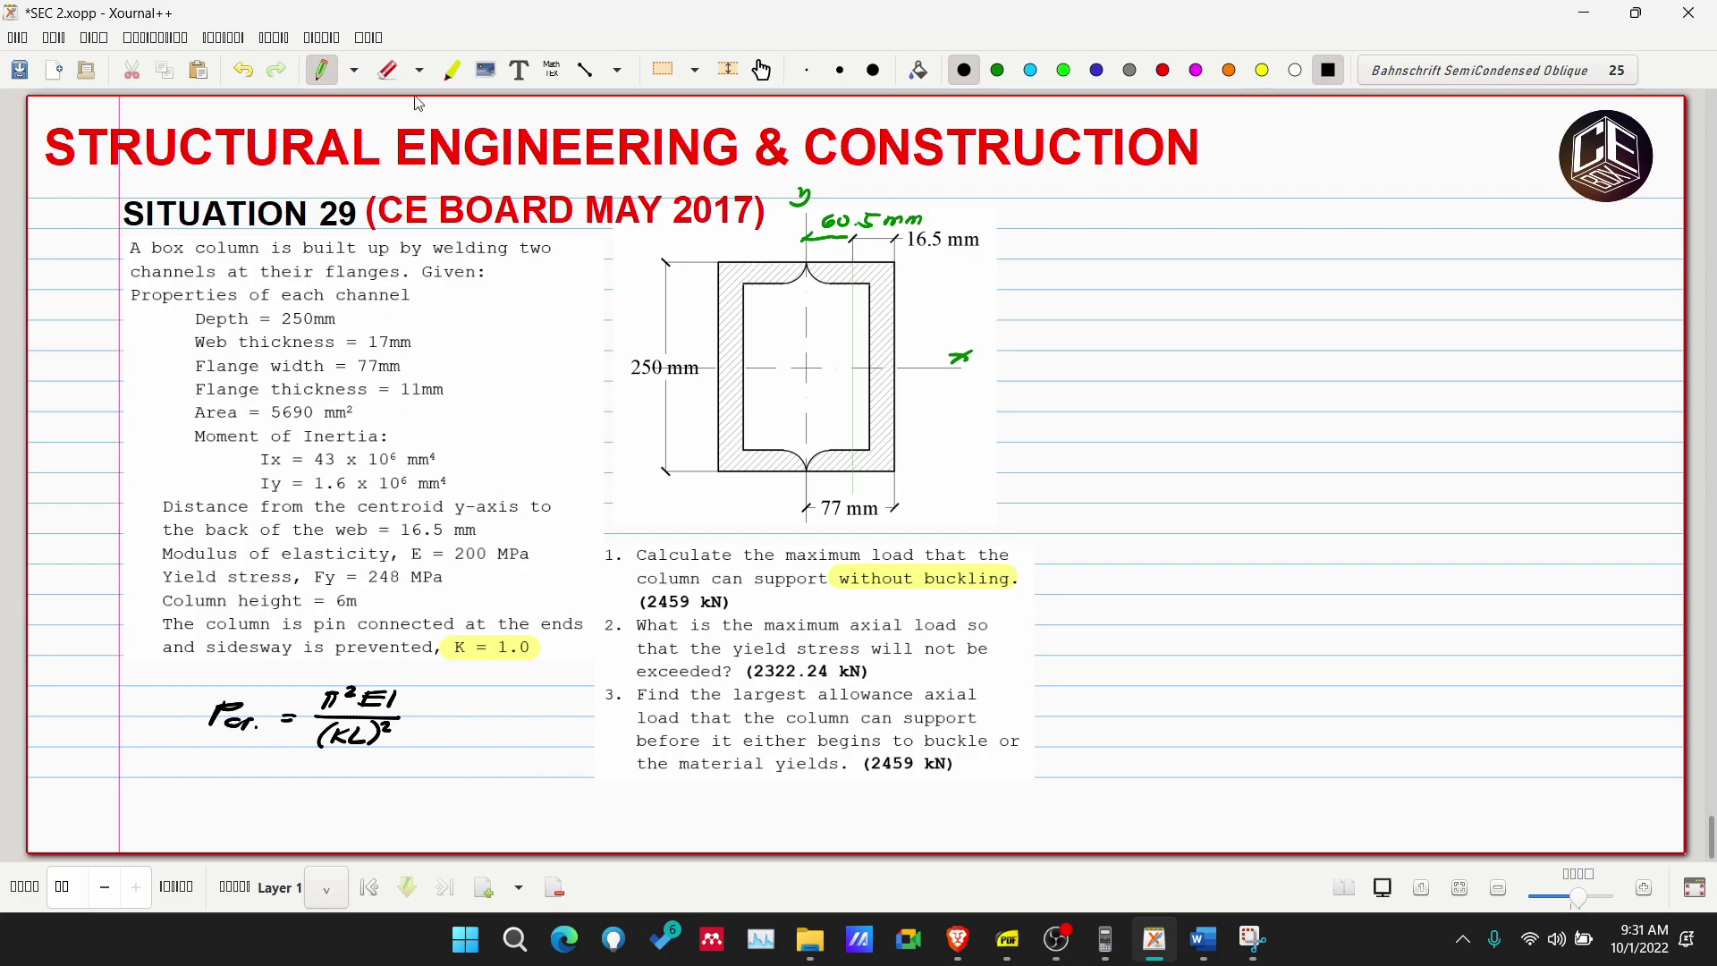
Highlight "Column height = 6m" and "E = 200 MPa" in yellow.
left_click(452, 69)
left_click_drag(164, 601, 355, 601)
left_click(325, 70)
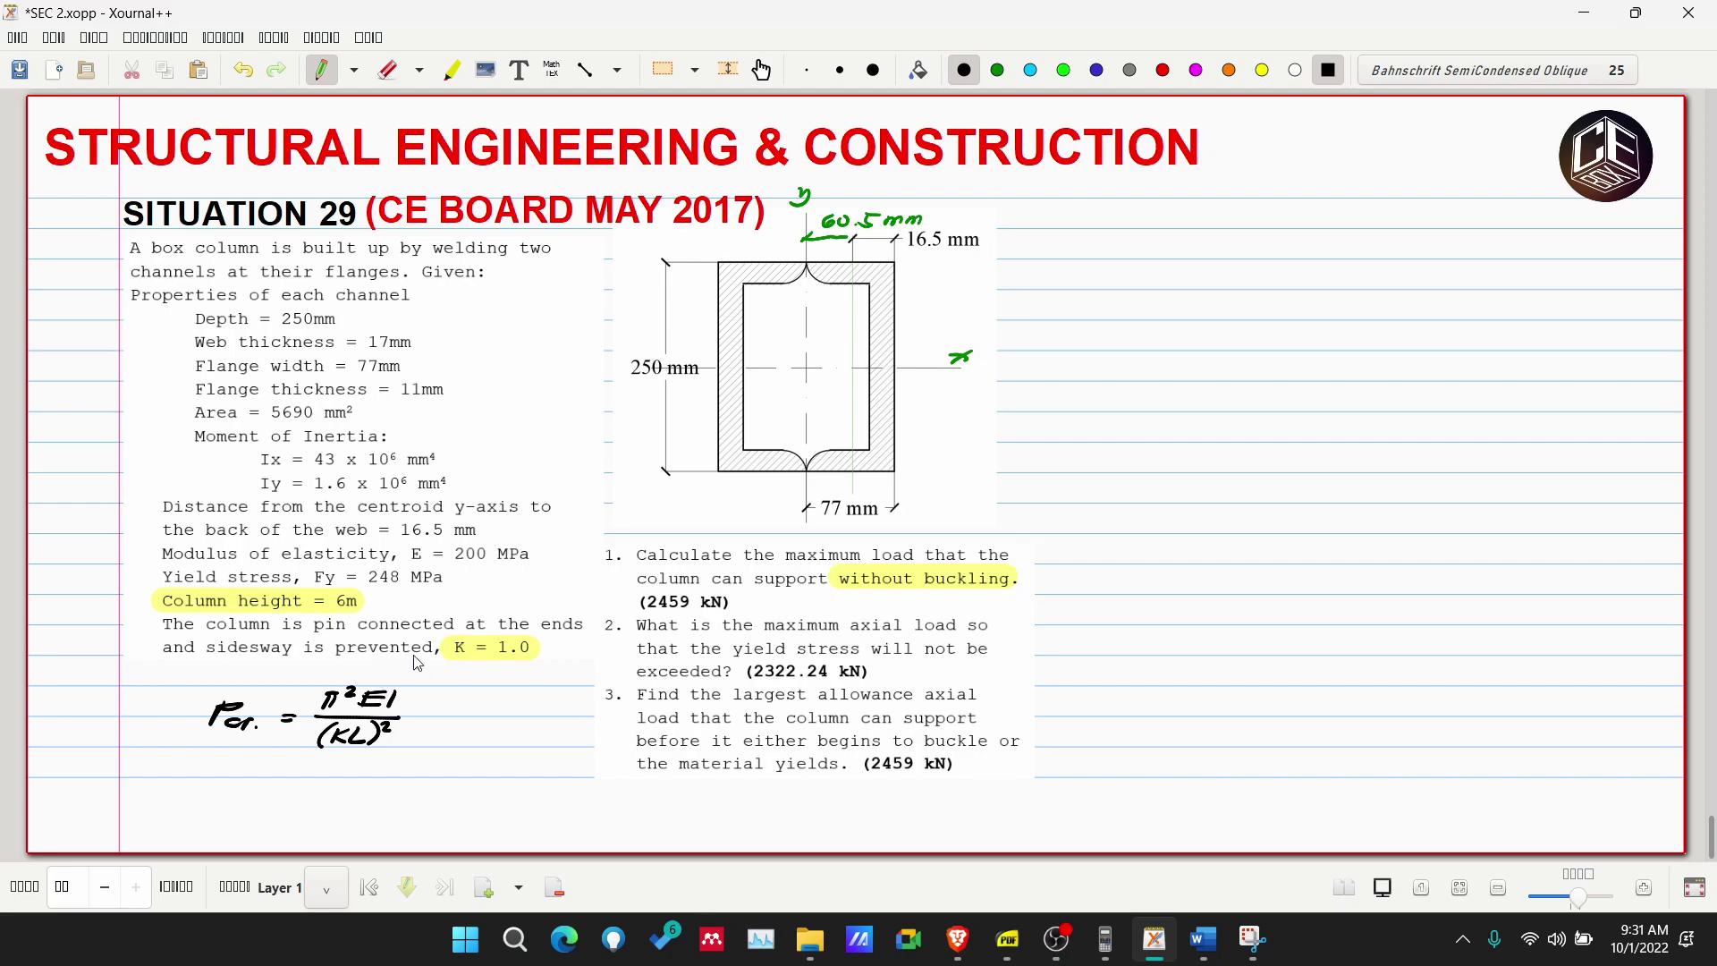
left_click(451, 70)
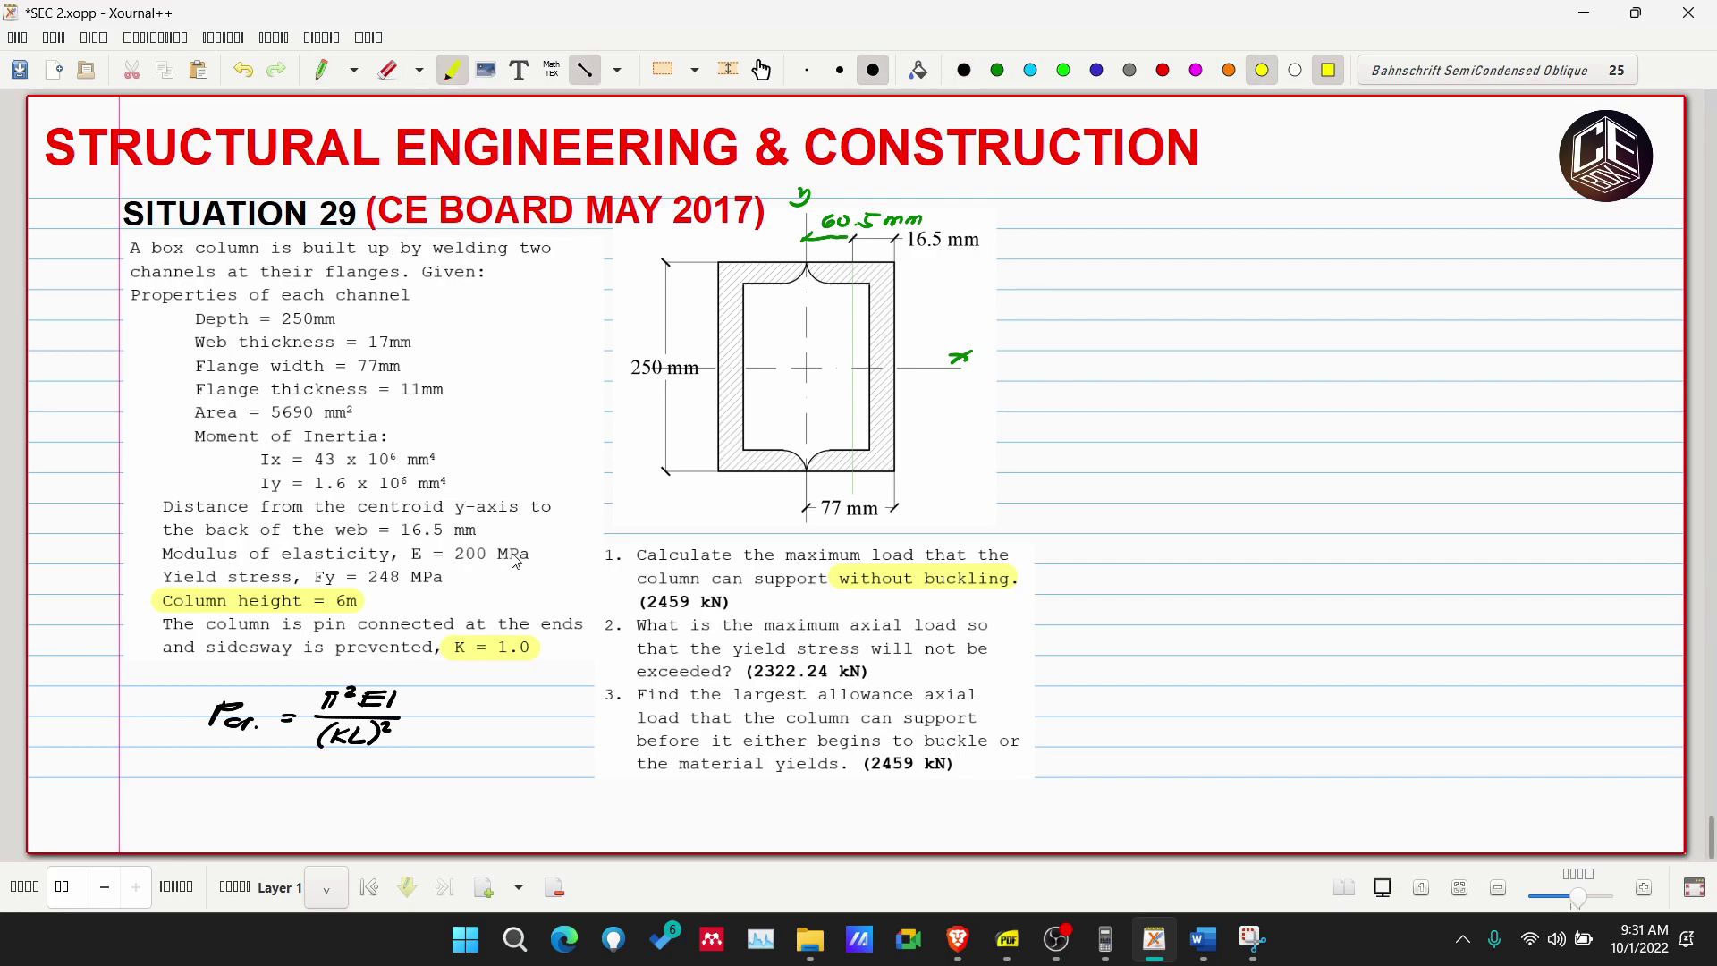
left_click_drag(398, 555, 535, 555)
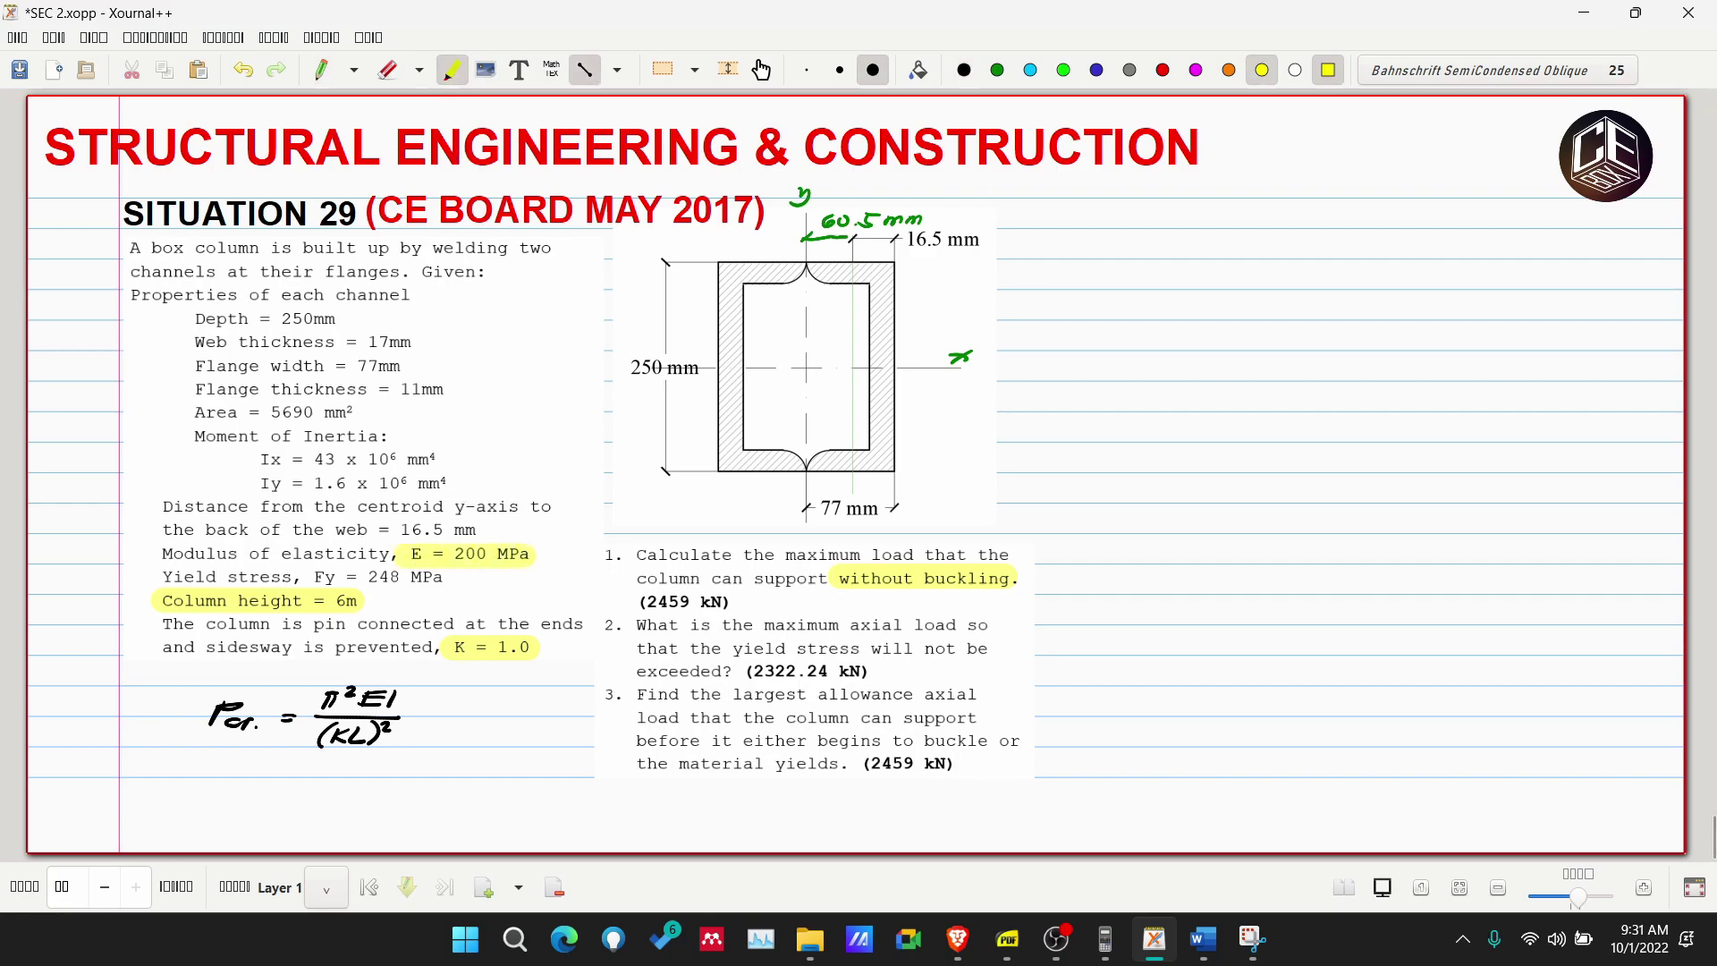
left_click(319, 72)
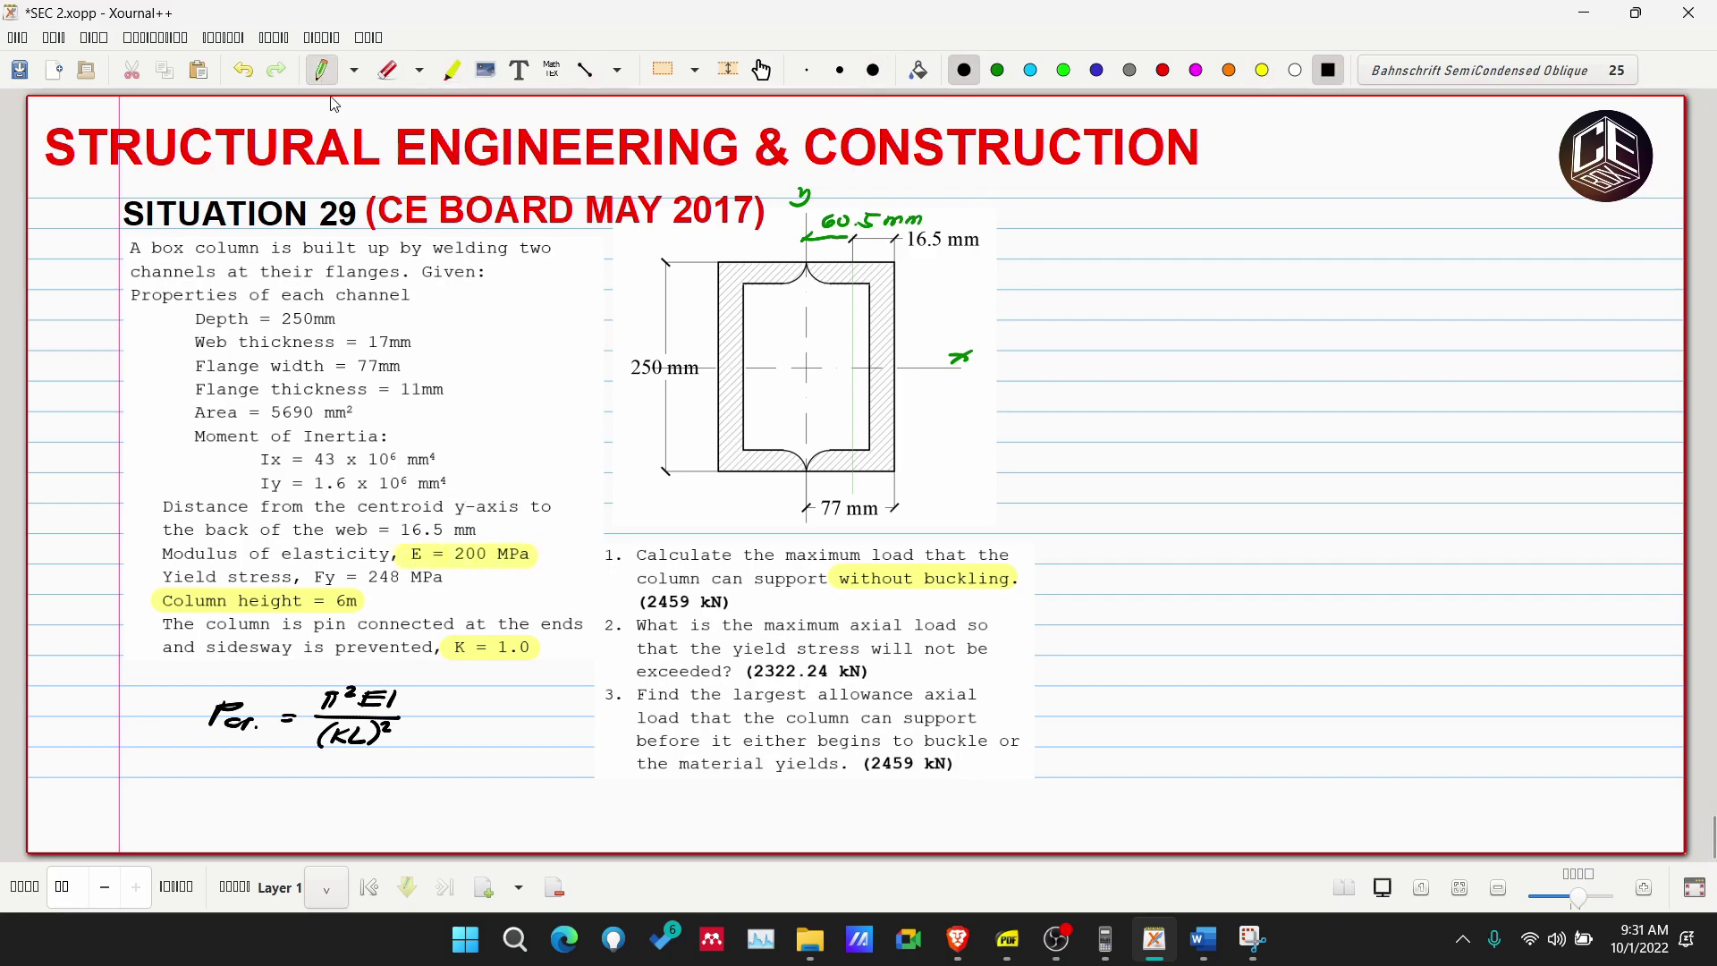
Cross out MPa in red and write GPa above it, then return to black ink.
left_click(1163, 70)
left_click_drag(491, 566, 546, 526)
left_click_drag(556, 528, 557, 535)
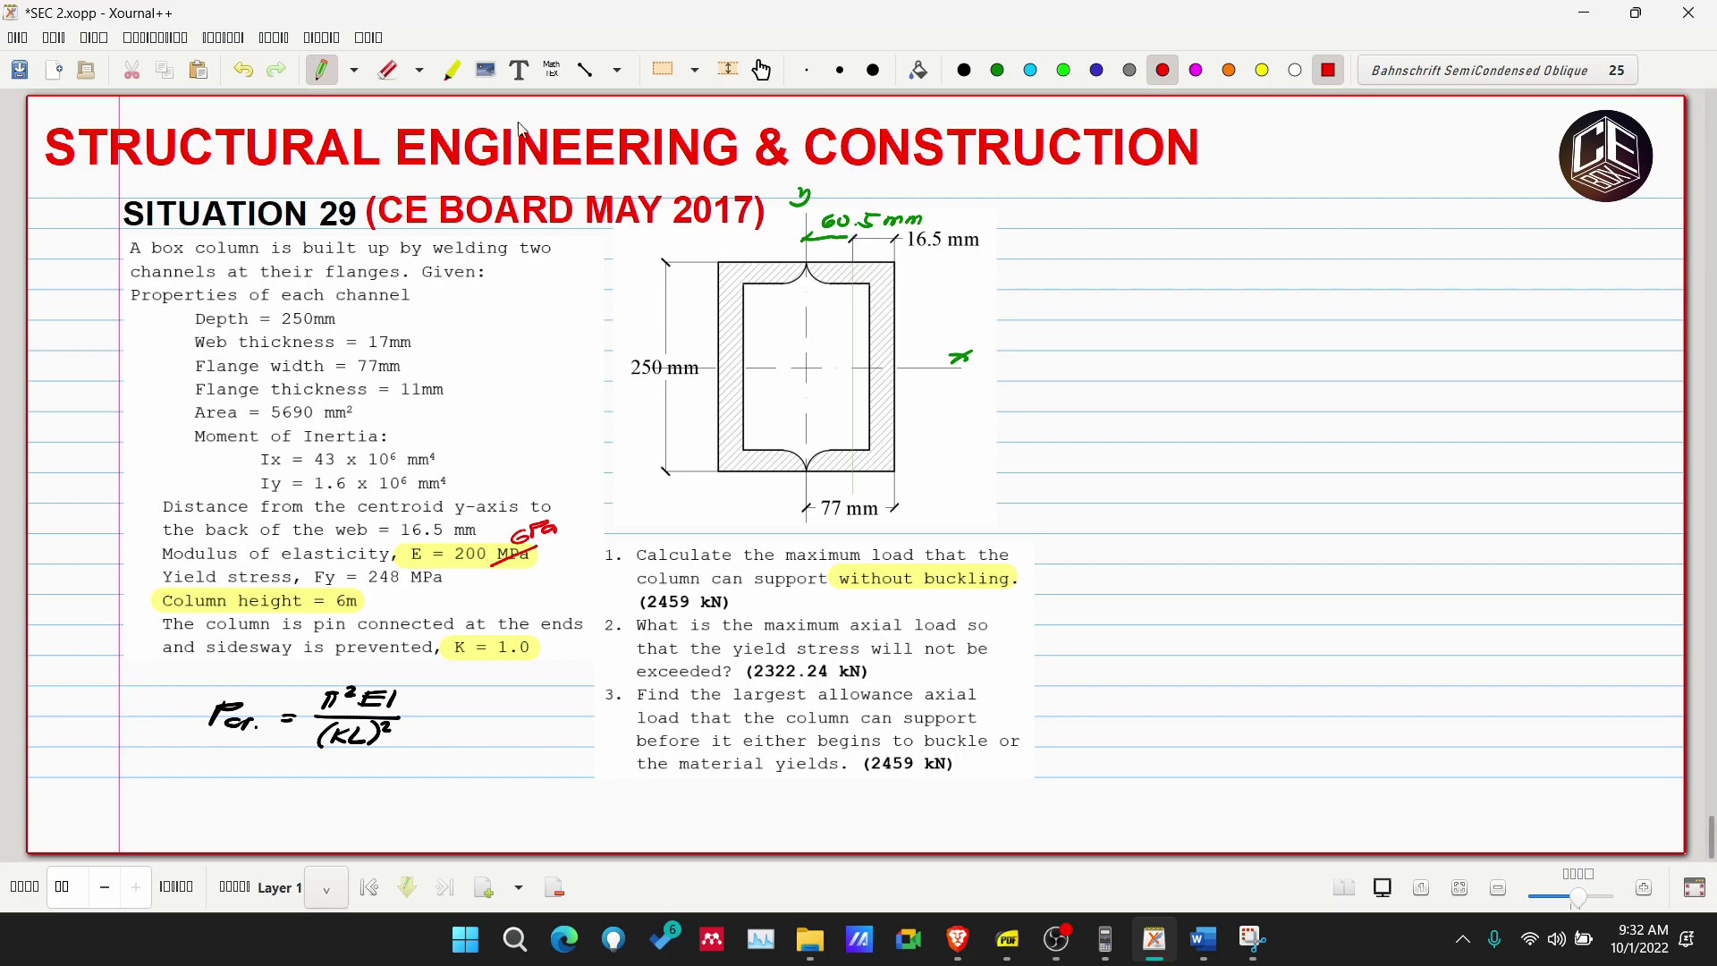
left_click(965, 71)
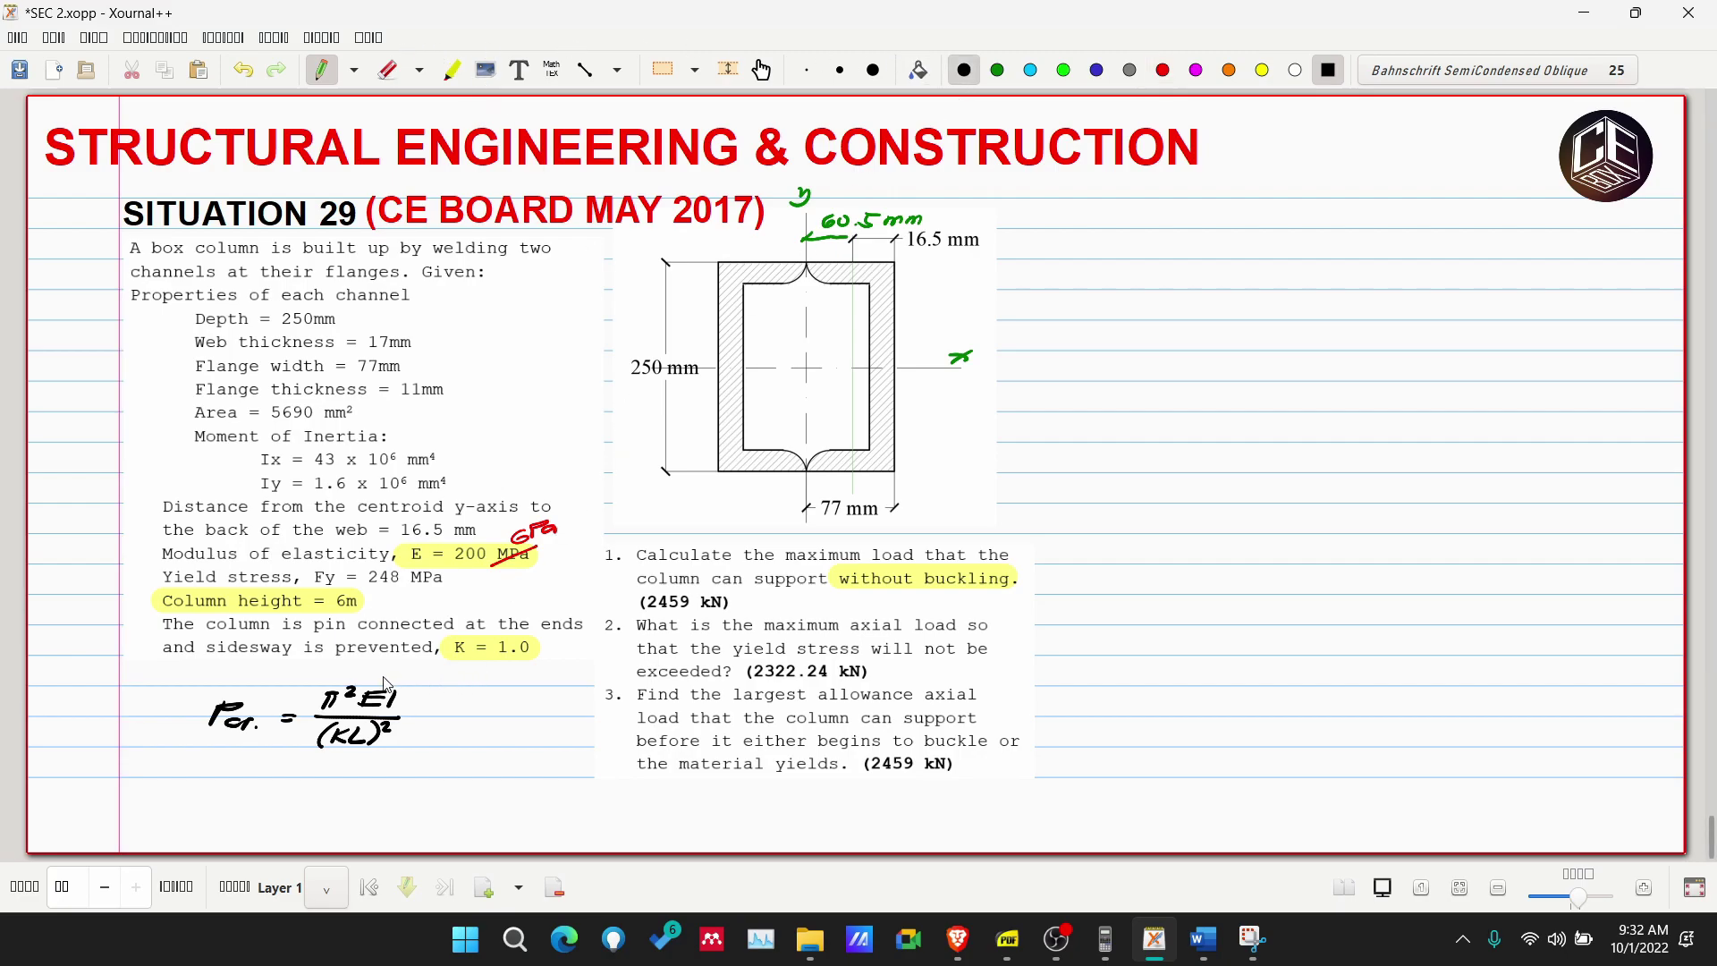
key("ctrl+z")
Remove stray circles on the diagram and write a circled 1 for item one.
mouse_move(904, 283)
left_mouse_down()
mouse_move(845, 547)
mouse_move(841, 209)
left_mouse_up()
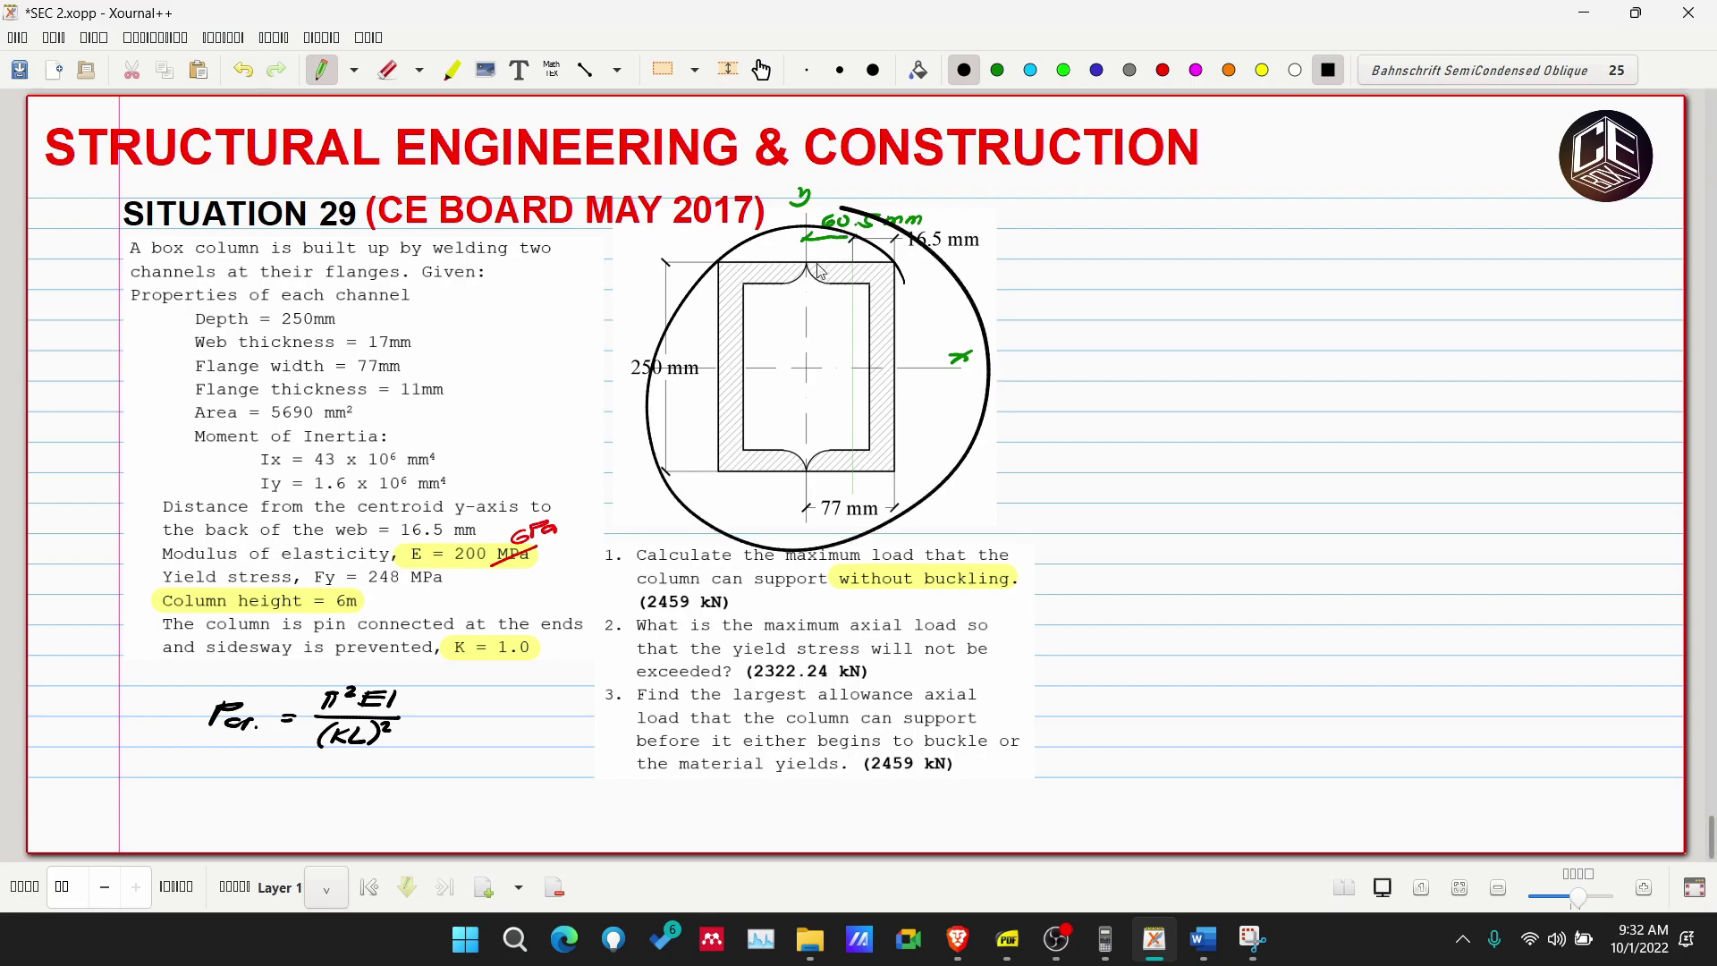
key("ctrl+z")
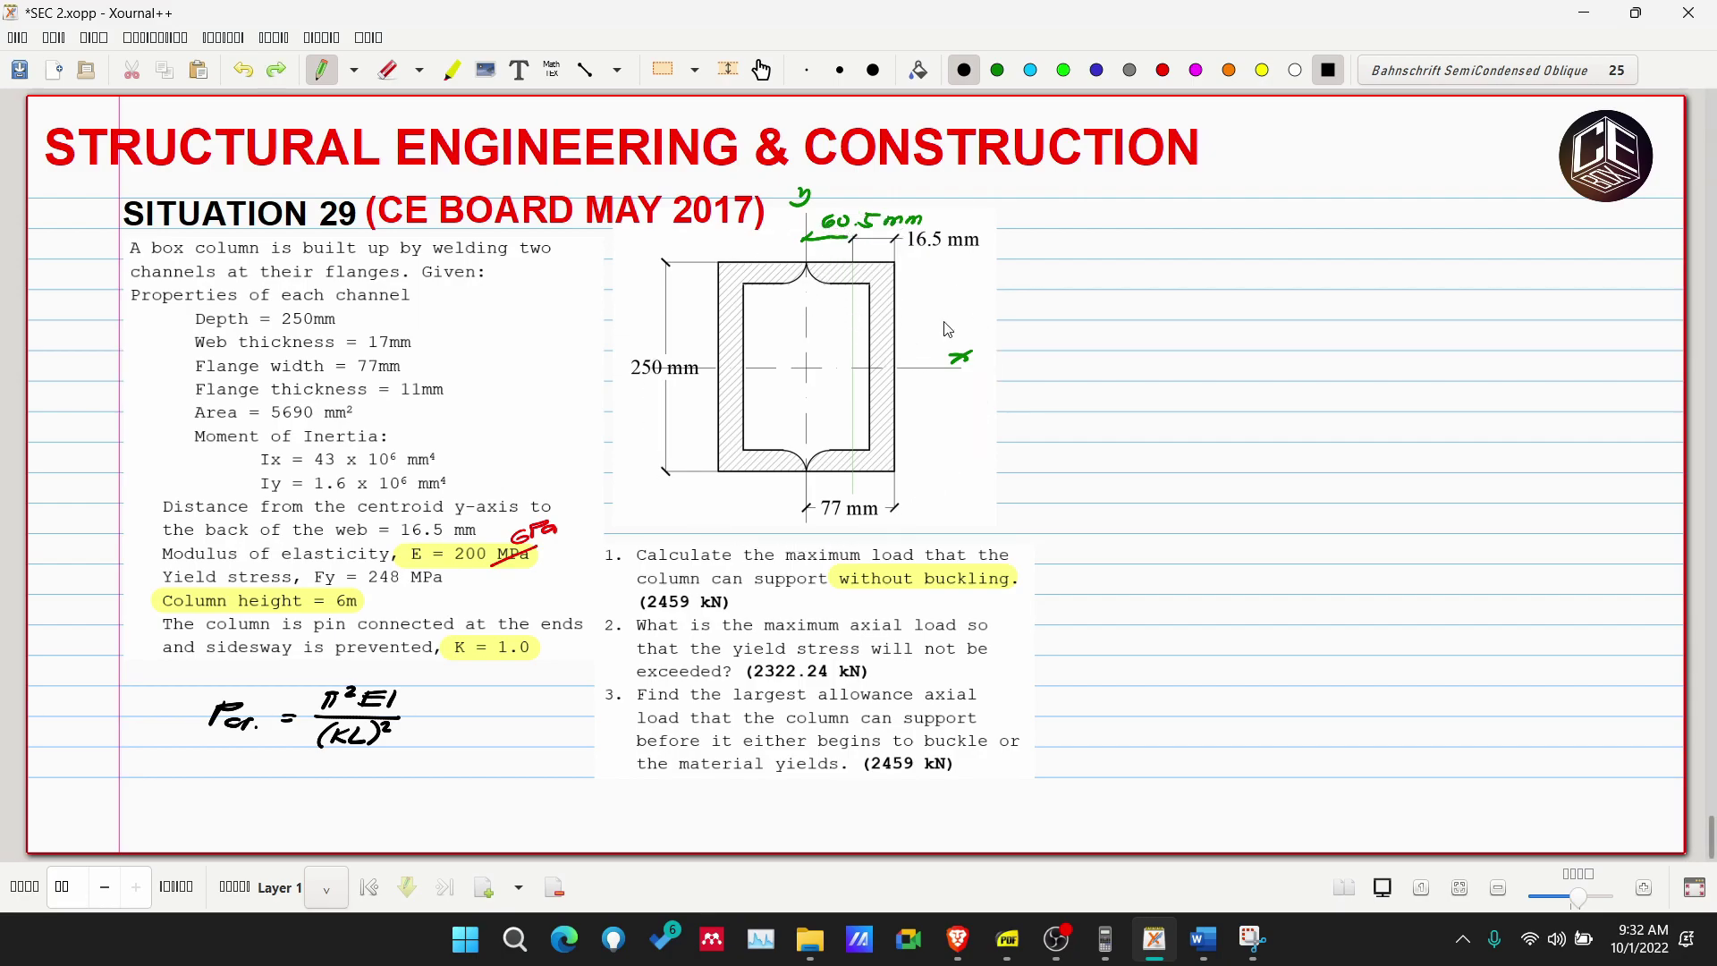
left_click_drag(976, 332, 981, 336)
key("ctrl+z")
mouse_move(1060, 212)
left_mouse_down()
mouse_move(1042, 223)
mouse_move(1069, 211)
left_mouse_up()
Dot both channel centroids and draw the left channel's vertical axis in dark green.
left_click(998, 70)
left_click(853, 367)
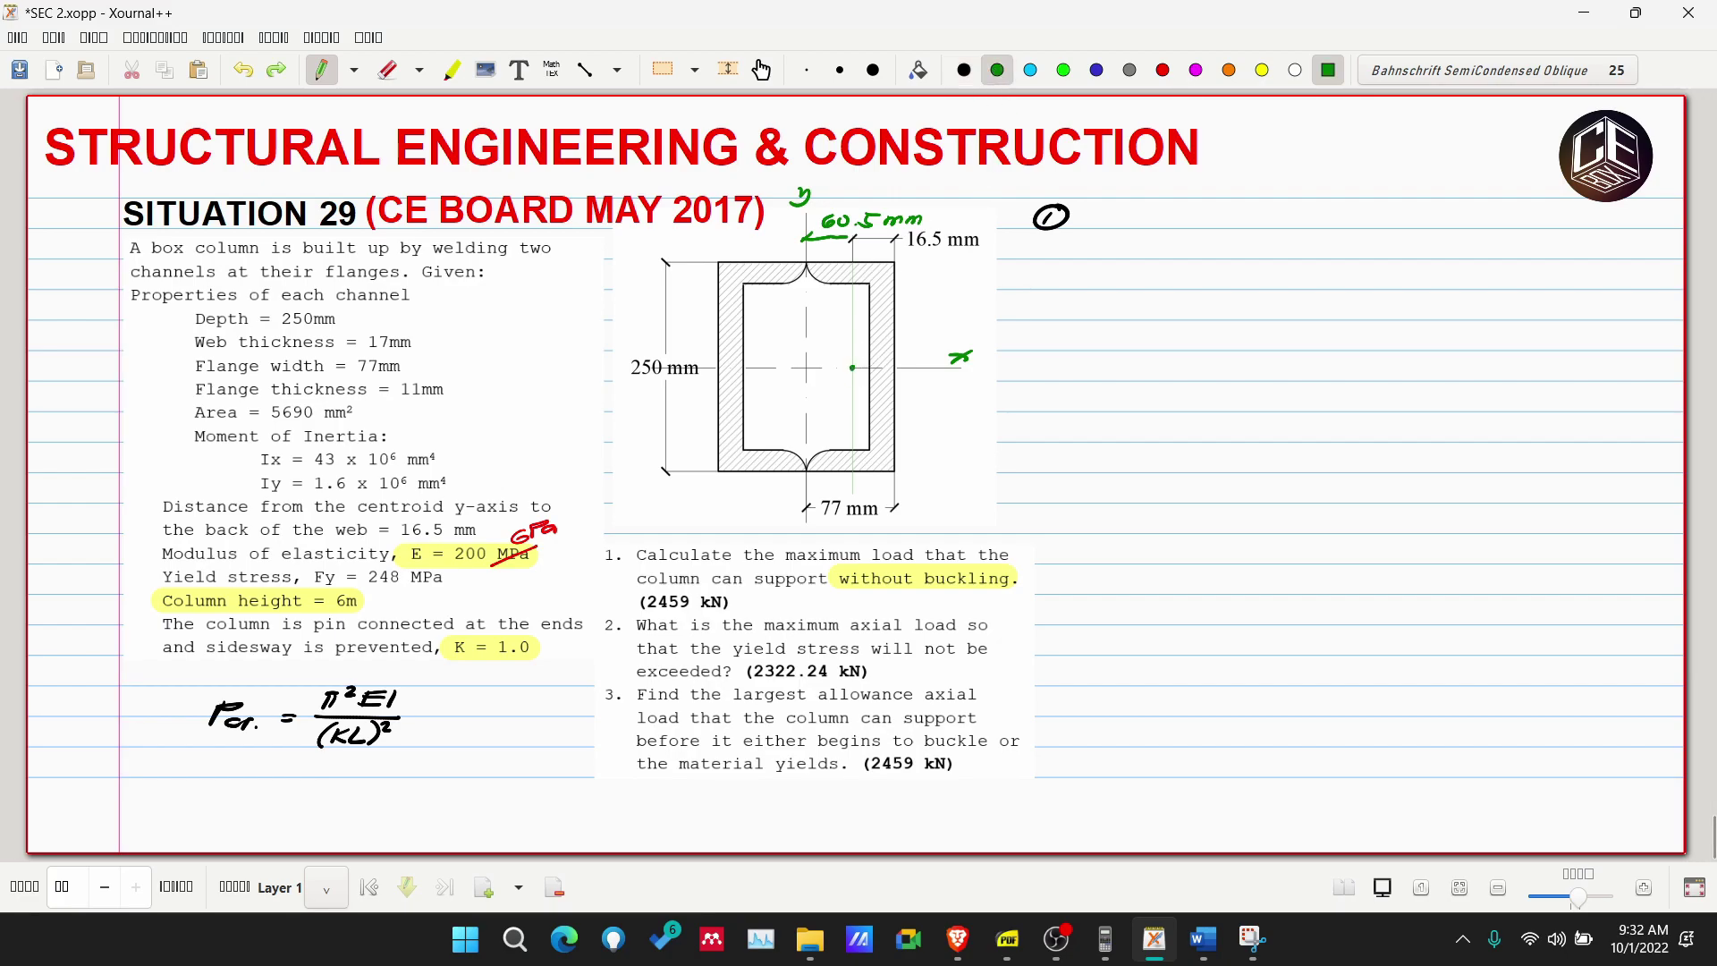
left_click(765, 367)
left_click_drag(761, 240, 765, 409)
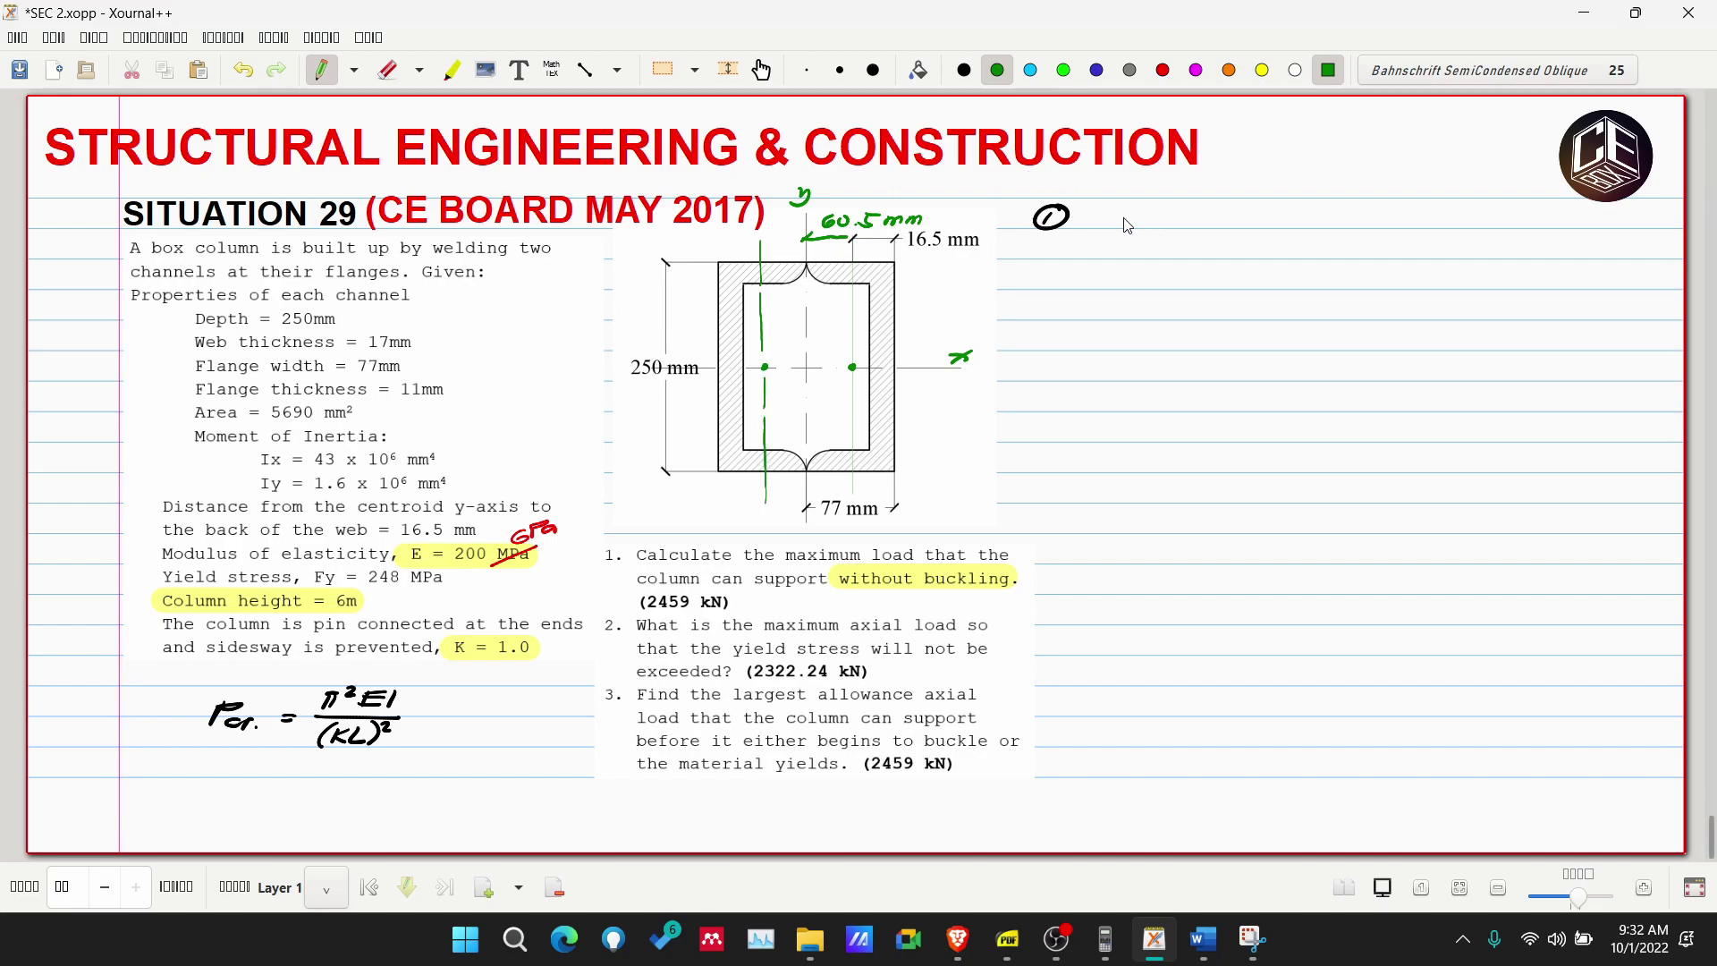
left_click_drag(1104, 208, 1120, 206)
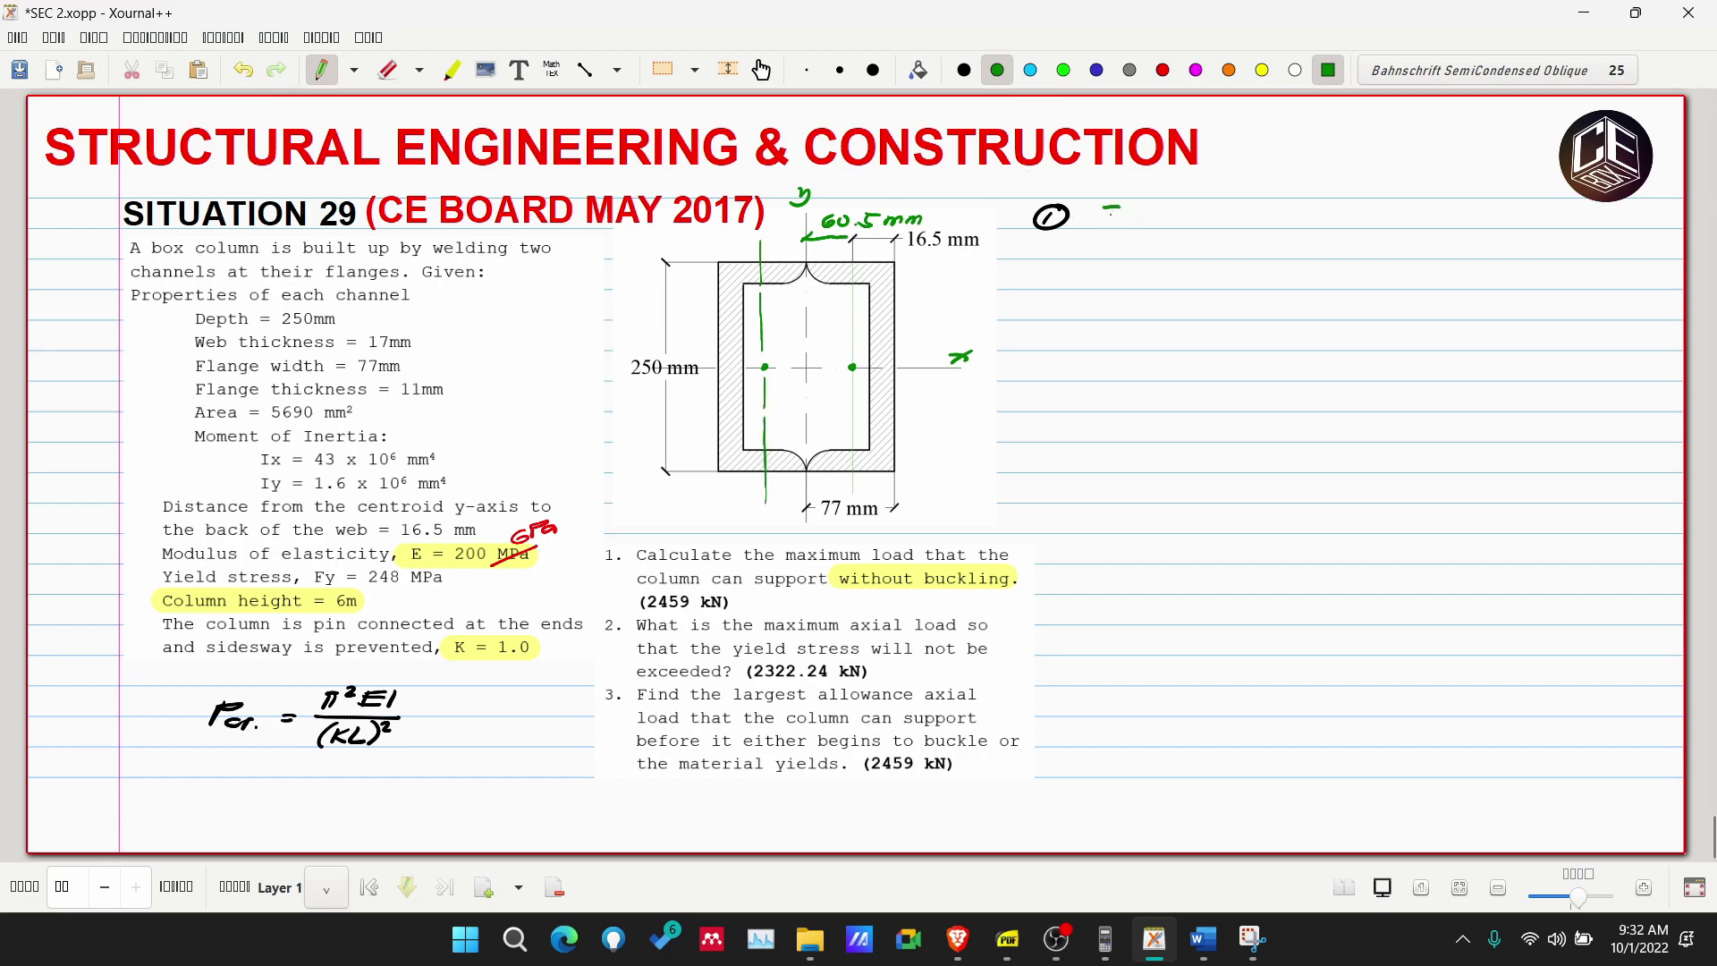
left_click(964, 70)
key("ctrl+z")
key("ctrl+z")
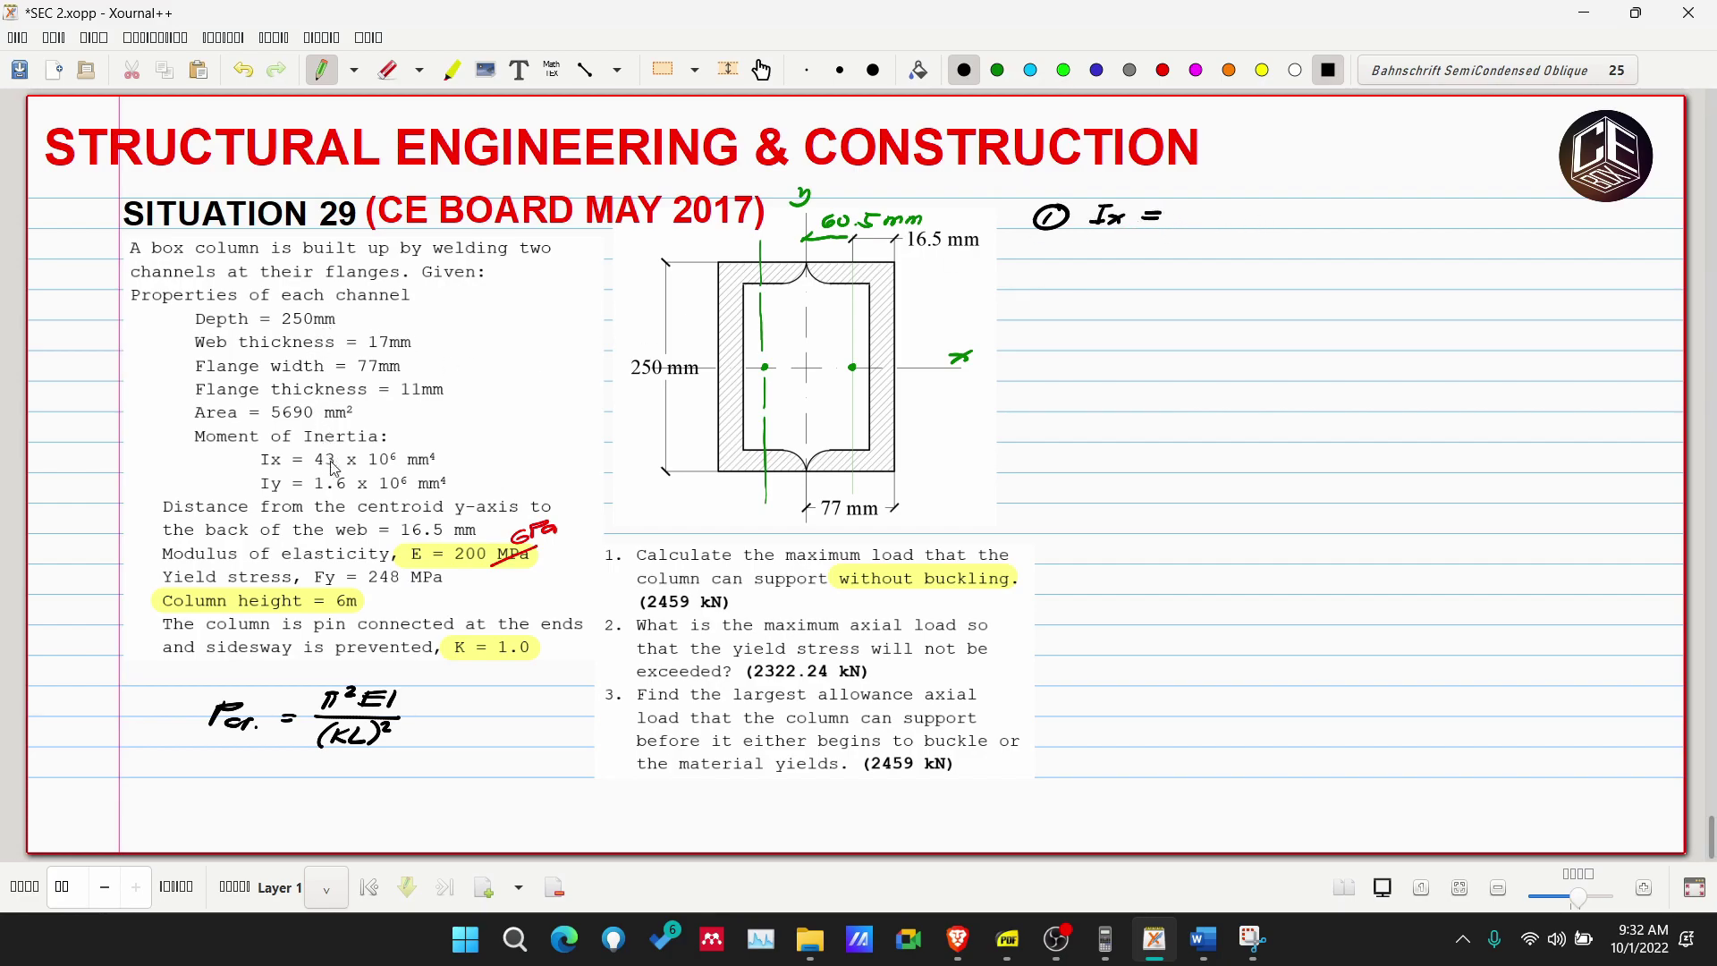
Circle the given channel Ix and write Ix = 43×10⁶(2) =.
mouse_move(427, 444)
left_mouse_down()
mouse_move(387, 435)
mouse_move(420, 435)
left_mouse_up()
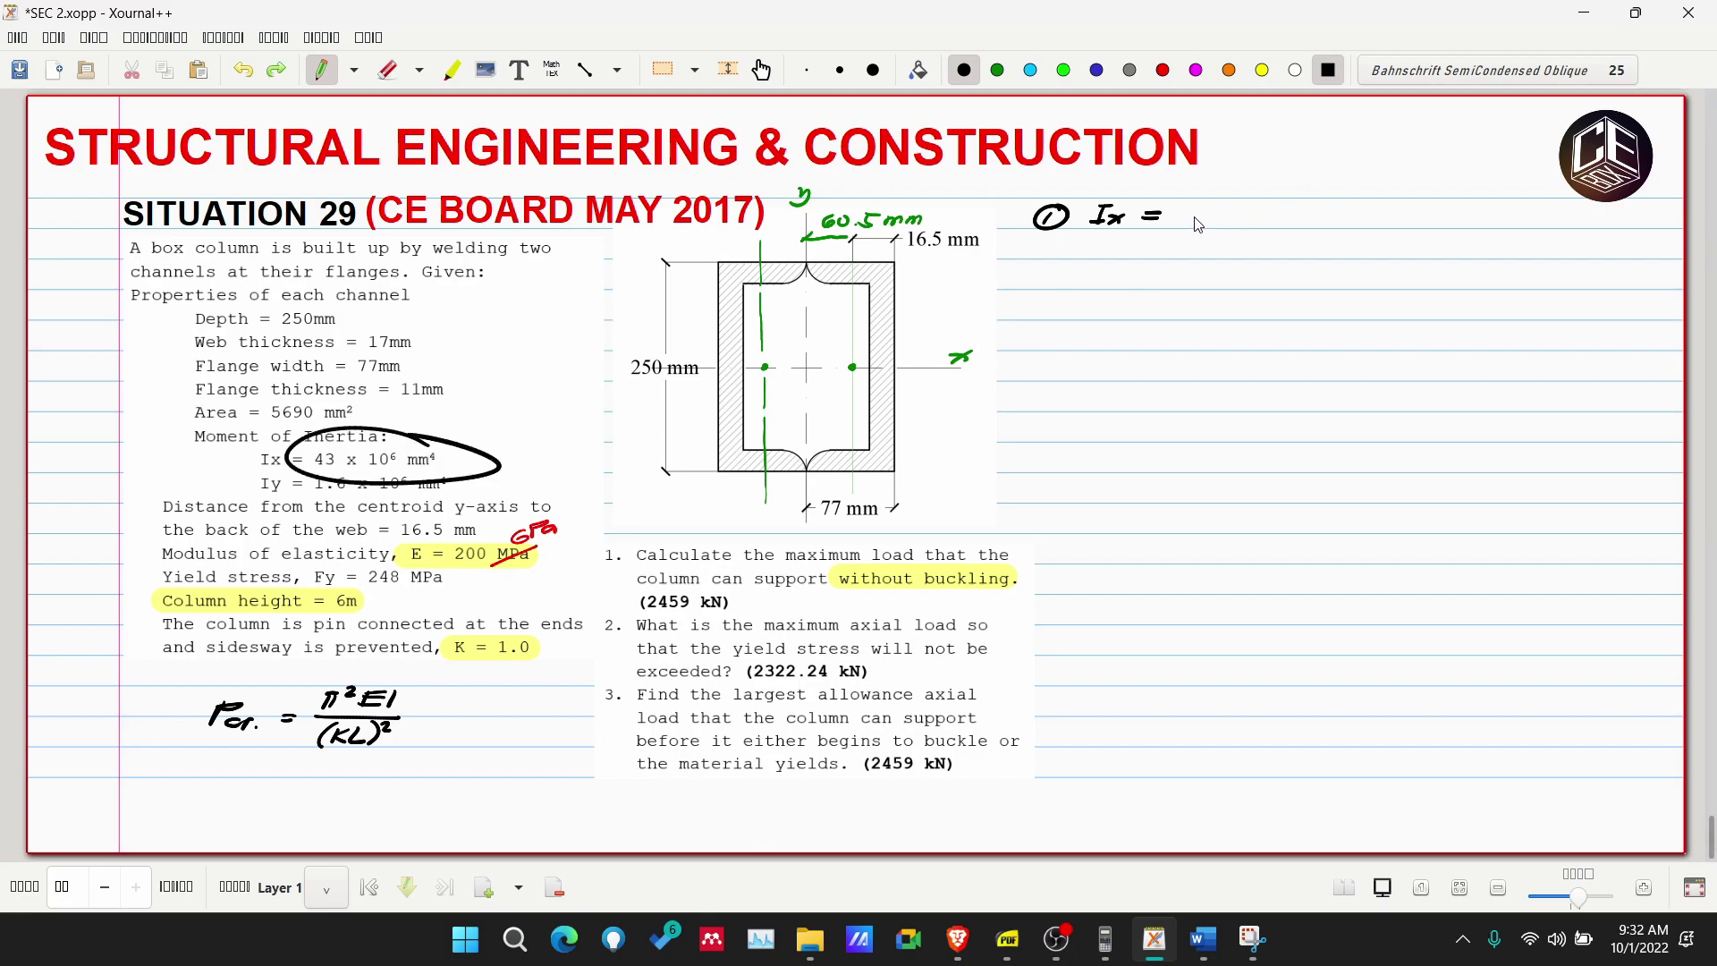
left_click_drag(1201, 211, 1202, 222)
mouse_move(1294, 205)
left_mouse_down()
mouse_move(1289, 229)
mouse_move(1369, 214)
left_mouse_up()
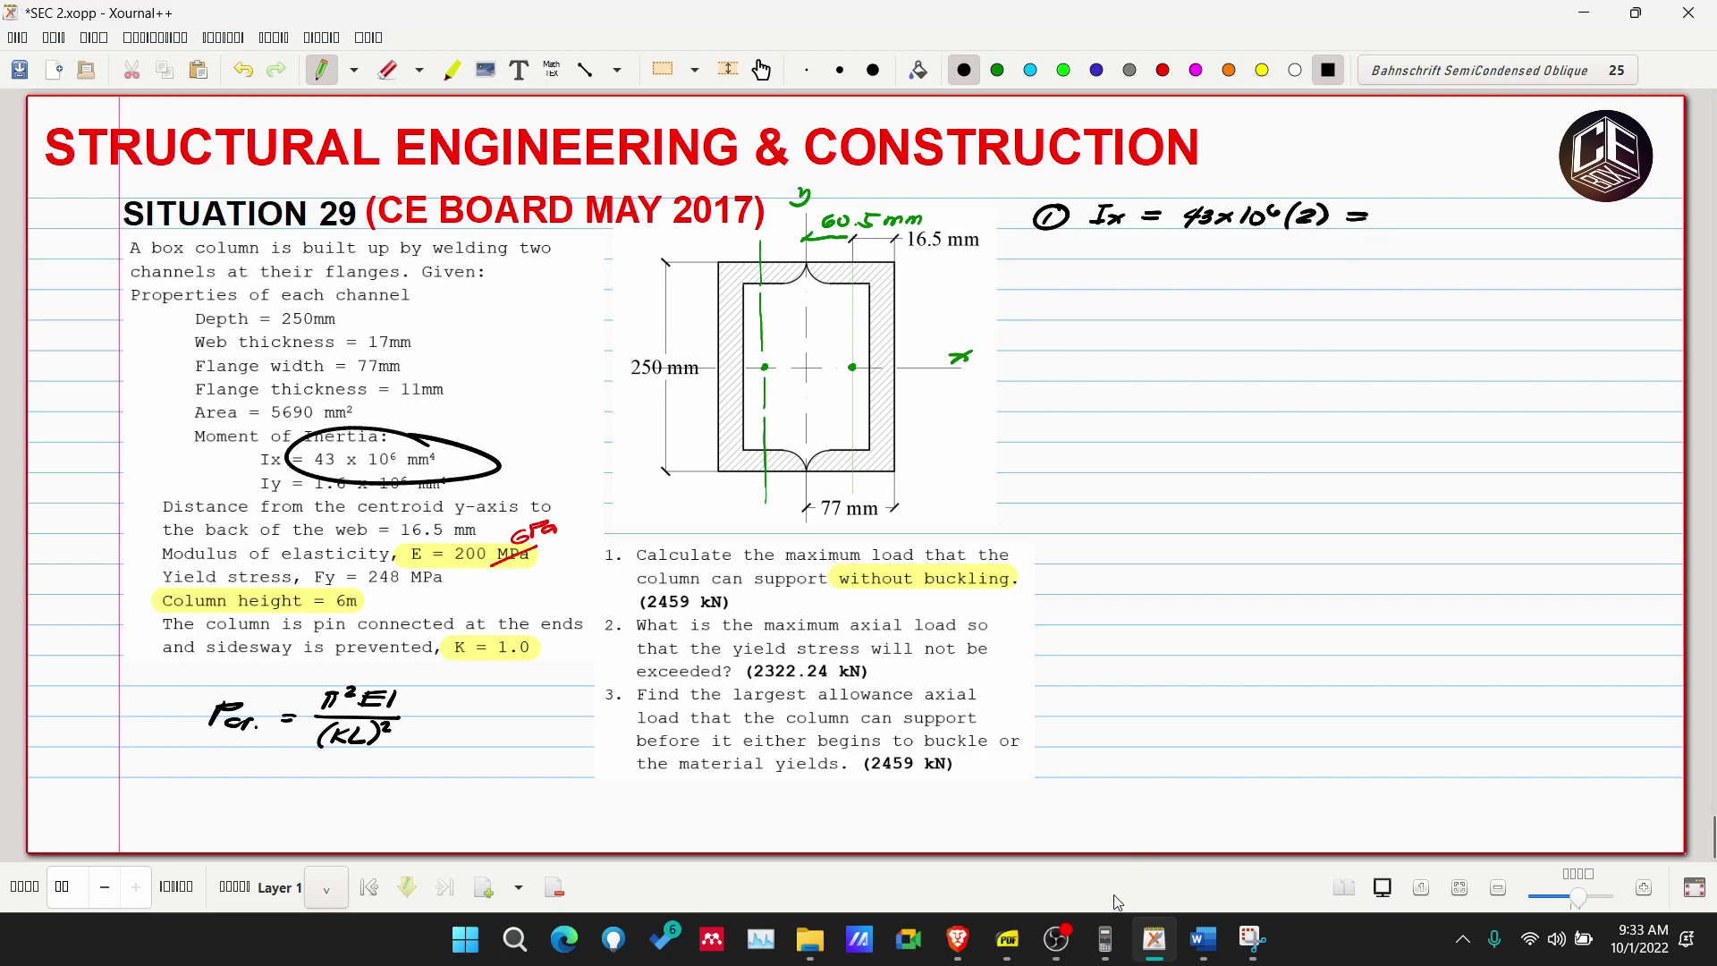
Compute 43×10⁶ × 2 on the calculator, displayed as 86×10⁶.
left_click(1106, 939)
left_click(255, 706)
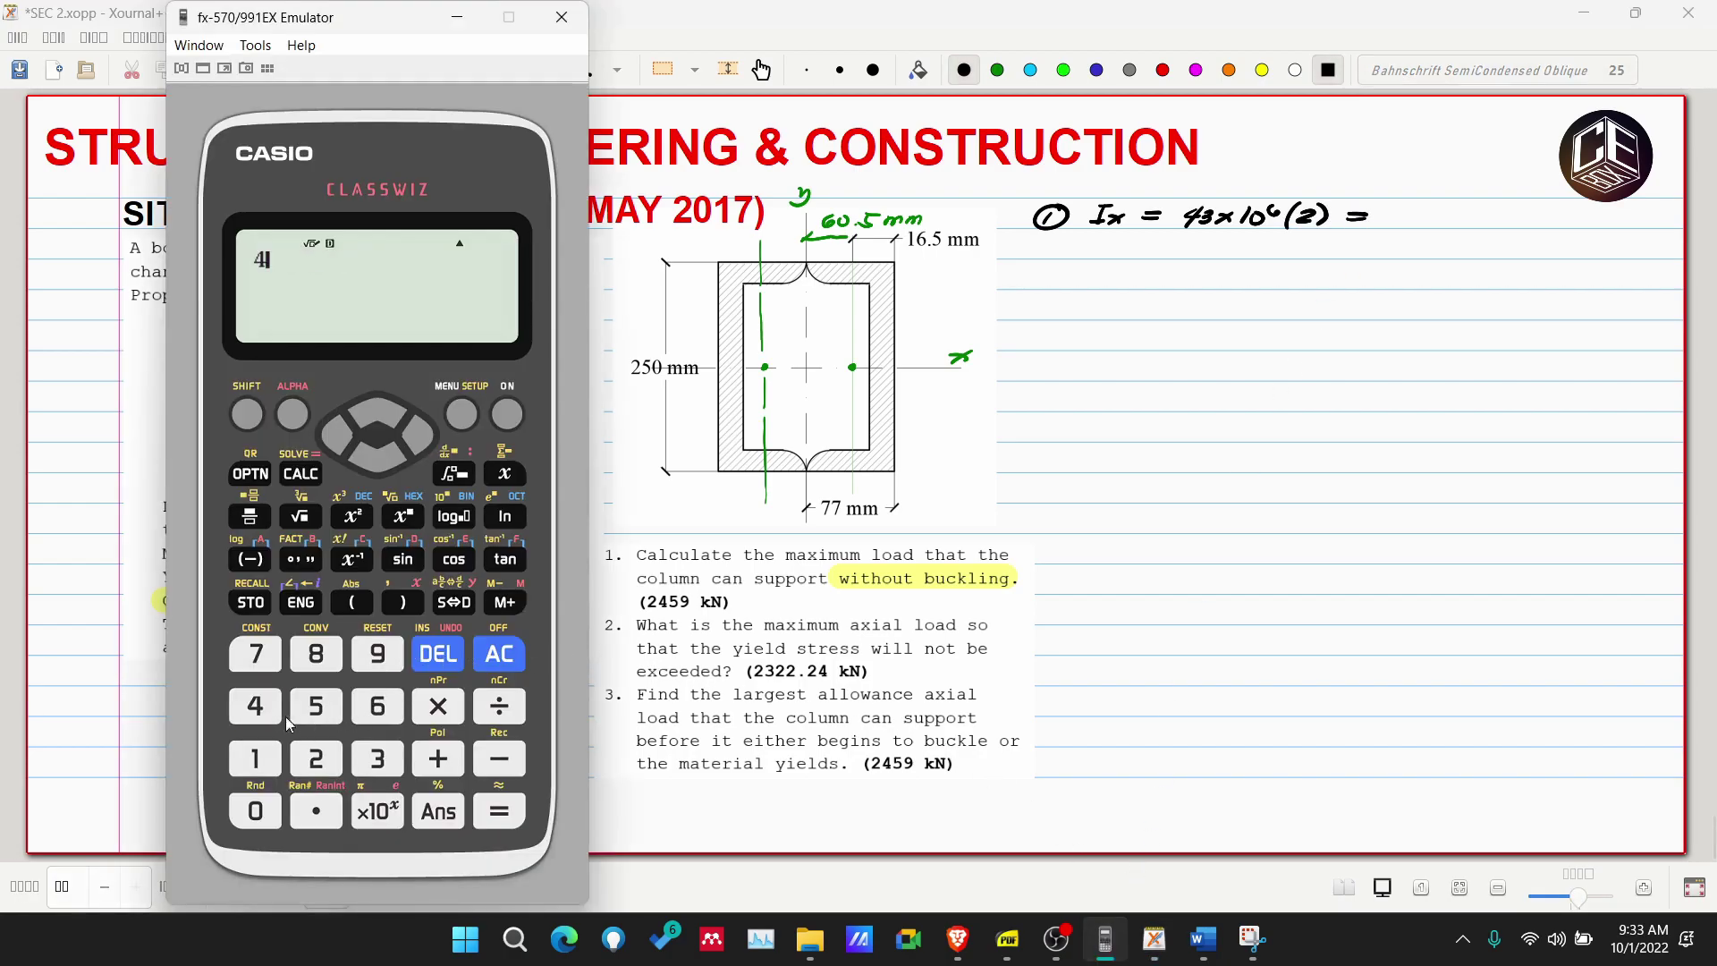
left_click(378, 758)
left_click(377, 811)
left_click(378, 706)
left_click(439, 706)
left_click(316, 759)
left_click(490, 812)
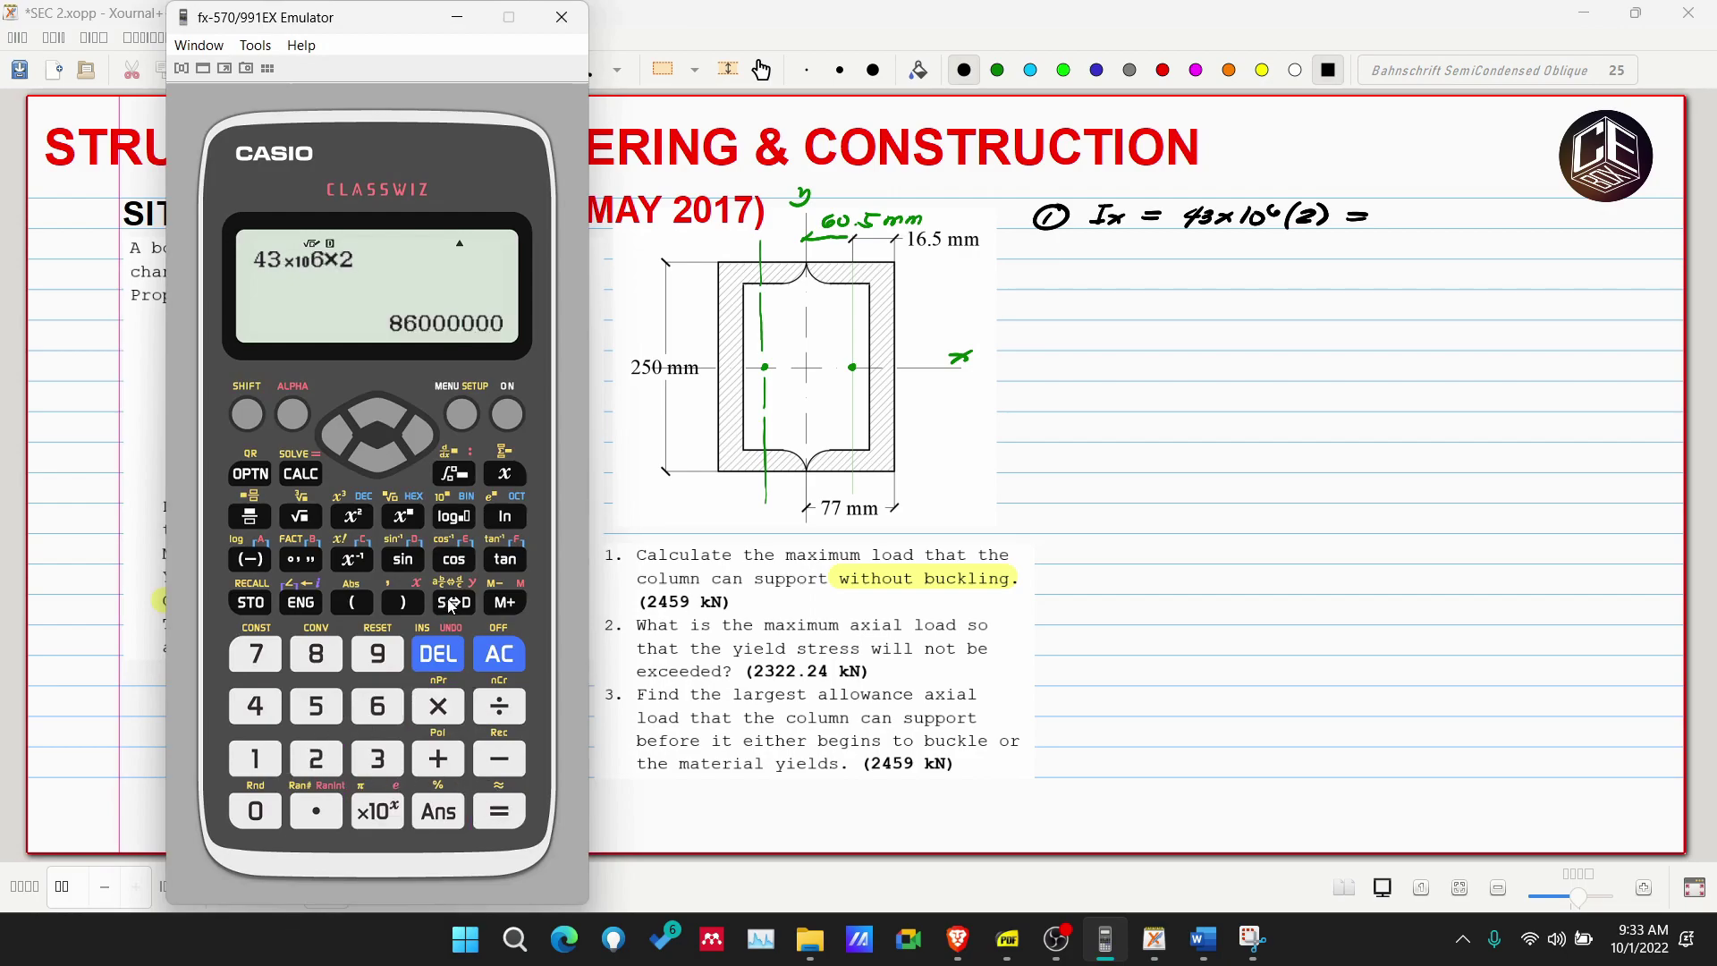
left_click(318, 606)
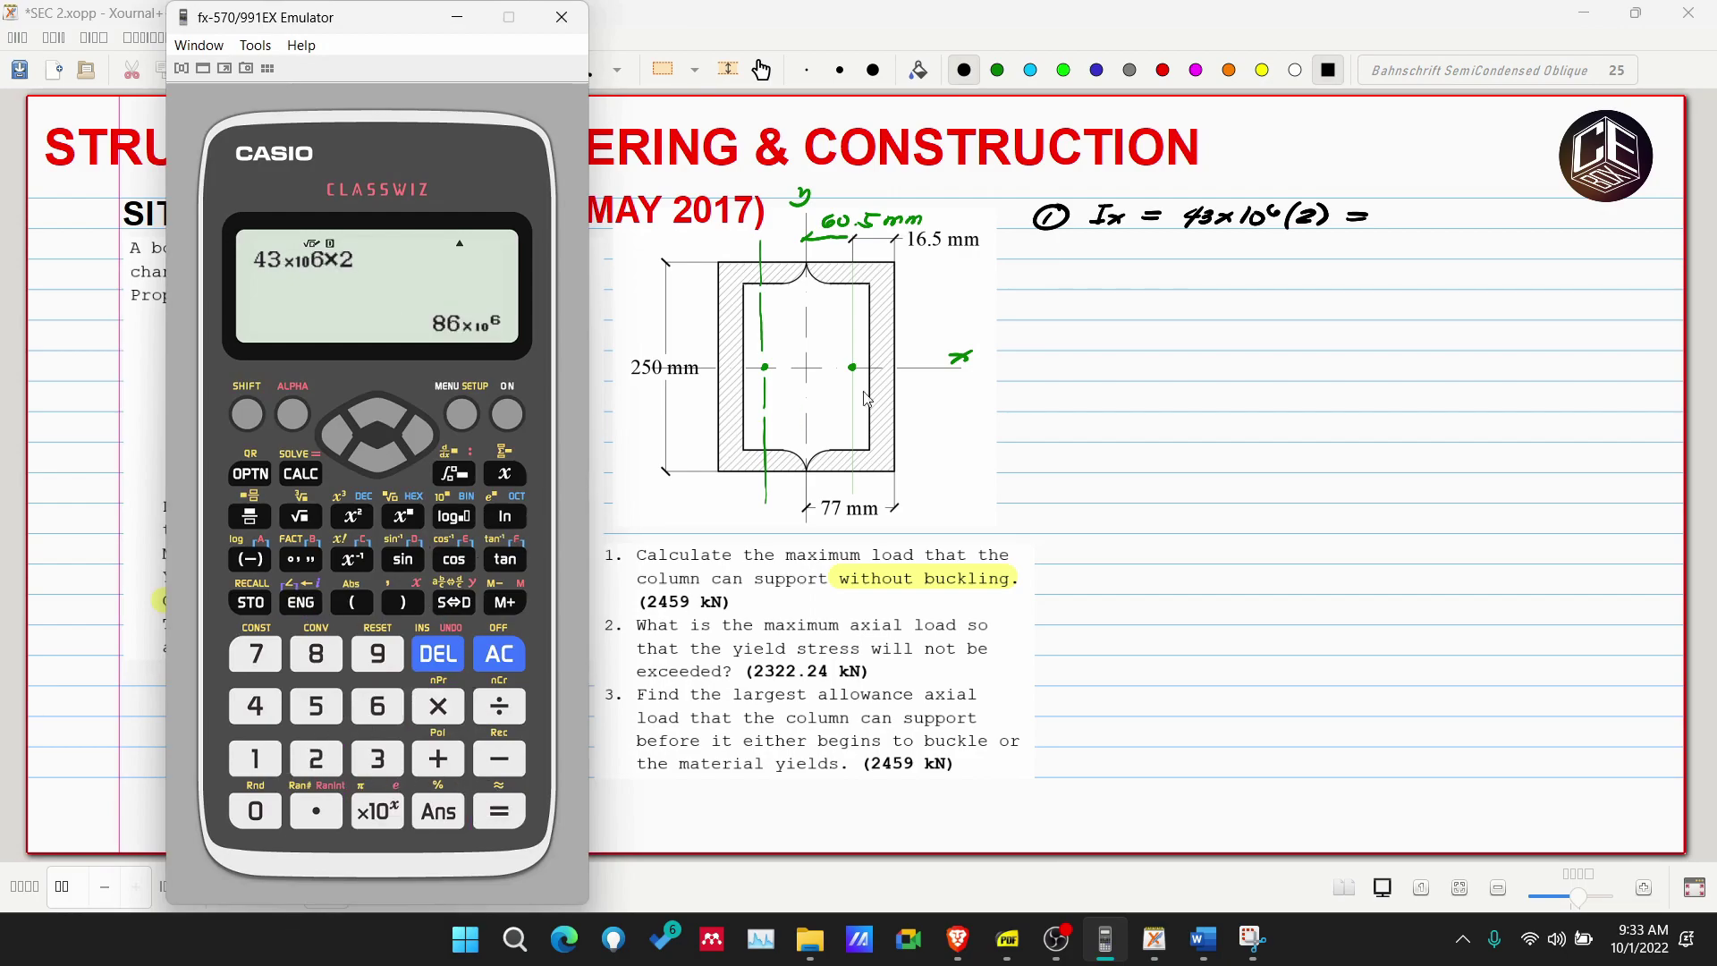
Write the result 86×10⁶ mm⁴ and begin "Iy = [" beneath it.
left_click(1398, 218)
left_click_drag(1402, 209, 1394, 214)
left_click_drag(1424, 211, 1460, 220)
left_click_drag(1492, 204, 1561, 224)
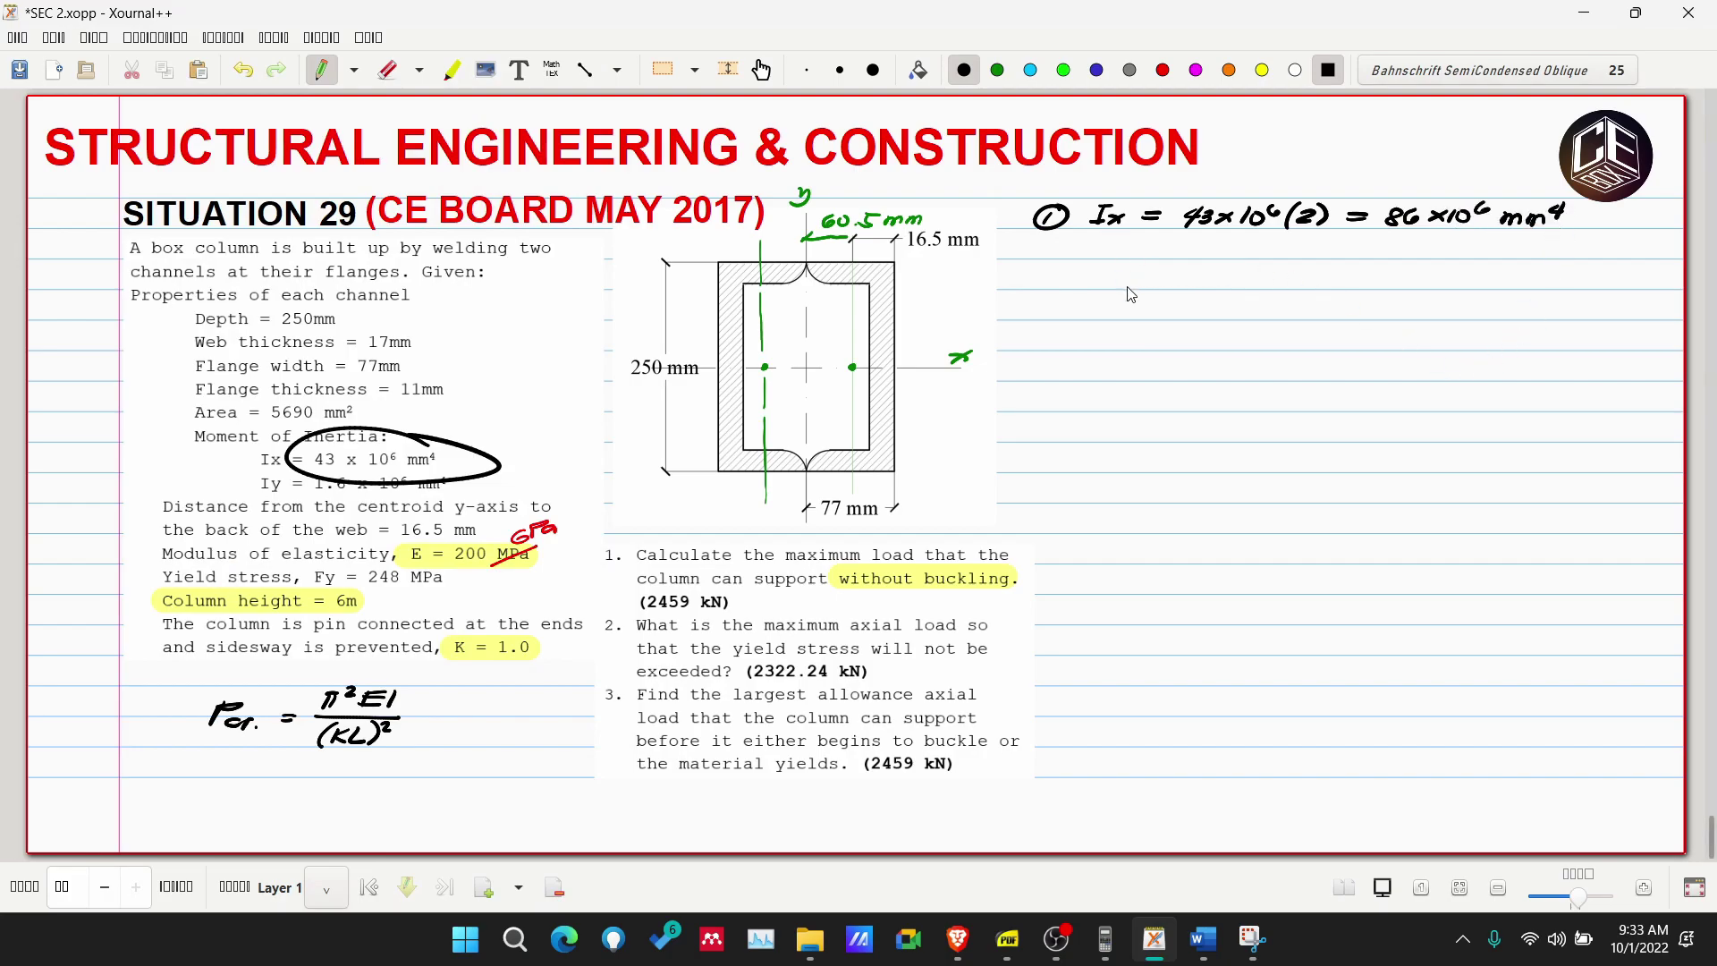
mouse_move(1100, 257)
left_mouse_down()
mouse_move(1092, 276)
mouse_move(1117, 269)
mouse_move(1093, 281)
mouse_move(1144, 257)
left_mouse_up()
left_click_drag(1129, 269, 1166, 292)
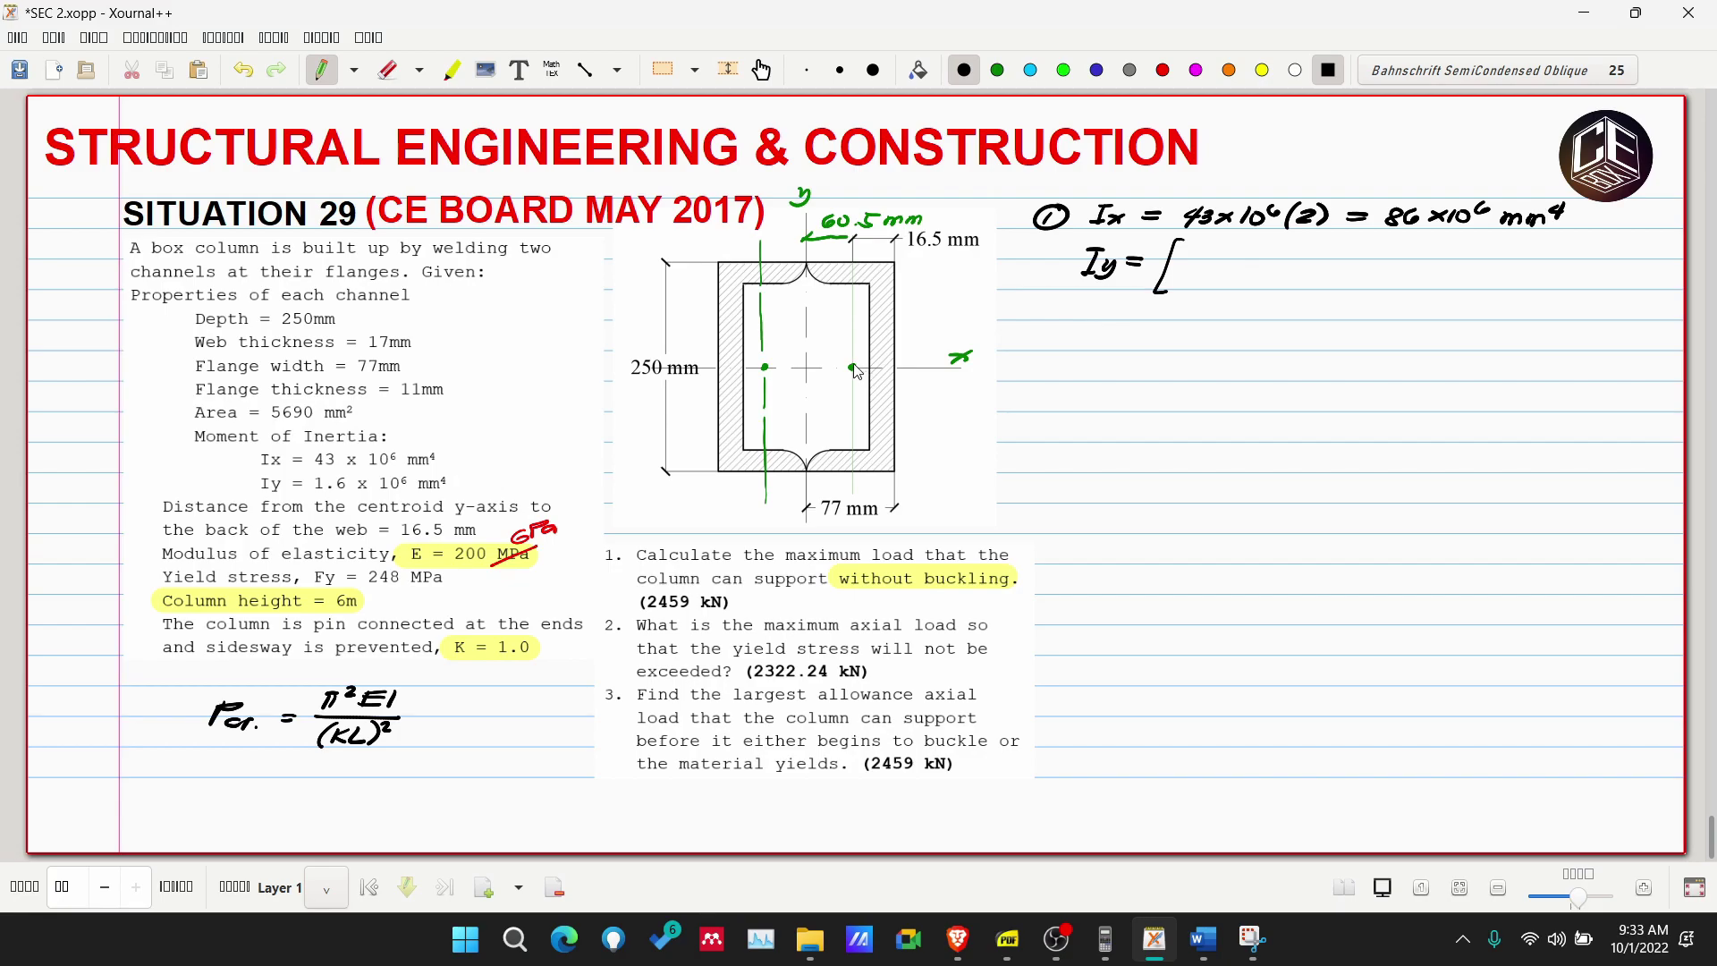
Try marks around the right channel's centroid dot and undo them all.
left_click_drag(854, 364, 848, 370)
key("ctrl+z")
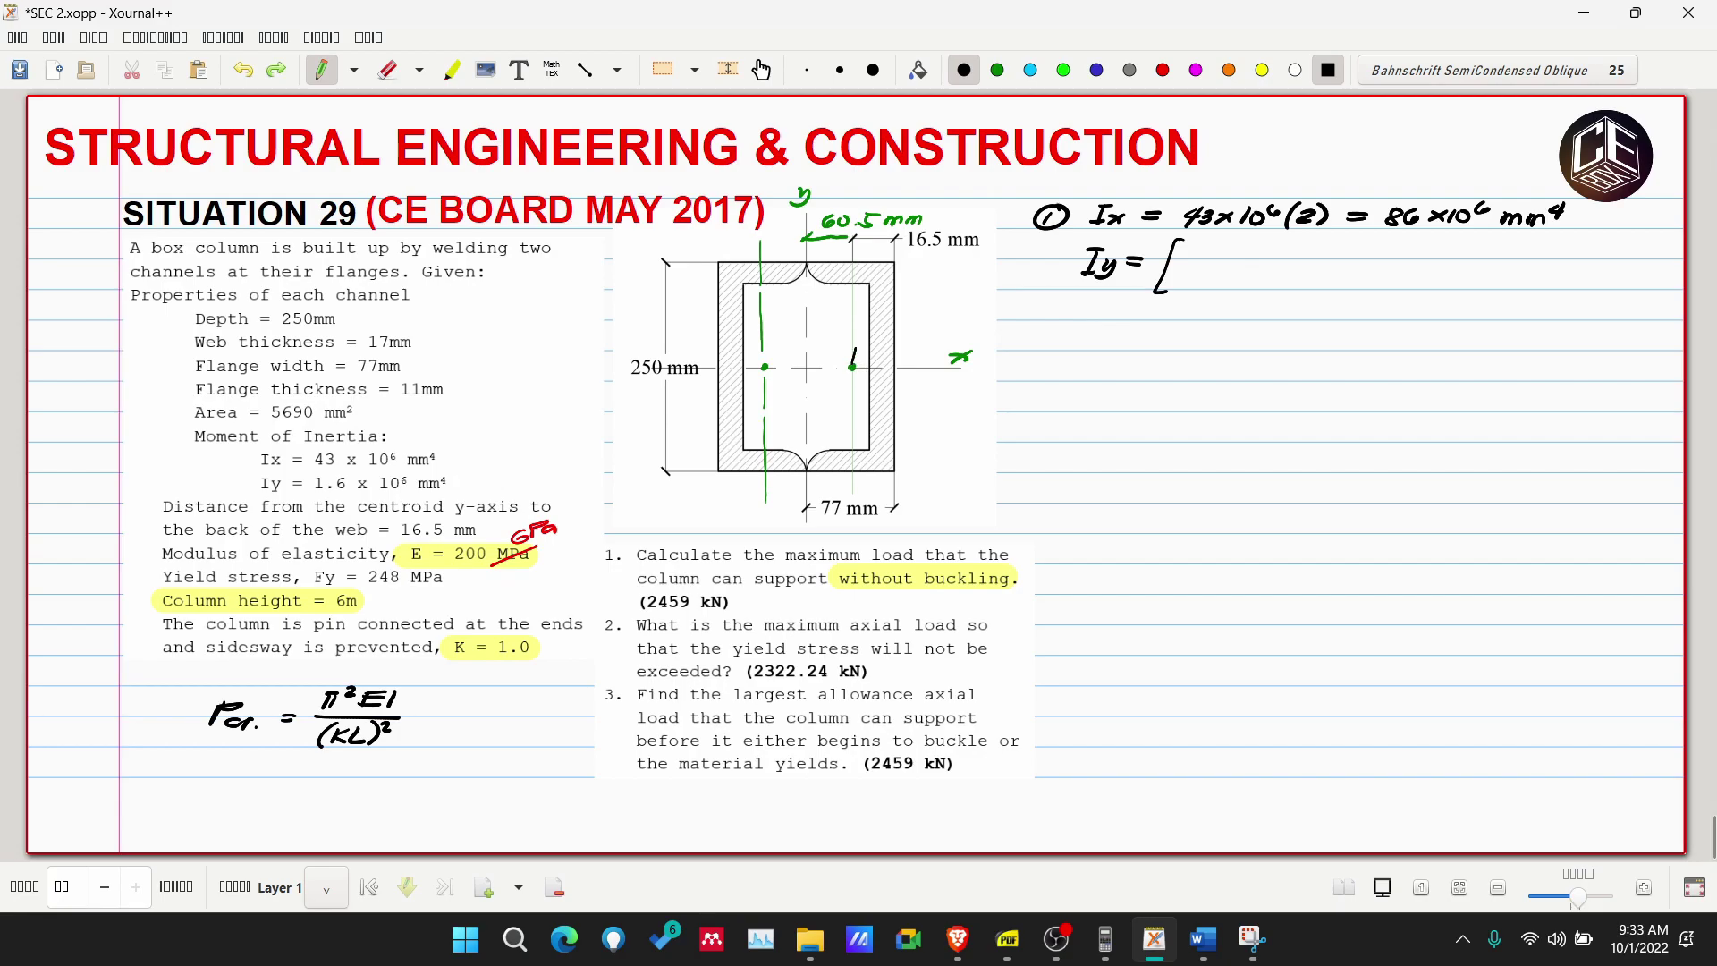
key("ctrl+z")
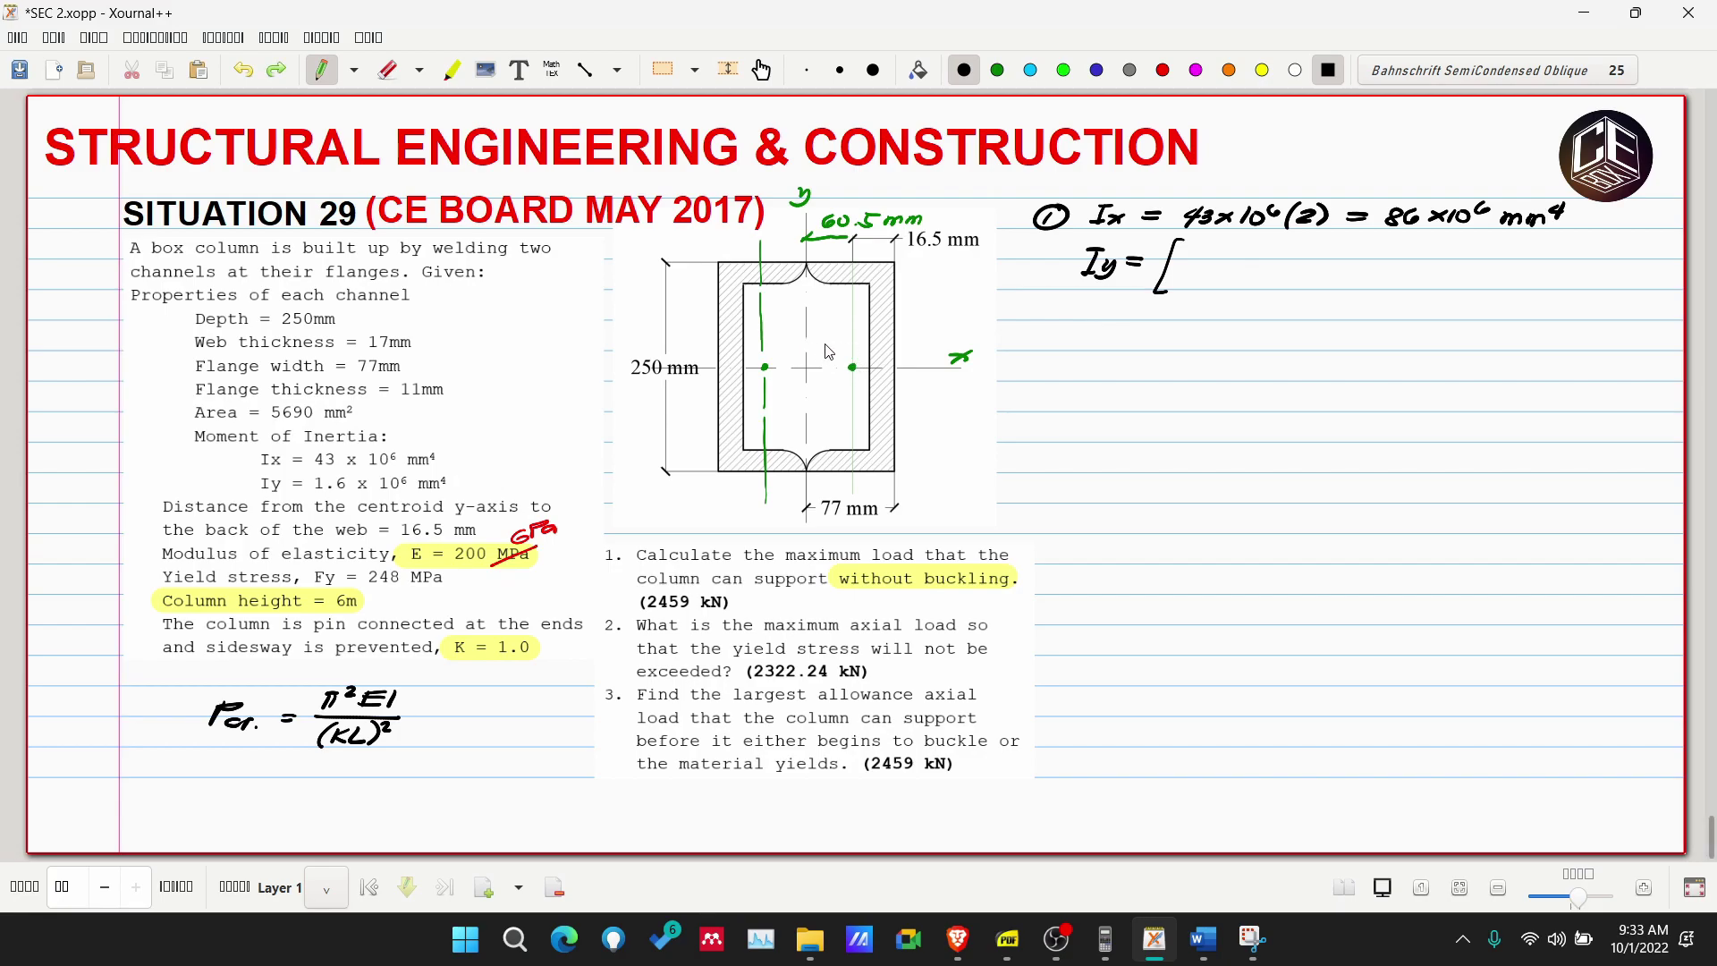
left_click_drag(802, 341, 854, 343)
key("ctrl+z")
left_click_drag(862, 369, 810, 340)
key("ctrl+z")
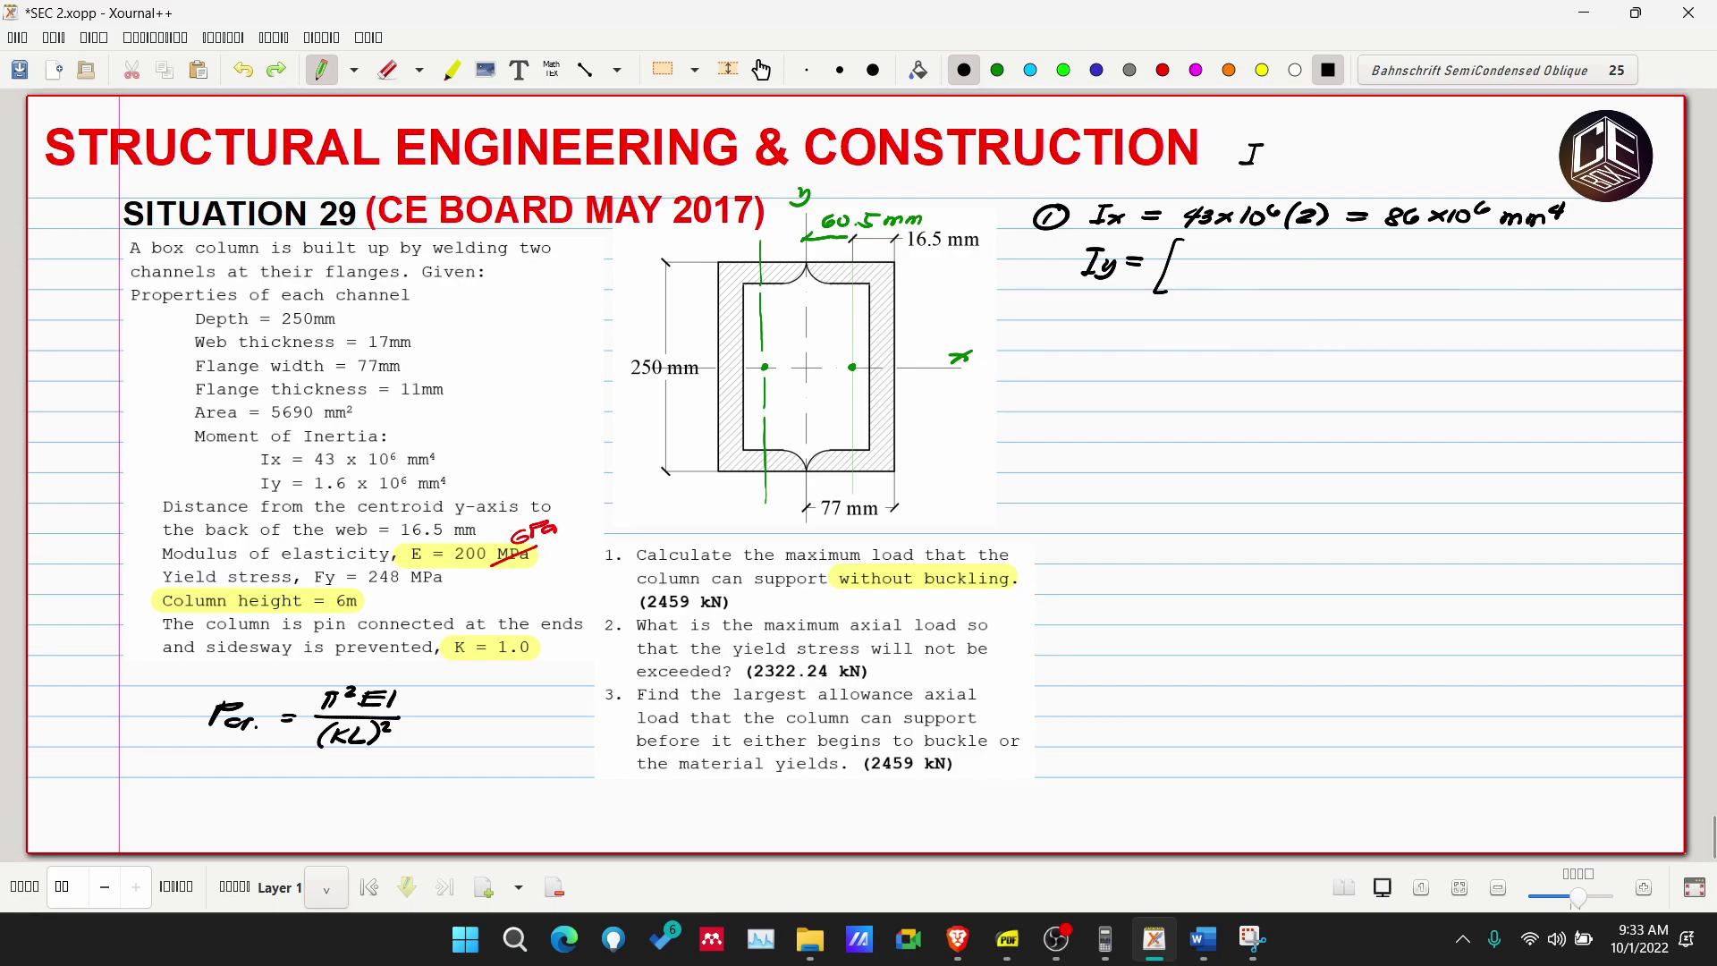
Write the parallel-axis formula I = Ī + Ad² beside the title.
left_click_drag(1272, 154, 1328, 144)
mouse_move(1318, 148)
left_mouse_down()
mouse_move(1313, 164)
mouse_move(1352, 157)
left_mouse_up()
mouse_move(1343, 150)
left_mouse_down()
mouse_move(1342, 167)
mouse_move(1405, 146)
mouse_move(1420, 162)
left_mouse_up()
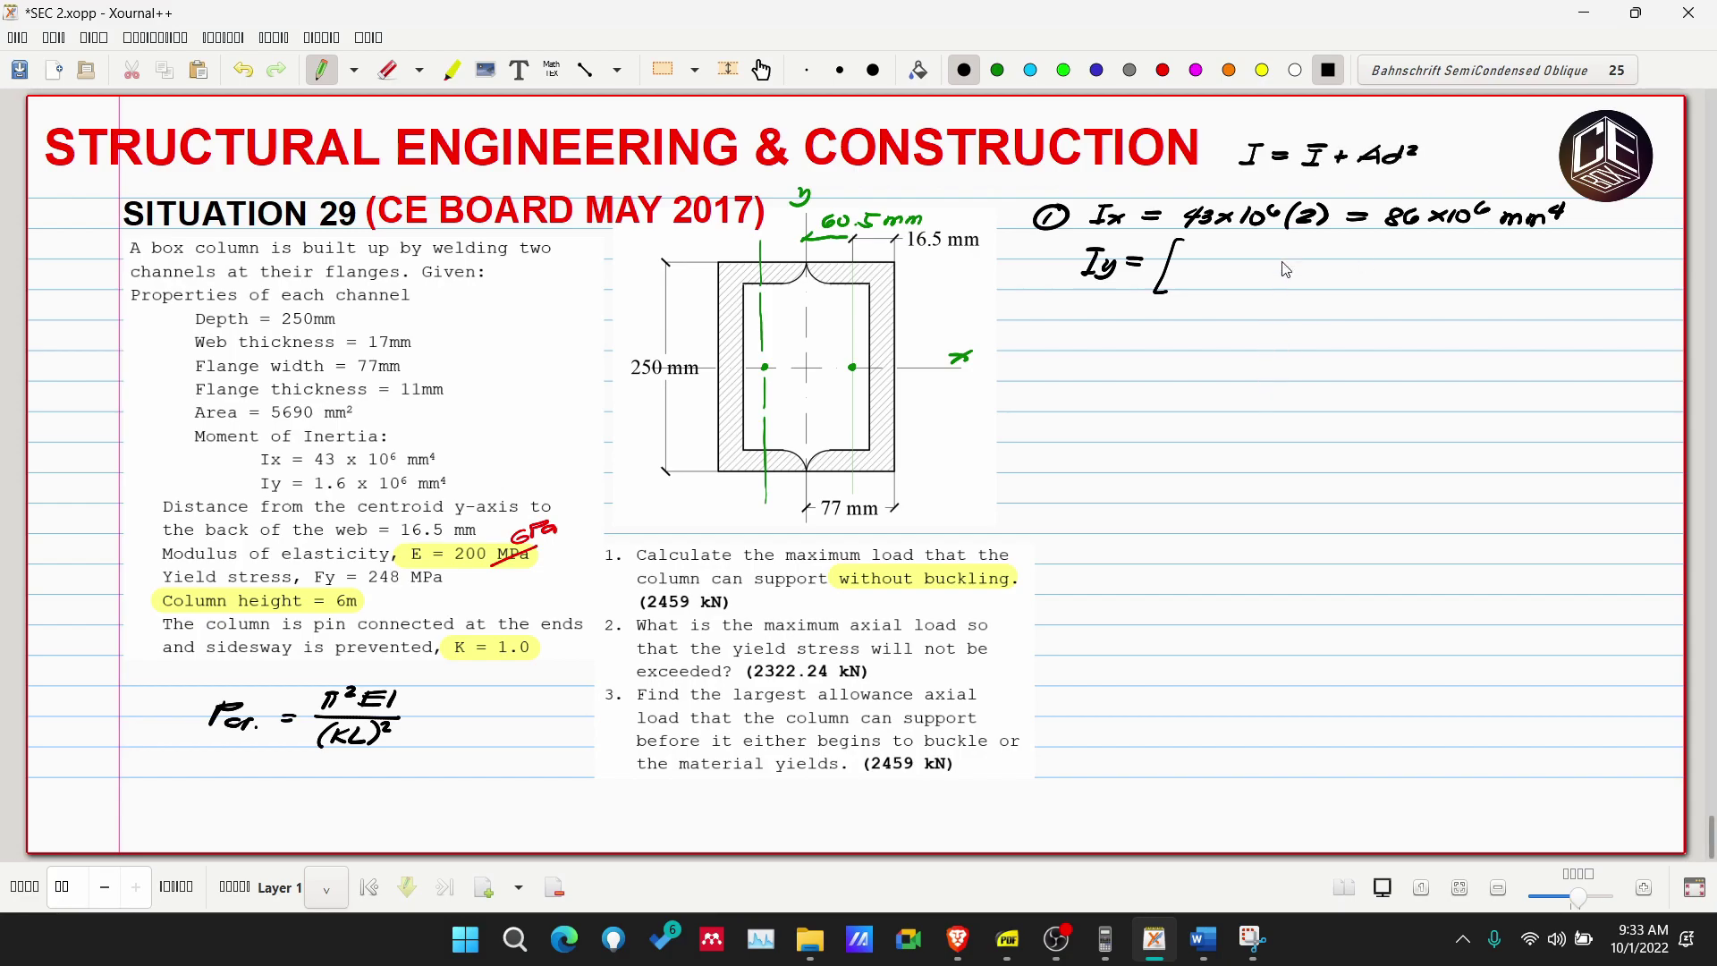
left_click_drag(1316, 134, 1308, 136)
key("ctrl+z")
Write 1.6×10⁶ + inside the Iy bracket, discarding trial circles.
mouse_move(443, 466)
left_mouse_down()
mouse_move(517, 487)
mouse_move(365, 442)
left_mouse_up()
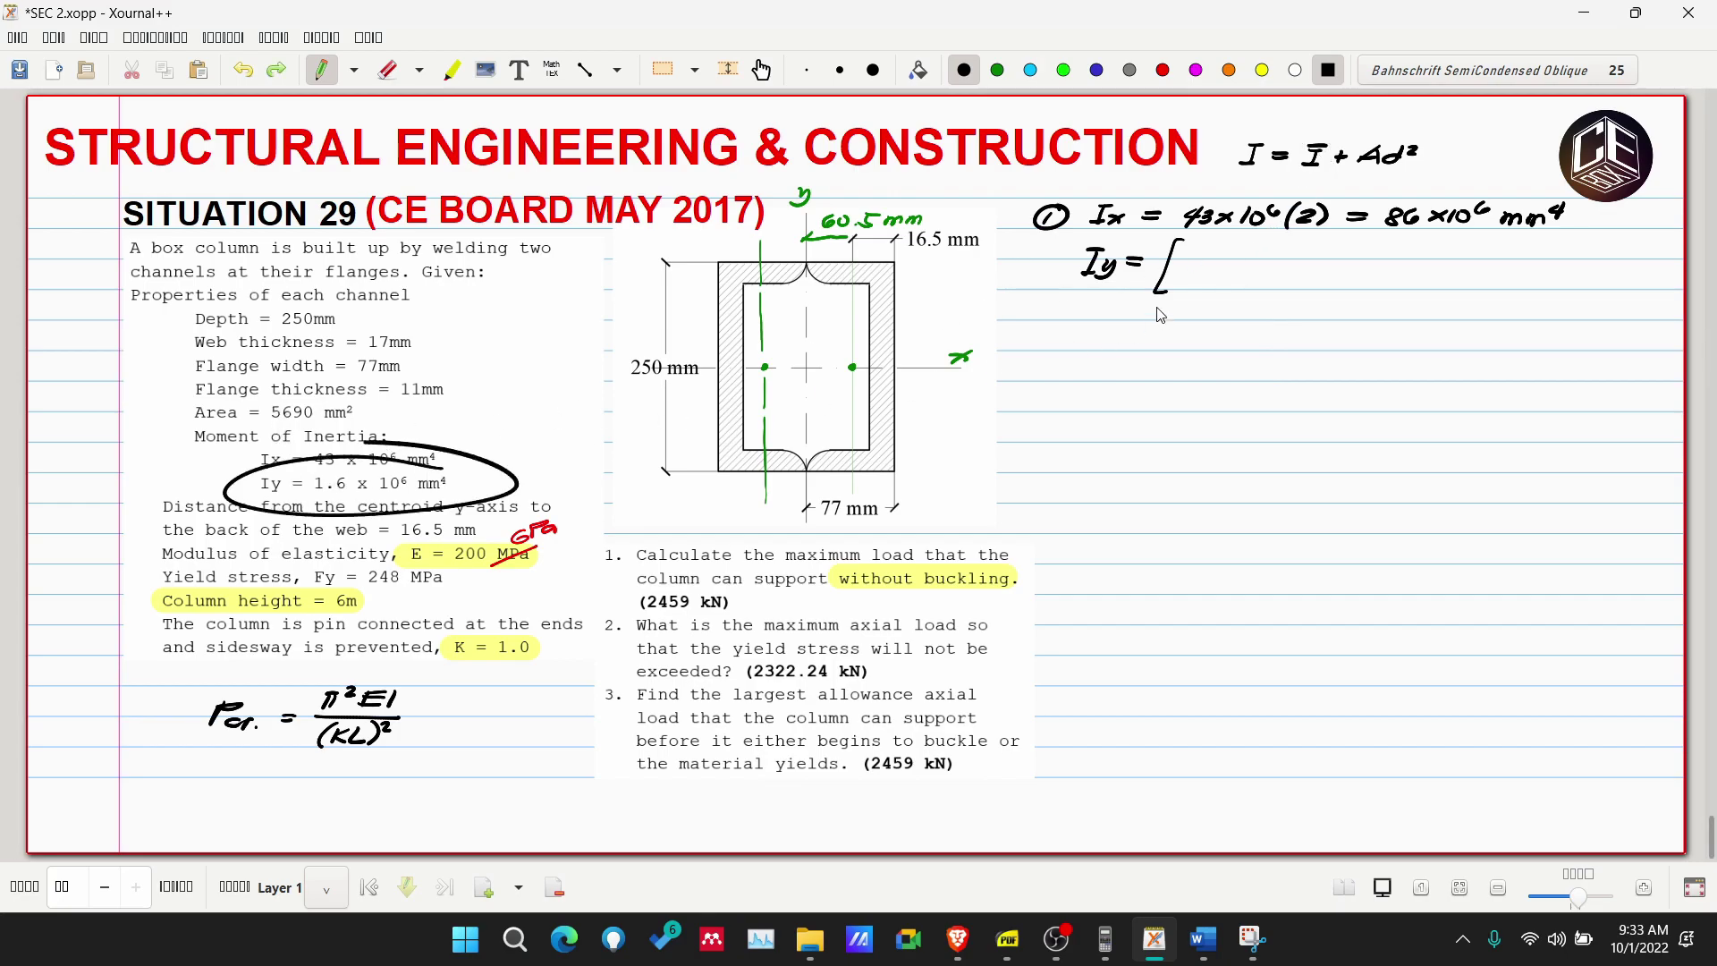
key("ctrl+z")
mouse_move(1191, 256)
left_mouse_down()
mouse_move(1186, 277)
mouse_move(1254, 272)
left_mouse_up()
left_click_drag(1271, 258, 1302, 265)
left_click_drag(1296, 259, 1310, 259)
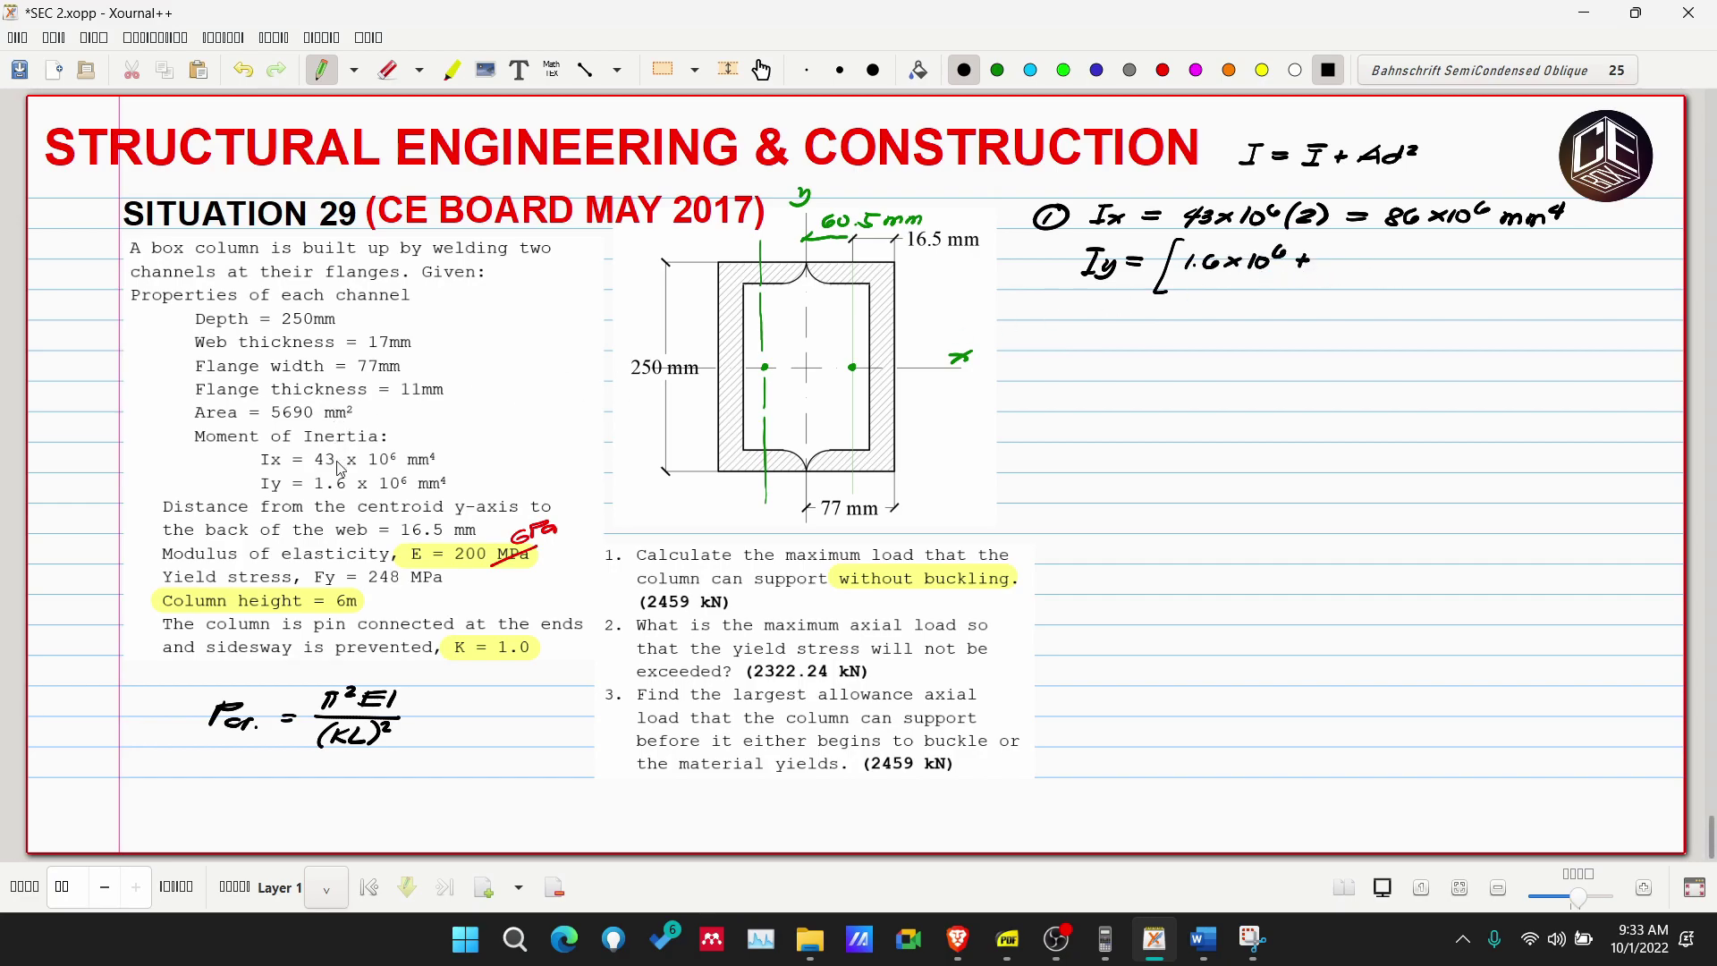
mouse_move(1279, 192)
left_mouse_down()
mouse_move(1346, 224)
mouse_move(1271, 210)
left_mouse_up()
key("ctrl+z")
mouse_move(778, 266)
left_mouse_down()
mouse_move(727, 341)
mouse_move(736, 455)
mouse_move(778, 471)
left_mouse_up()
key("ctrl+z")
Highlight "Properties of each channel" in yellow.
left_click(457, 71)
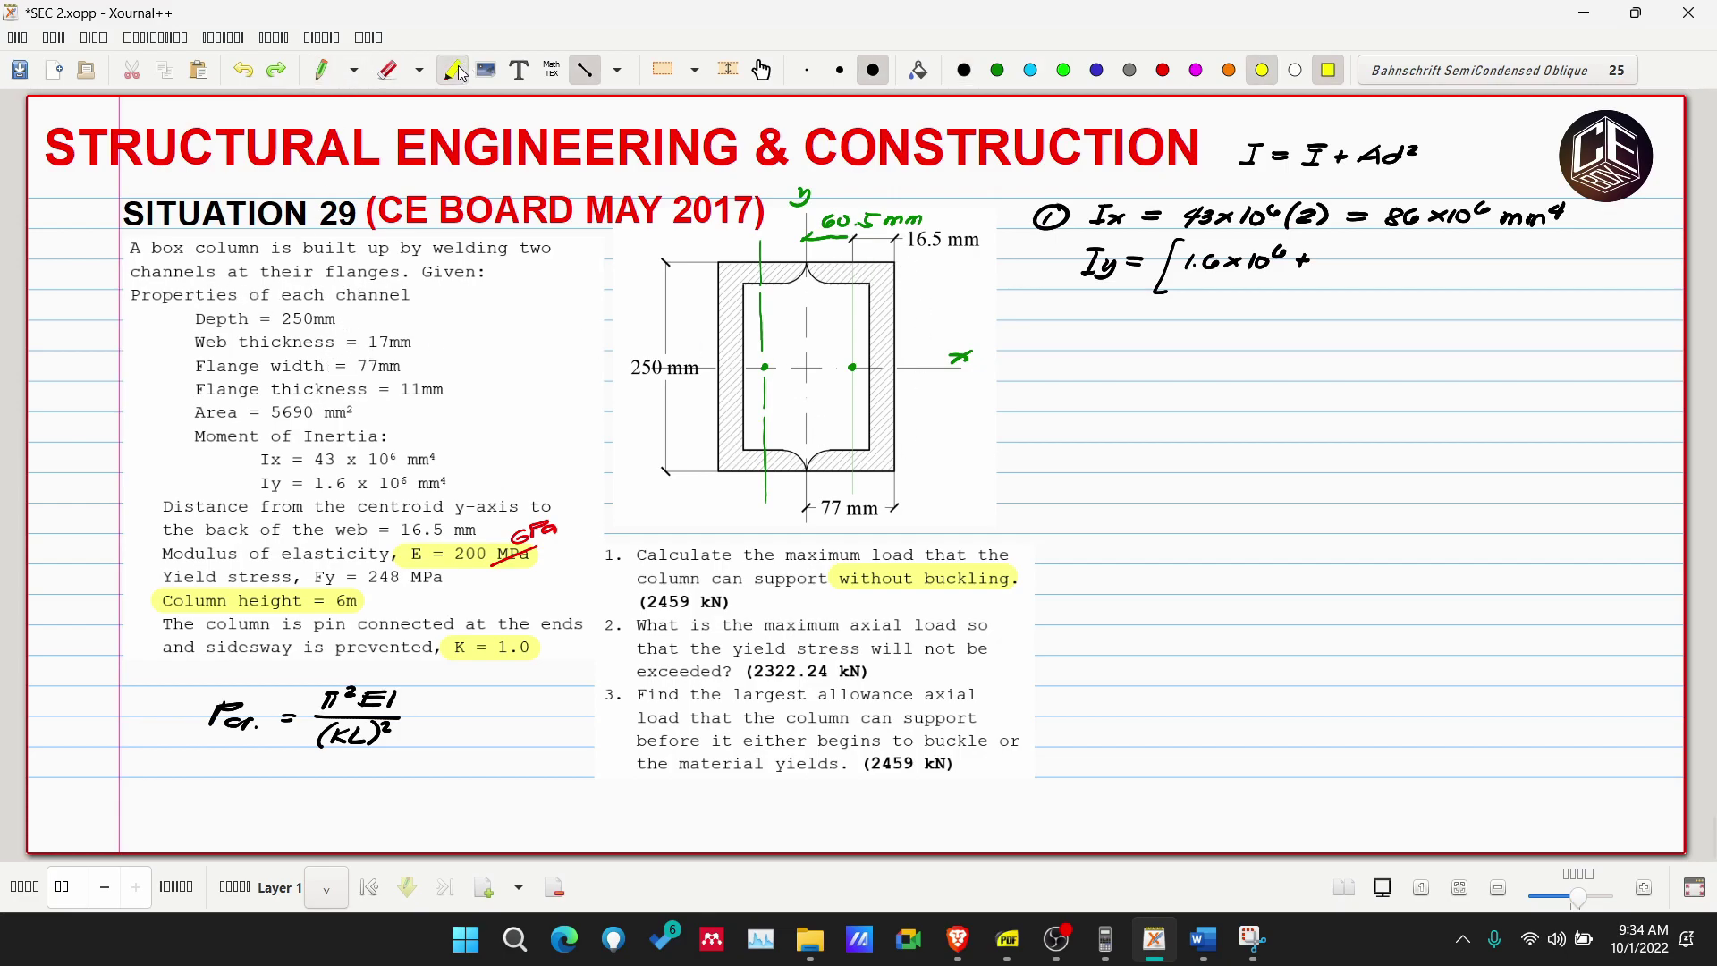
left_click_drag(127, 296, 422, 296)
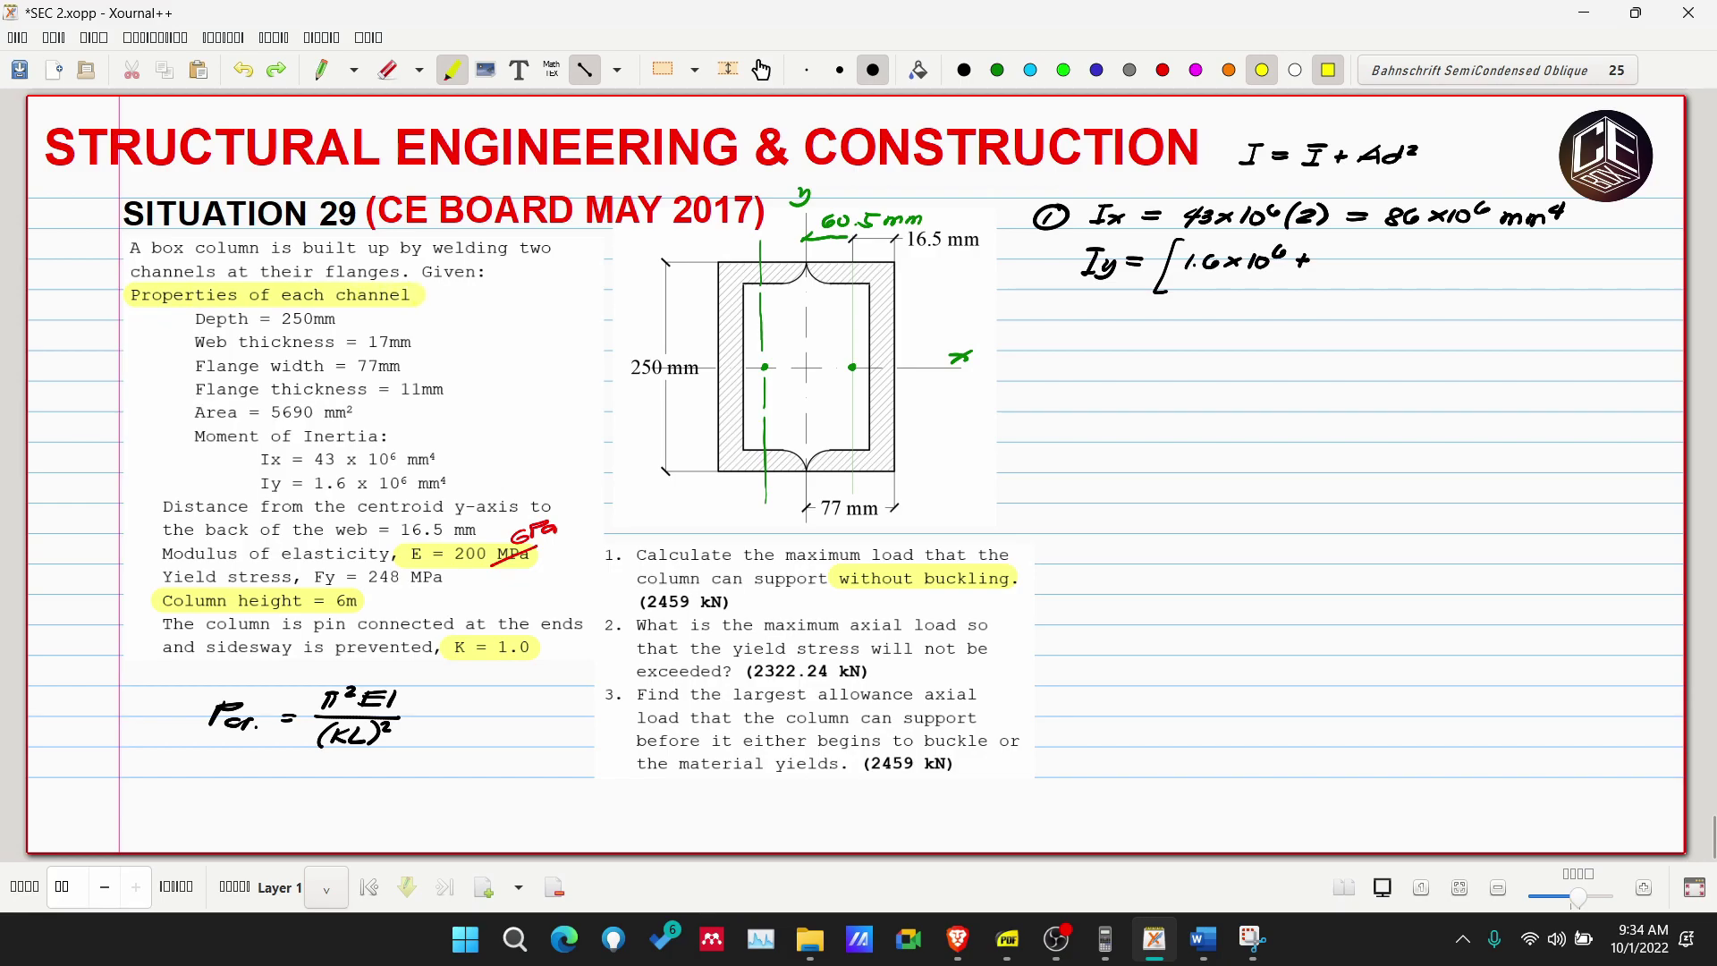
left_click(328, 72)
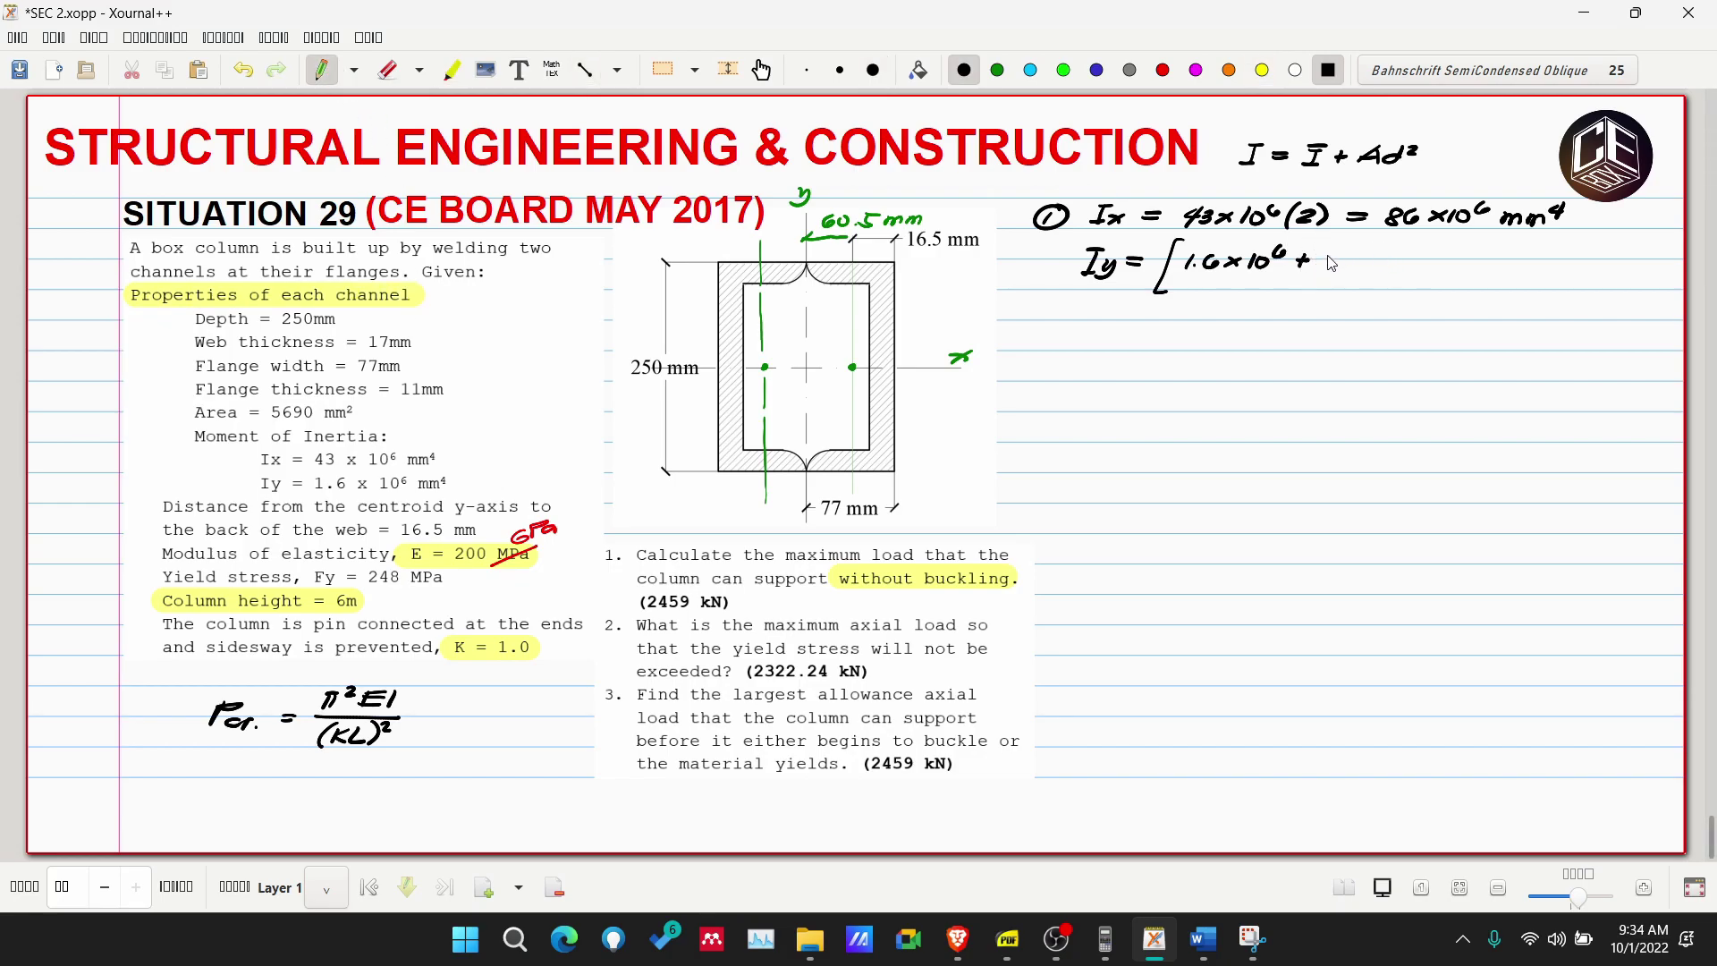
Complete the Iy expression with 5690(60.5)²] and the factor (2).
mouse_move(1330, 261)
left_mouse_down()
mouse_move(1393, 261)
mouse_move(1411, 280)
left_mouse_up()
mouse_move(854, 368)
left_mouse_down()
mouse_move(809, 339)
mouse_move(816, 354)
left_mouse_up()
key("ctrl+z")
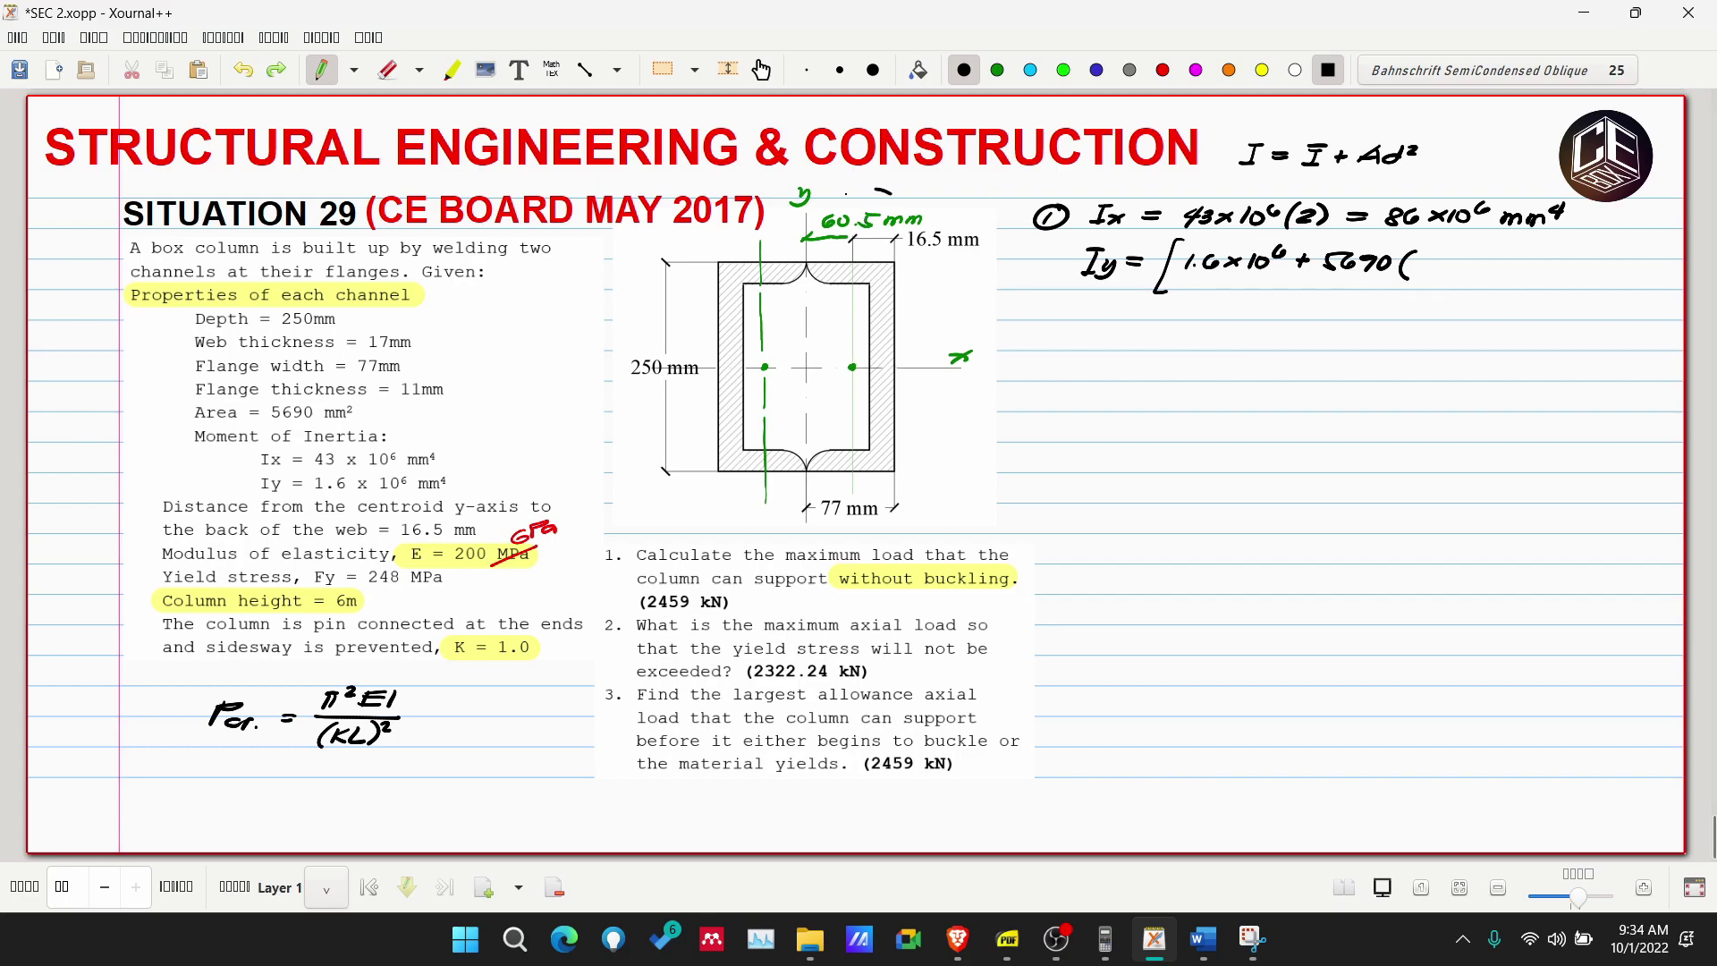
left_click_drag(875, 189, 935, 204)
key("ctrl+z")
mouse_move(1426, 258)
left_mouse_down()
mouse_move(1421, 276)
mouse_move(1481, 275)
left_mouse_up()
left_click(1450, 276)
mouse_move(1491, 250)
left_mouse_down()
mouse_move(1500, 286)
mouse_move(1523, 277)
left_mouse_up()
left_click_drag(1537, 258, 1561, 280)
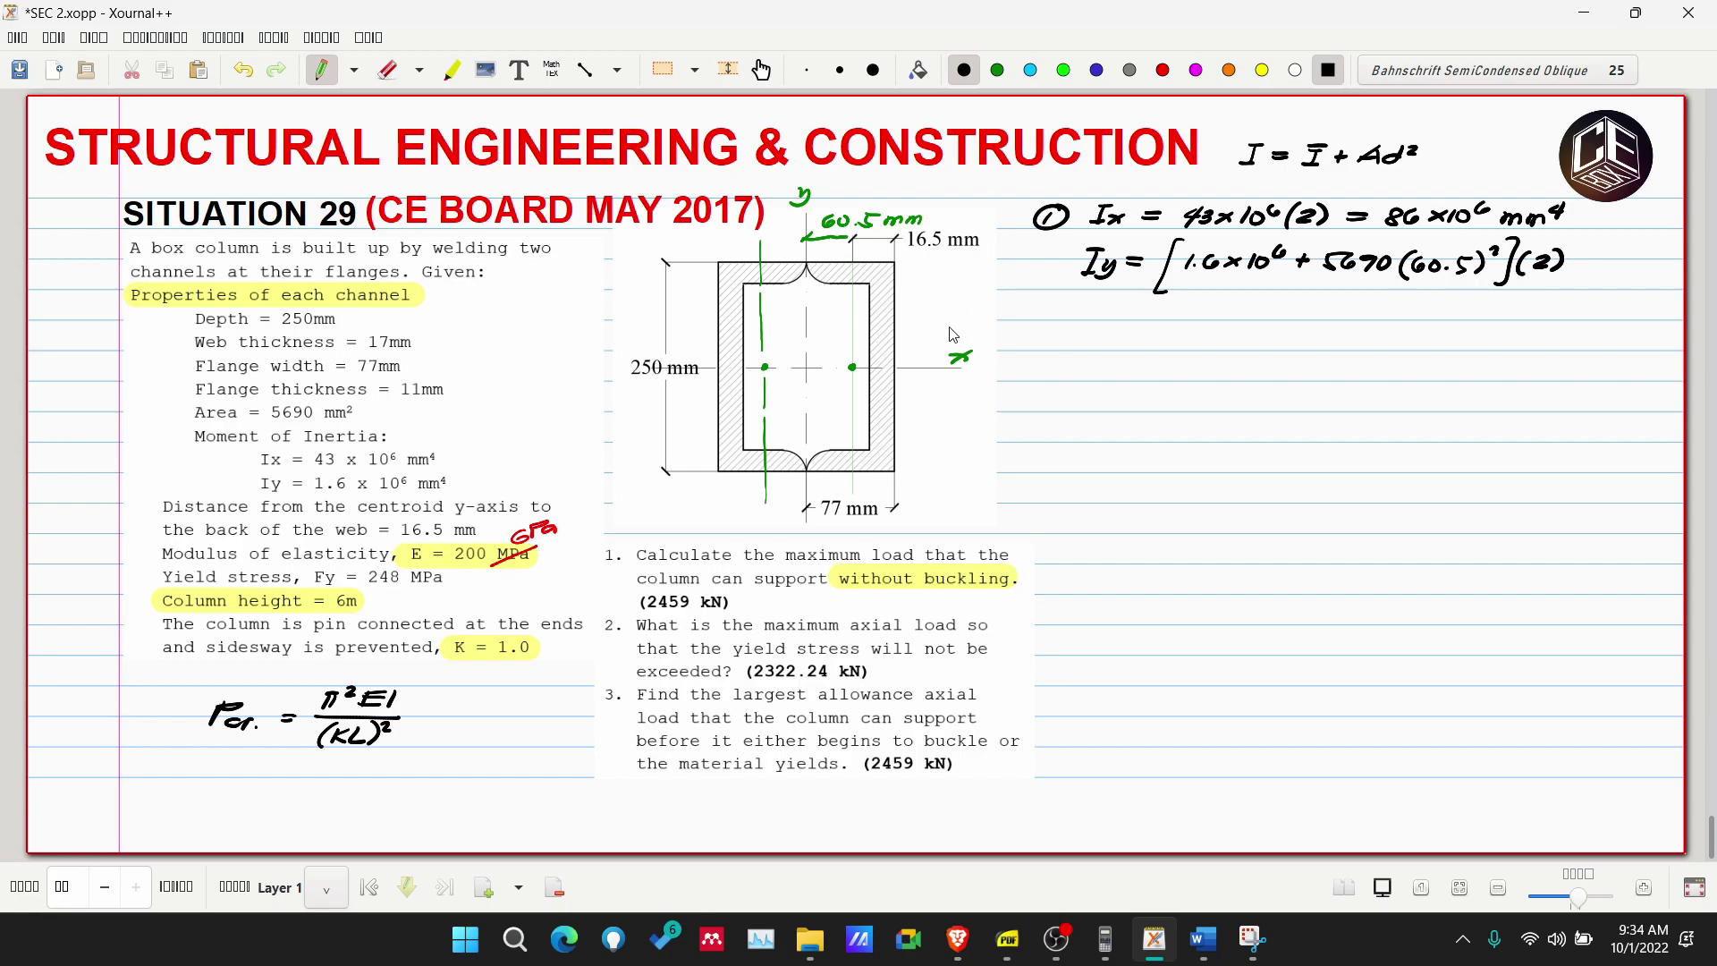
Start a new "Iy =" line below the expression.
left_click_drag(1088, 298, 1102, 316)
left_click_drag(1105, 303, 1099, 327)
left_click_drag(1137, 304, 1156, 309)
Key (1.6×10⁶ + 5690 into the calculator.
left_click(1105, 939)
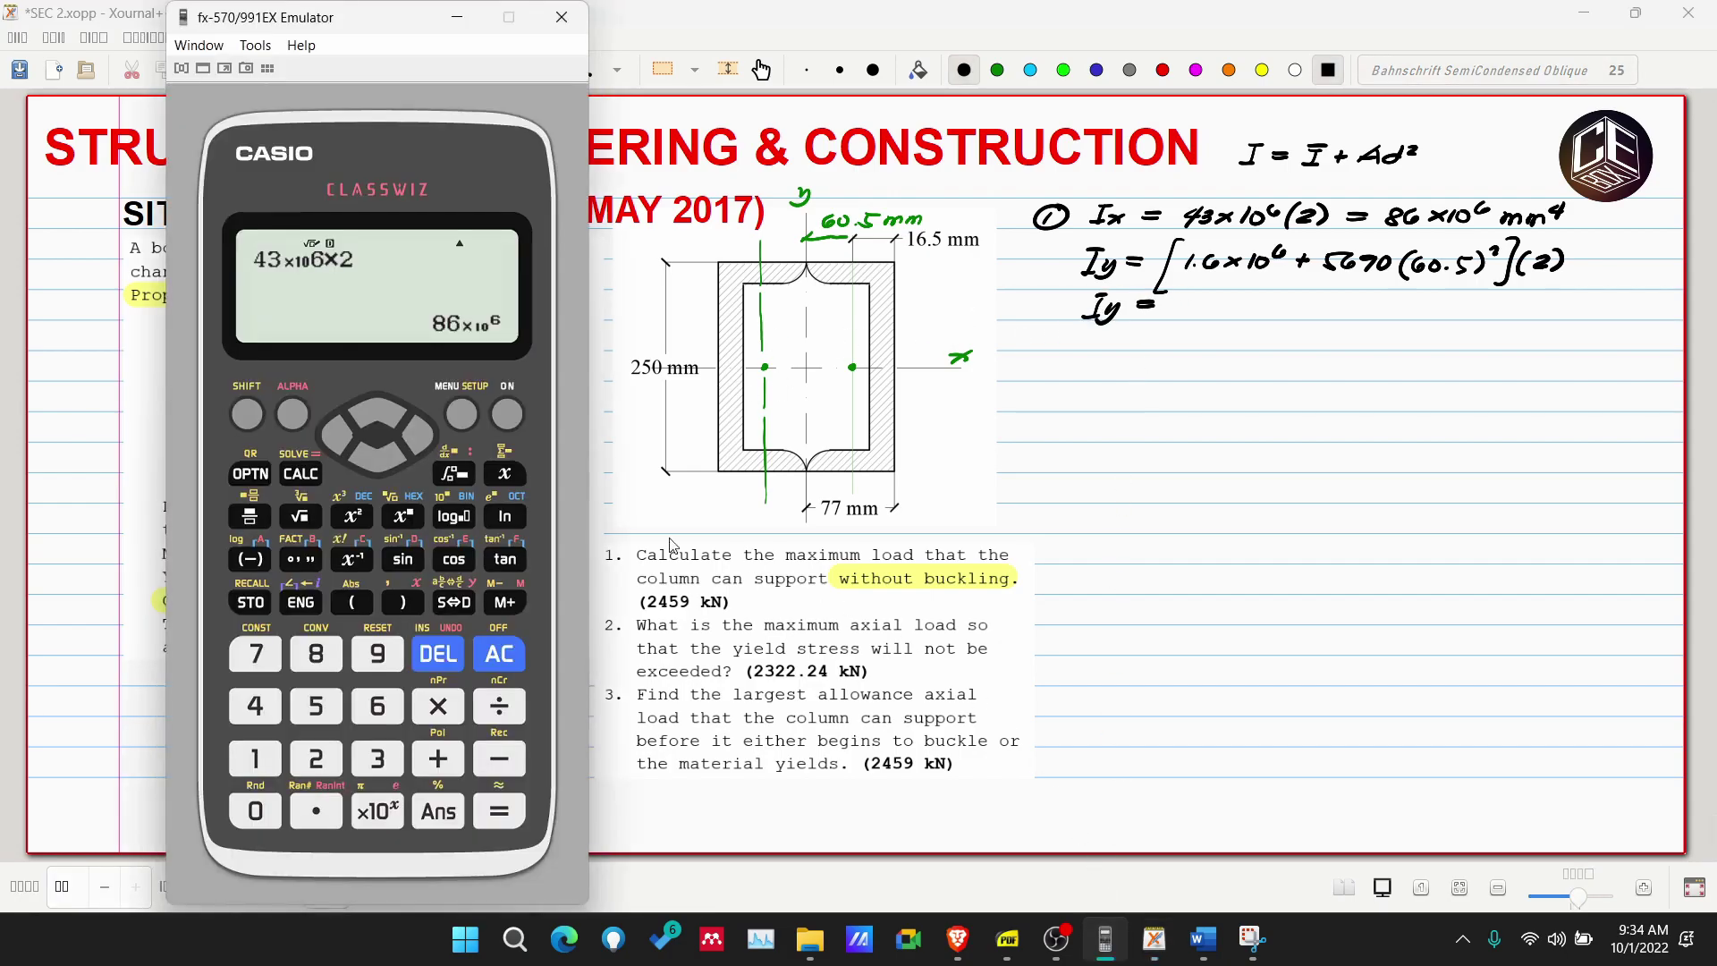
left_click(353, 602)
left_click(255, 759)
left_click(316, 812)
left_click(378, 705)
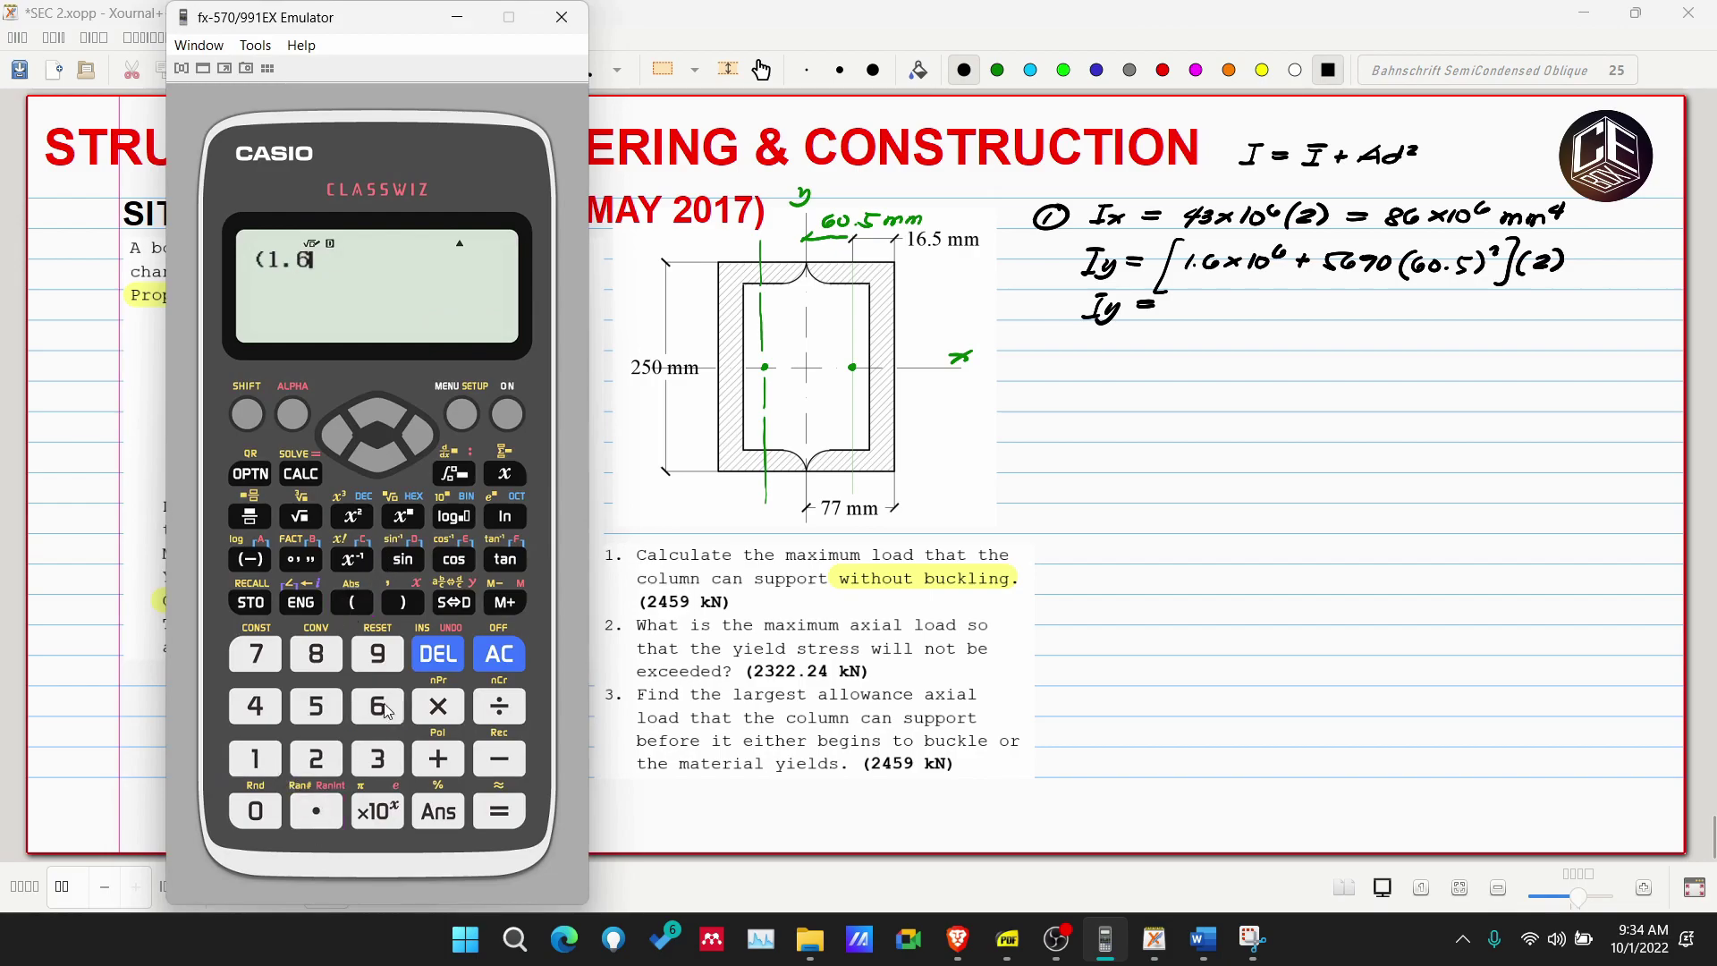
left_click(378, 812)
left_click(377, 706)
left_click(432, 758)
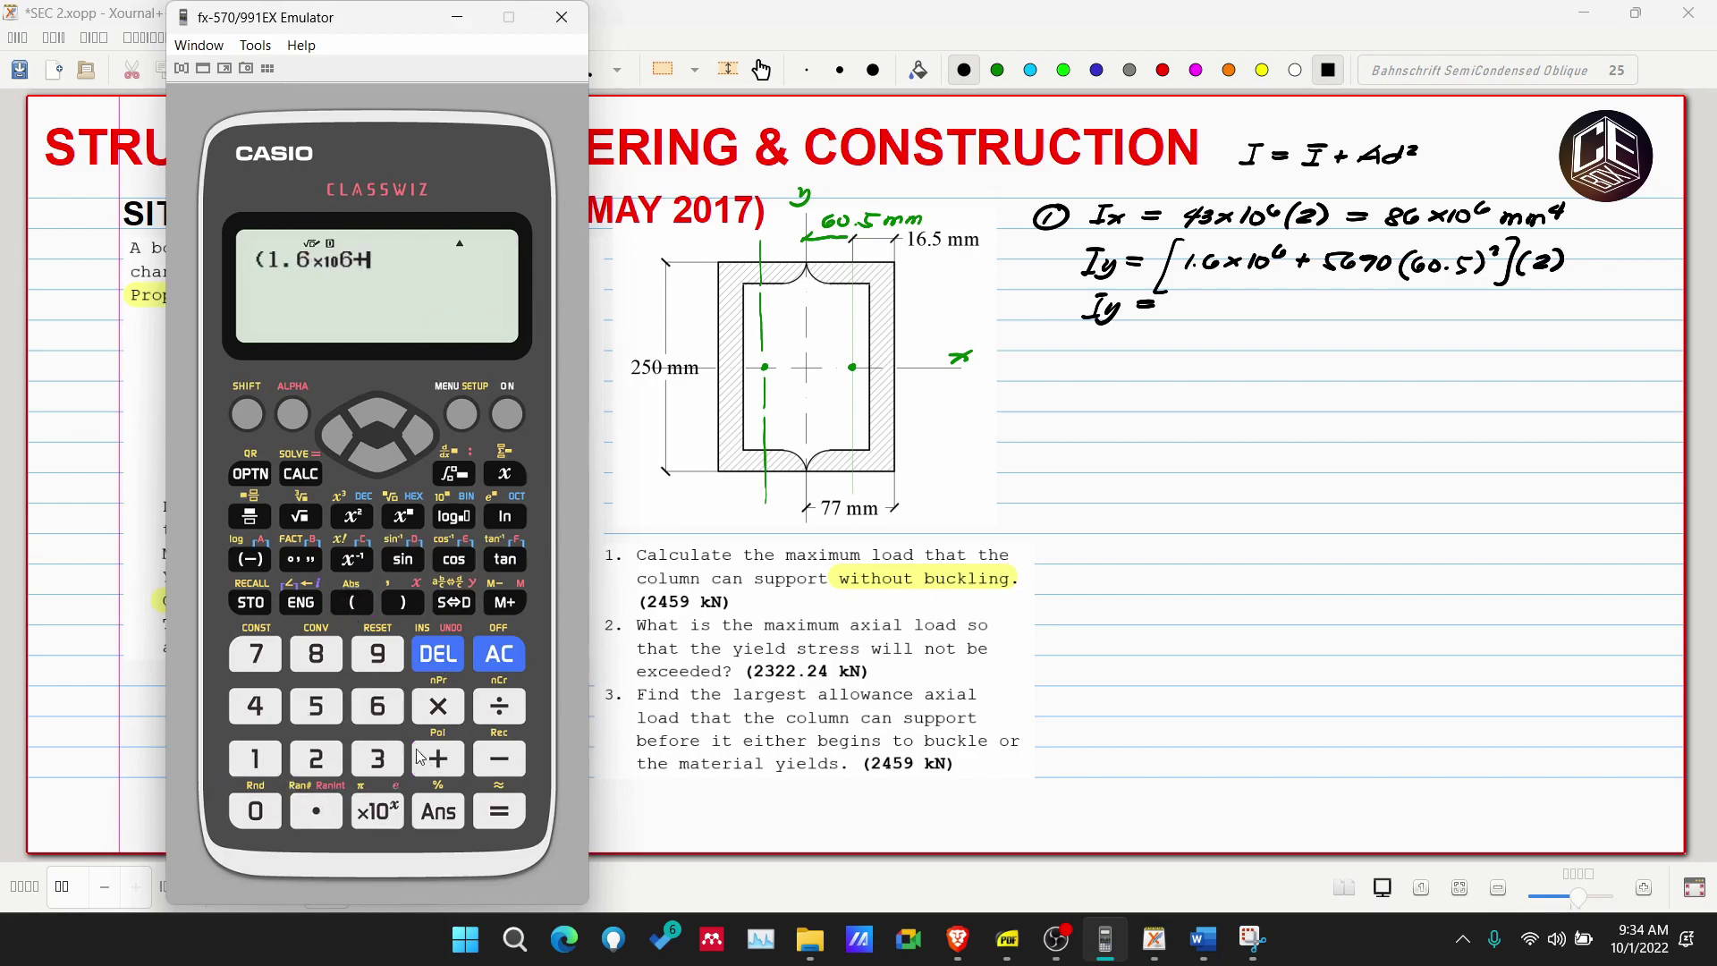
left_click(317, 706)
left_click(378, 705)
left_click(378, 654)
left_click(255, 811)
Finish with (60.5)²)(2) and evaluate, showing 44.853645×10⁶ in engineering notation.
left_click(353, 602)
left_click(377, 706)
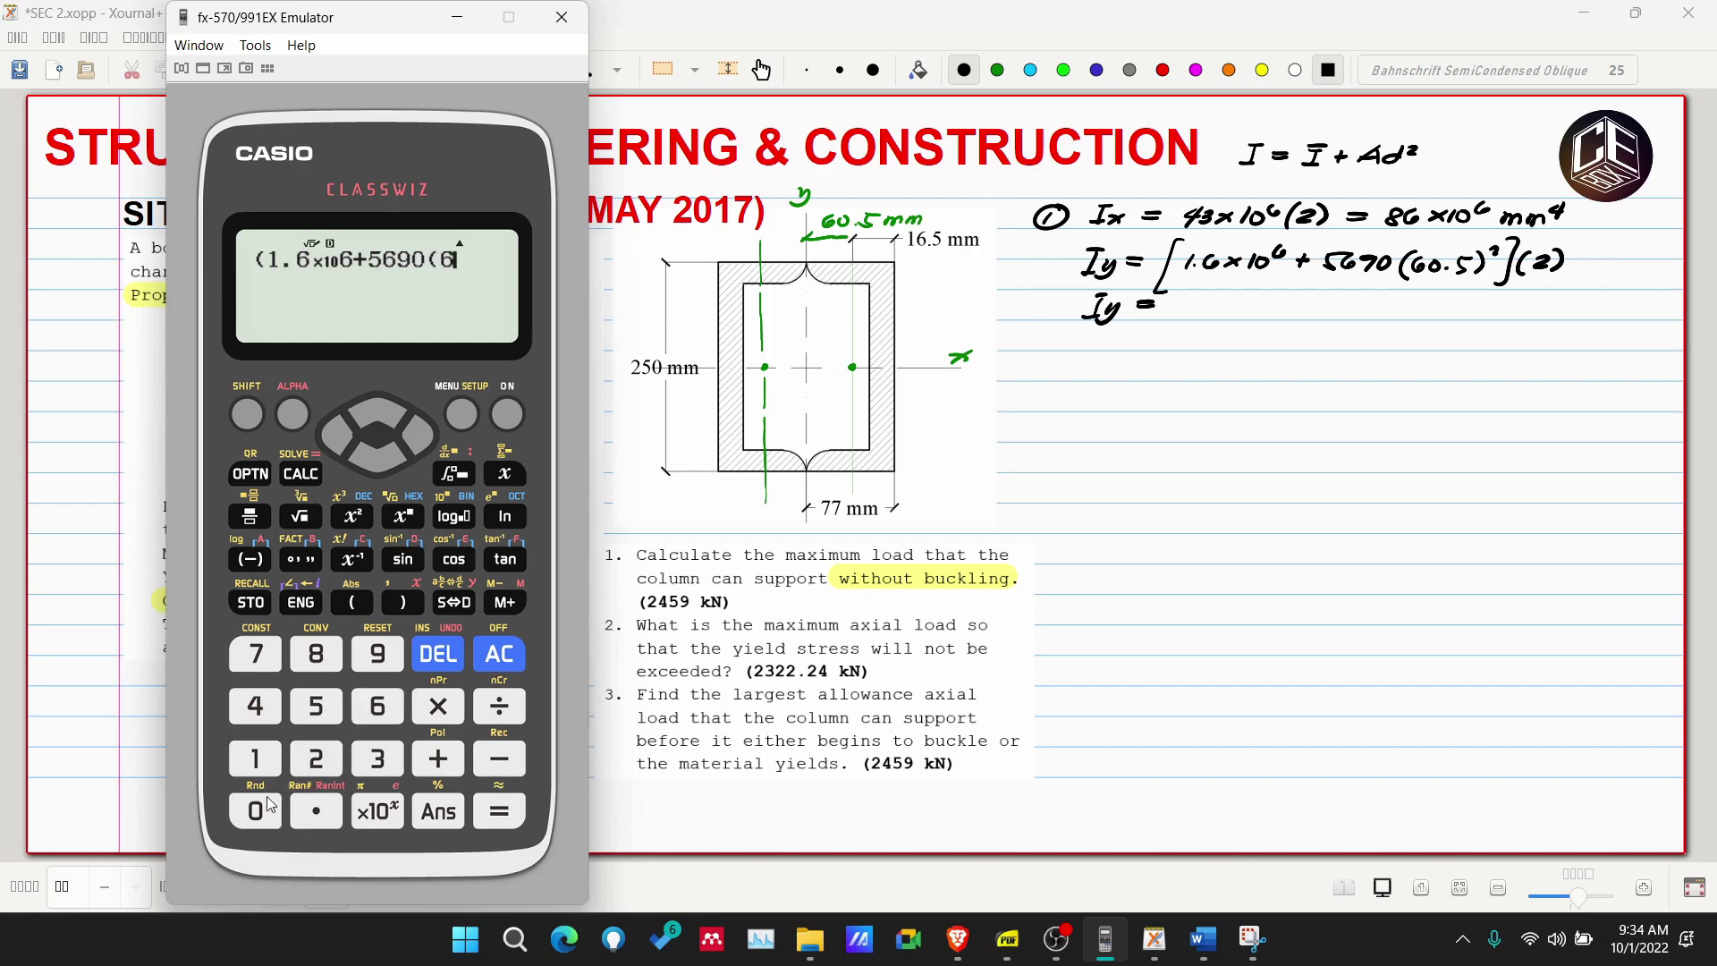
left_click(255, 811)
left_click(317, 812)
left_click(317, 706)
left_click(404, 602)
left_click(354, 516)
left_click(403, 602)
left_click(353, 602)
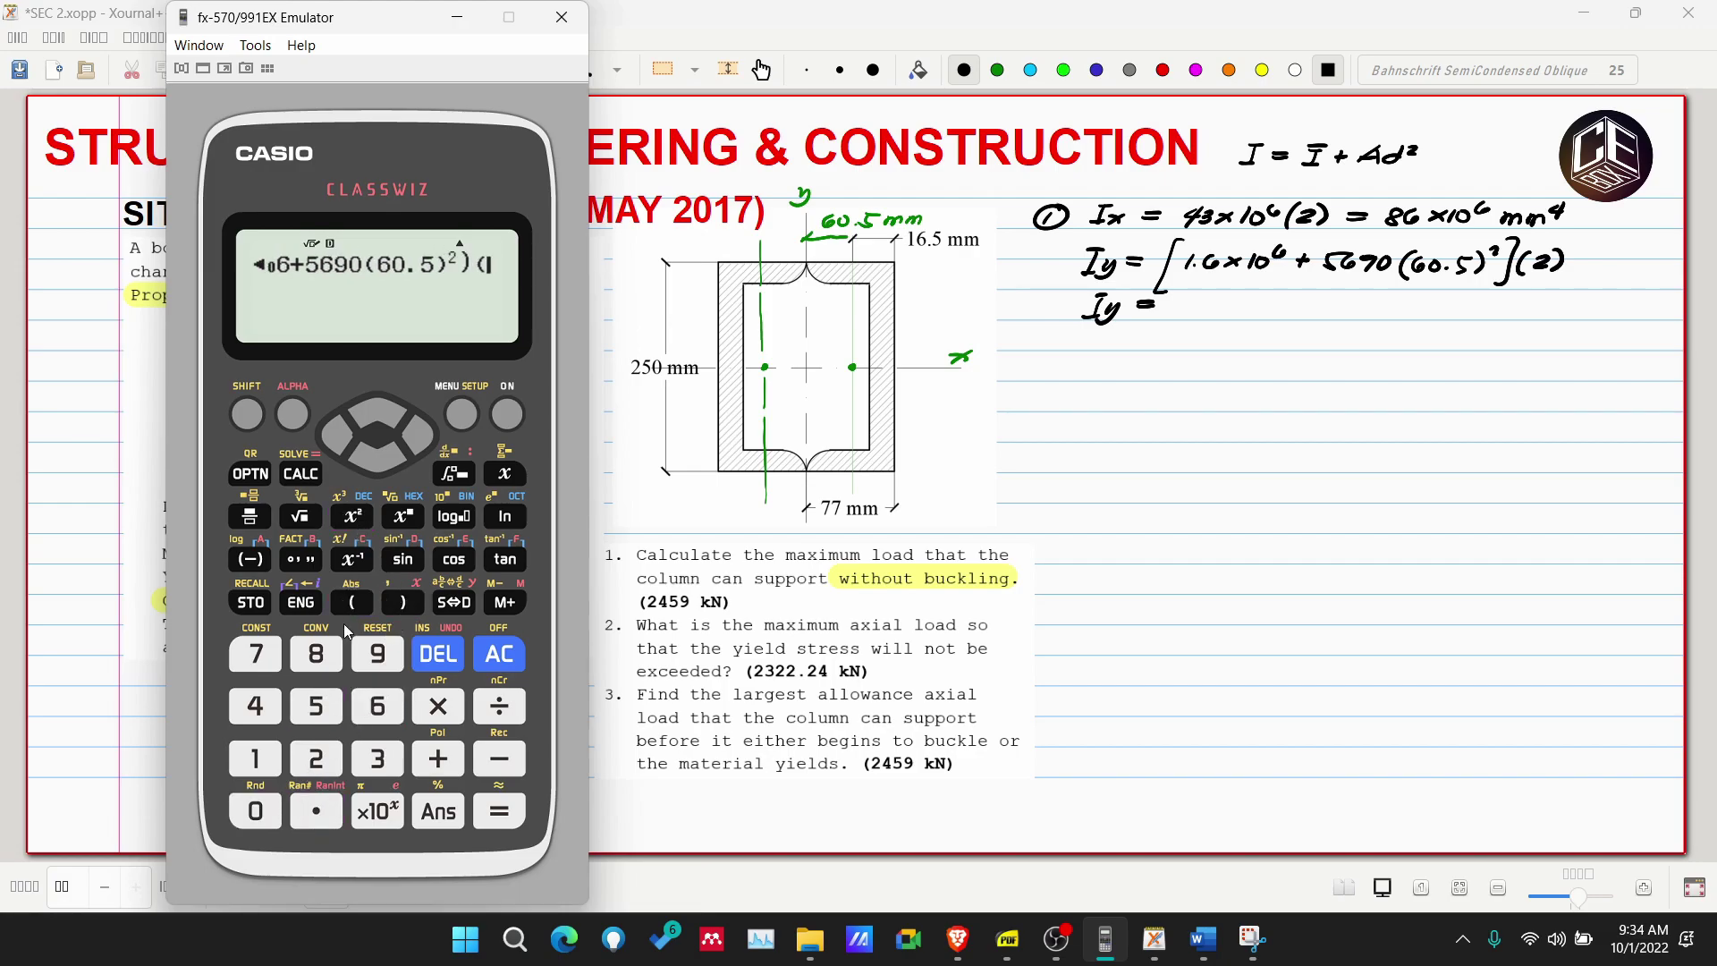
left_click(316, 759)
left_click(404, 602)
left_click(499, 812)
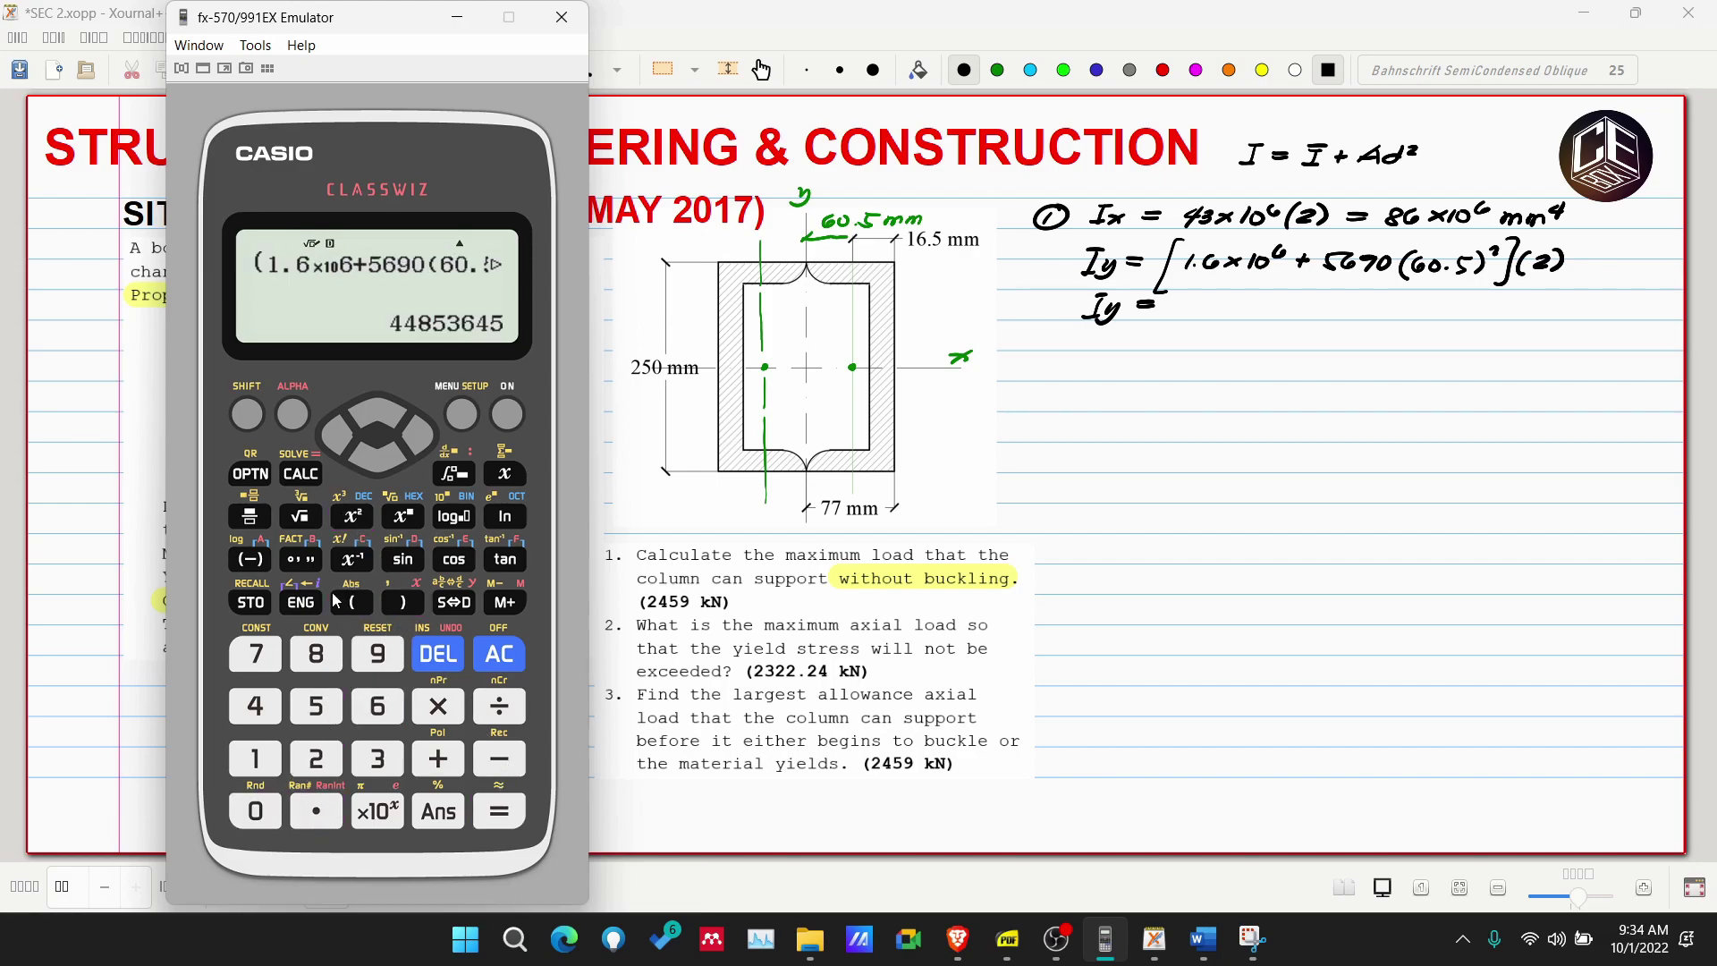
left_click(305, 602)
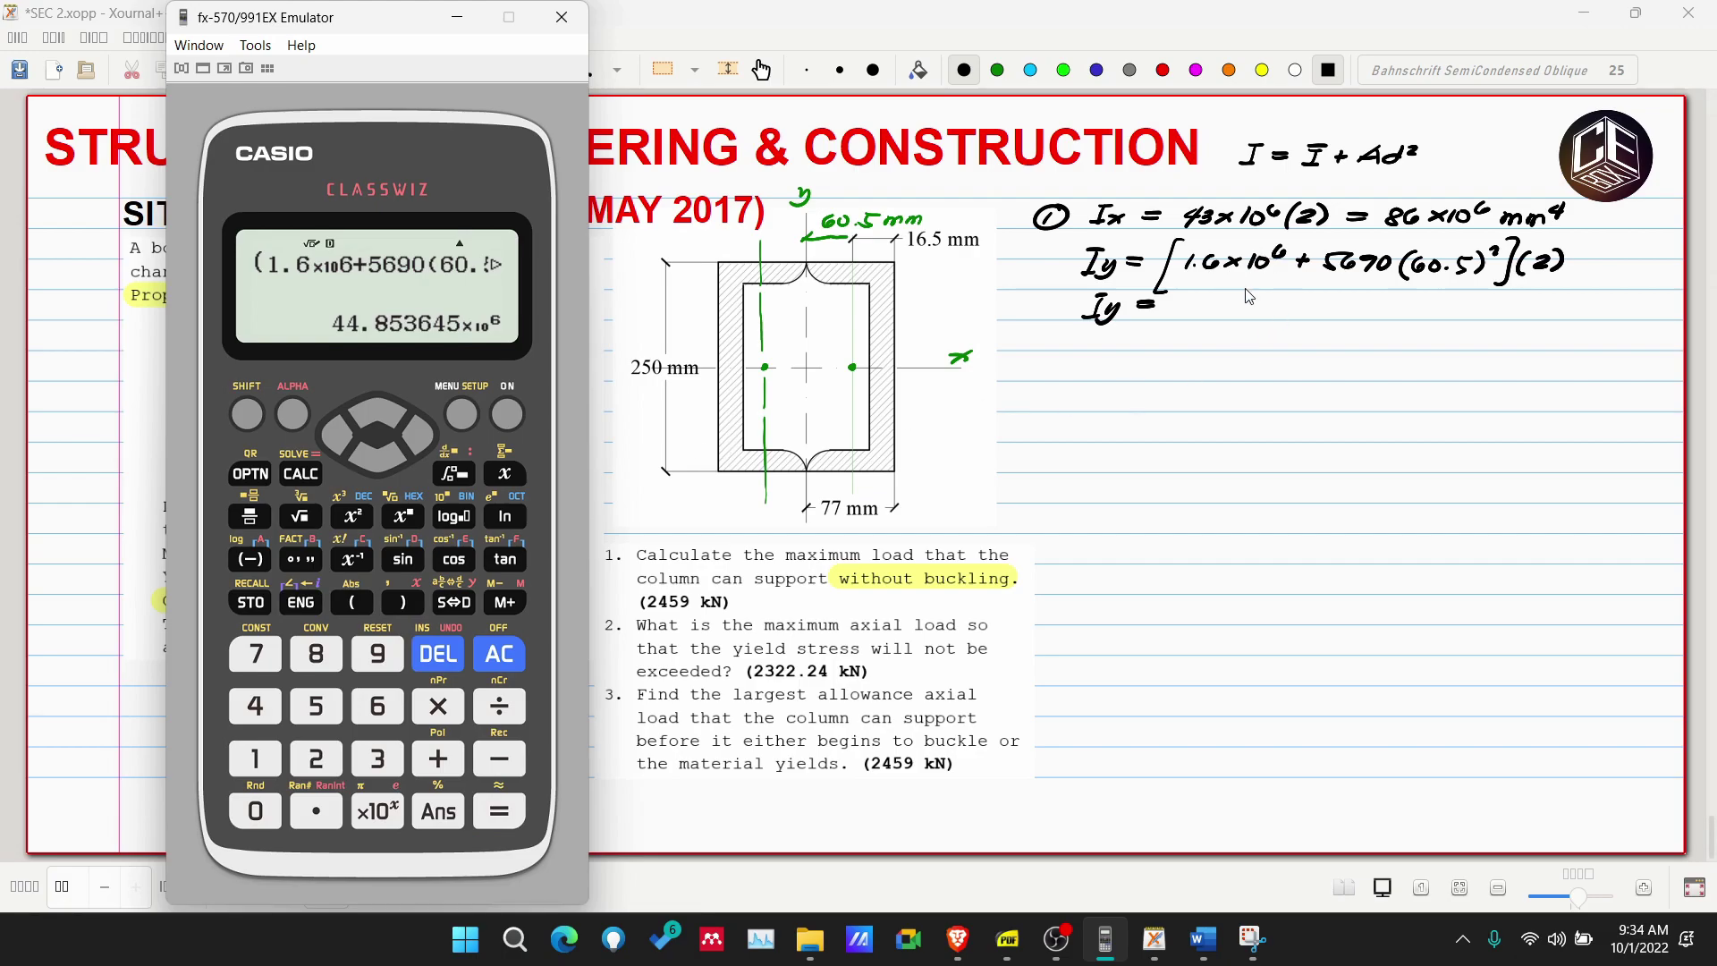
Handwrite Iy = 44.85×10⁶ mm⁴ on the page.
left_click(1183, 309)
left_click_drag(1168, 299, 1231, 315)
left_click(1215, 313)
mouse_move(1249, 301)
left_mouse_down()
mouse_move(1240, 315)
mouse_move(1276, 317)
mouse_move(1260, 319)
left_mouse_up()
mouse_move(1290, 300)
left_mouse_down()
mouse_move(1286, 317)
mouse_move(1397, 315)
left_mouse_up()
left_click(1319, 296)
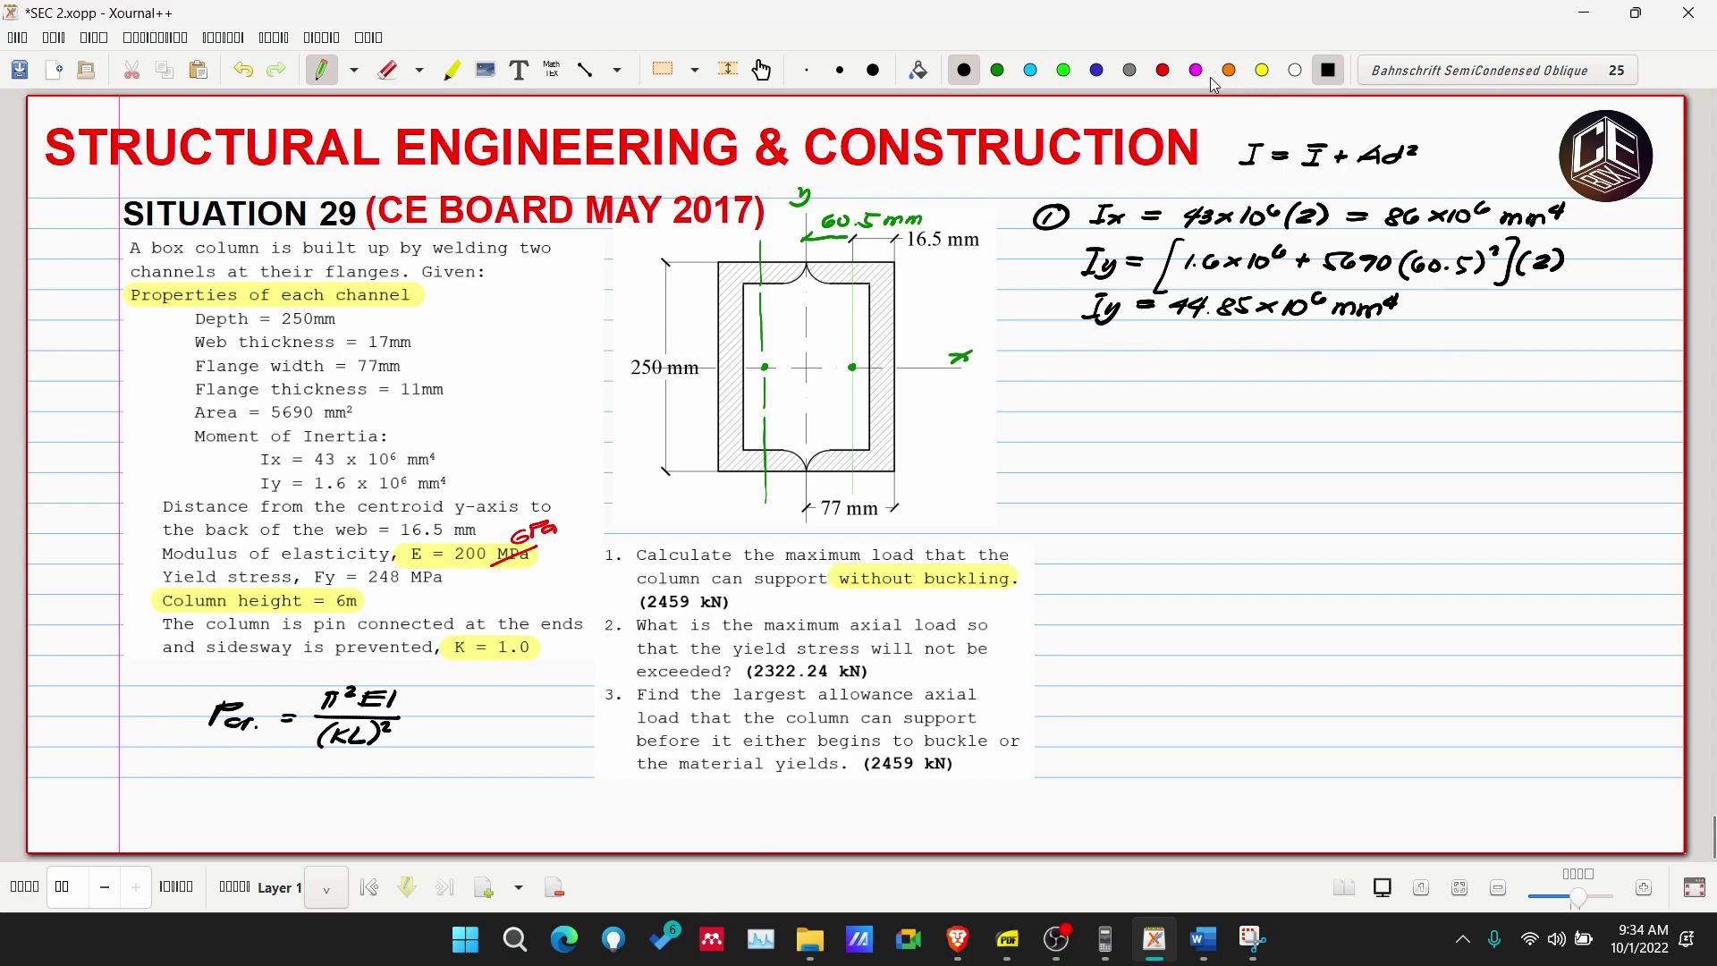
Add a red '← weak axis' note beside the Iy value, then return to black ink.
left_click(1161, 71)
mouse_move(1451, 306)
left_mouse_down()
mouse_move(1423, 305)
mouse_move(1601, 313)
left_mouse_up()
left_click(1480, 308)
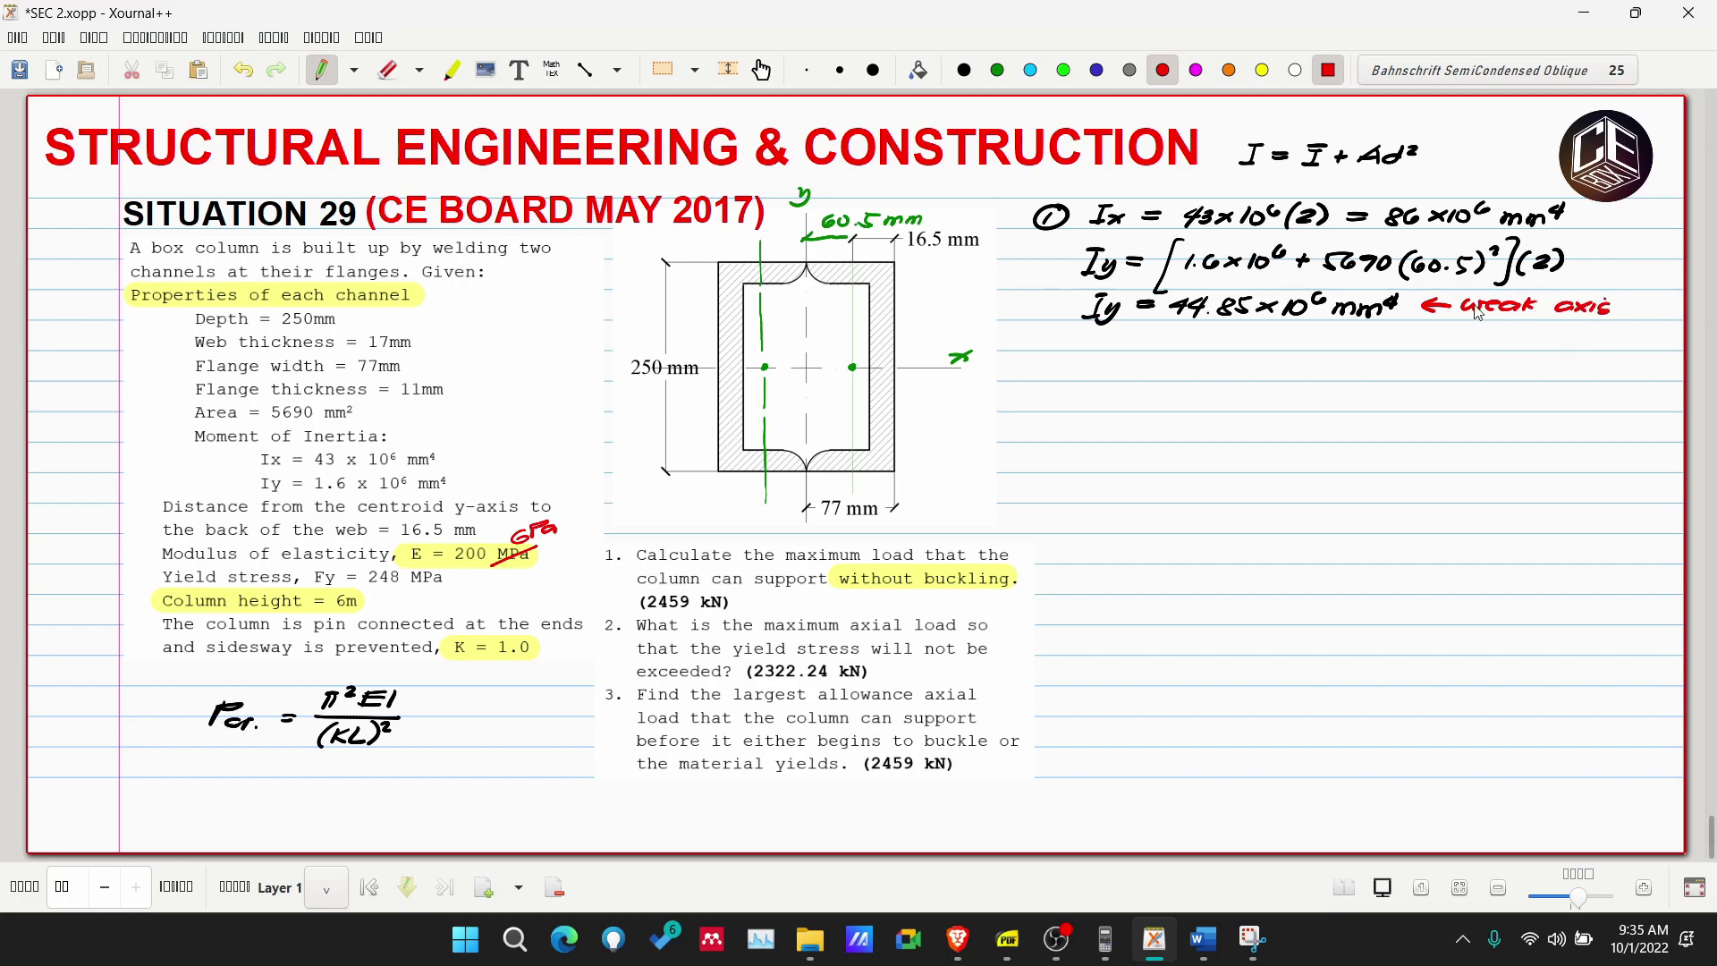
left_click(964, 71)
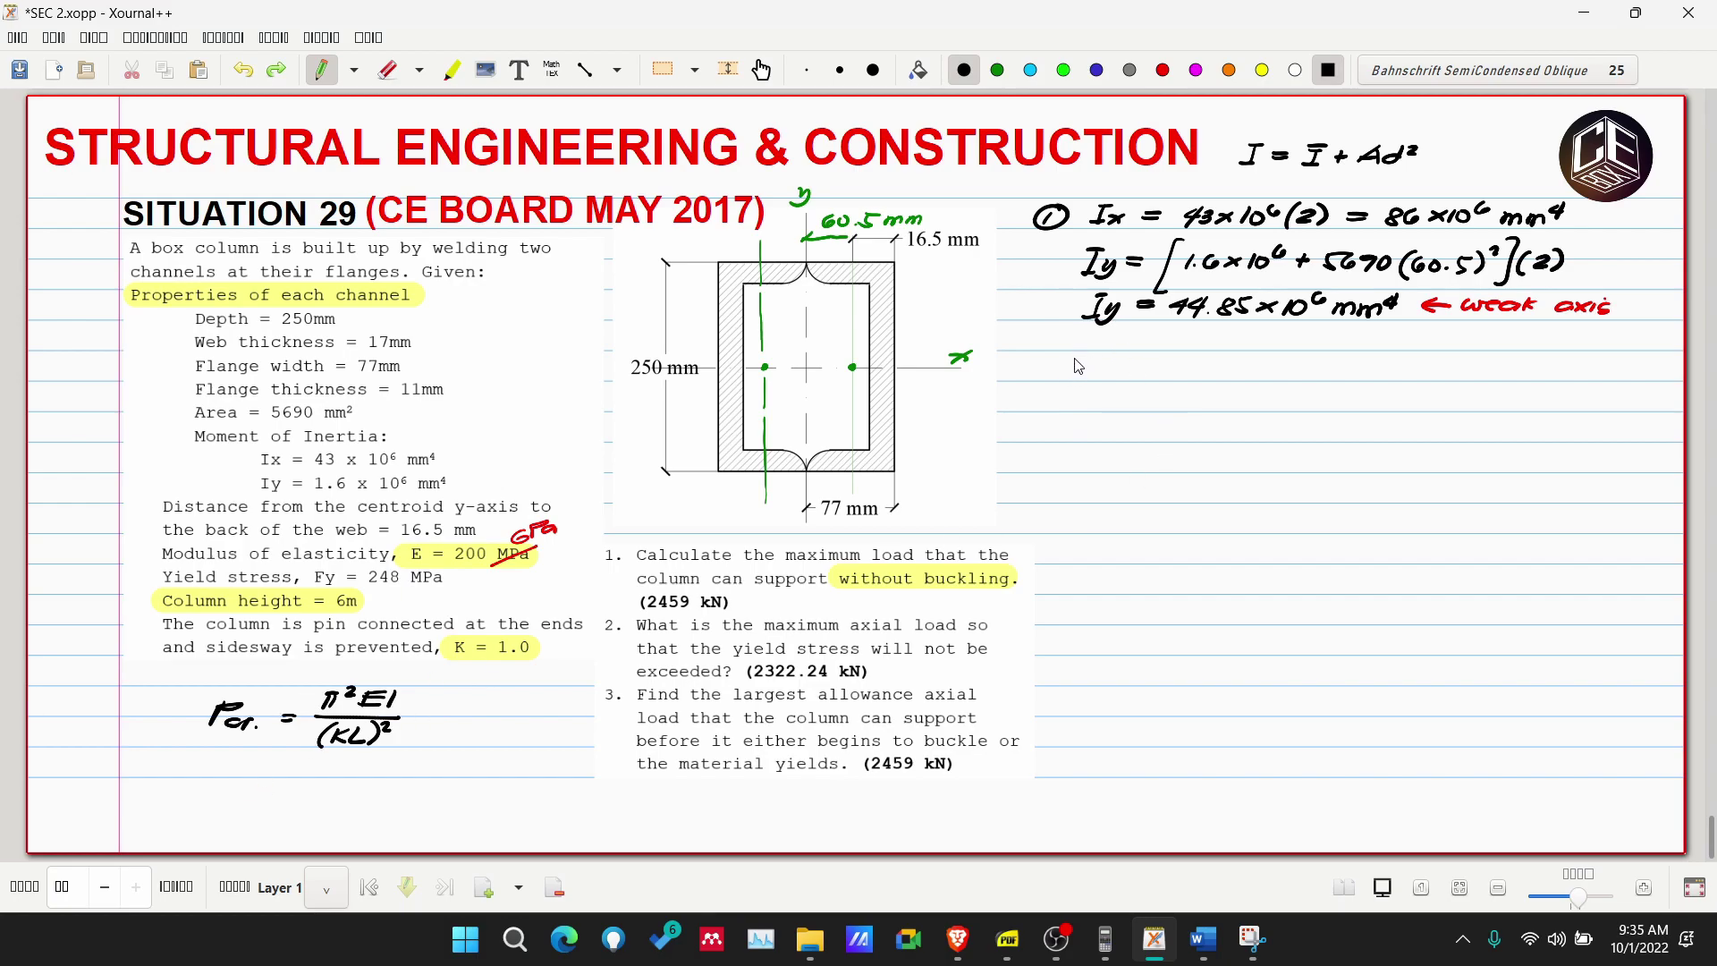
Write the Pcr = π²(200×10³)(44.85×10⁶) numerator below the Iy line.
left_click_drag(1073, 368, 1107, 350)
mouse_move(1090, 363)
left_mouse_down()
mouse_move(1204, 333)
mouse_move(1187, 348)
left_mouse_up()
mouse_move(1199, 336)
left_mouse_down()
mouse_move(1230, 353)
mouse_move(1269, 334)
left_mouse_up()
left_click_drag(1282, 332, 1314, 347)
mouse_move(1313, 331)
left_mouse_down()
mouse_move(1297, 349)
mouse_move(1326, 347)
left_mouse_up()
mouse_move(1344, 331)
left_mouse_down()
mouse_move(1379, 356)
mouse_move(1507, 345)
mouse_move(1492, 345)
left_mouse_up()
left_click_drag(1513, 331, 1512, 343)
left_click_drag(1531, 329, 1540, 352)
Complete the fraction with denominator (1.0×6000)² and start a new Pcr = line.
left_click_drag(1177, 355, 1268, 352)
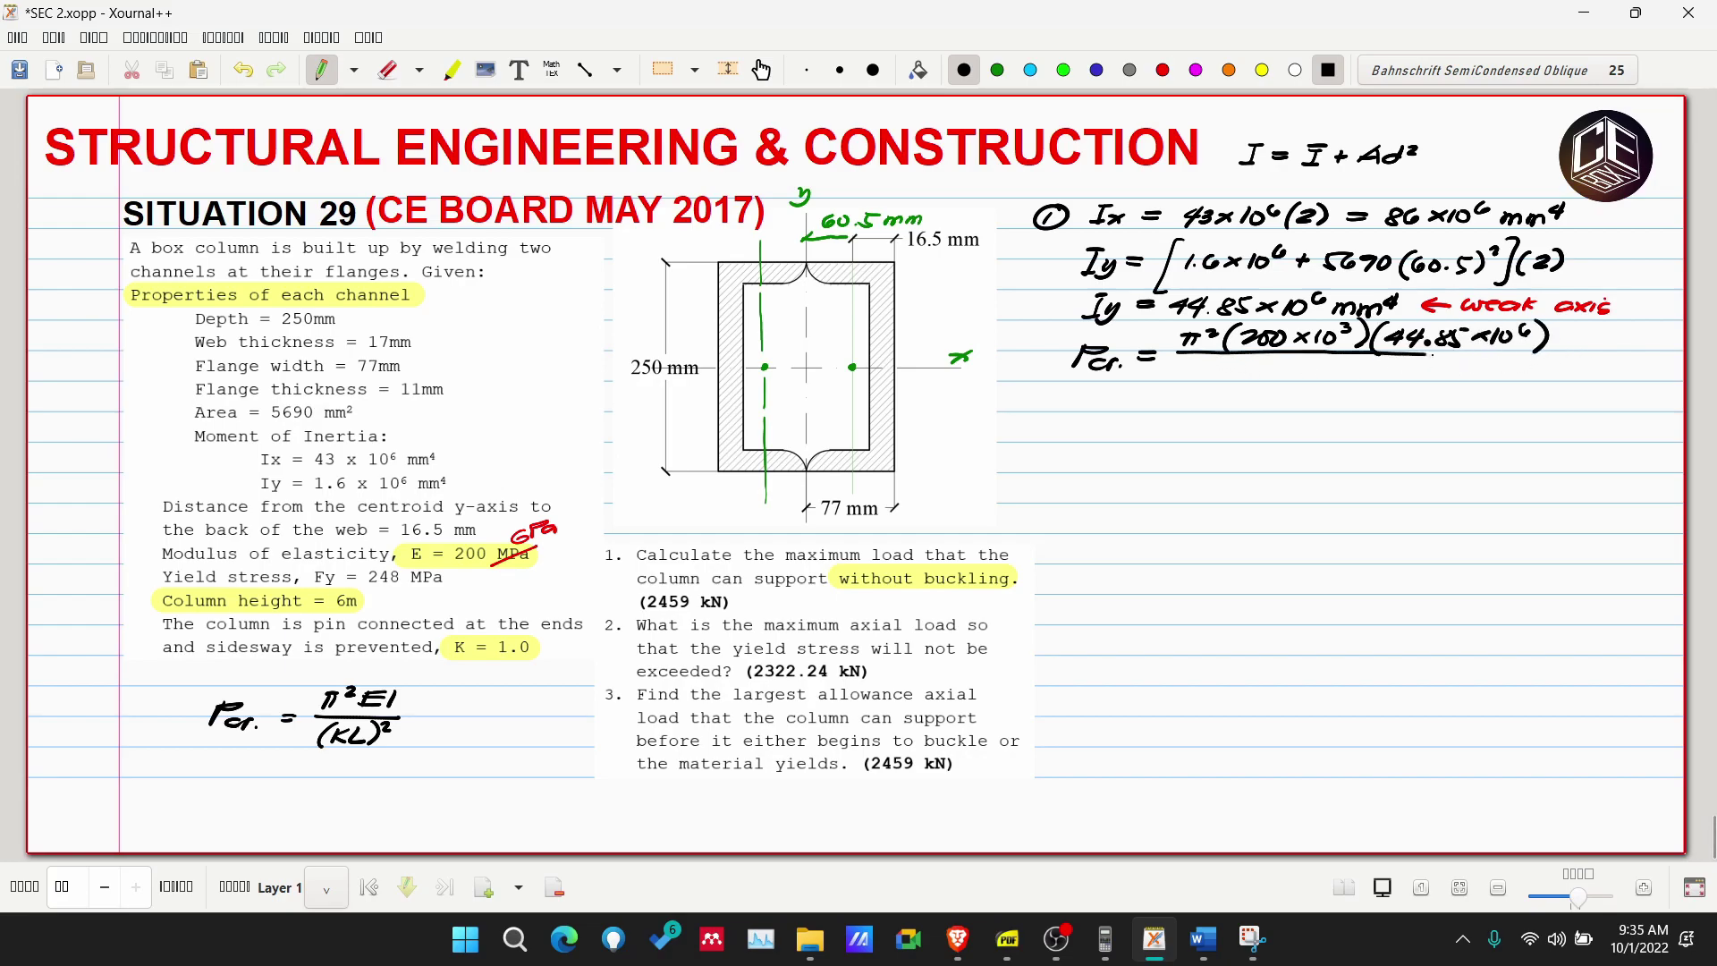
left_click_drag(1434, 355, 1546, 354)
mouse_move(1278, 361)
left_mouse_down()
mouse_move(1276, 380)
mouse_move(1319, 373)
left_mouse_up()
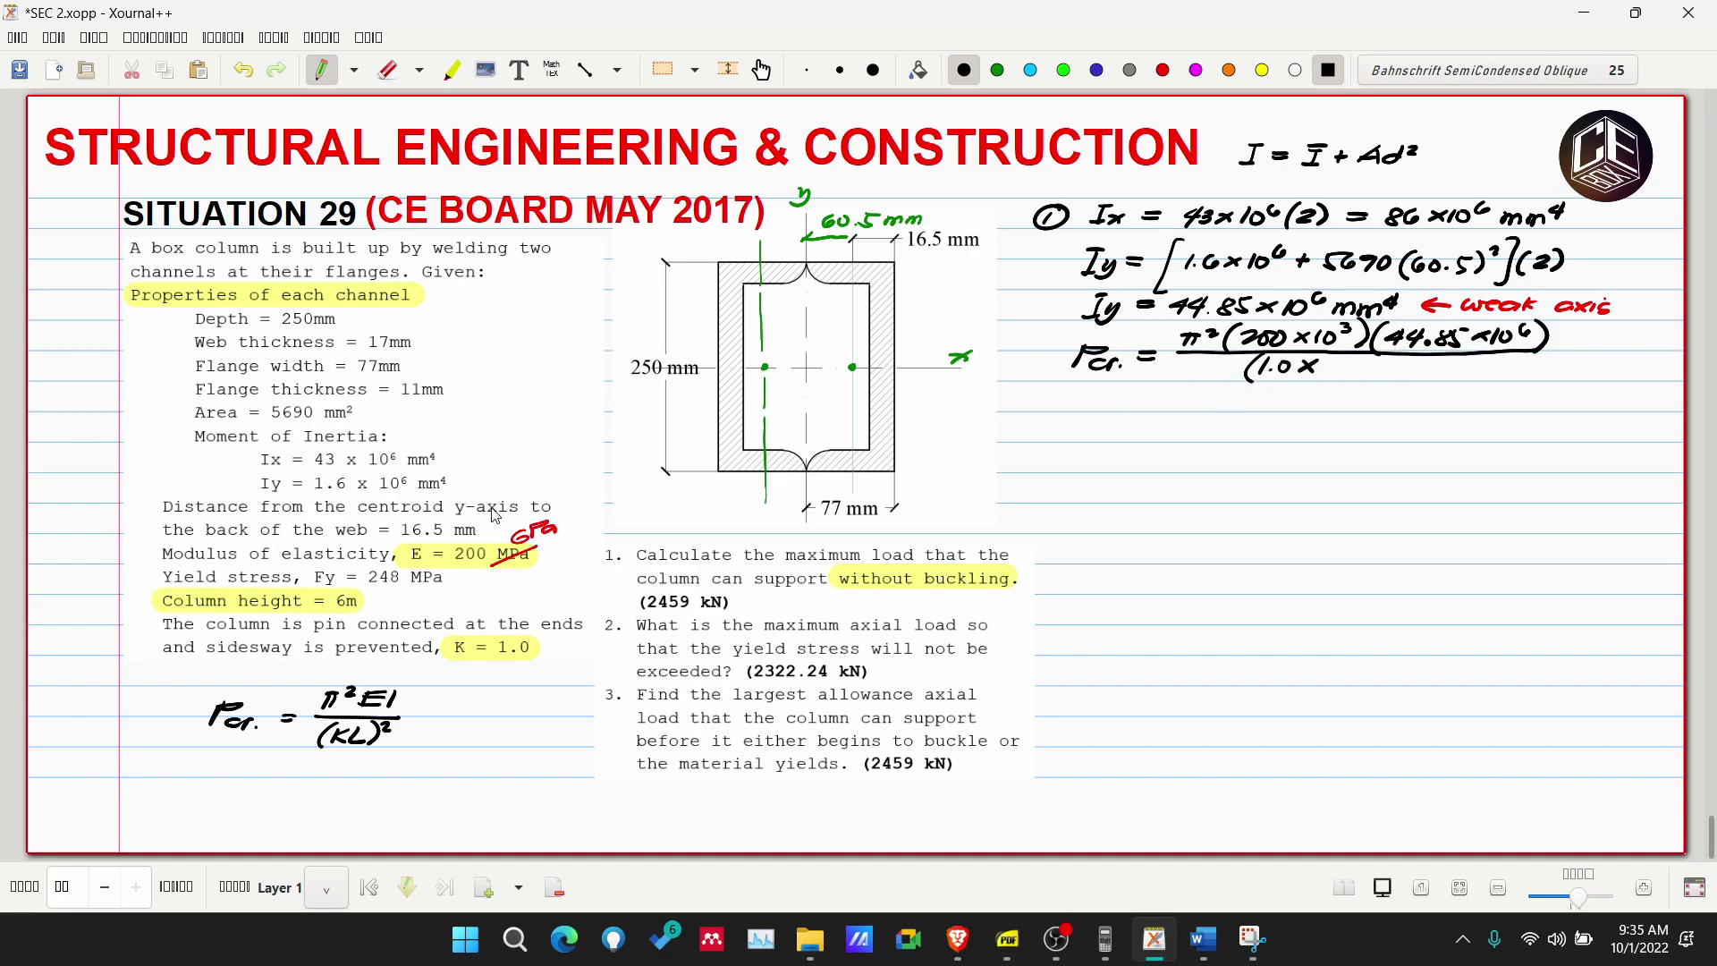
mouse_move(394, 609)
left_mouse_down()
mouse_move(354, 581)
mouse_move(392, 592)
left_mouse_up()
key("ctrl+z")
left_click_drag(1339, 368, 1420, 368)
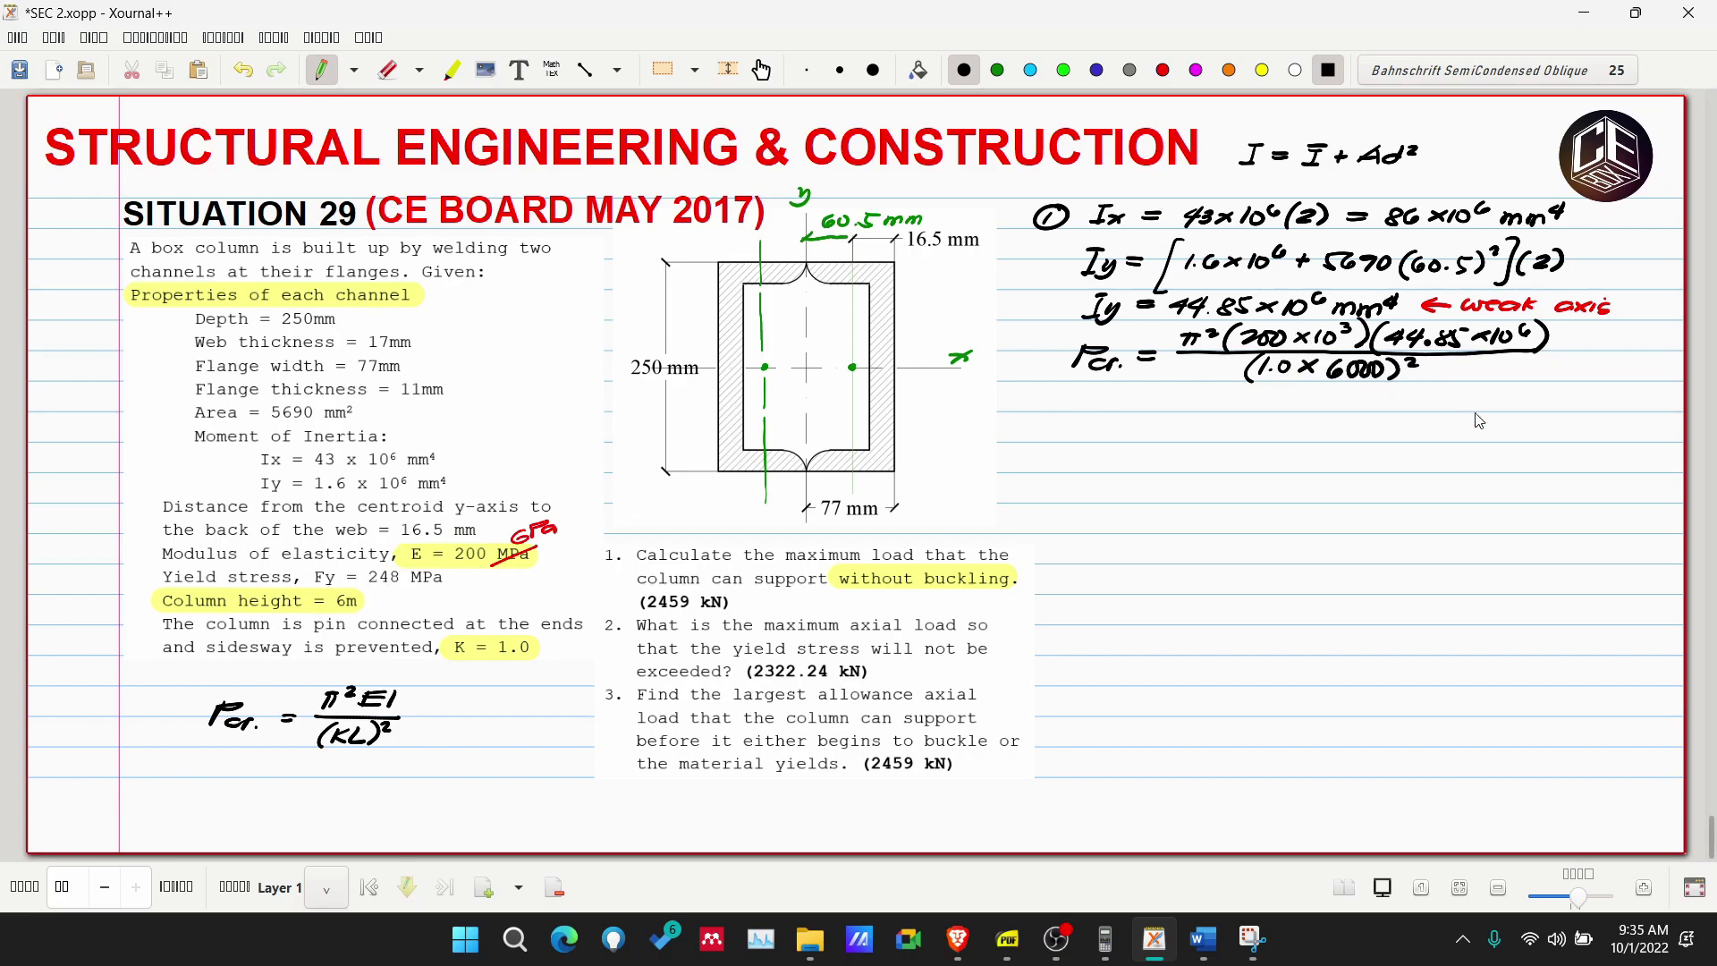
left_click_drag(1083, 393, 1076, 411)
left_click_drag(1082, 394, 1162, 406)
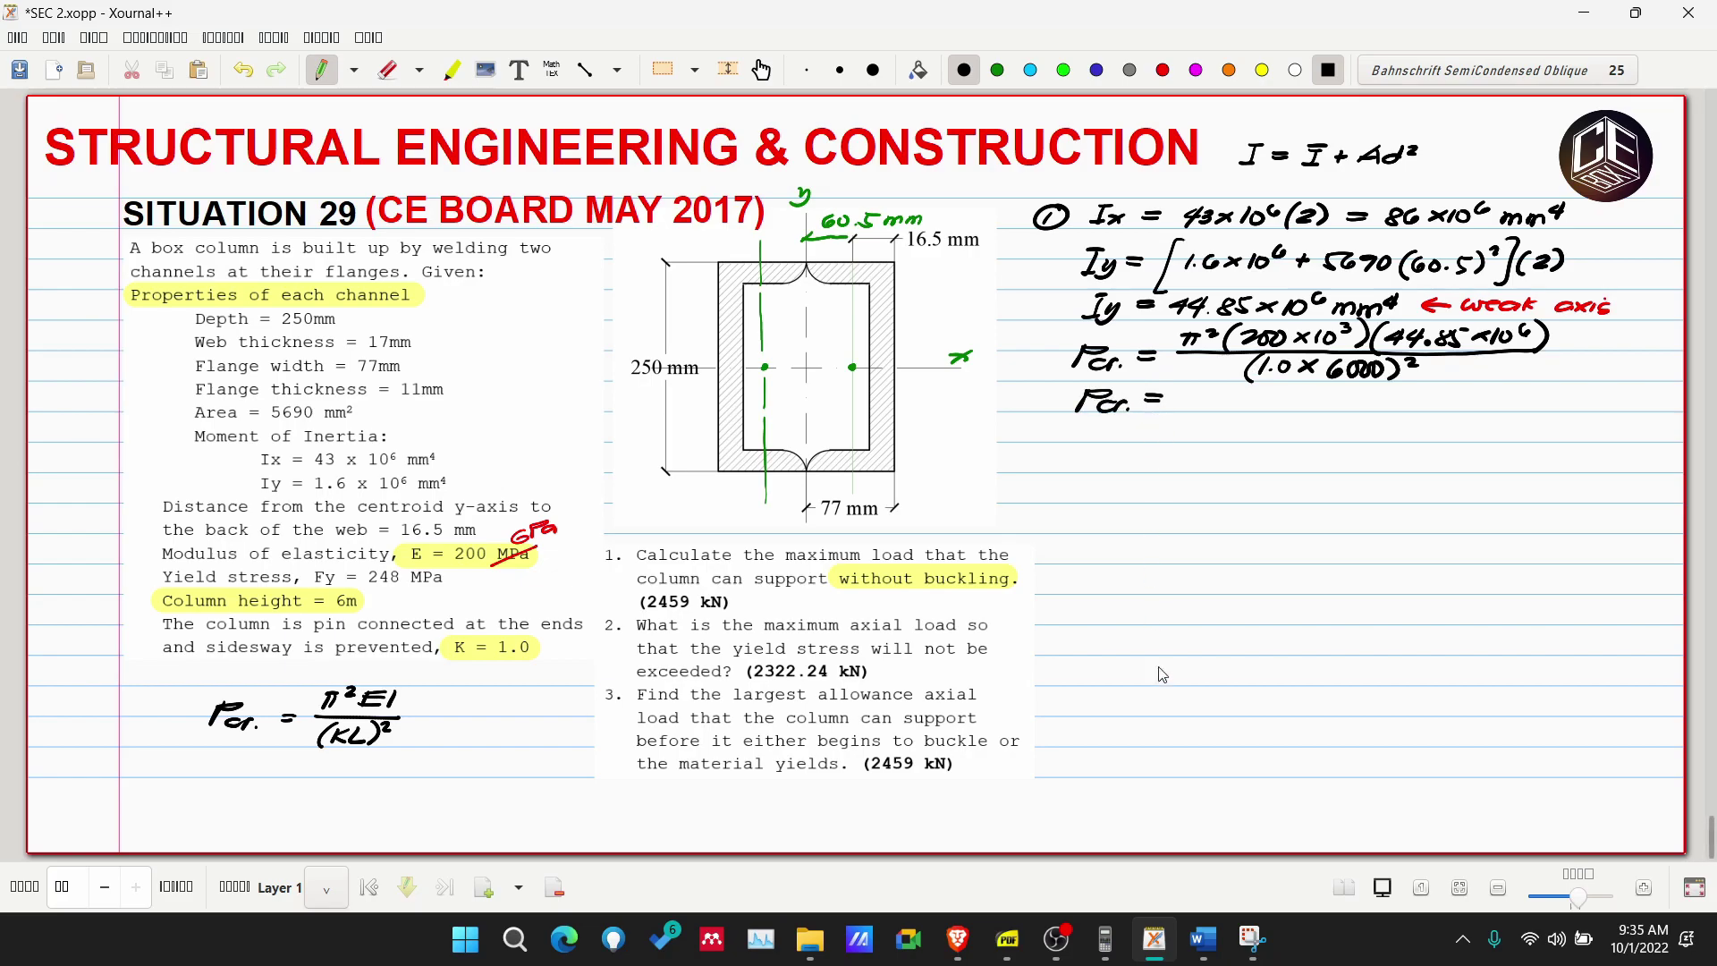
left_click(1106, 939)
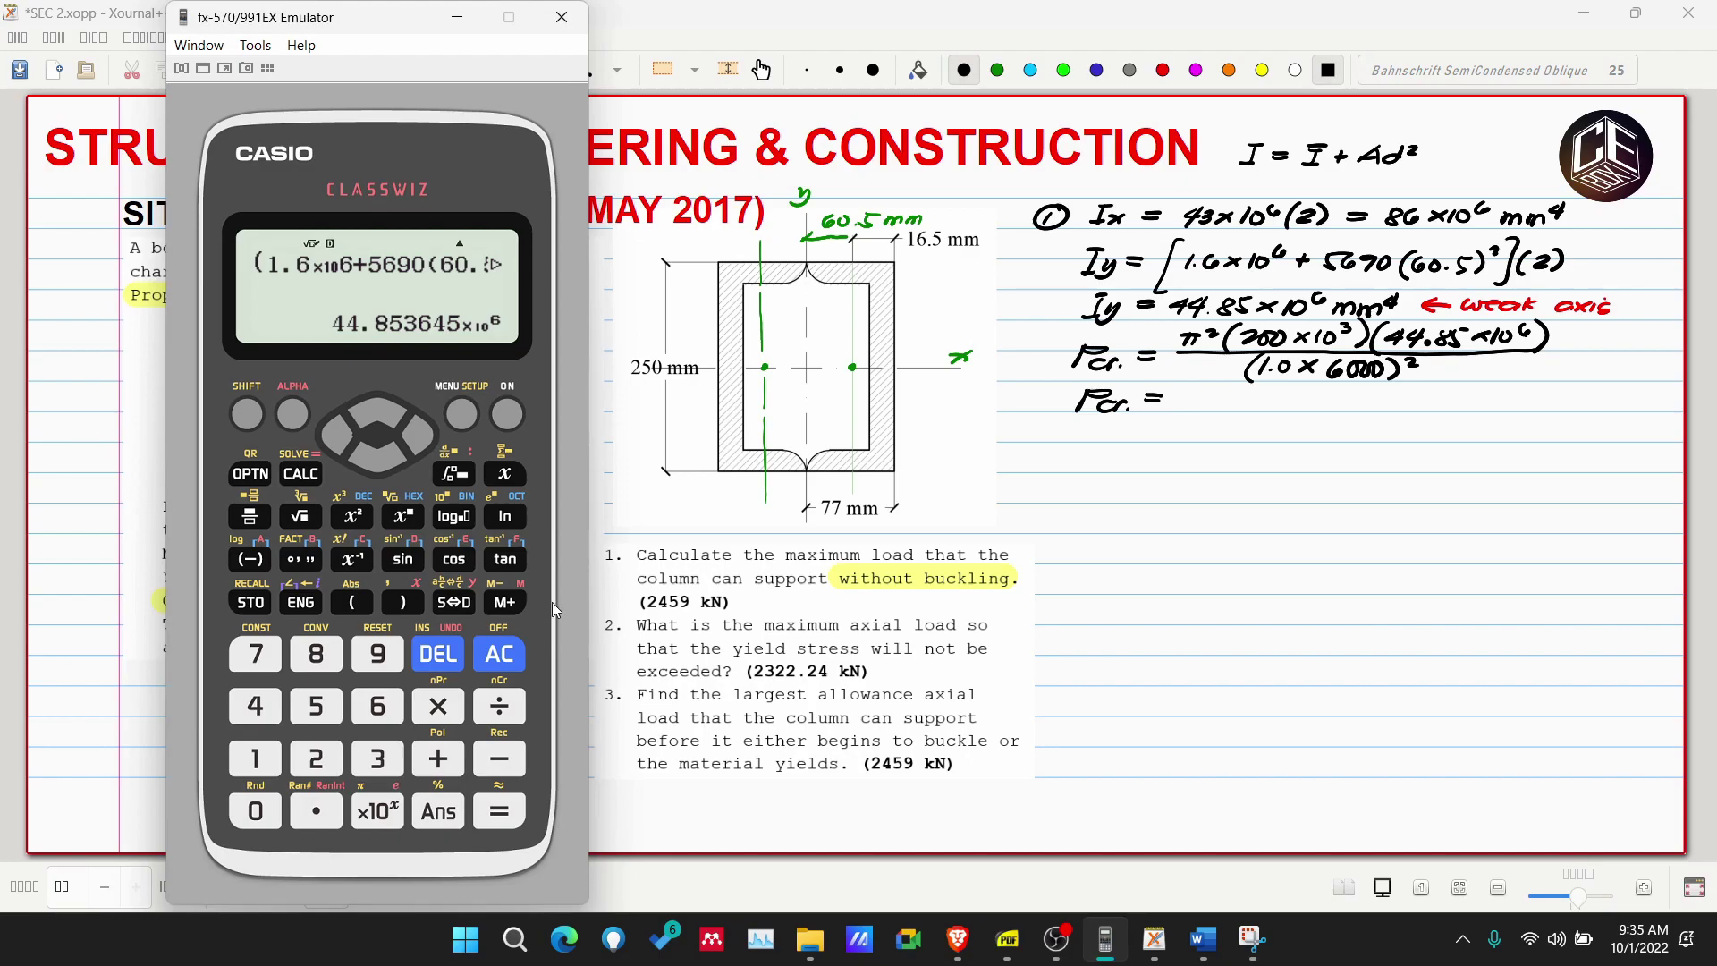
Enter the numerator π²(200×10³)(44.85×10⁶) on the calculator.
left_click(383, 810)
left_click(352, 516)
left_click(351, 602)
left_click(315, 759)
left_click(255, 811)
left_click(255, 810)
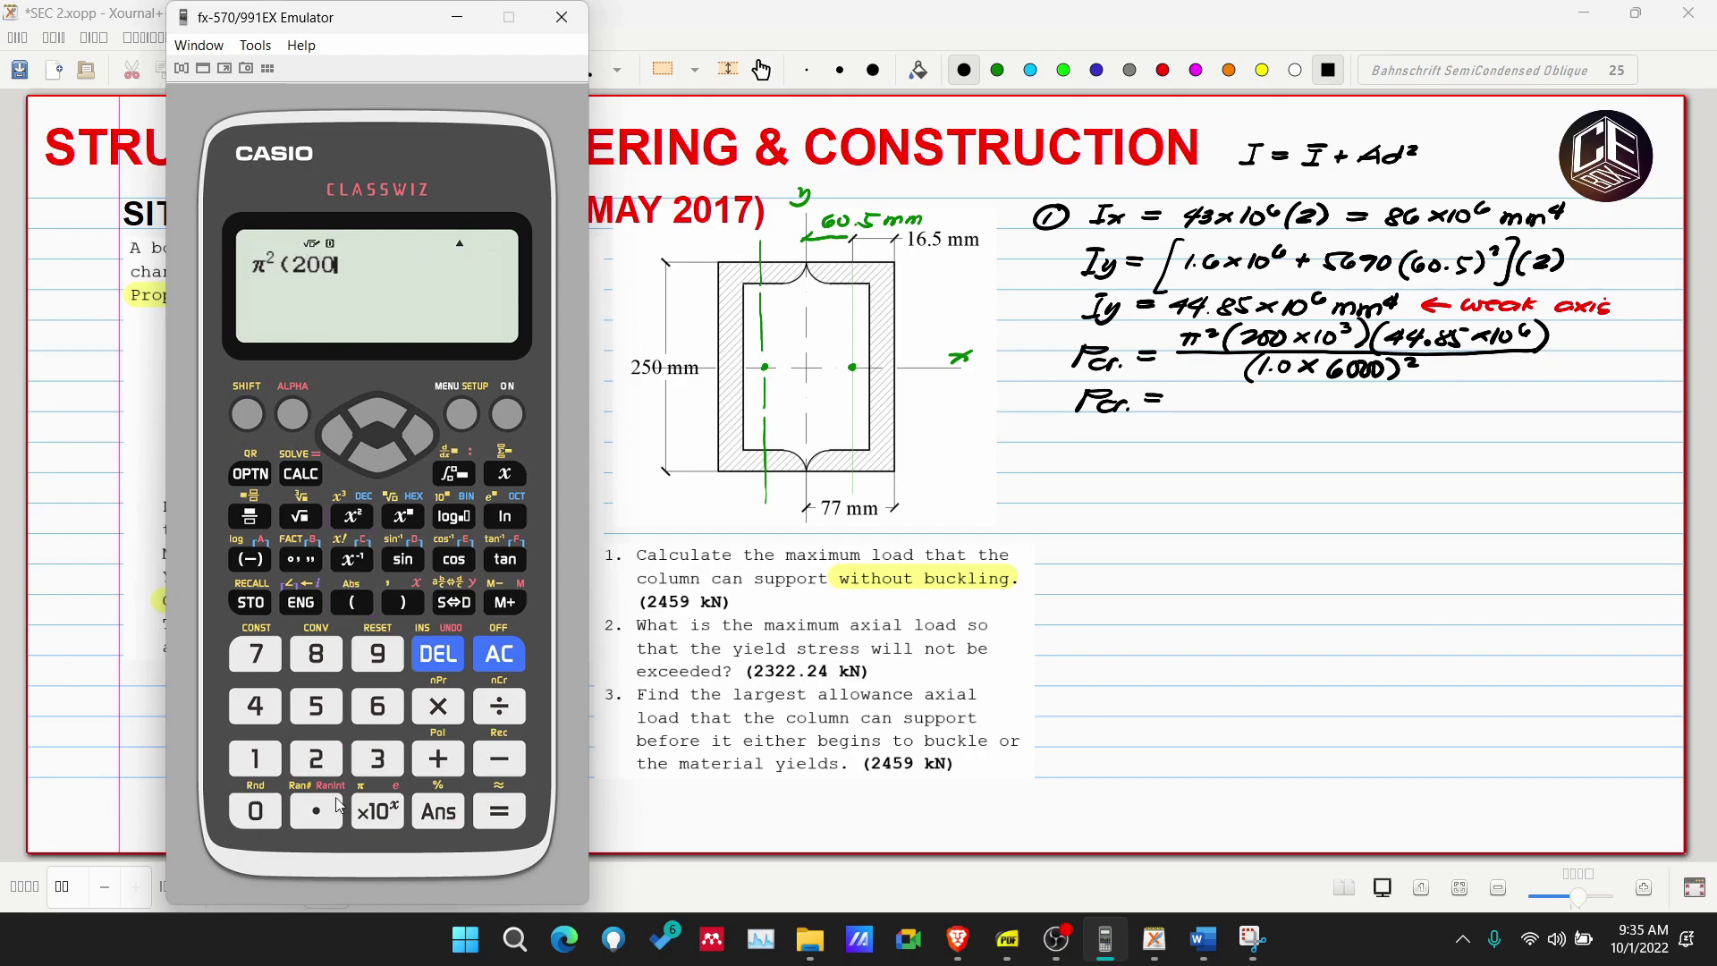
left_click(378, 811)
left_click(378, 759)
left_click(402, 602)
left_click(352, 602)
left_click(255, 706)
left_click(255, 706)
left_click(316, 811)
left_click(316, 654)
left_click(315, 706)
left_click(376, 811)
left_click(378, 705)
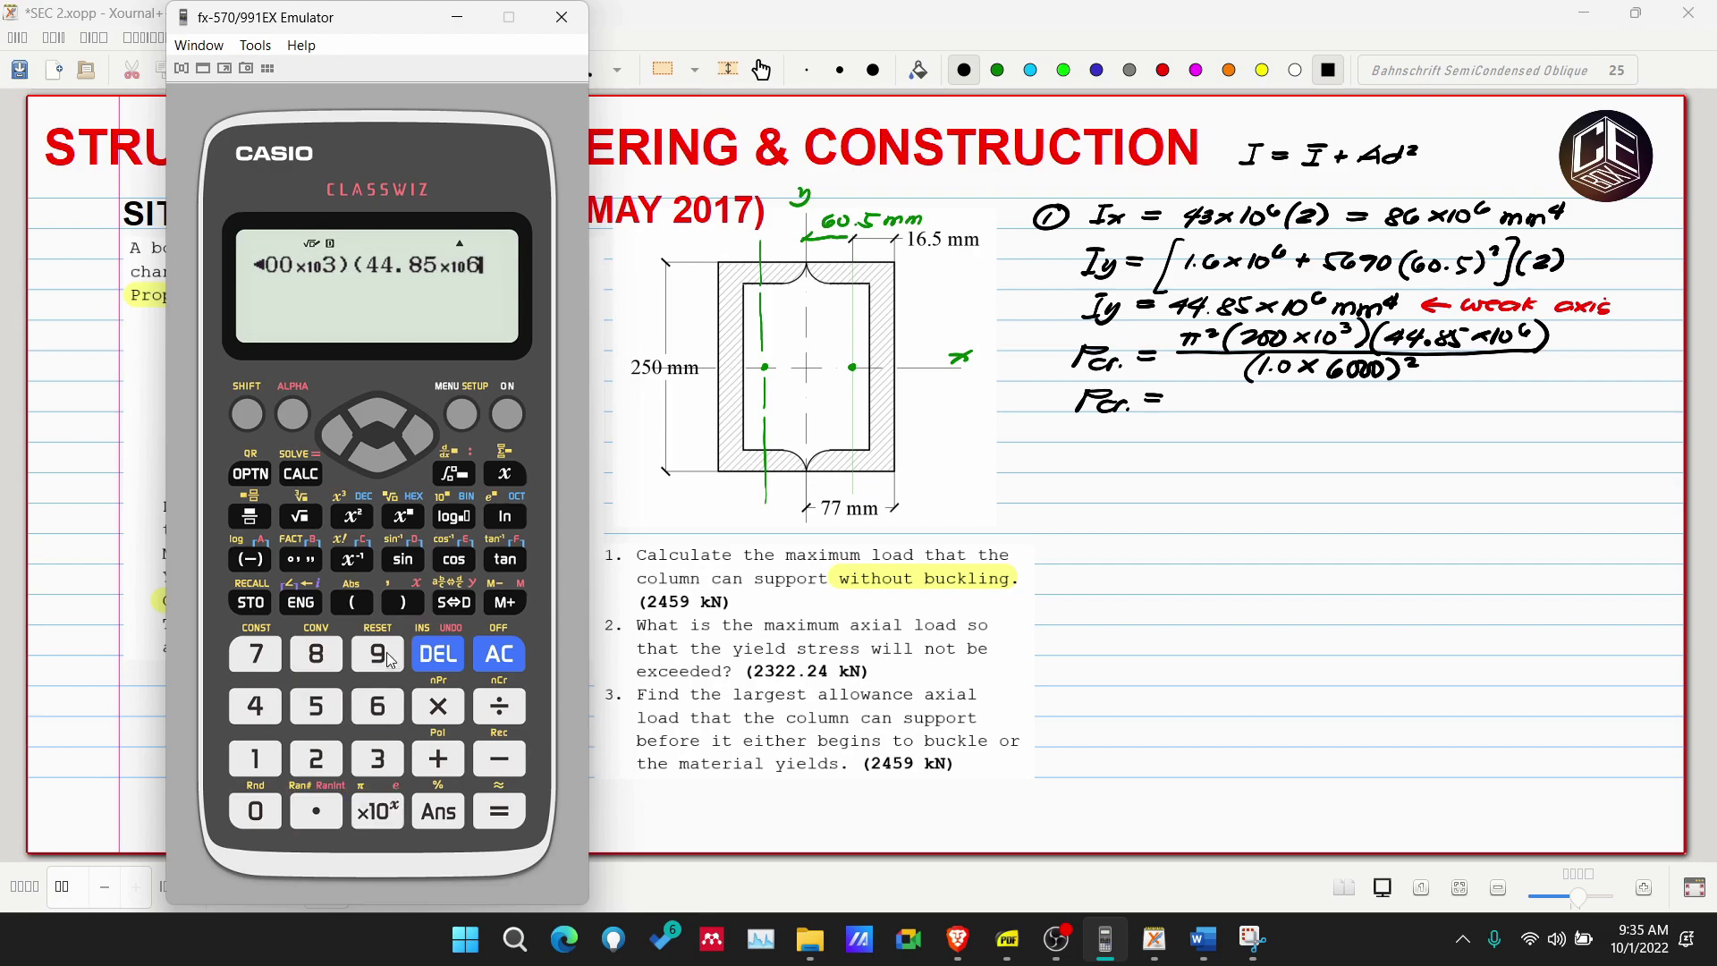
left_click(402, 602)
Divide by (6000)² and evaluate the Euler critical load.
left_click(249, 516)
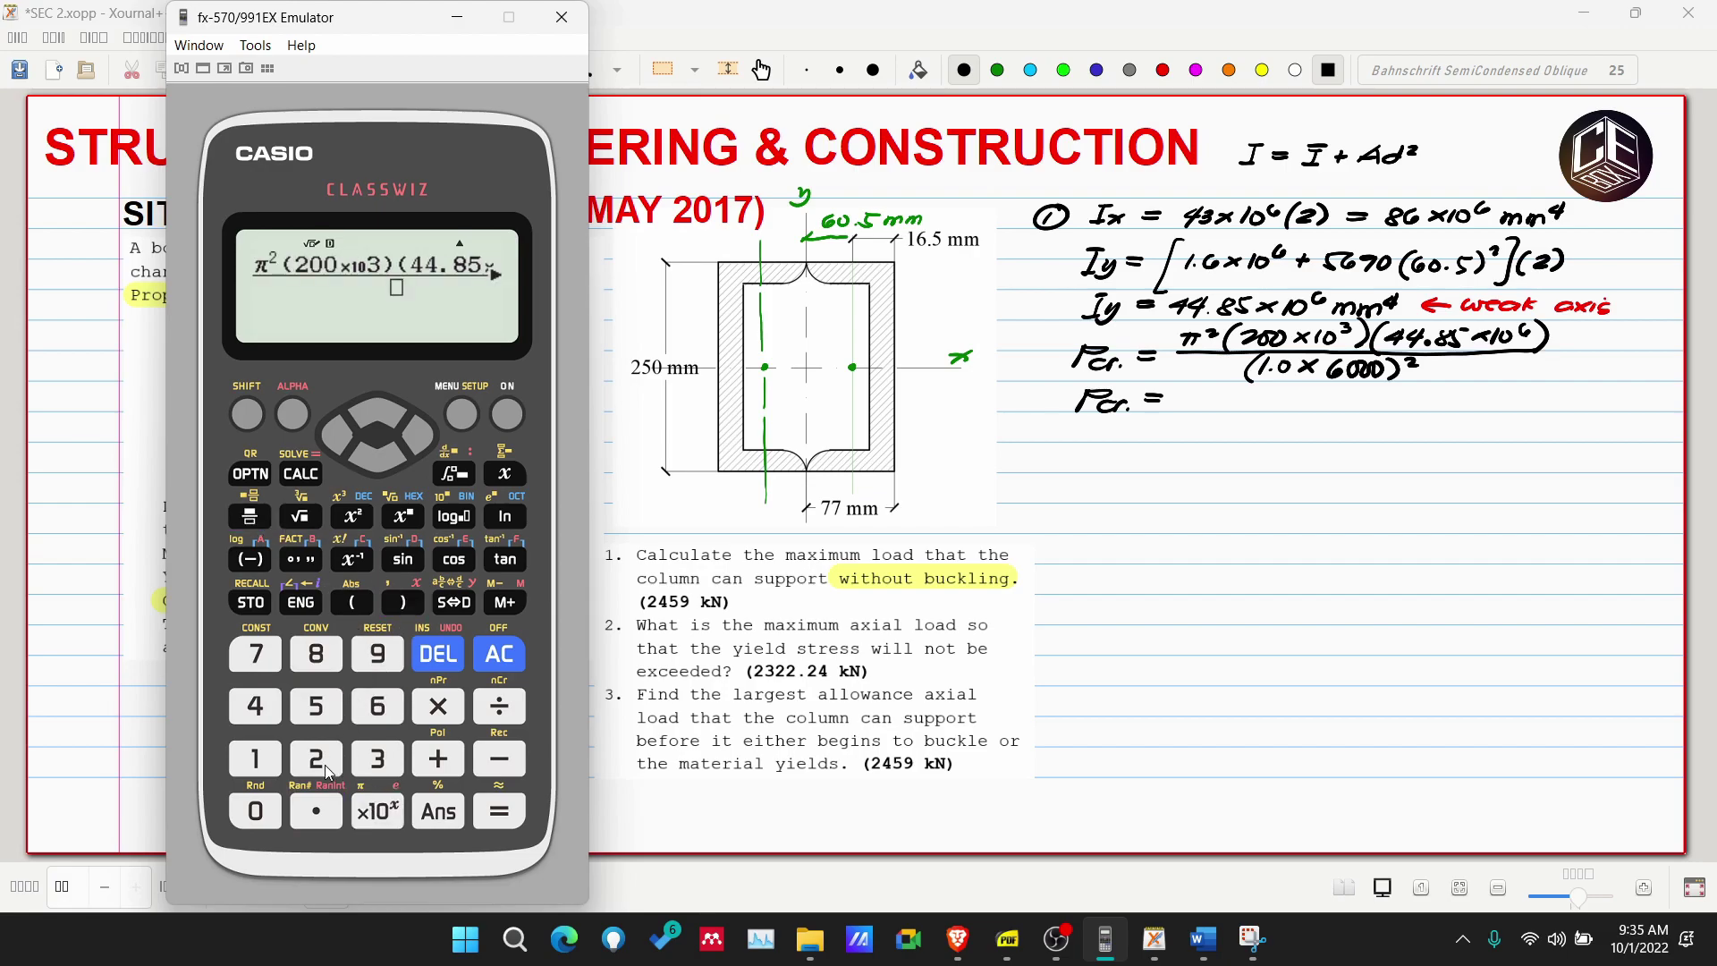
left_click(344, 603)
left_click(374, 709)
left_click(260, 807)
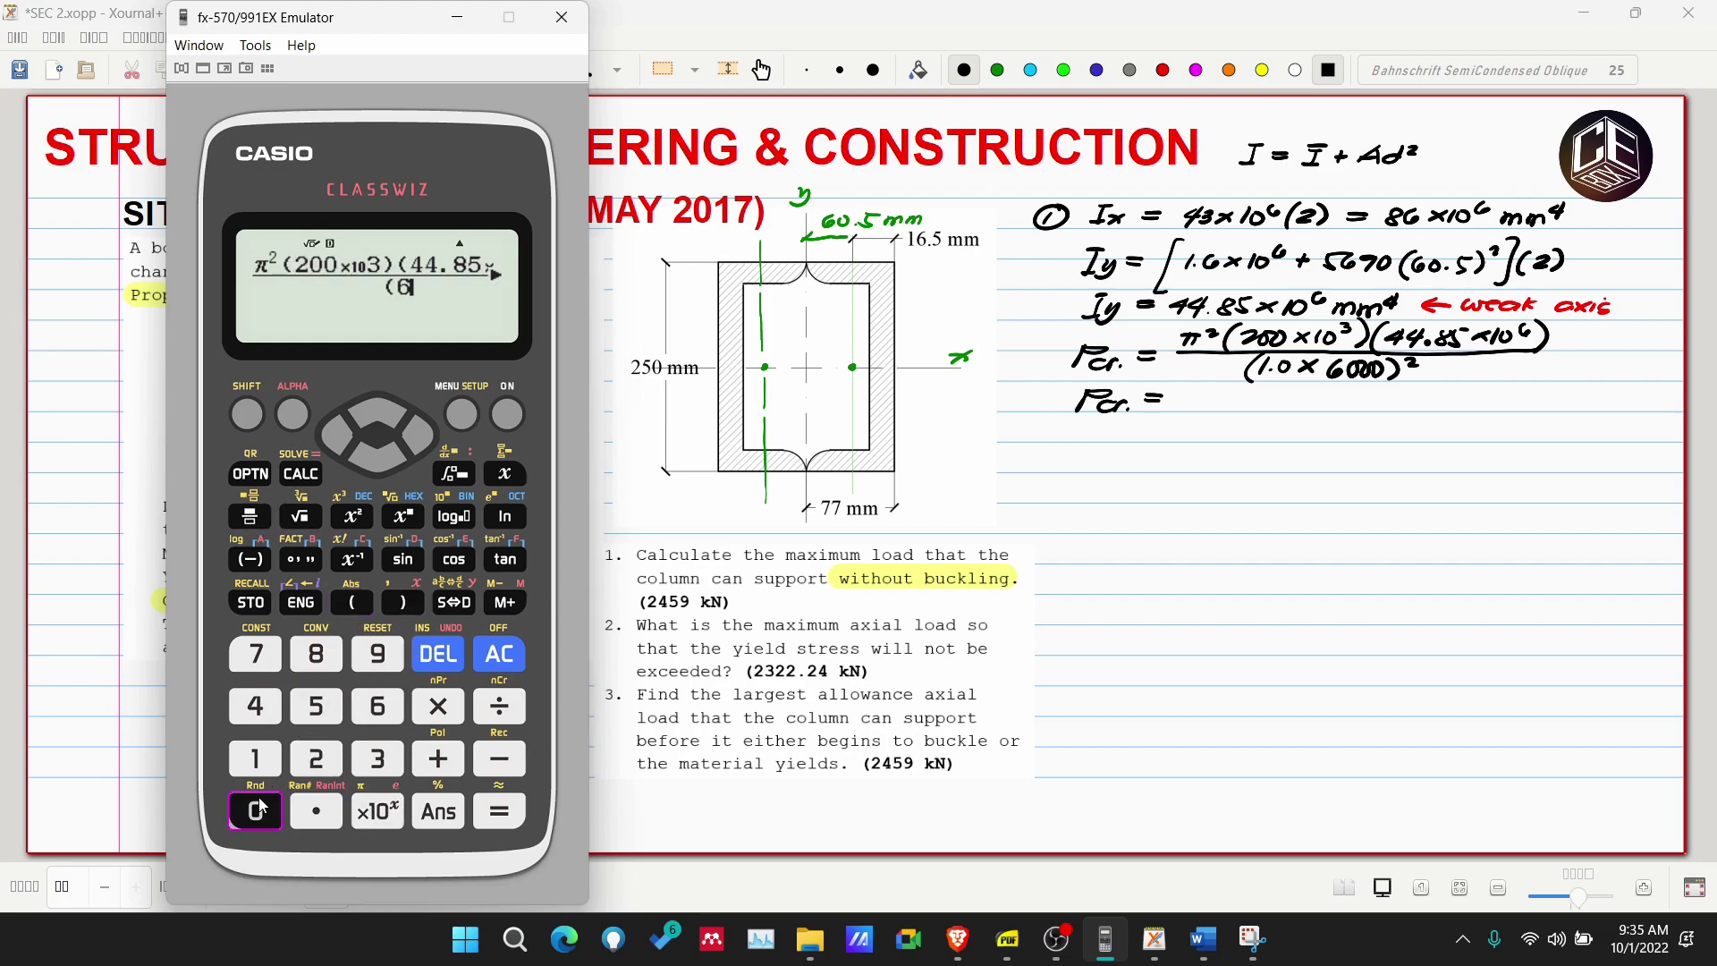
left_click(255, 810)
left_click(255, 810)
left_click(403, 602)
left_click(353, 516)
left_click(499, 811)
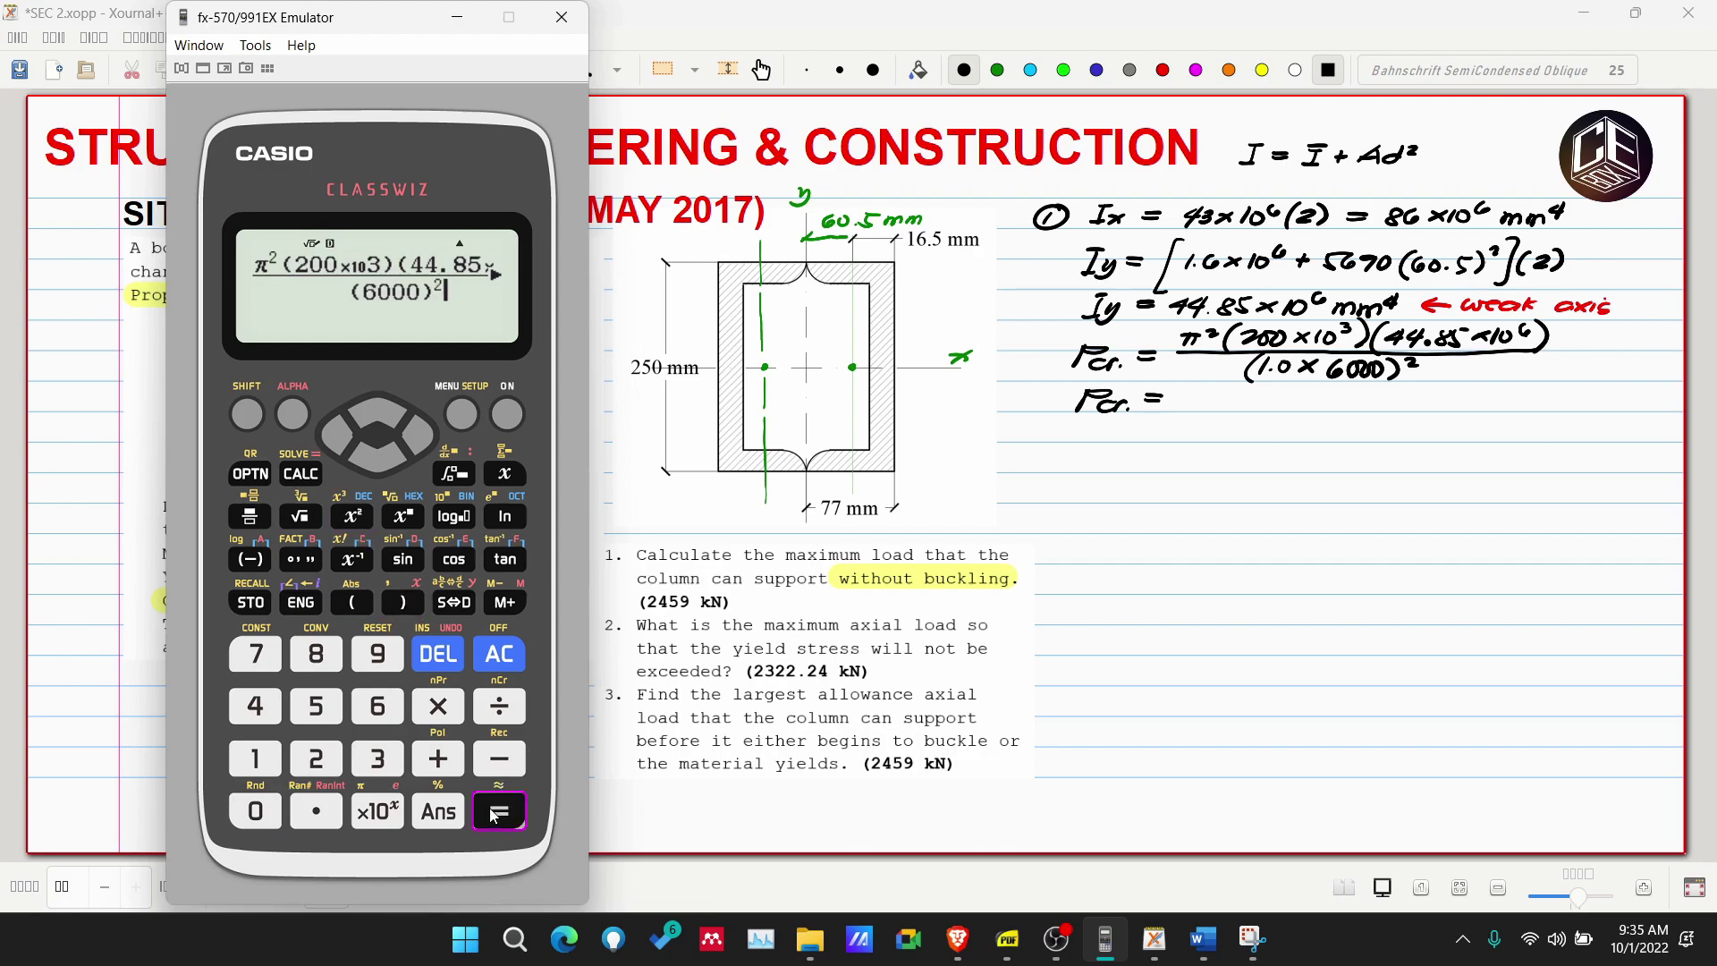
Divide the answer by 1000 to get Pcr = 2459.17643 kN.
left_click(505, 713)
left_click(255, 758)
left_click(255, 810)
left_click(254, 811)
left_click(255, 810)
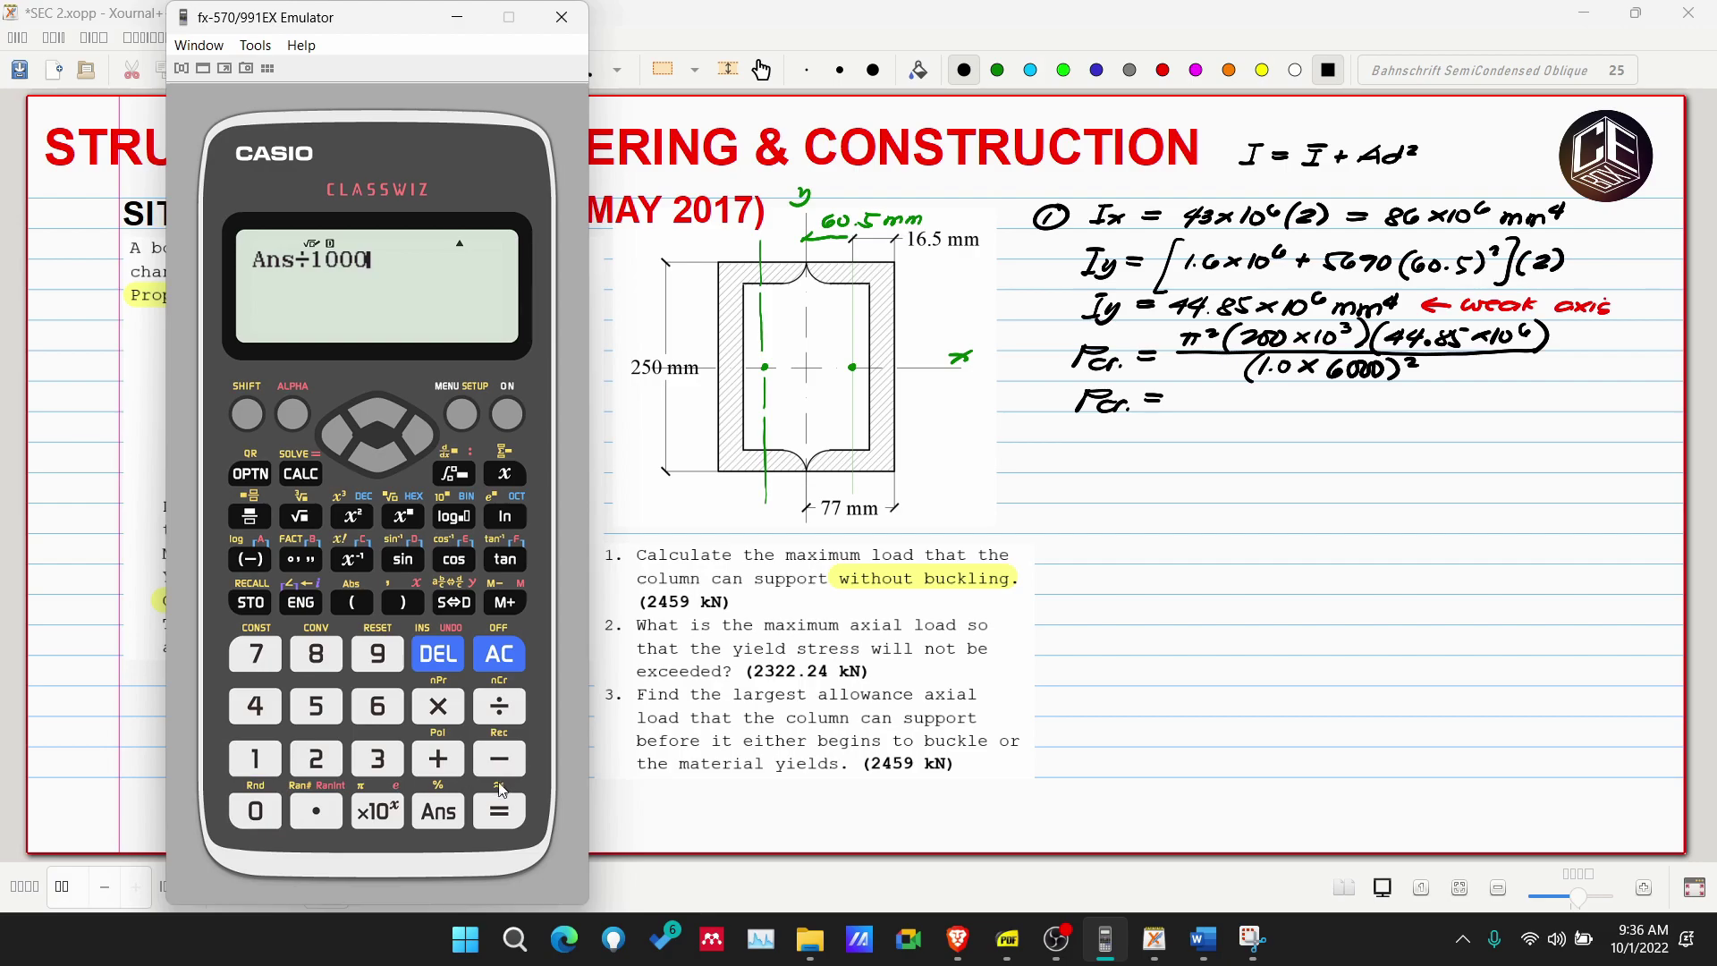
left_click(499, 809)
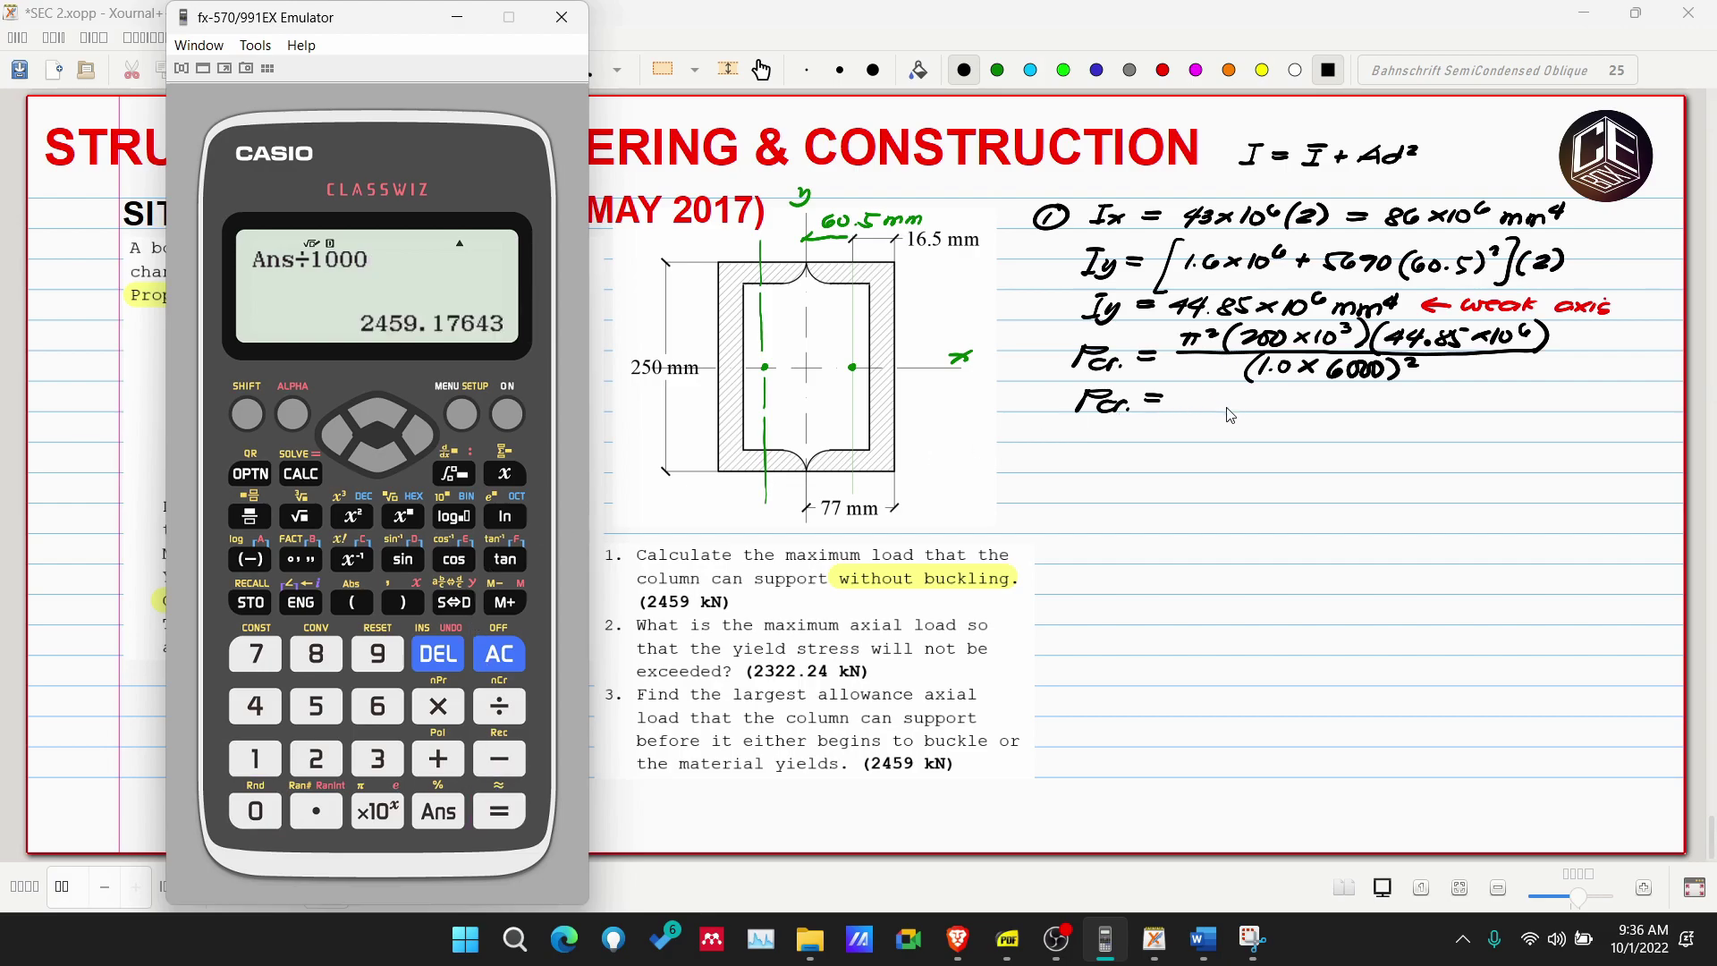
left_click(1185, 400)
Write 2459.18 KN after Pcr = on the page.
mouse_move(1197, 390)
left_mouse_down()
mouse_move(1234, 414)
mouse_move(1210, 400)
mouse_move(1279, 407)
left_mouse_up()
key("ctrl+z")
left_click(1270, 406)
mouse_move(1299, 391)
left_mouse_down()
mouse_move(1331, 410)
mouse_move(1352, 390)
left_mouse_up()
Highlight the Pcr = 2459.18 KN line in yellow.
left_click(452, 70)
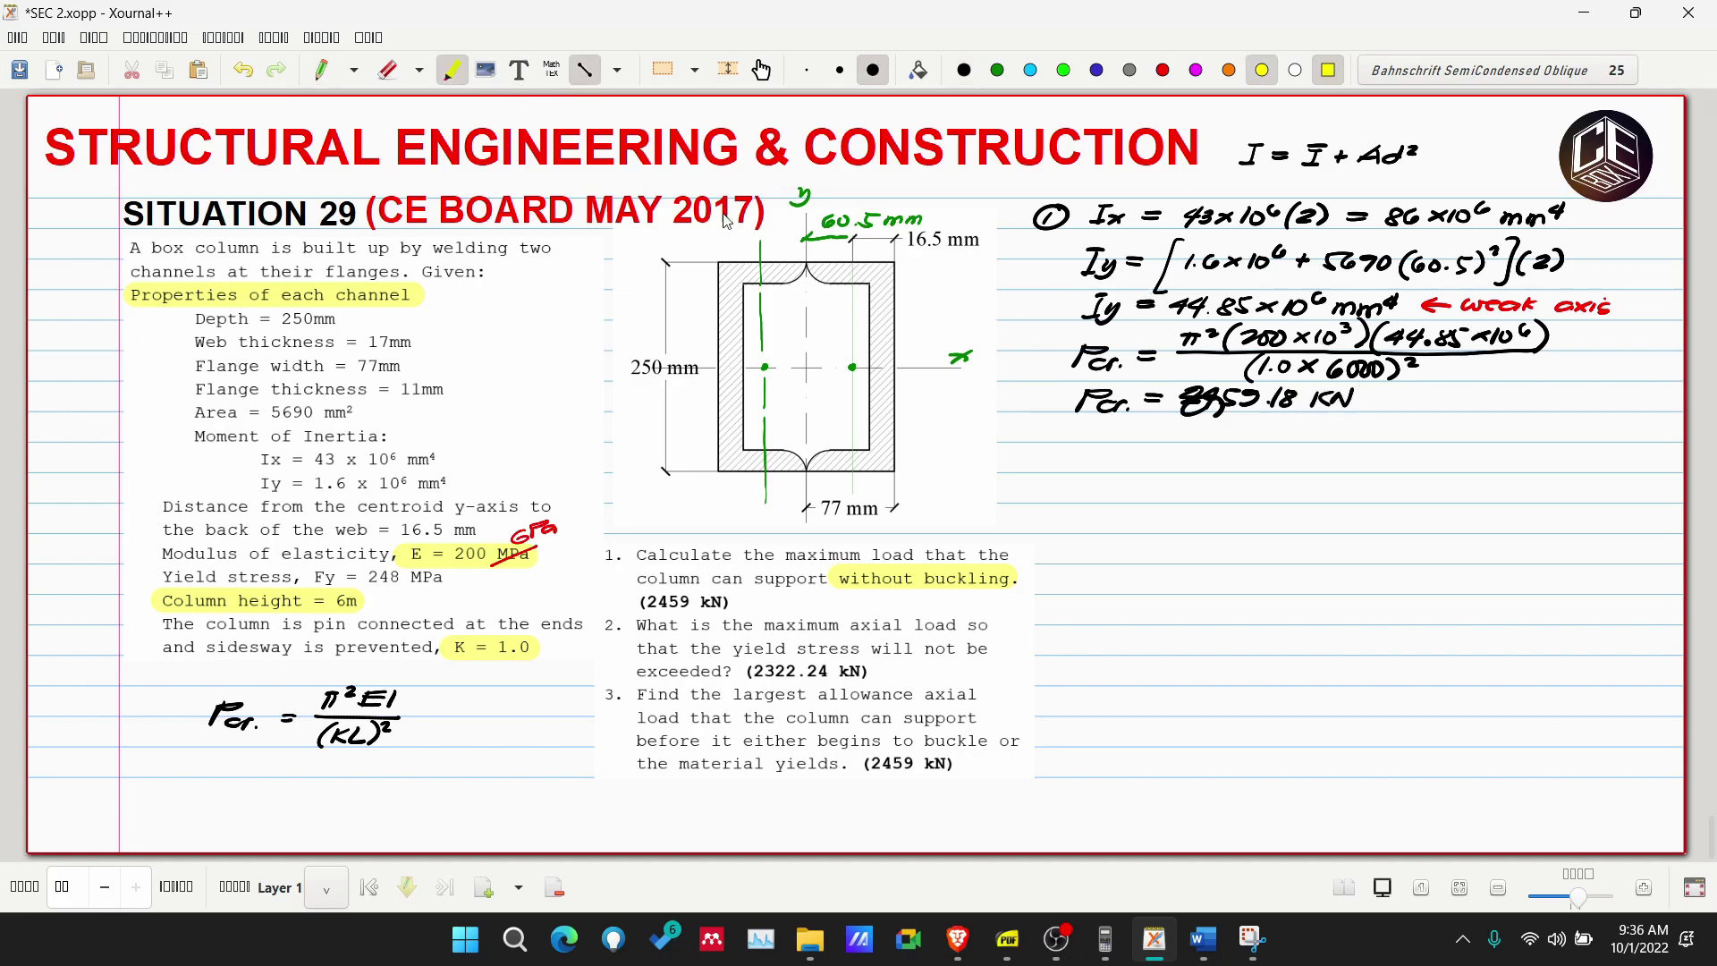
left_click_drag(1065, 400, 1355, 399)
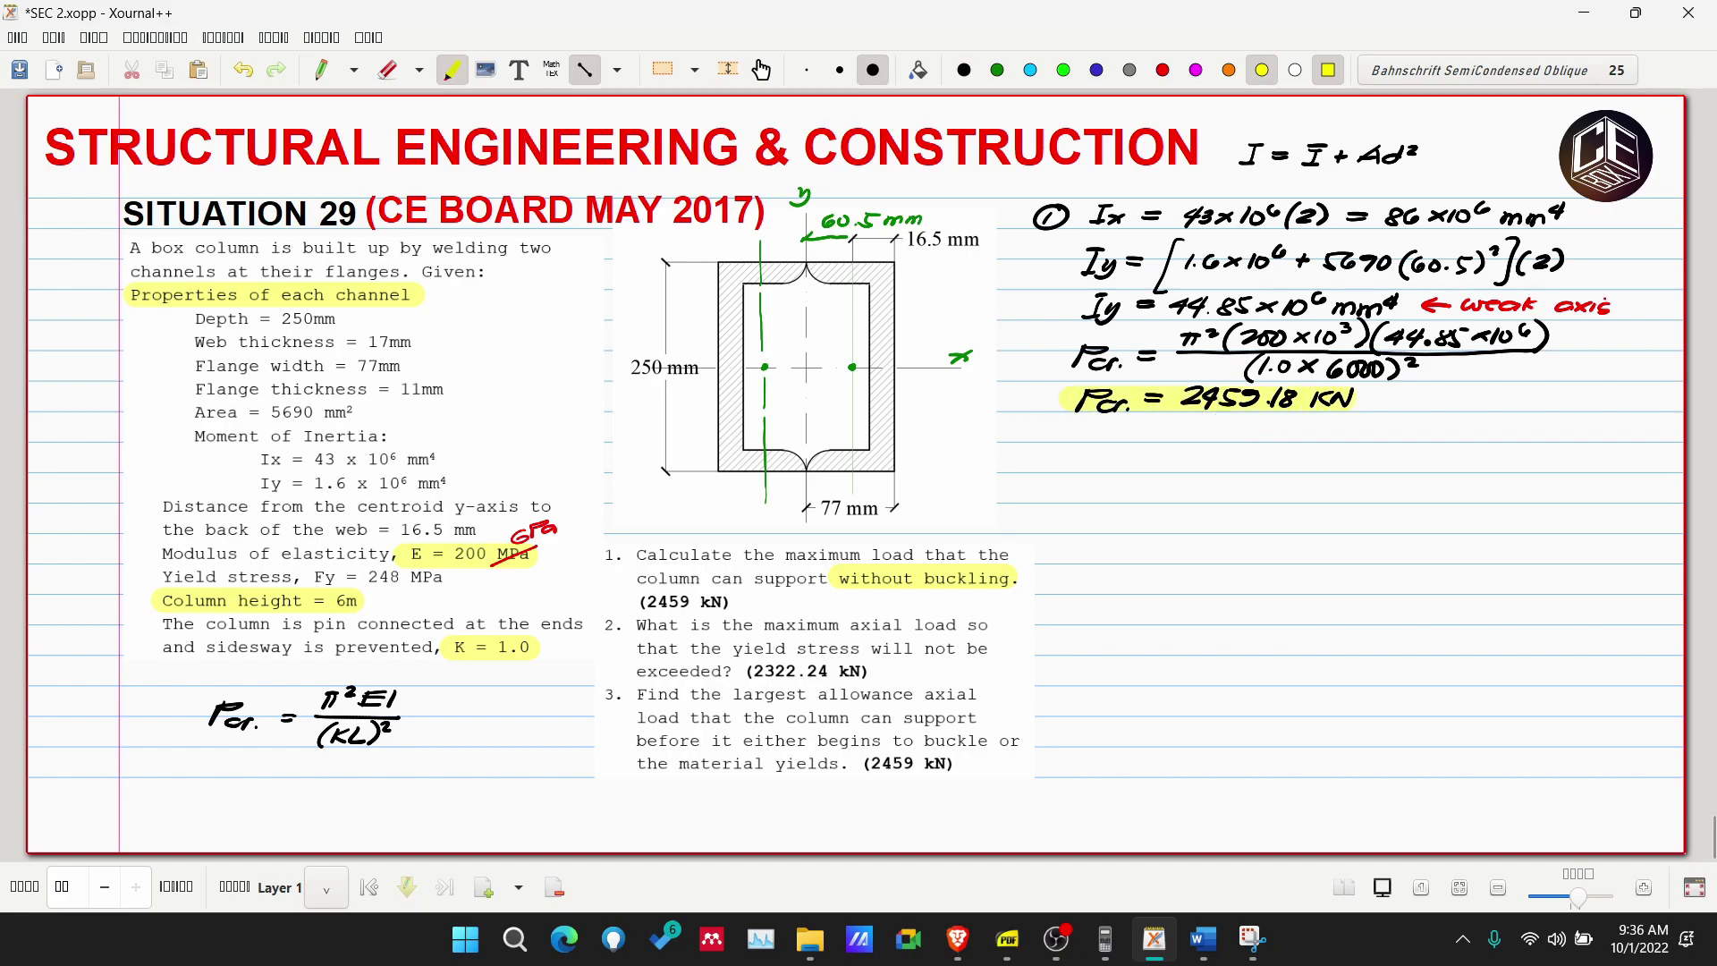
left_click(322, 70)
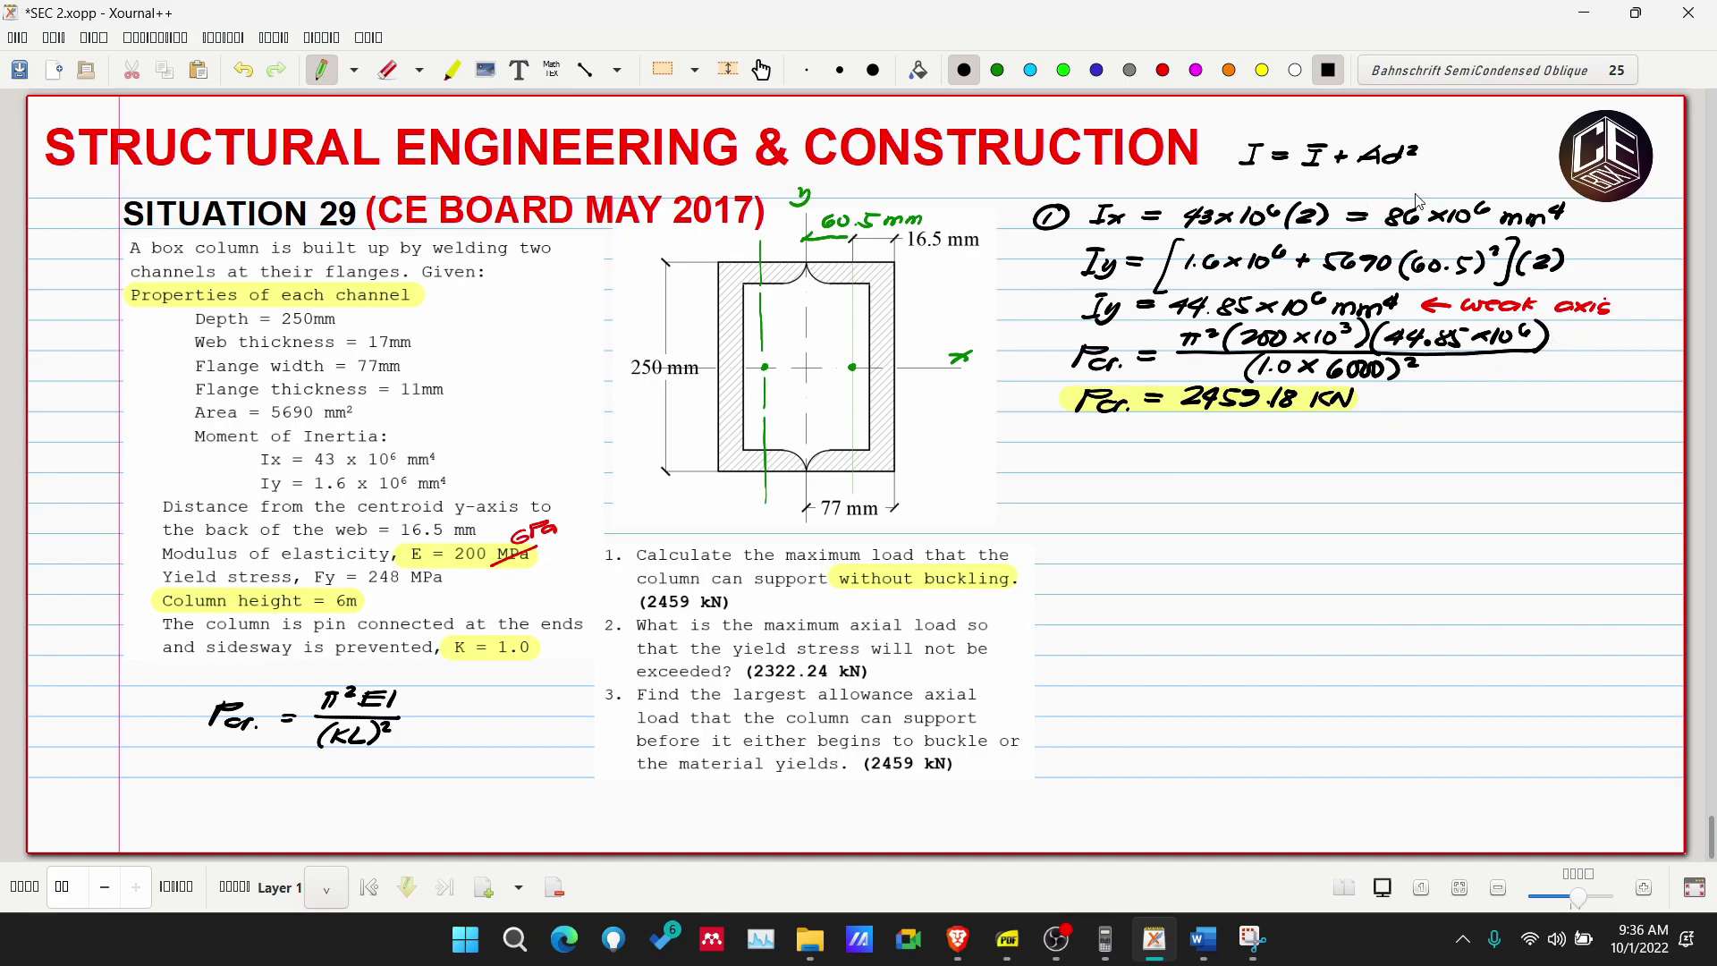
Try circling the Ix value and the 2459.18 KN result, undoing each mark.
mouse_move(1438, 188)
left_mouse_down()
mouse_move(1469, 249)
mouse_move(1590, 222)
mouse_move(1491, 188)
mouse_move(1647, 241)
mouse_move(1610, 319)
mouse_move(1572, 349)
left_mouse_up()
key("ctrl+z")
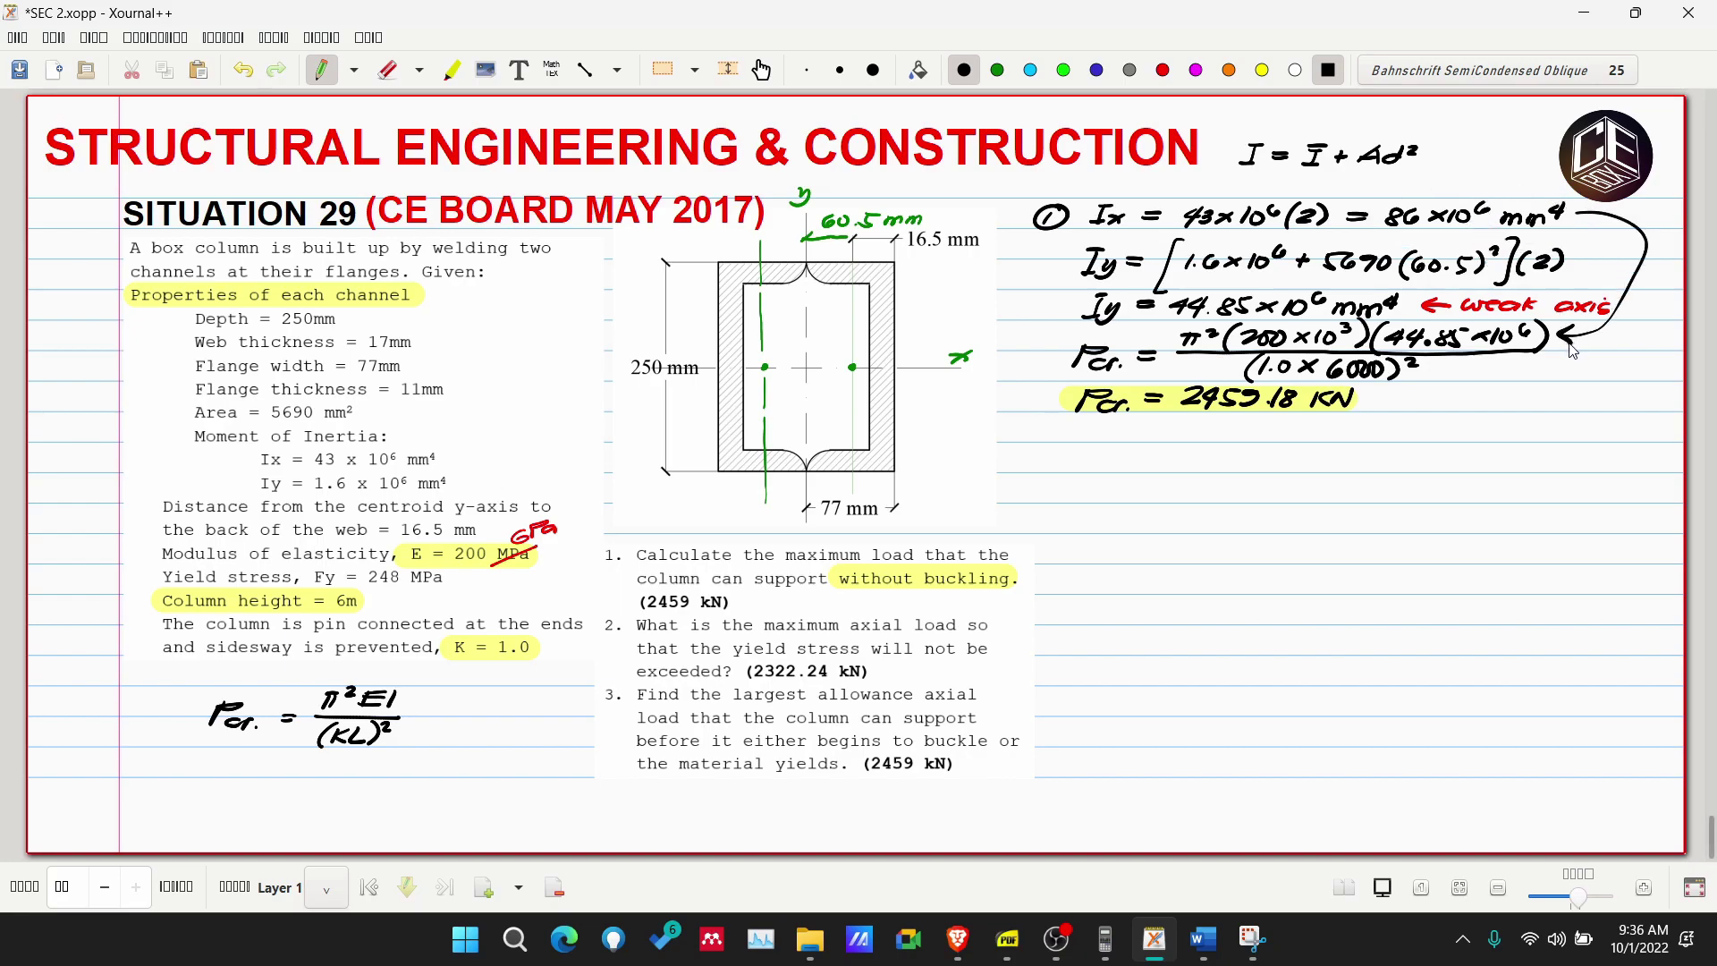
key("ctrl+z")
key("ctrl+z")
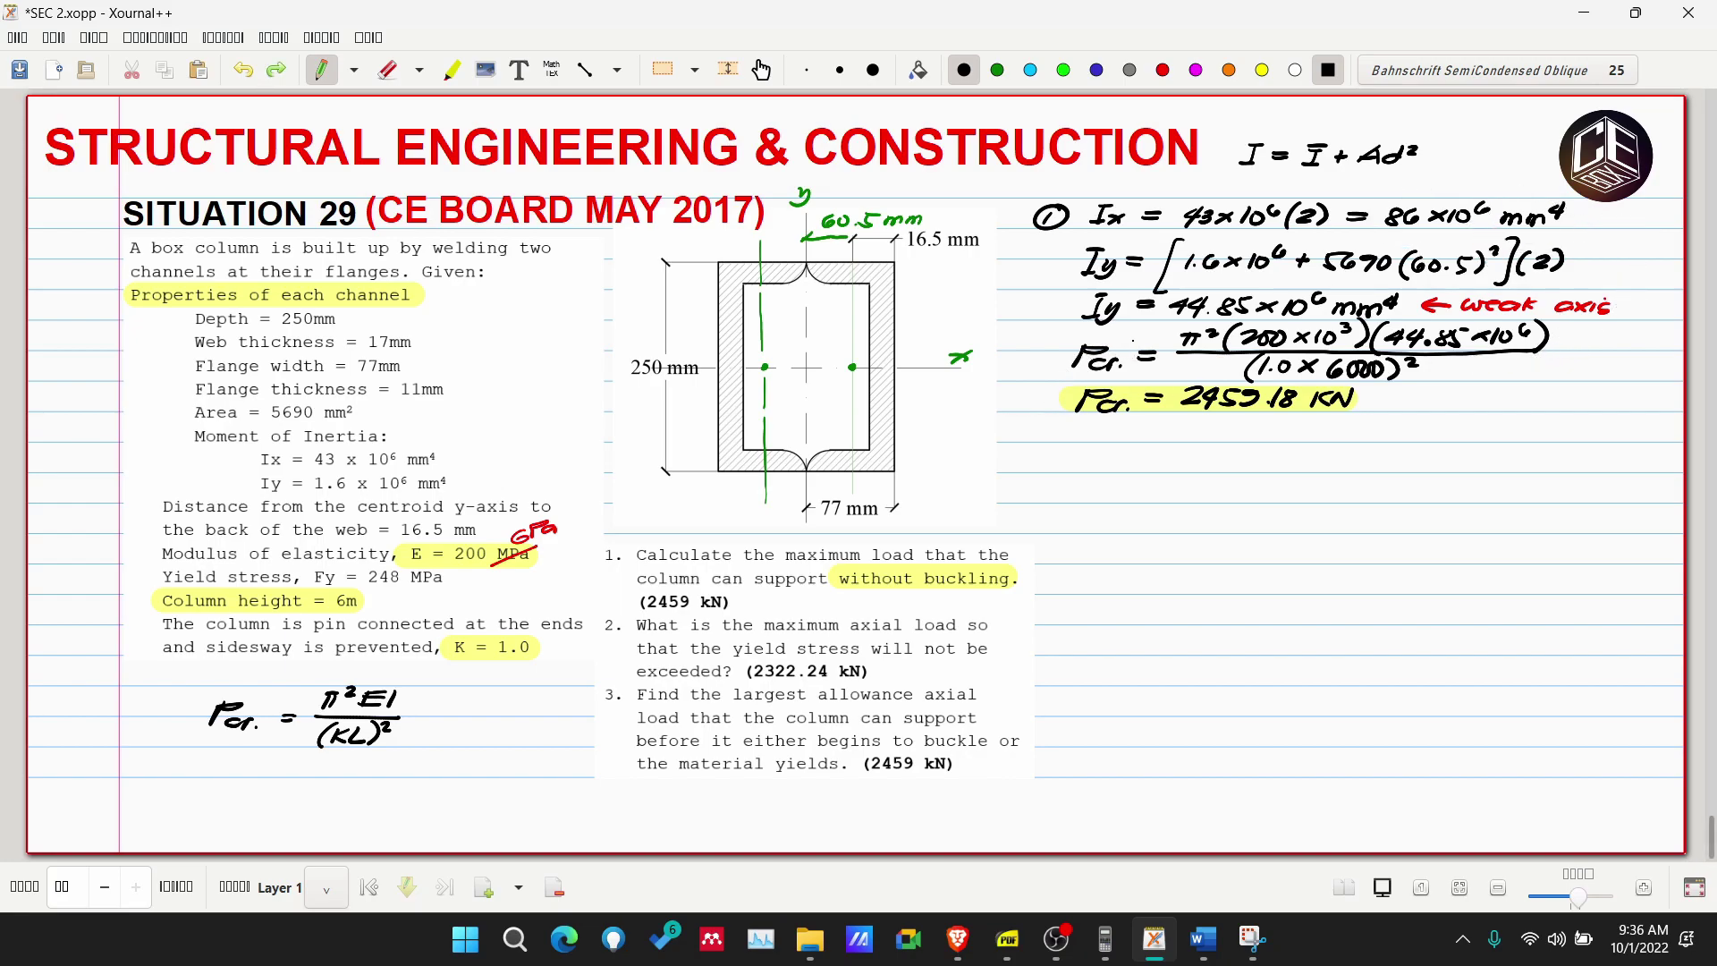
left_click_drag(1134, 324, 1036, 389)
key("ctrl+z")
mouse_move(1245, 372)
left_mouse_down()
mouse_move(1337, 434)
mouse_move(1349, 393)
left_mouse_up()
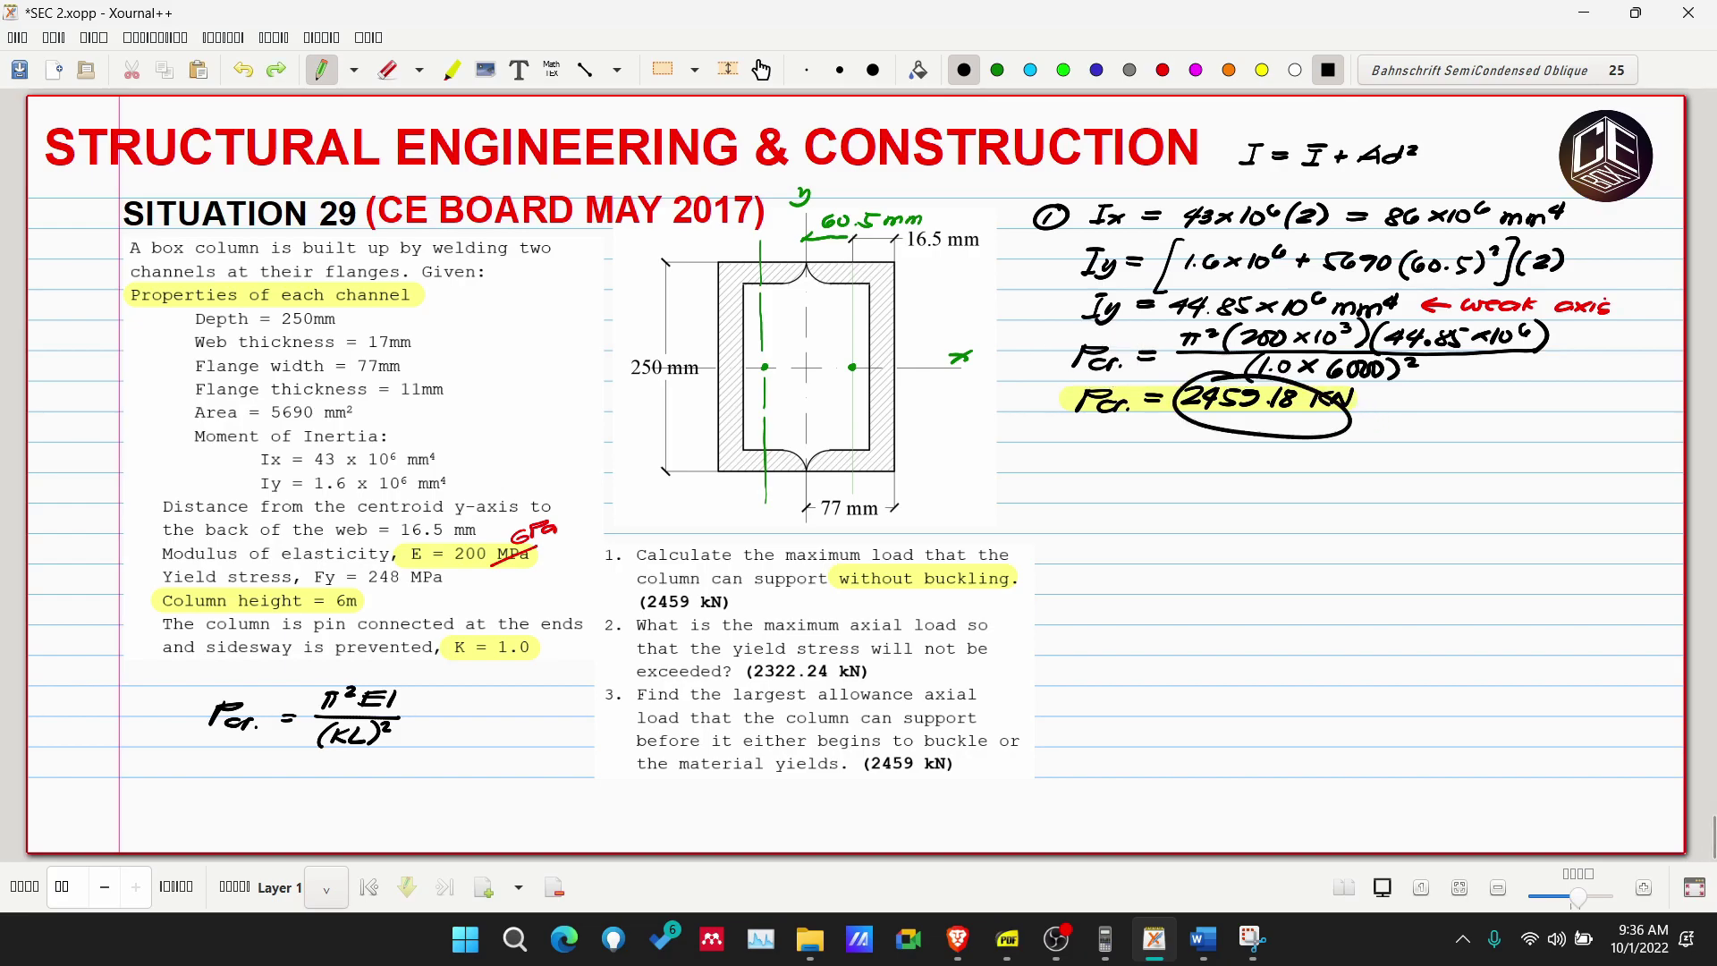
key("ctrl+z")
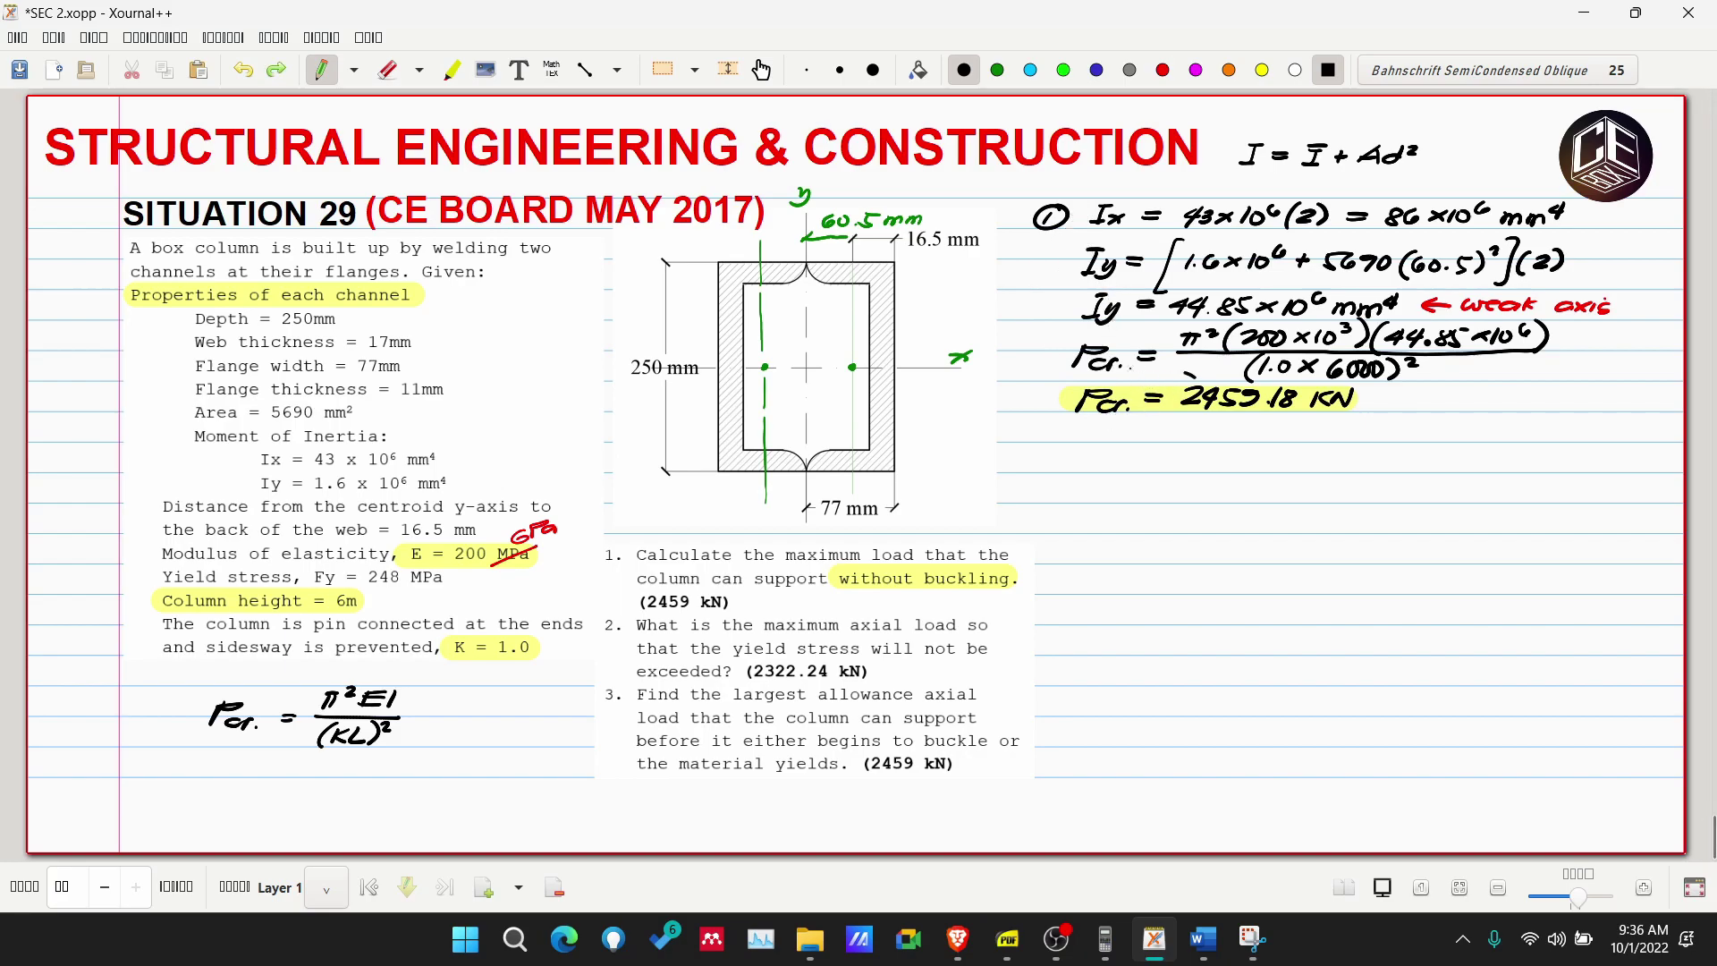
Circle the Pcr result and draw a circled 2 beneath it.
mouse_move(1163, 370)
left_mouse_down()
mouse_move(1449, 439)
mouse_move(1409, 423)
mouse_move(1561, 349)
mouse_move(1569, 412)
left_mouse_up()
left_click_drag(1037, 457, 1061, 470)
left_click_drag(1062, 454, 1024, 458)
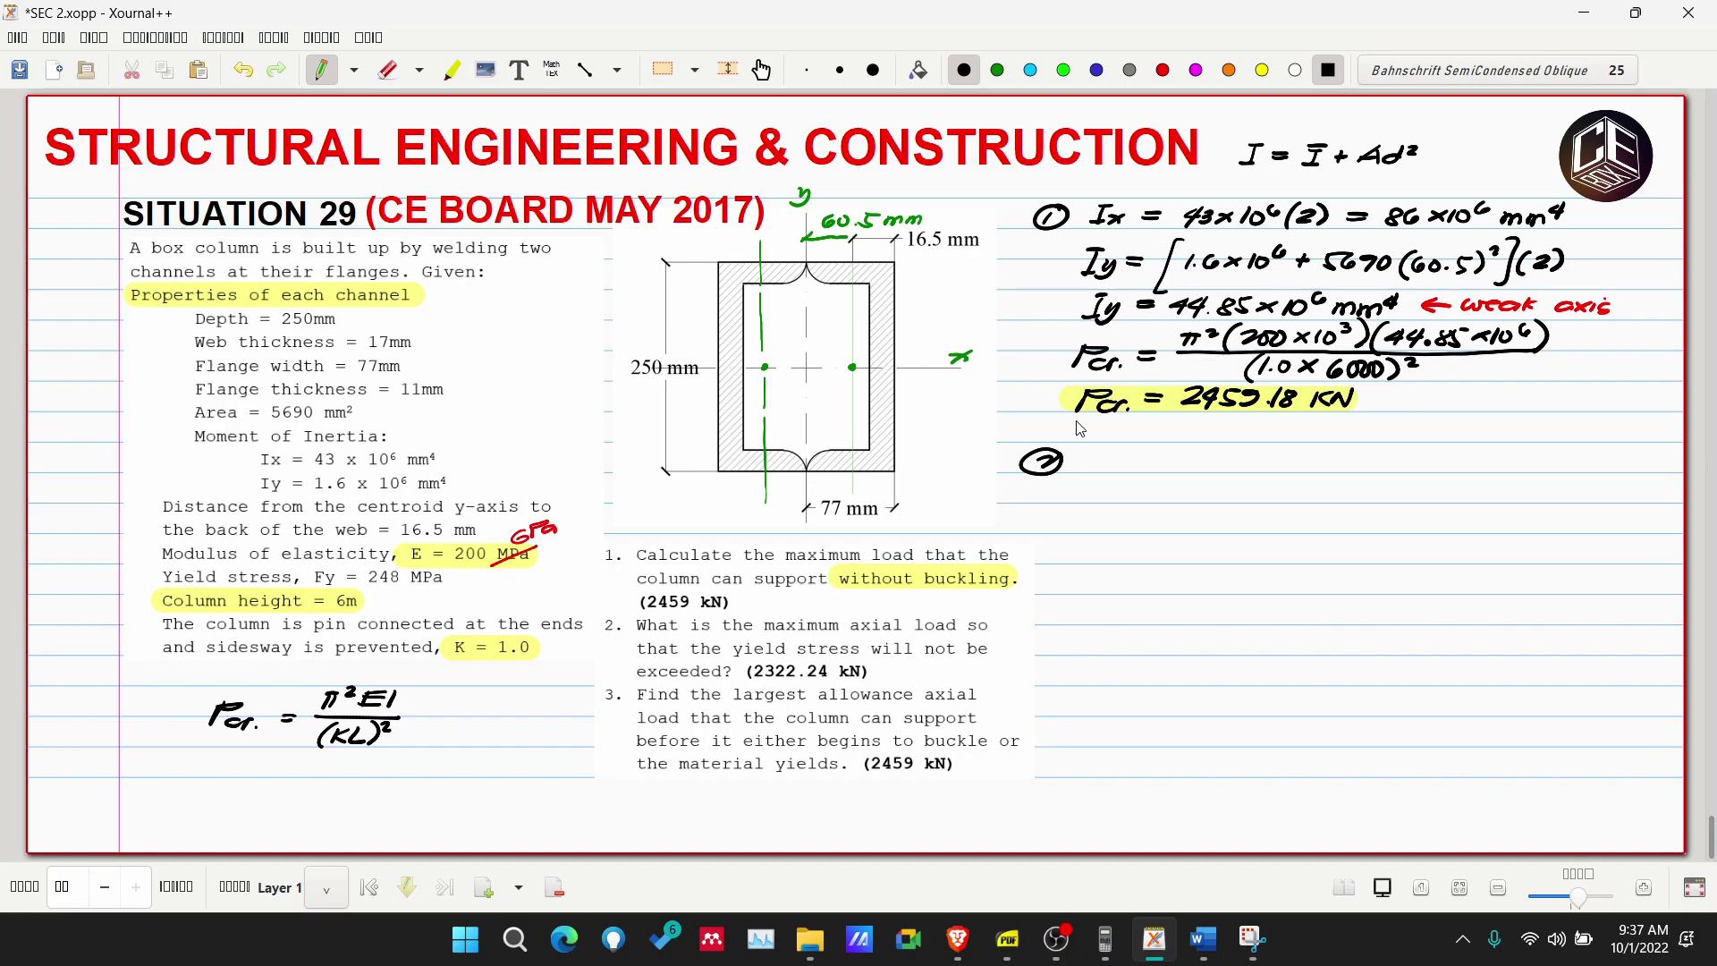
Highlight the yield stress Fy = 248 MPa in the problem statement.
left_click(452, 69)
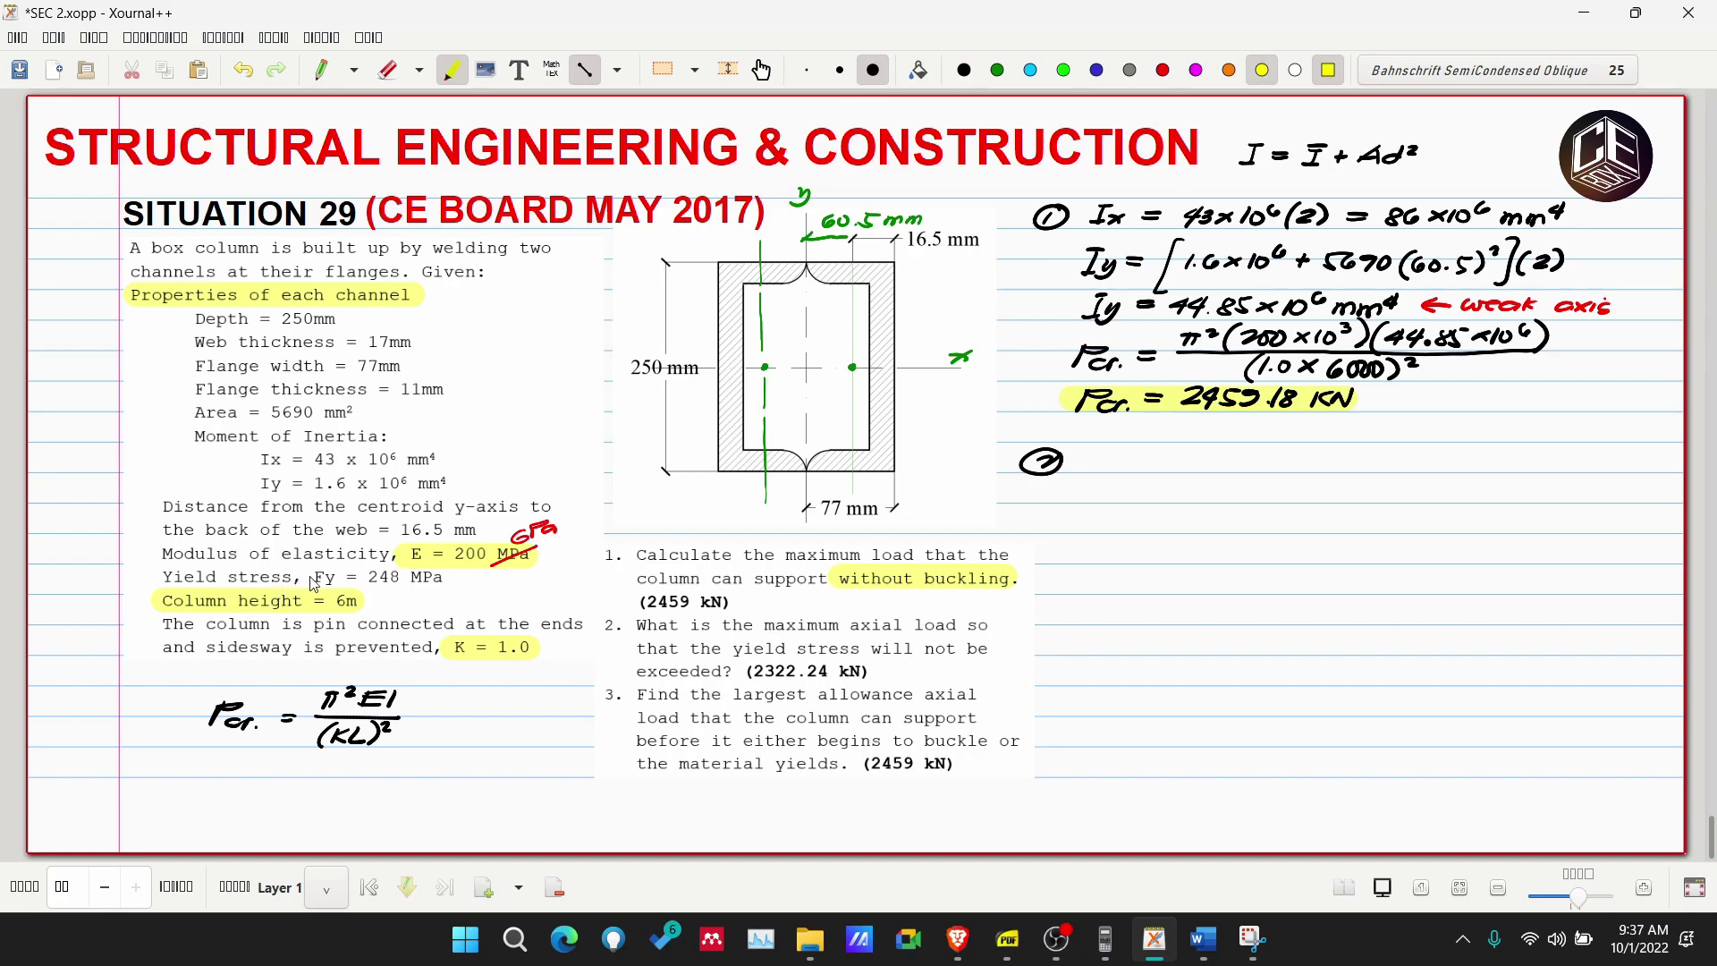
left_click_drag(309, 578, 443, 578)
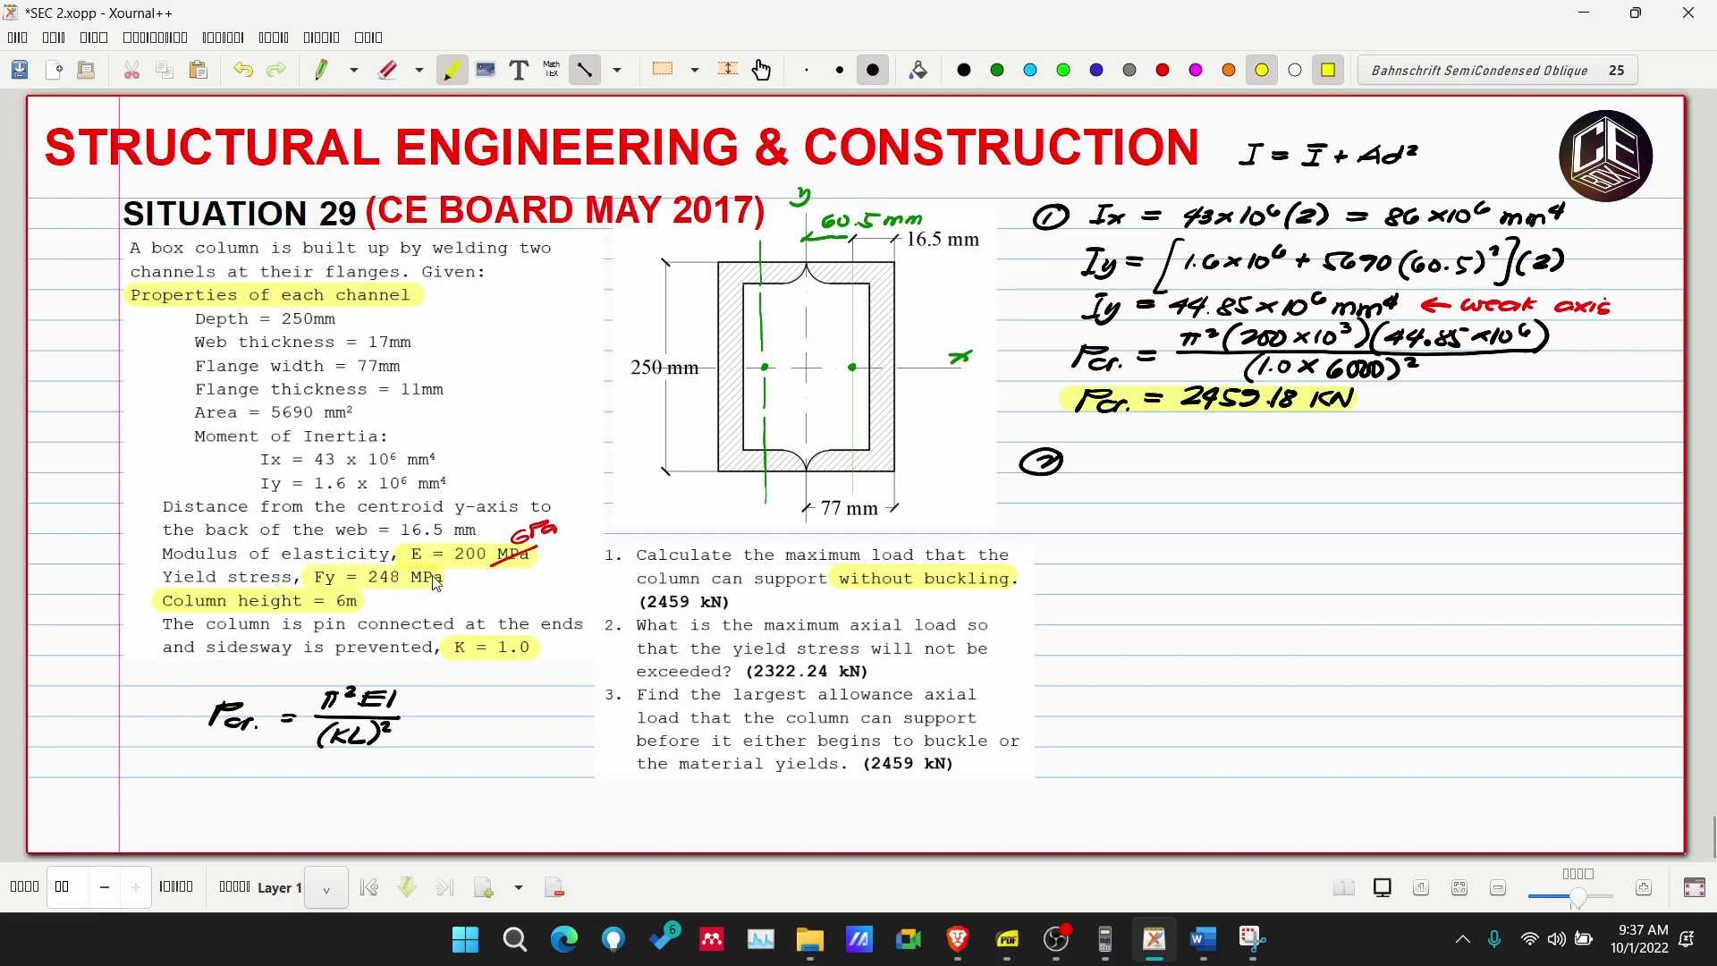
left_click(338, 71)
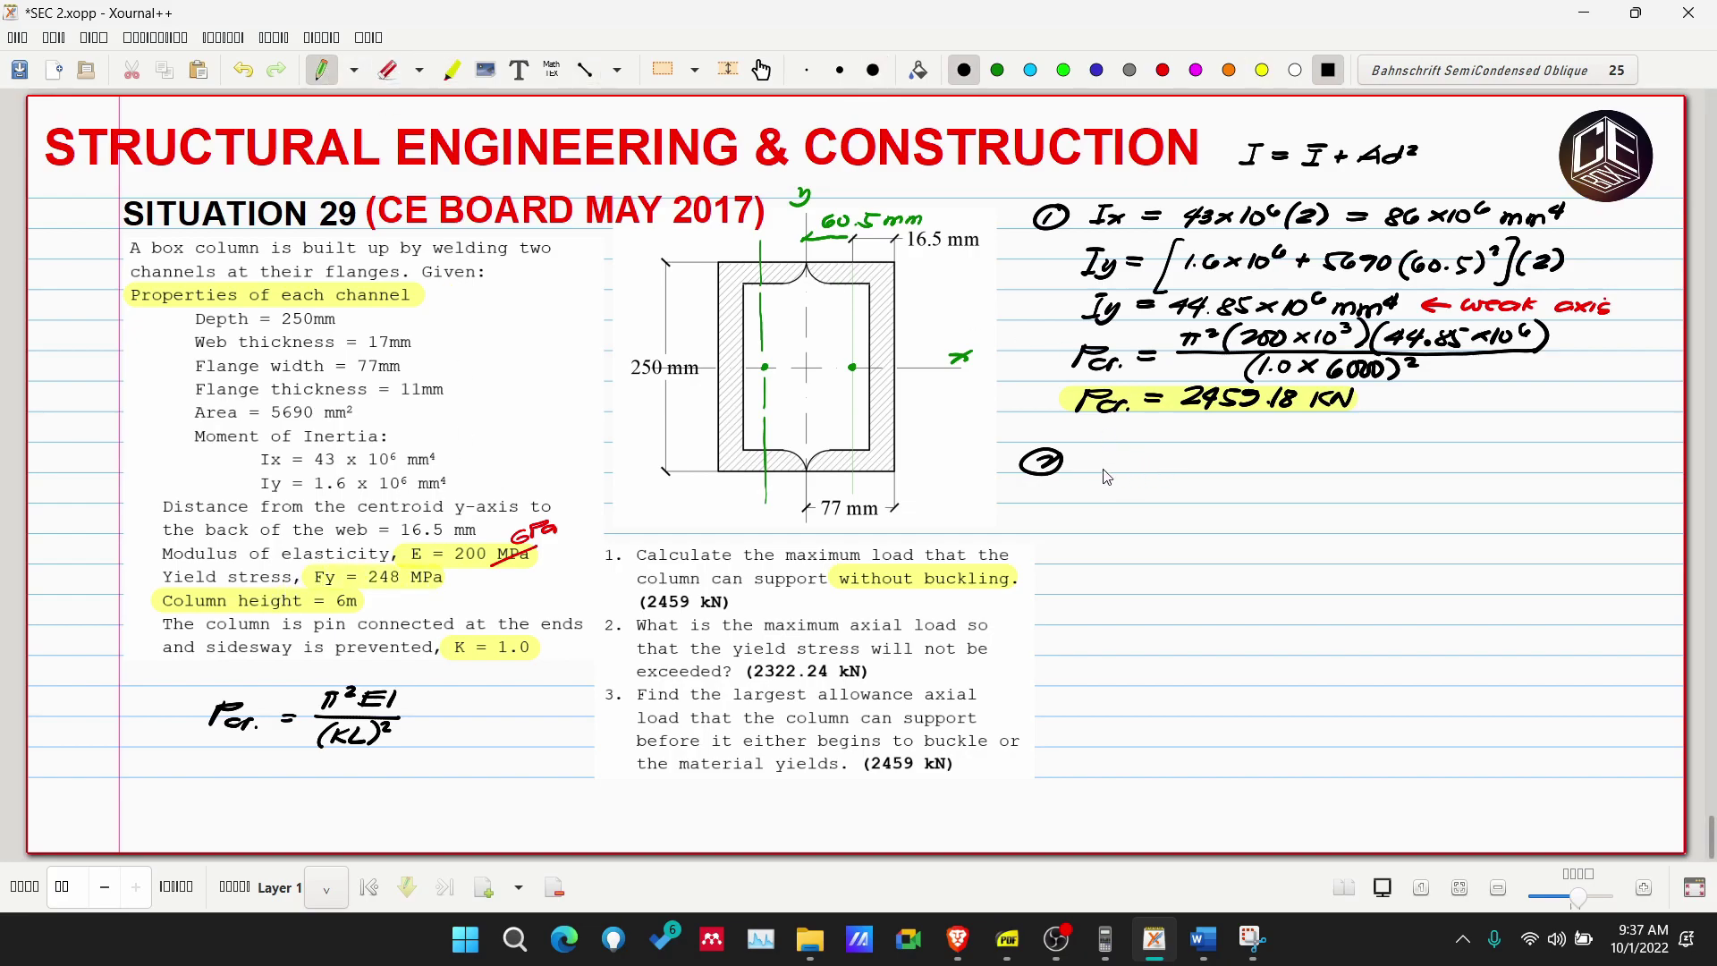
Write P = AFy = 5690(2)(248) beside the circled 2, with P = on the next line.
left_click_drag(1098, 453, 1087, 475)
left_click_drag(1098, 453, 1187, 467)
mouse_move(1206, 454)
left_mouse_down()
mouse_move(1198, 472)
mouse_move(1224, 450)
left_mouse_up()
mouse_move(1200, 463)
left_mouse_down()
mouse_move(1231, 466)
mouse_move(1213, 482)
mouse_move(1315, 452)
left_mouse_up()
left_click_drag(1329, 454, 1340, 469)
left_click_drag(1362, 457, 1406, 475)
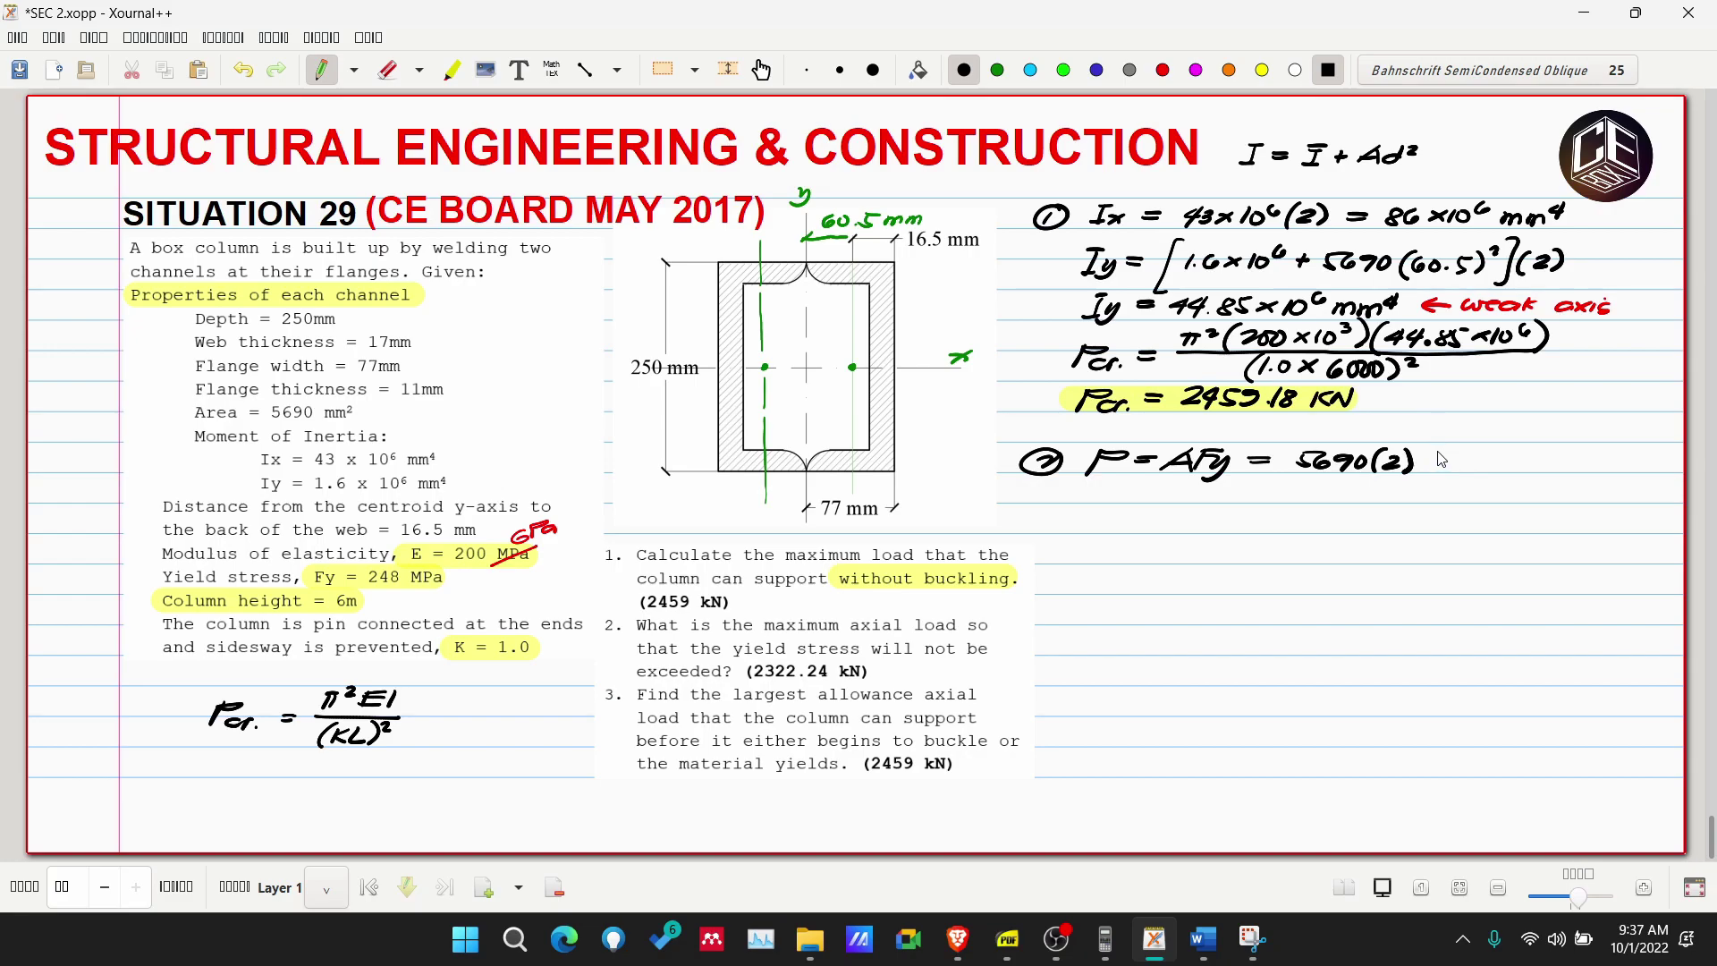
mouse_move(1429, 447)
left_mouse_down()
mouse_move(1421, 475)
mouse_move(1481, 456)
mouse_move(1501, 473)
left_mouse_up()
mouse_move(1113, 483)
left_mouse_down()
mouse_move(1097, 504)
mouse_move(1168, 487)
left_mouse_up()
left_click_drag(1150, 498, 1170, 497)
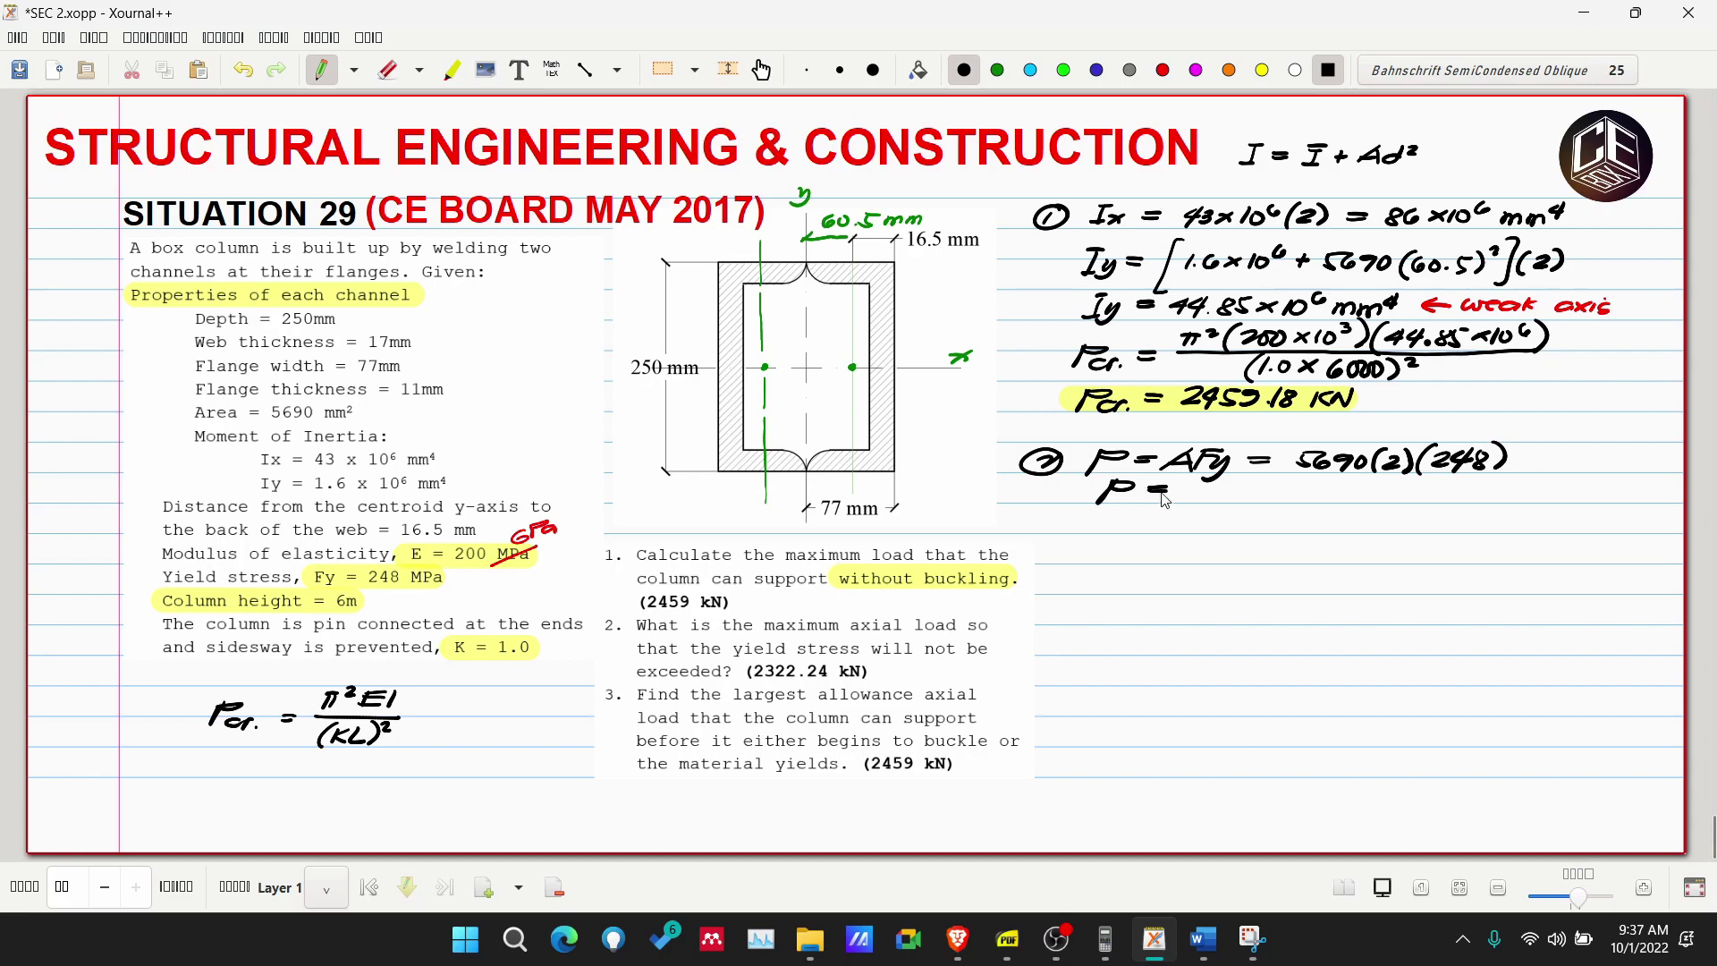
Enter 5690(2)(248) on the calculator.
left_click(1106, 940)
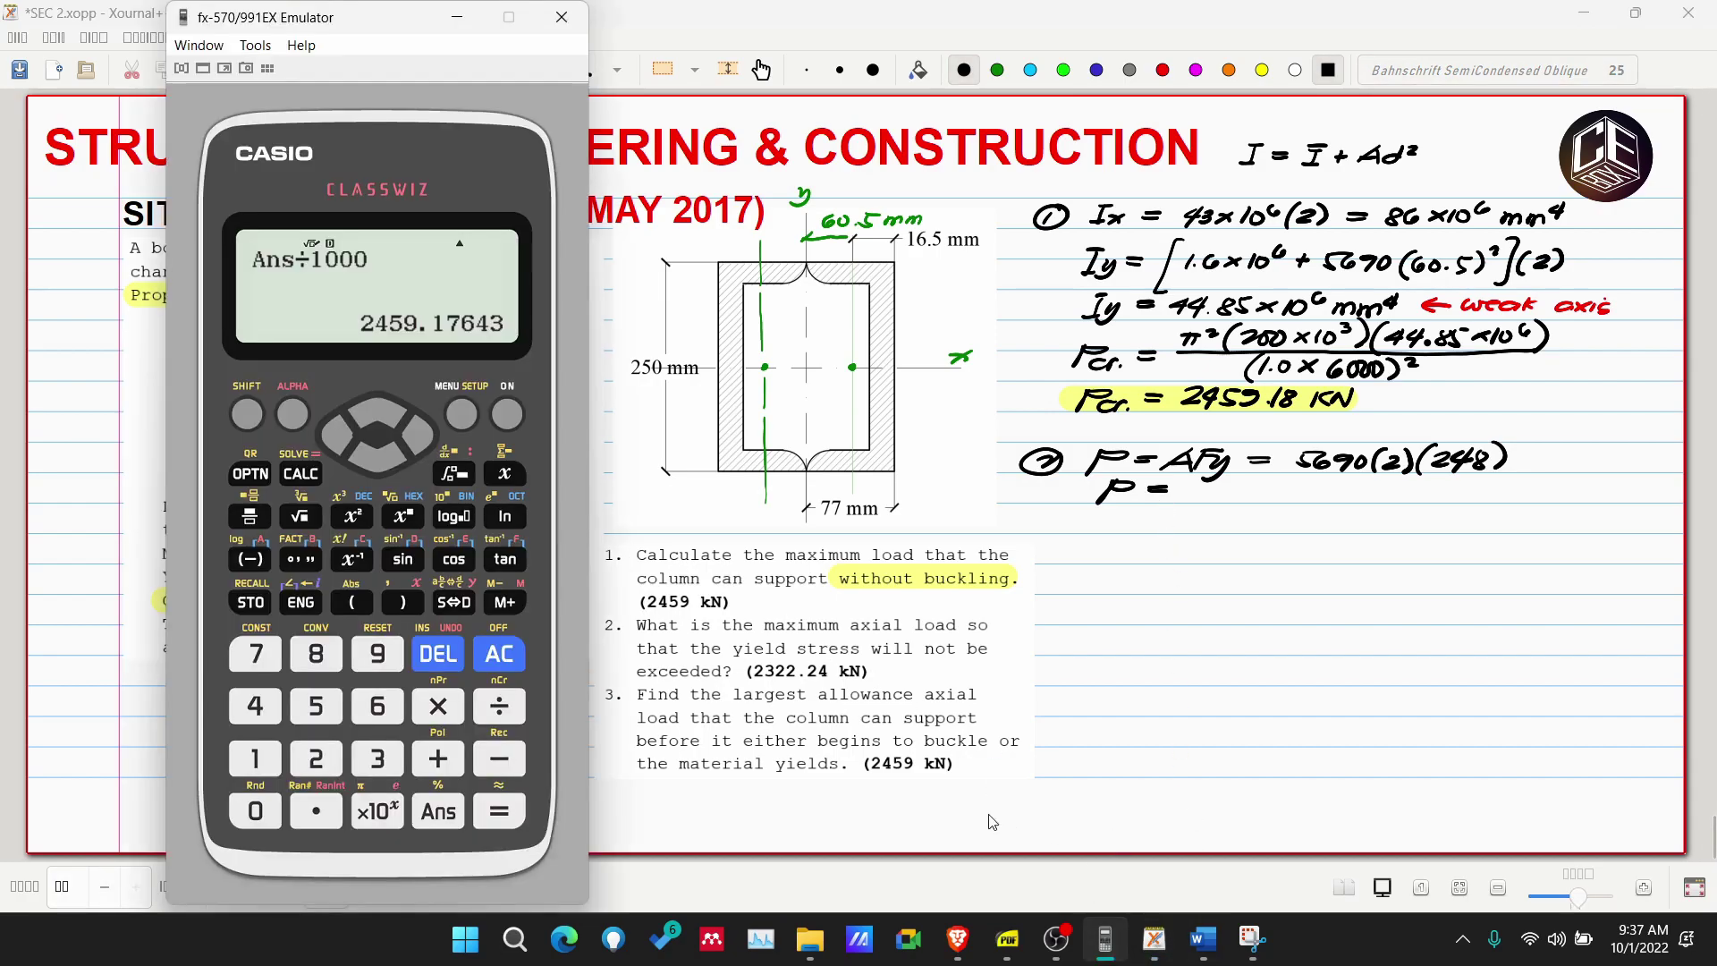
left_click(316, 707)
left_click(378, 707)
left_click(377, 654)
left_click(255, 812)
left_click(352, 602)
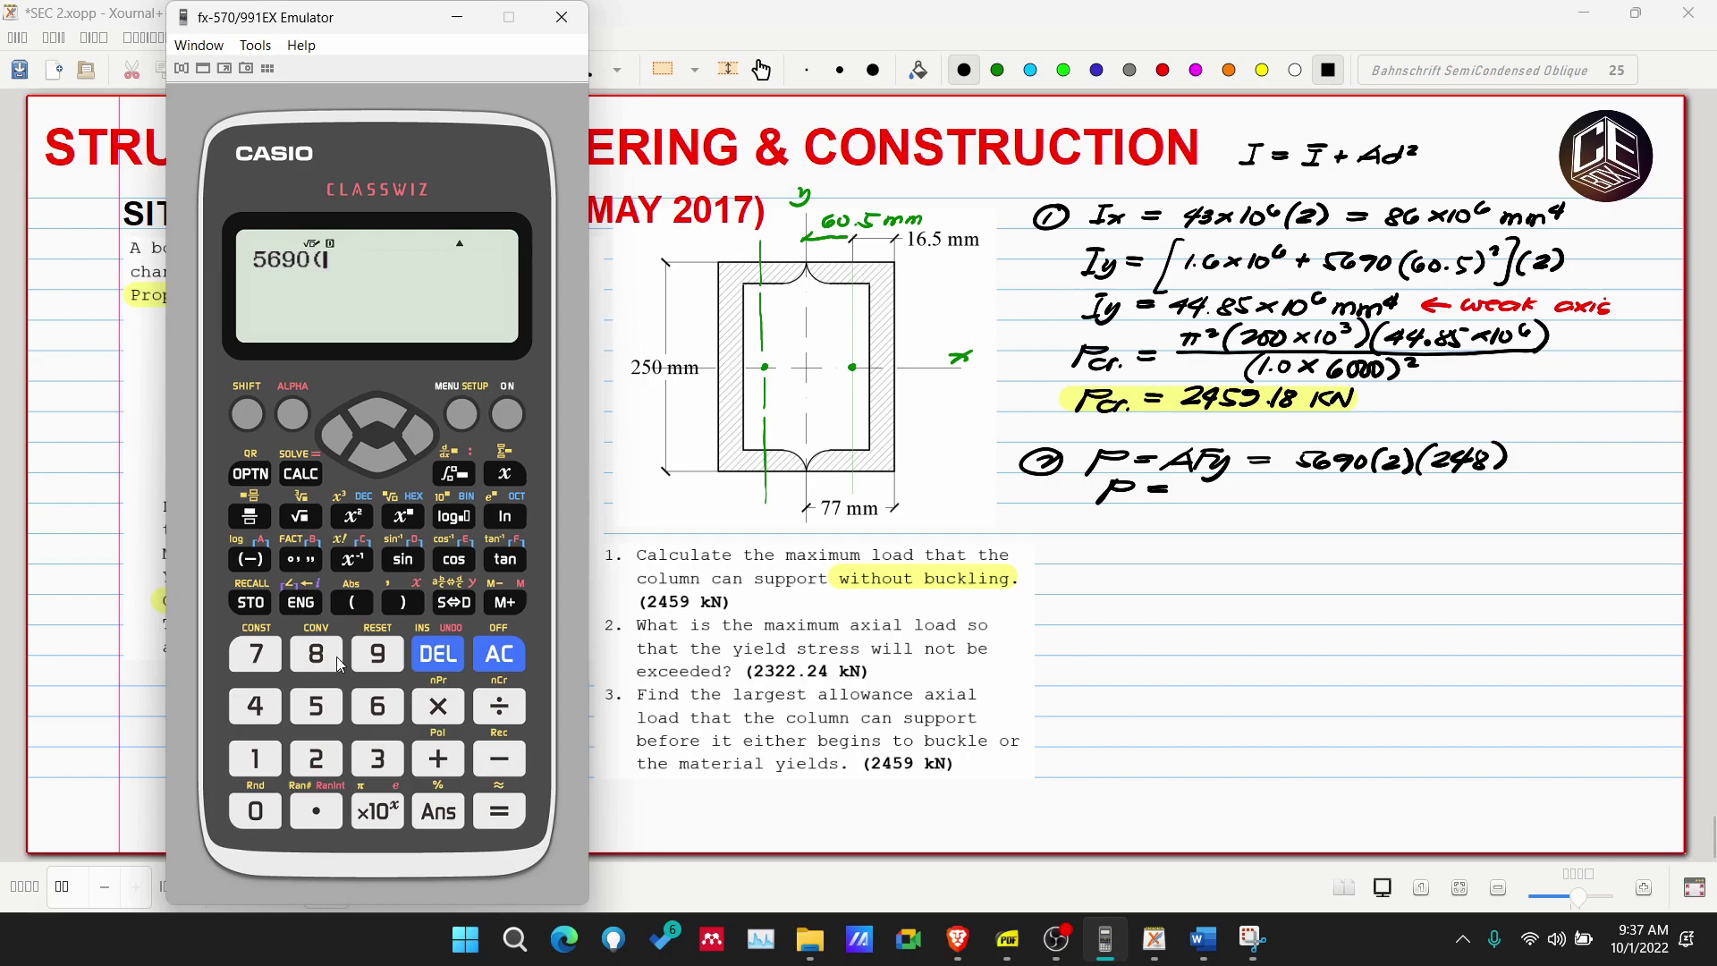
left_click(316, 758)
left_click(402, 602)
left_click(351, 602)
left_click(316, 759)
left_click(255, 707)
left_click(316, 654)
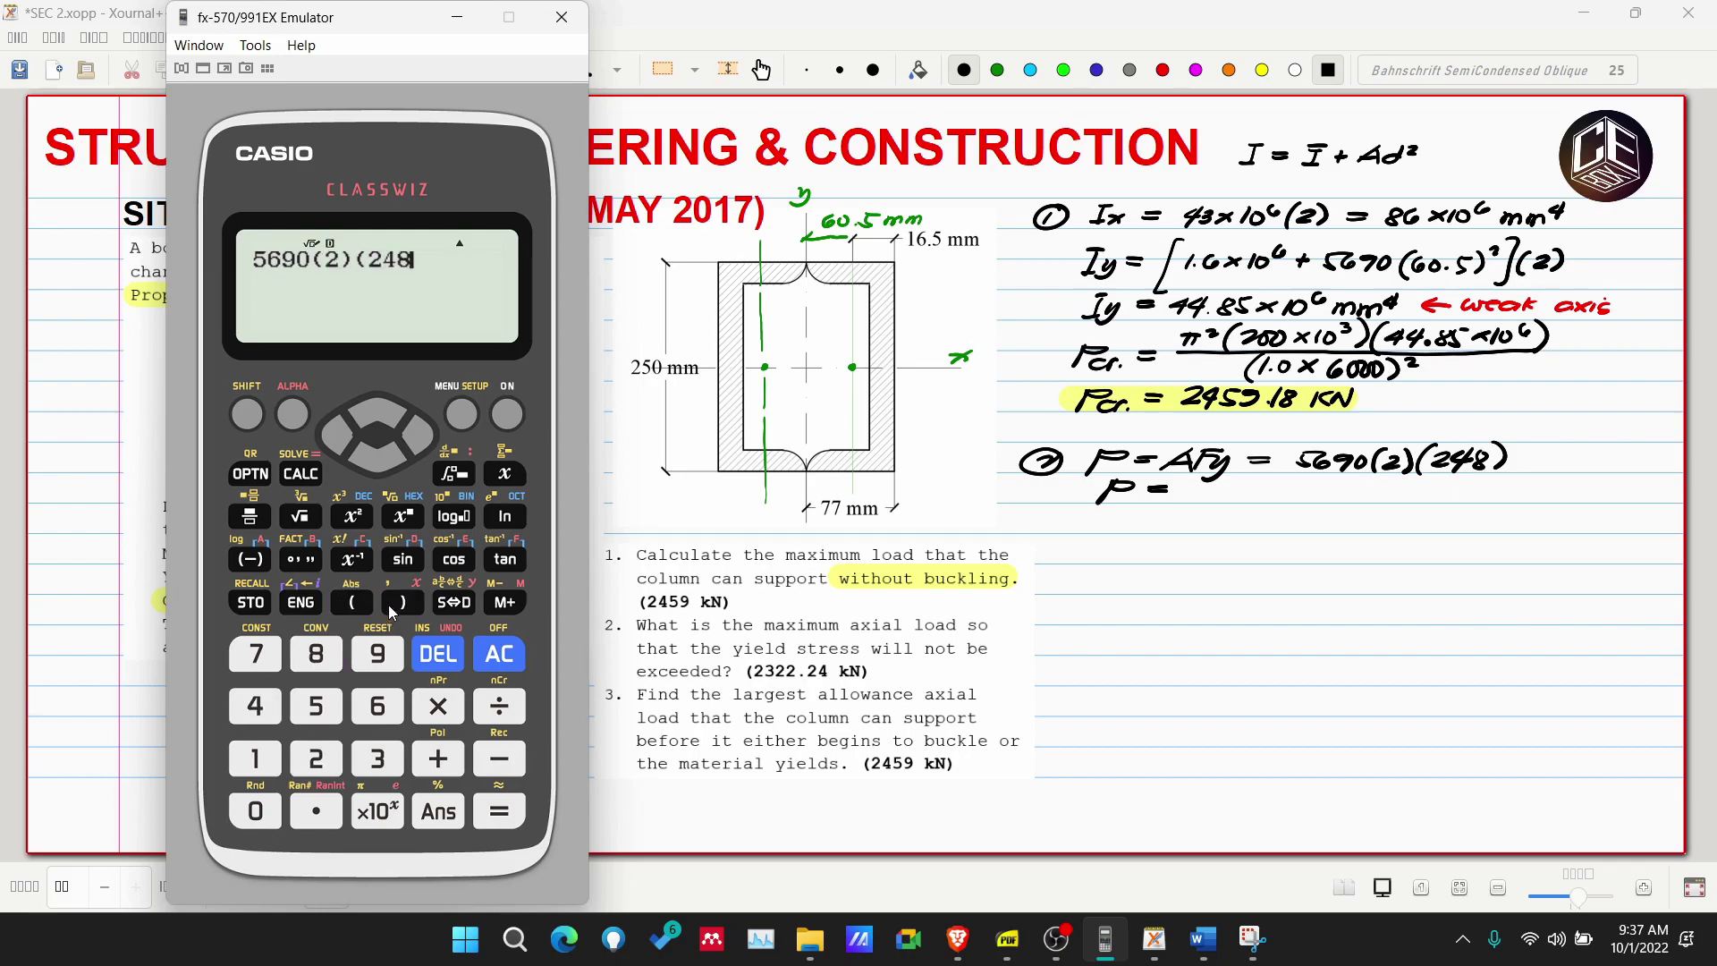
left_click(403, 602)
Divide by 1000, evaluate, and convert the result to the decimal 2822.24.
left_click(249, 516)
left_click(255, 759)
left_click(255, 811)
left_click(255, 811)
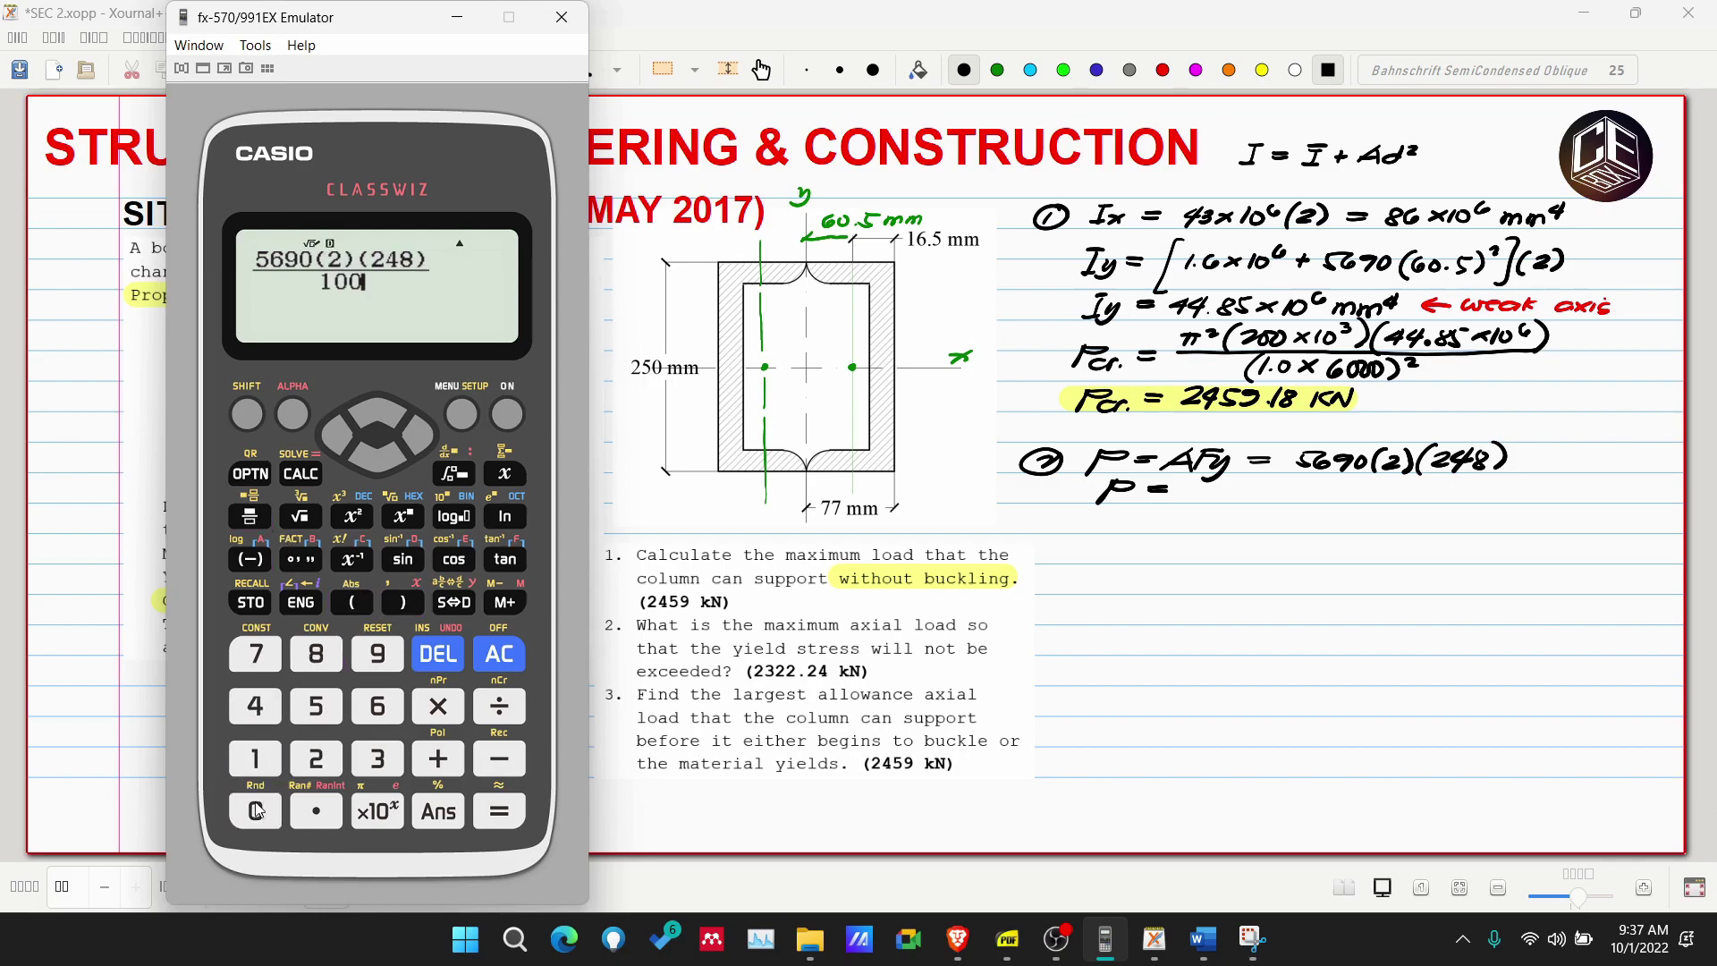
left_click(255, 811)
left_click(490, 812)
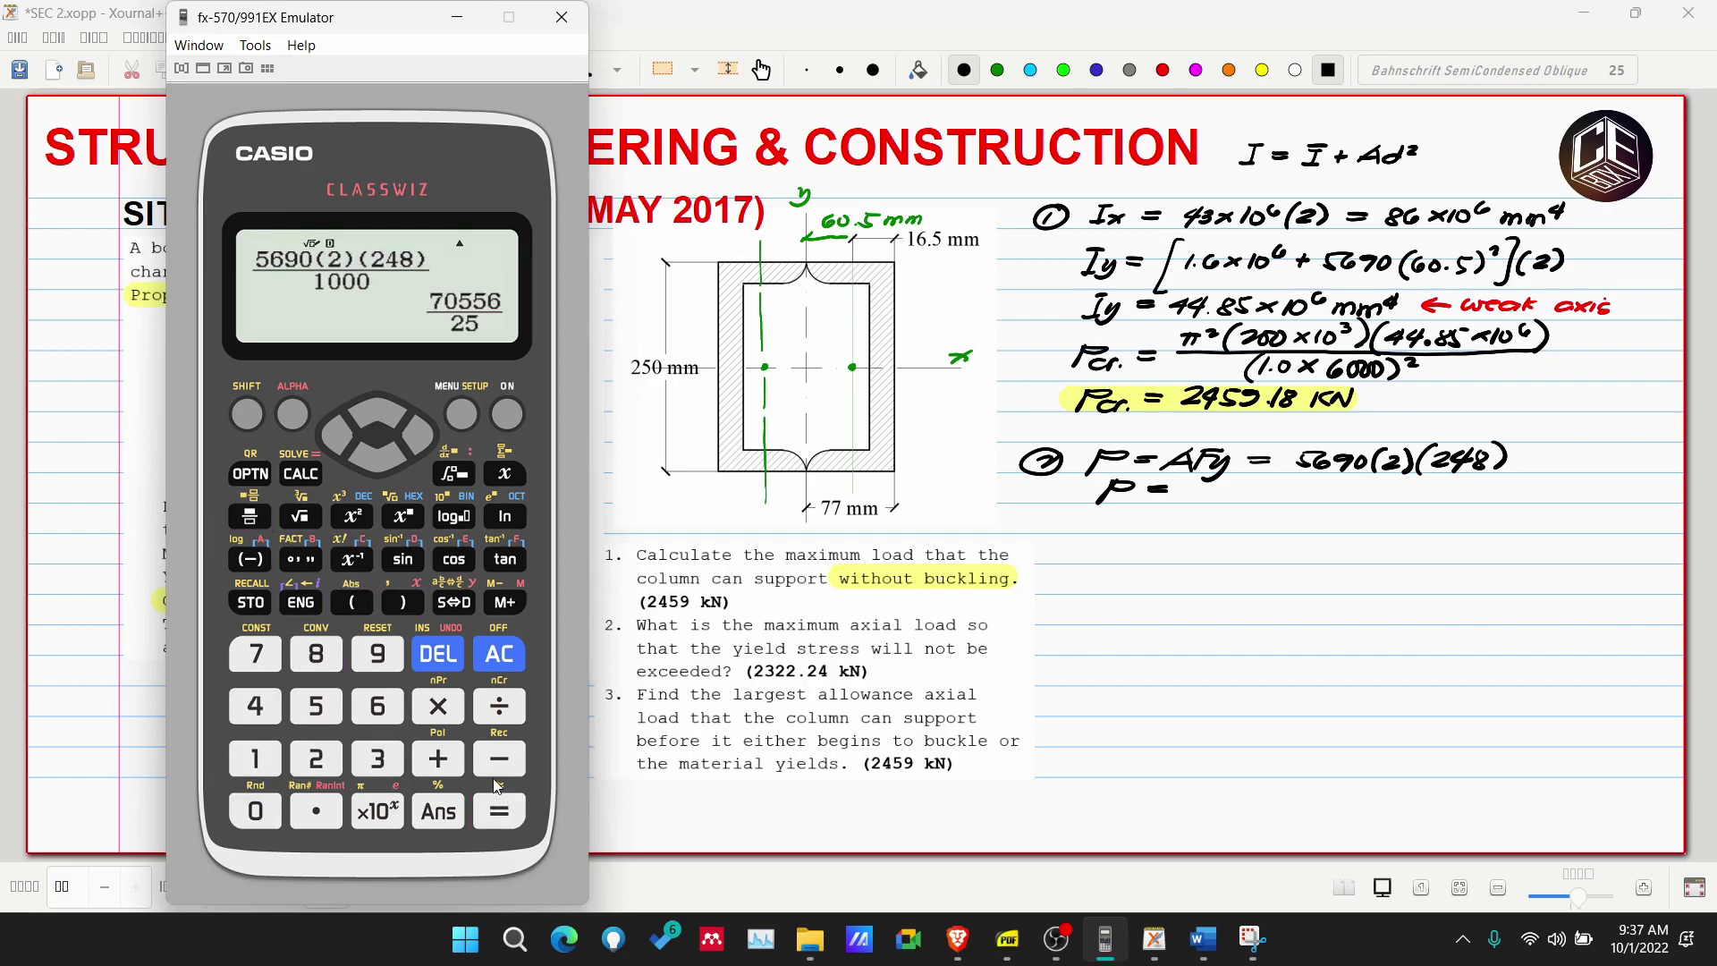
left_click(453, 602)
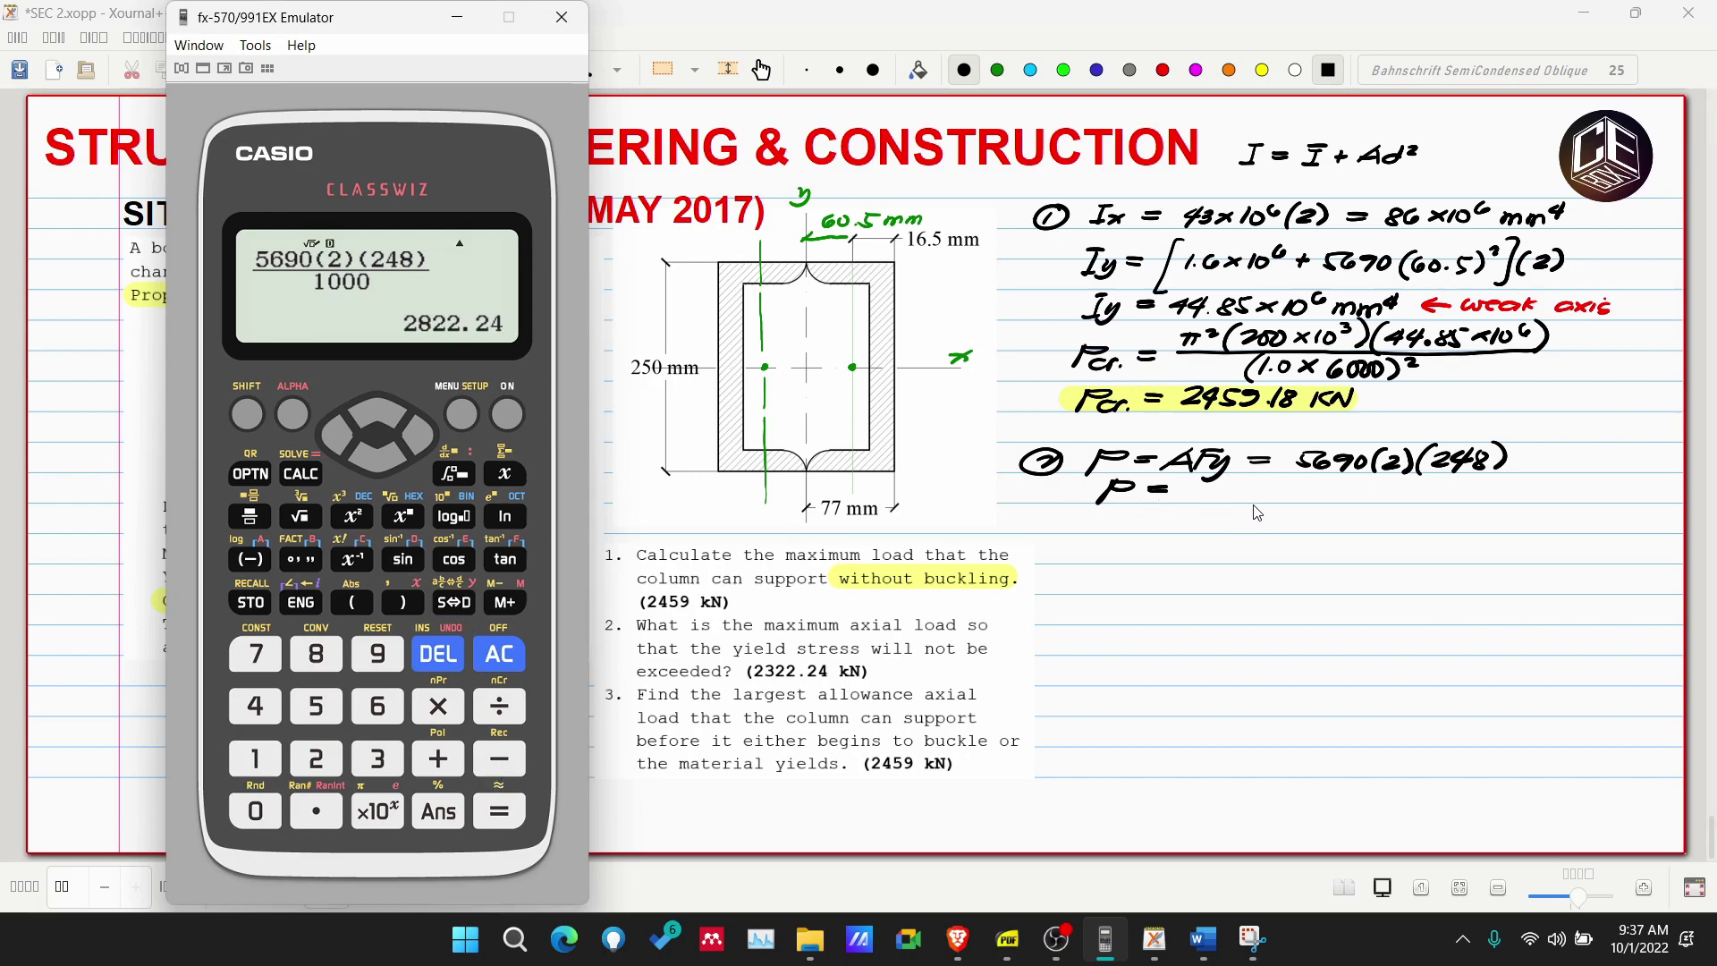
Write 2822.24 after P = on the page.
left_click(1202, 498)
left_click_drag(1205, 483, 1297, 501)
left_click(1264, 498)
mouse_move(1302, 483)
left_mouse_down()
mouse_move(1310, 503)
mouse_move(1361, 502)
mouse_move(1387, 482)
left_mouse_up()
Highlight P = 2822.24 KN in yellow.
left_click(452, 70)
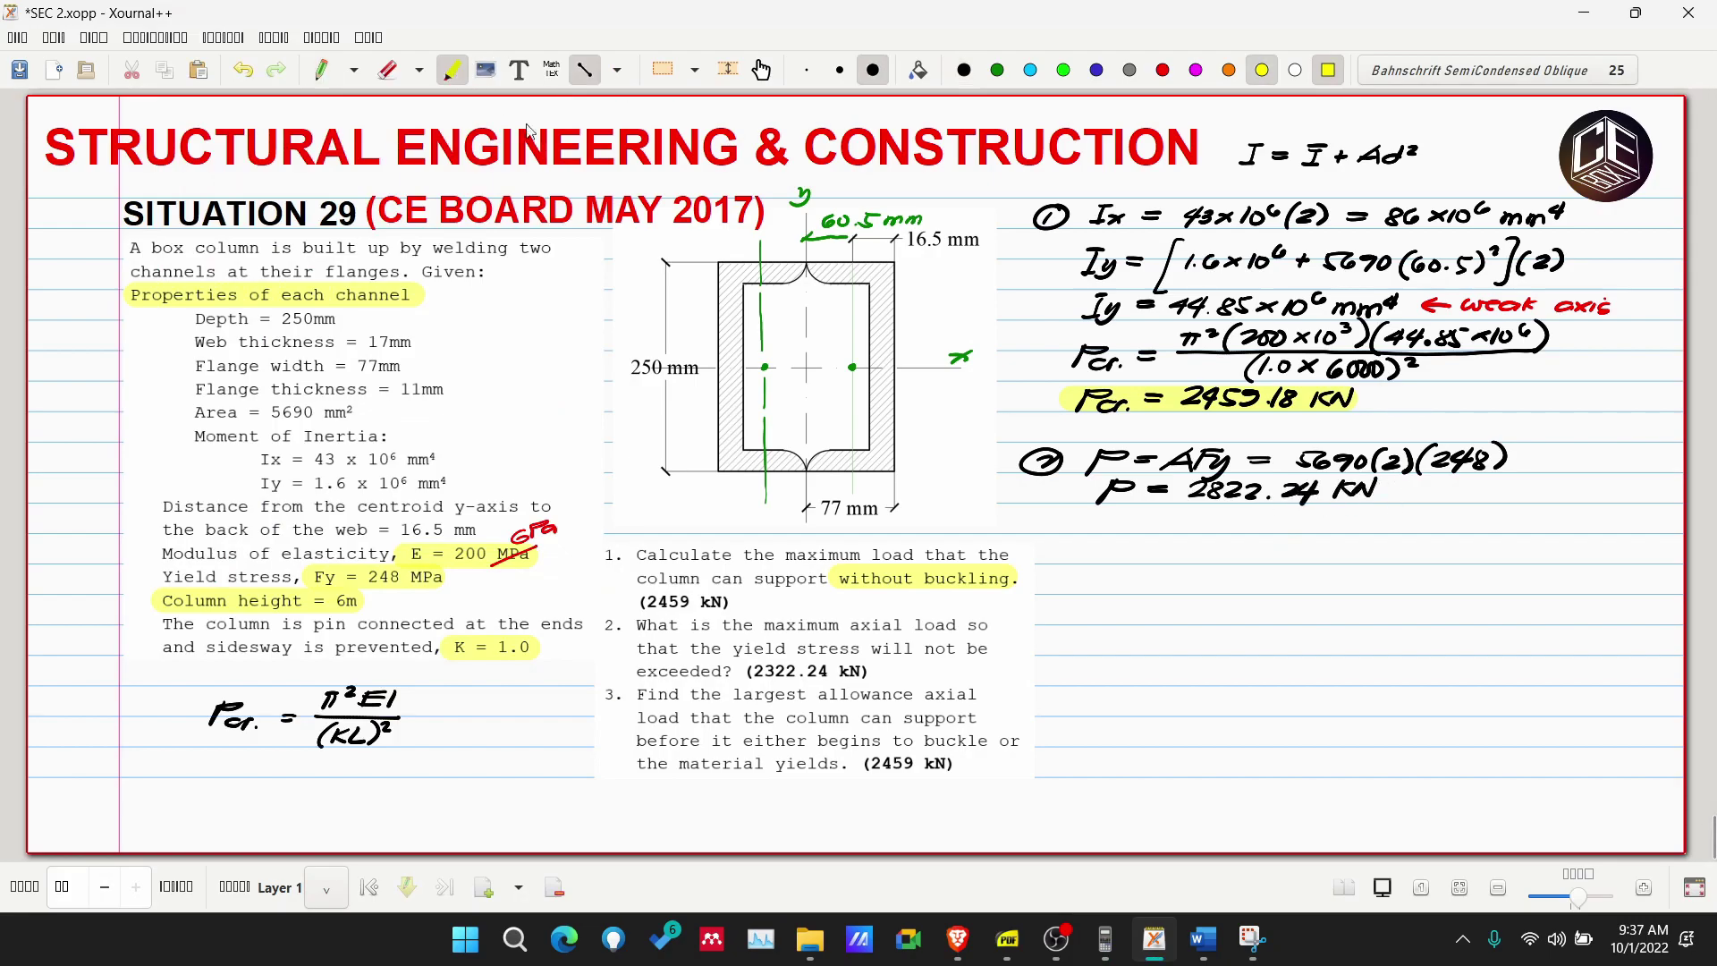
left_click_drag(1084, 489, 1377, 489)
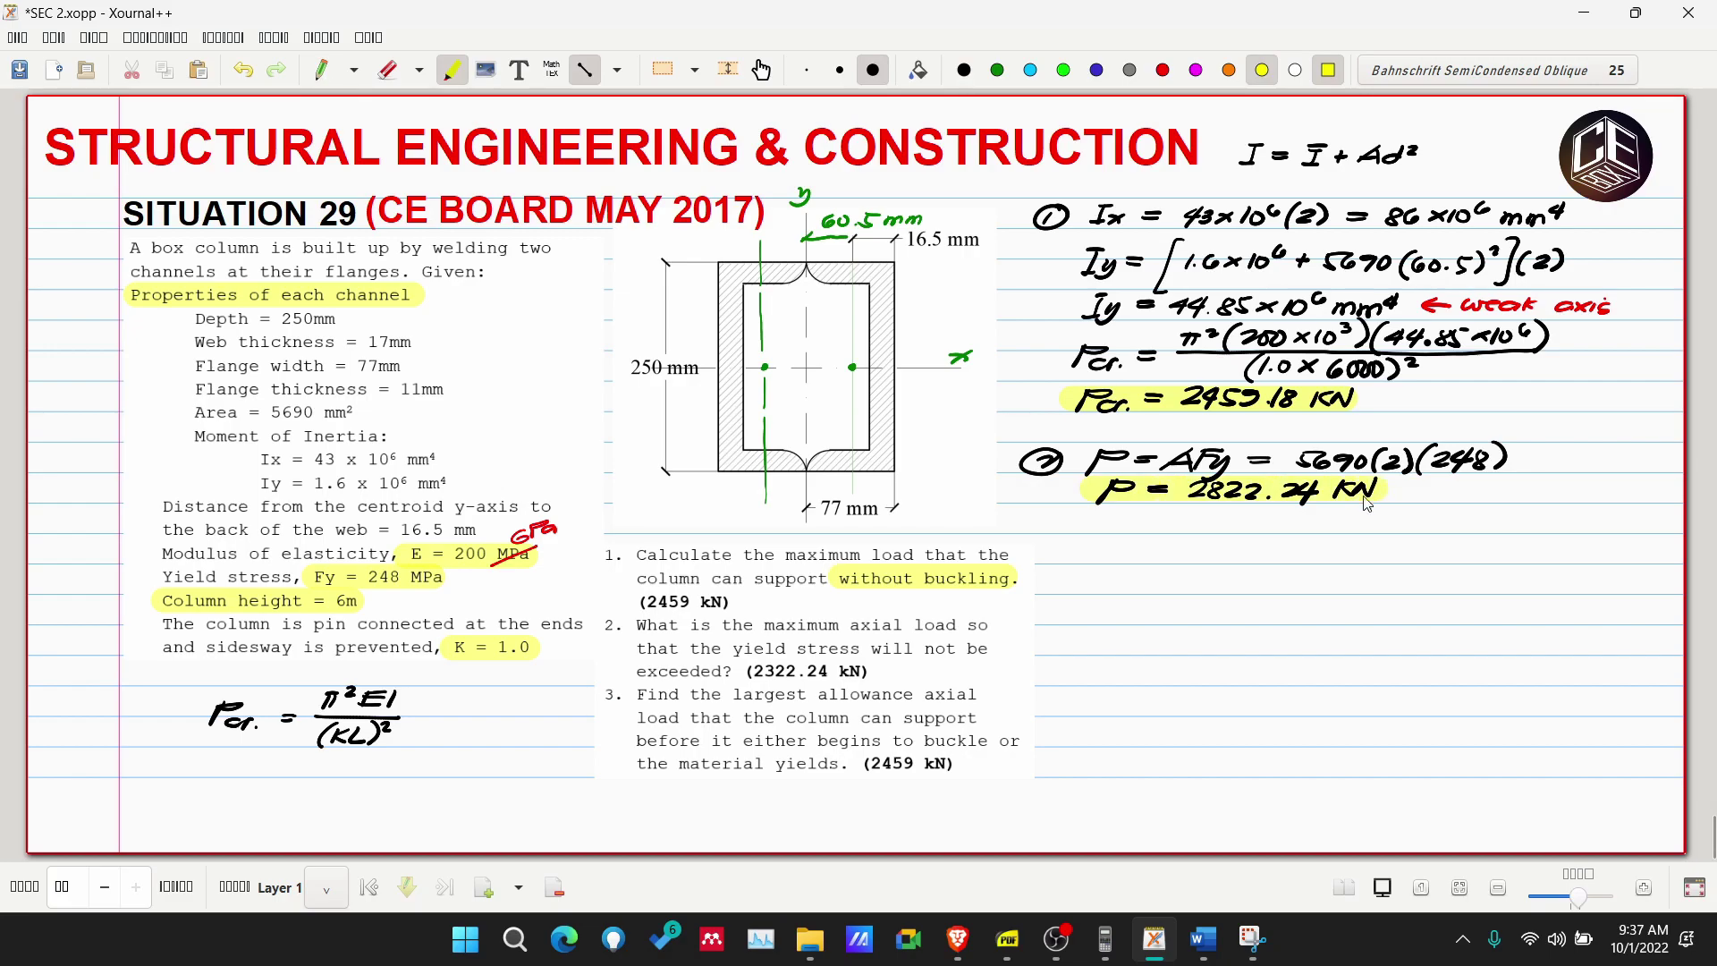
left_click(326, 72)
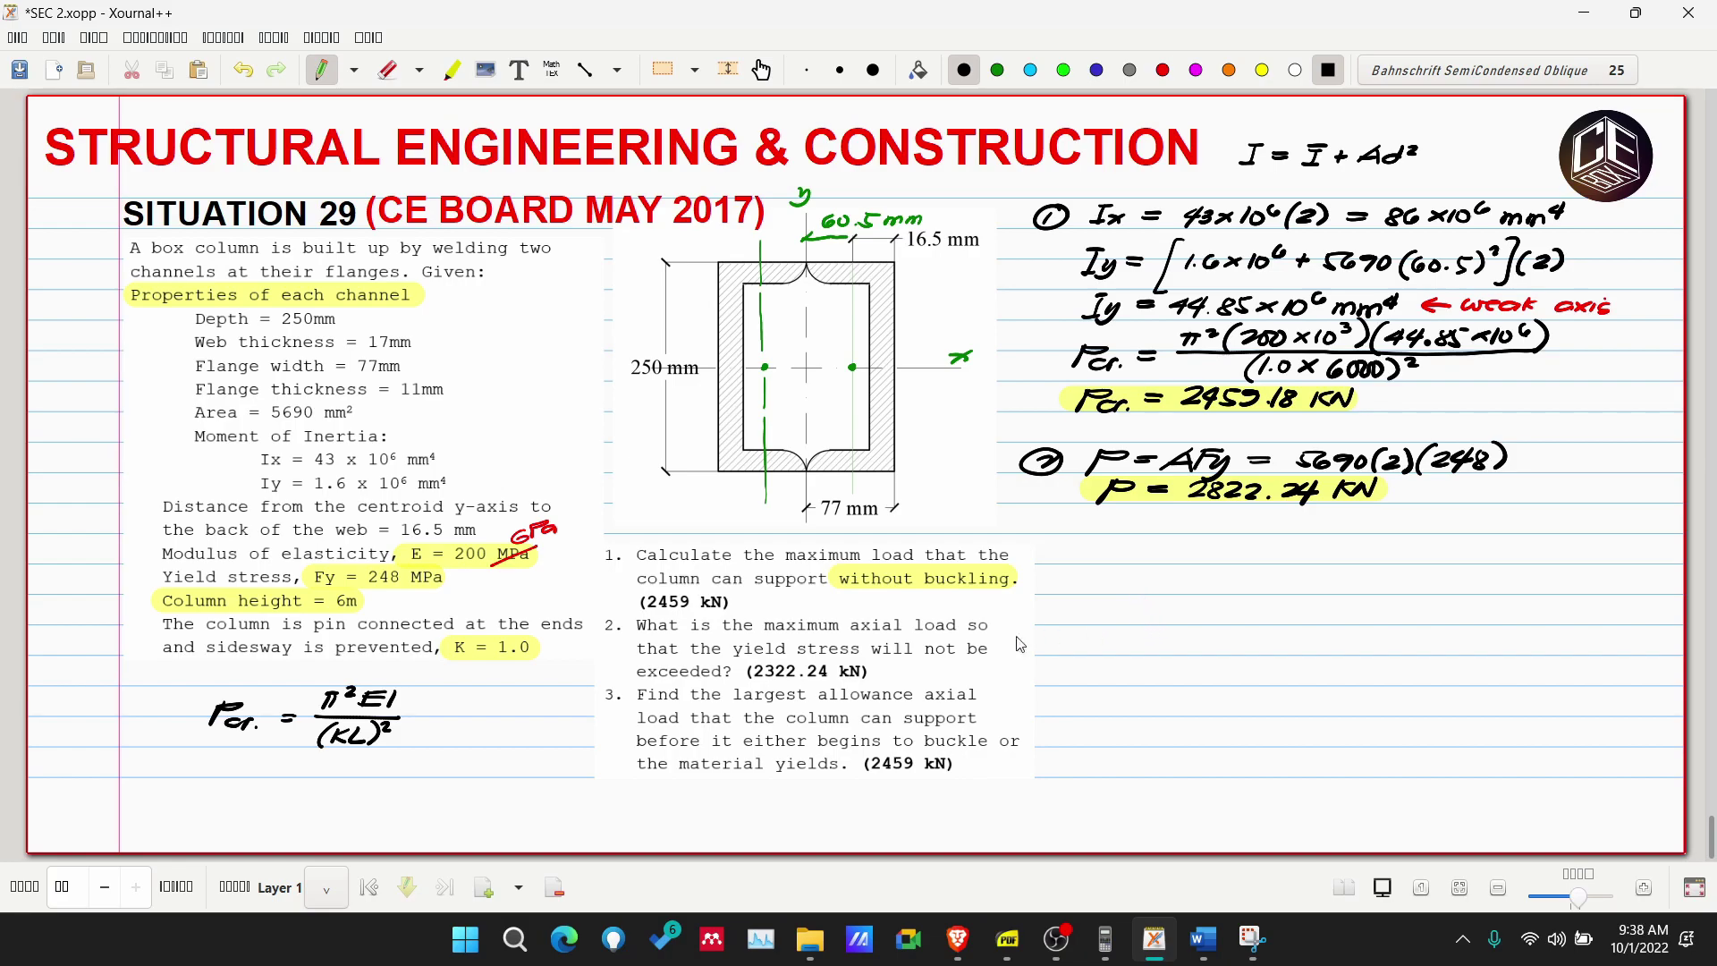
Correct question 2's listed answer to 2822.24 and draw a circled 3 for part 3.
mouse_move(778, 656)
left_mouse_down()
mouse_move(738, 684)
mouse_move(823, 667)
mouse_move(787, 654)
left_mouse_up()
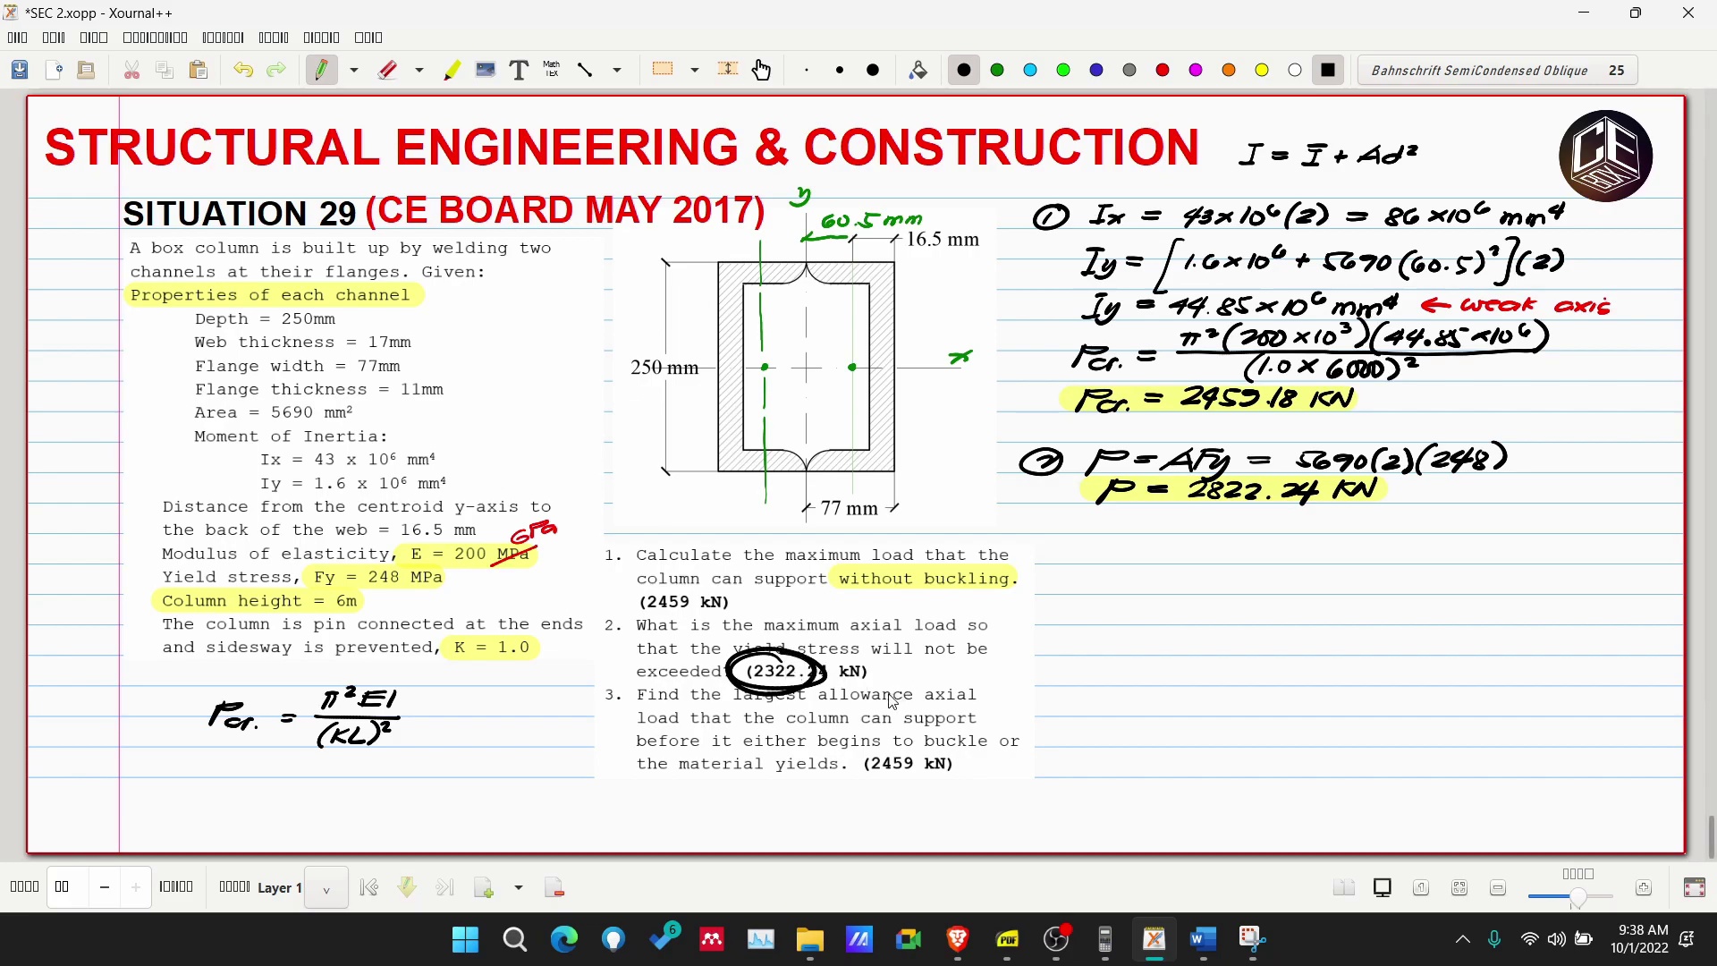
key("ctrl+z")
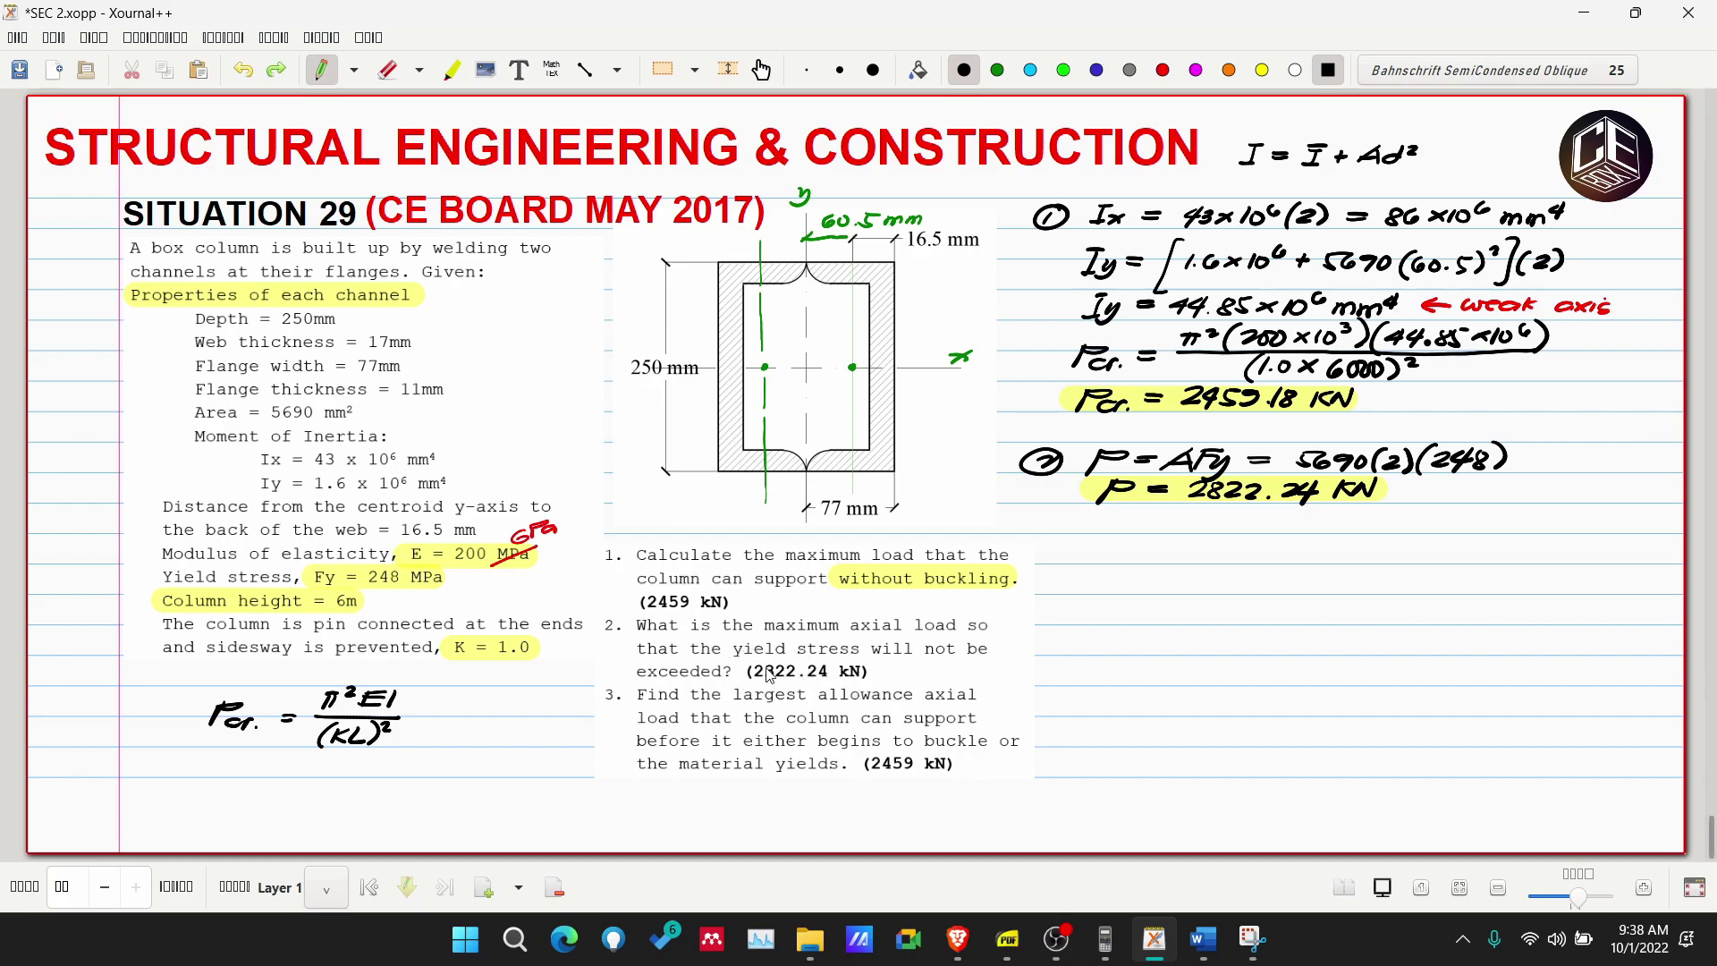
left_click(771, 672)
key("ctrl+z")
left_click(774, 675)
left_click_drag(1070, 542, 1092, 548)
Highlight 'either begins to buckle' and 'material yields' in question 3 in yellow.
left_click(452, 70)
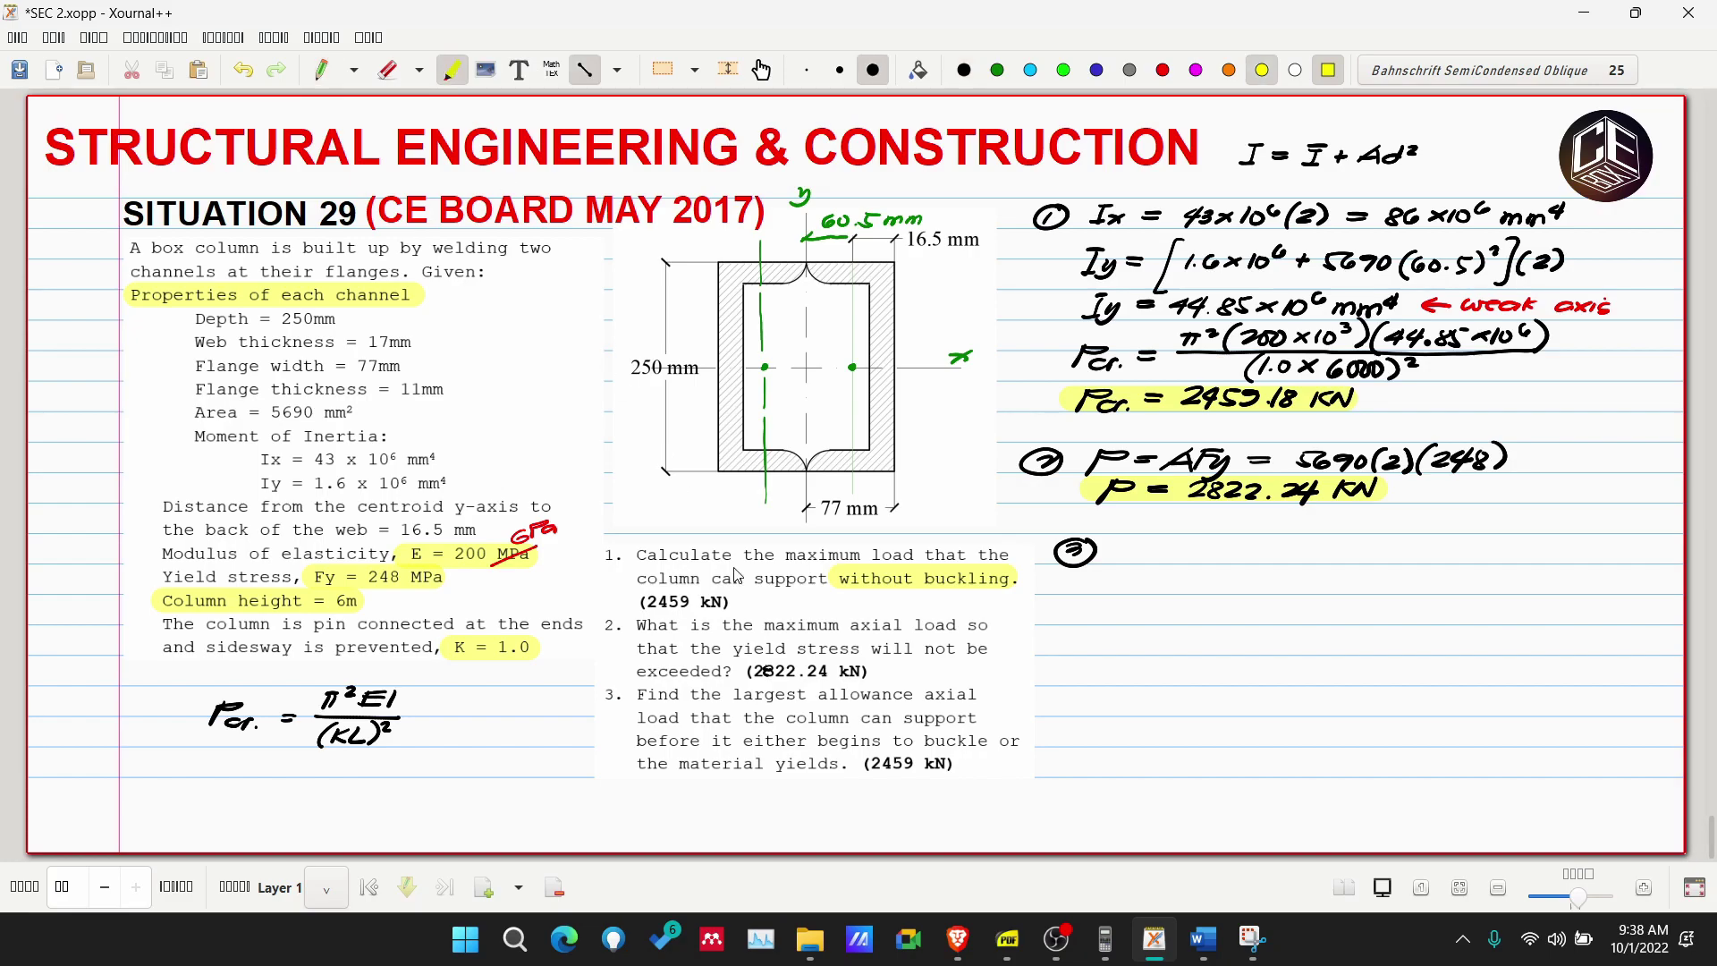
left_click_drag(740, 741, 989, 742)
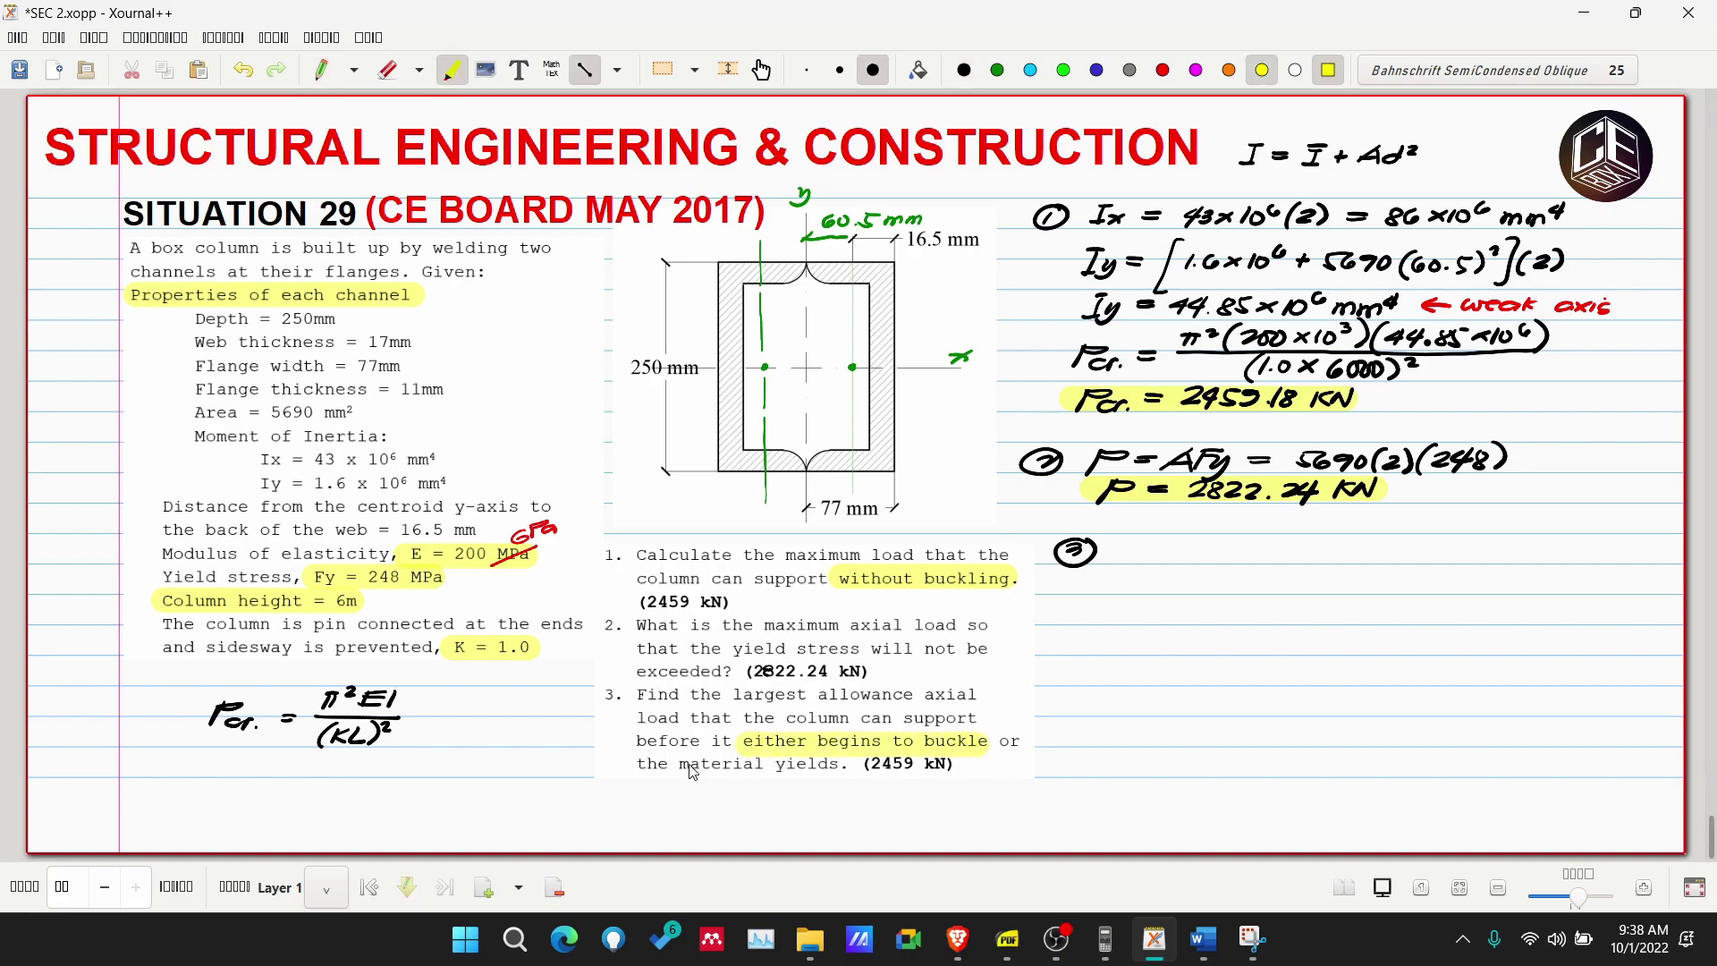
left_click_drag(680, 765, 843, 765)
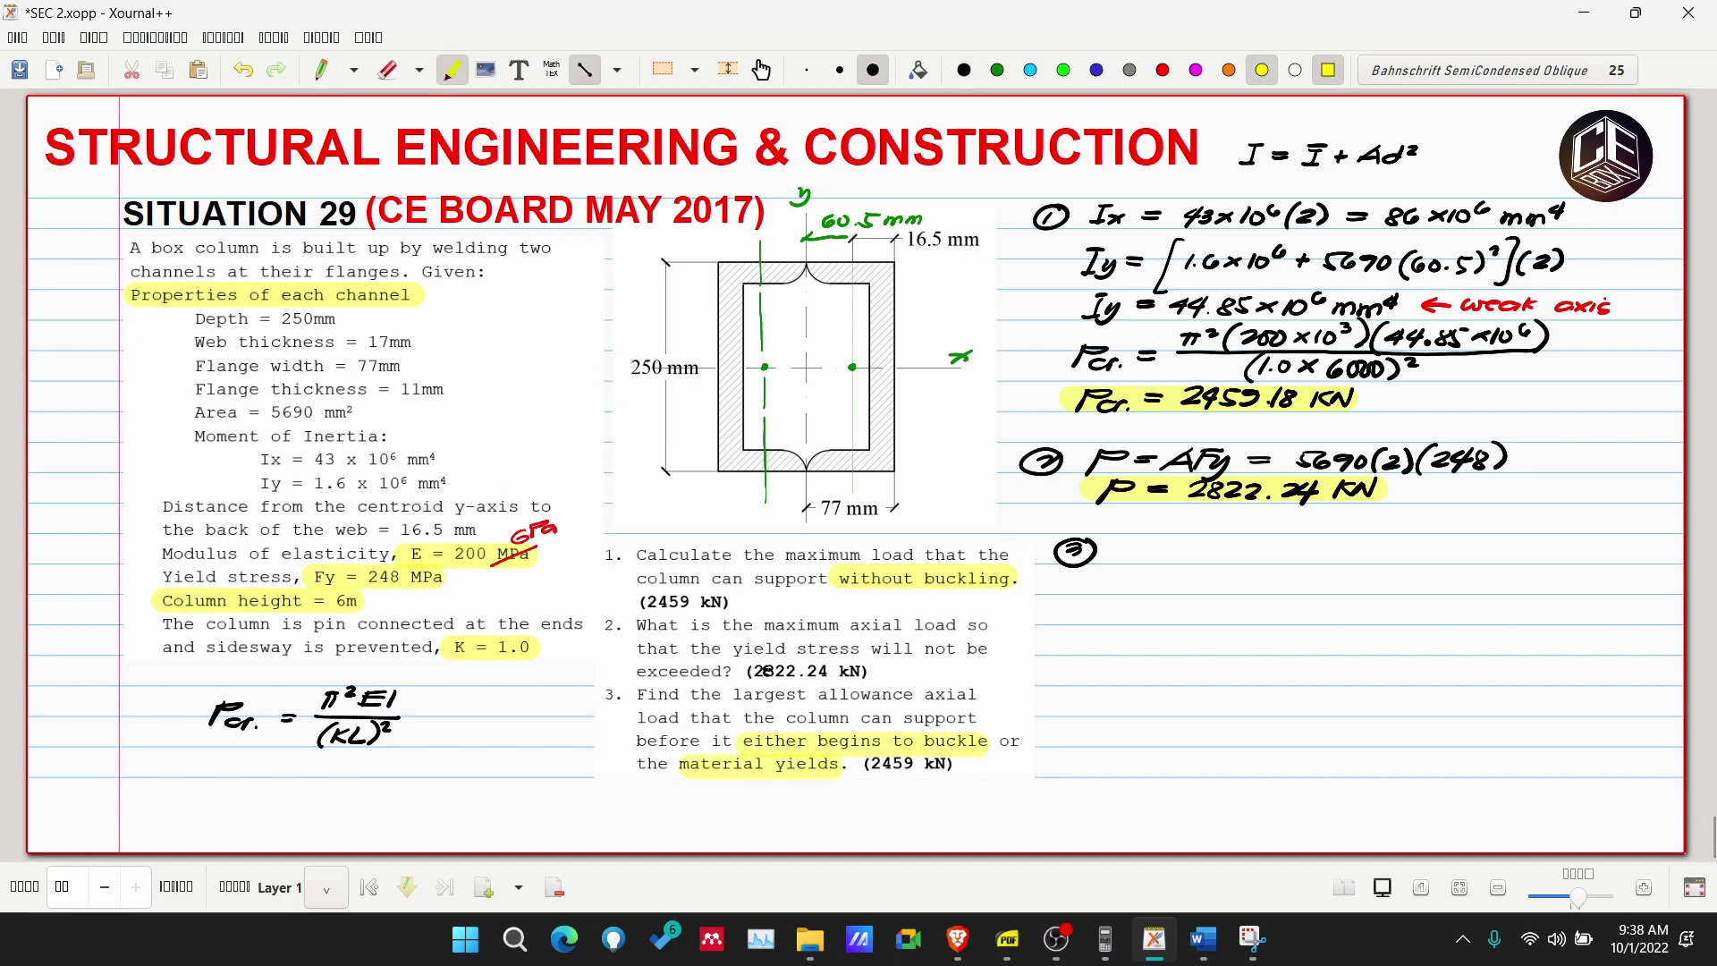
Add red arrows labelling the buckling phrase as the critical load and the yield phrase as P from Fy.
left_click(319, 70)
left_click(1162, 70)
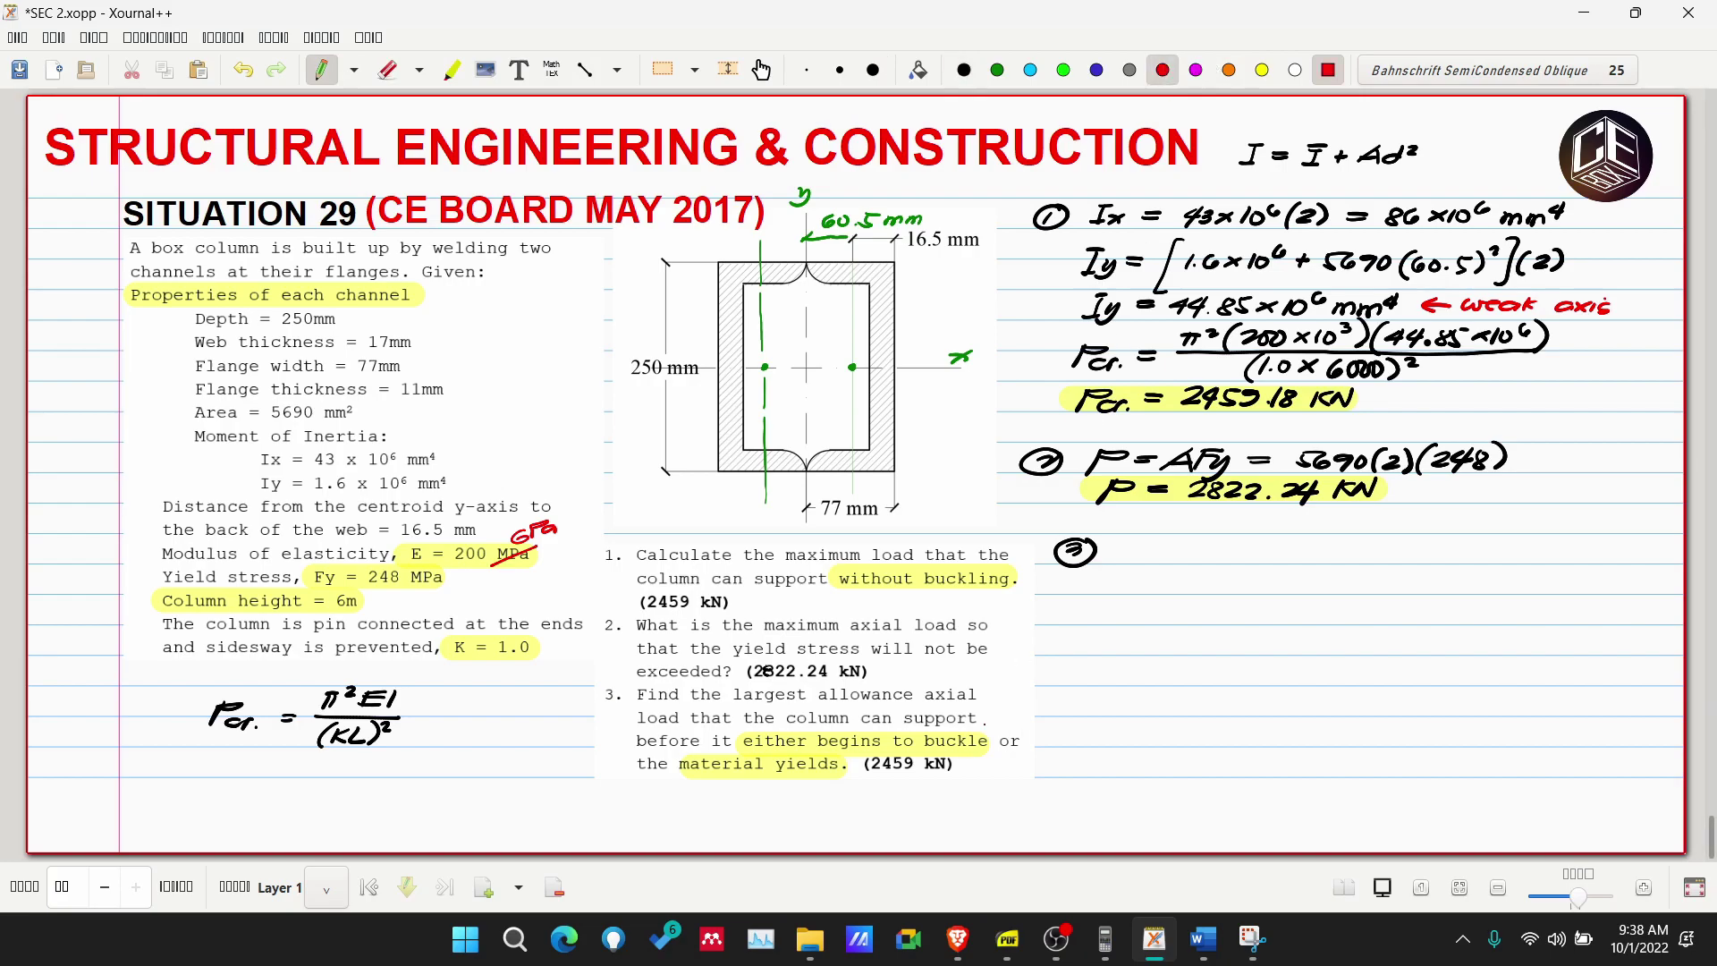
mouse_move(1020, 688)
left_mouse_down()
mouse_move(979, 714)
mouse_move(1046, 678)
left_mouse_up()
left_click_drag(1038, 692, 1039, 699)
left_click_drag(1049, 698, 1057, 690)
left_click(1063, 699)
left_click_drag(791, 786, 834, 819)
mouse_move(880, 799)
left_mouse_down()
mouse_move(874, 823)
mouse_move(970, 811)
left_mouse_up()
left_click(882, 817)
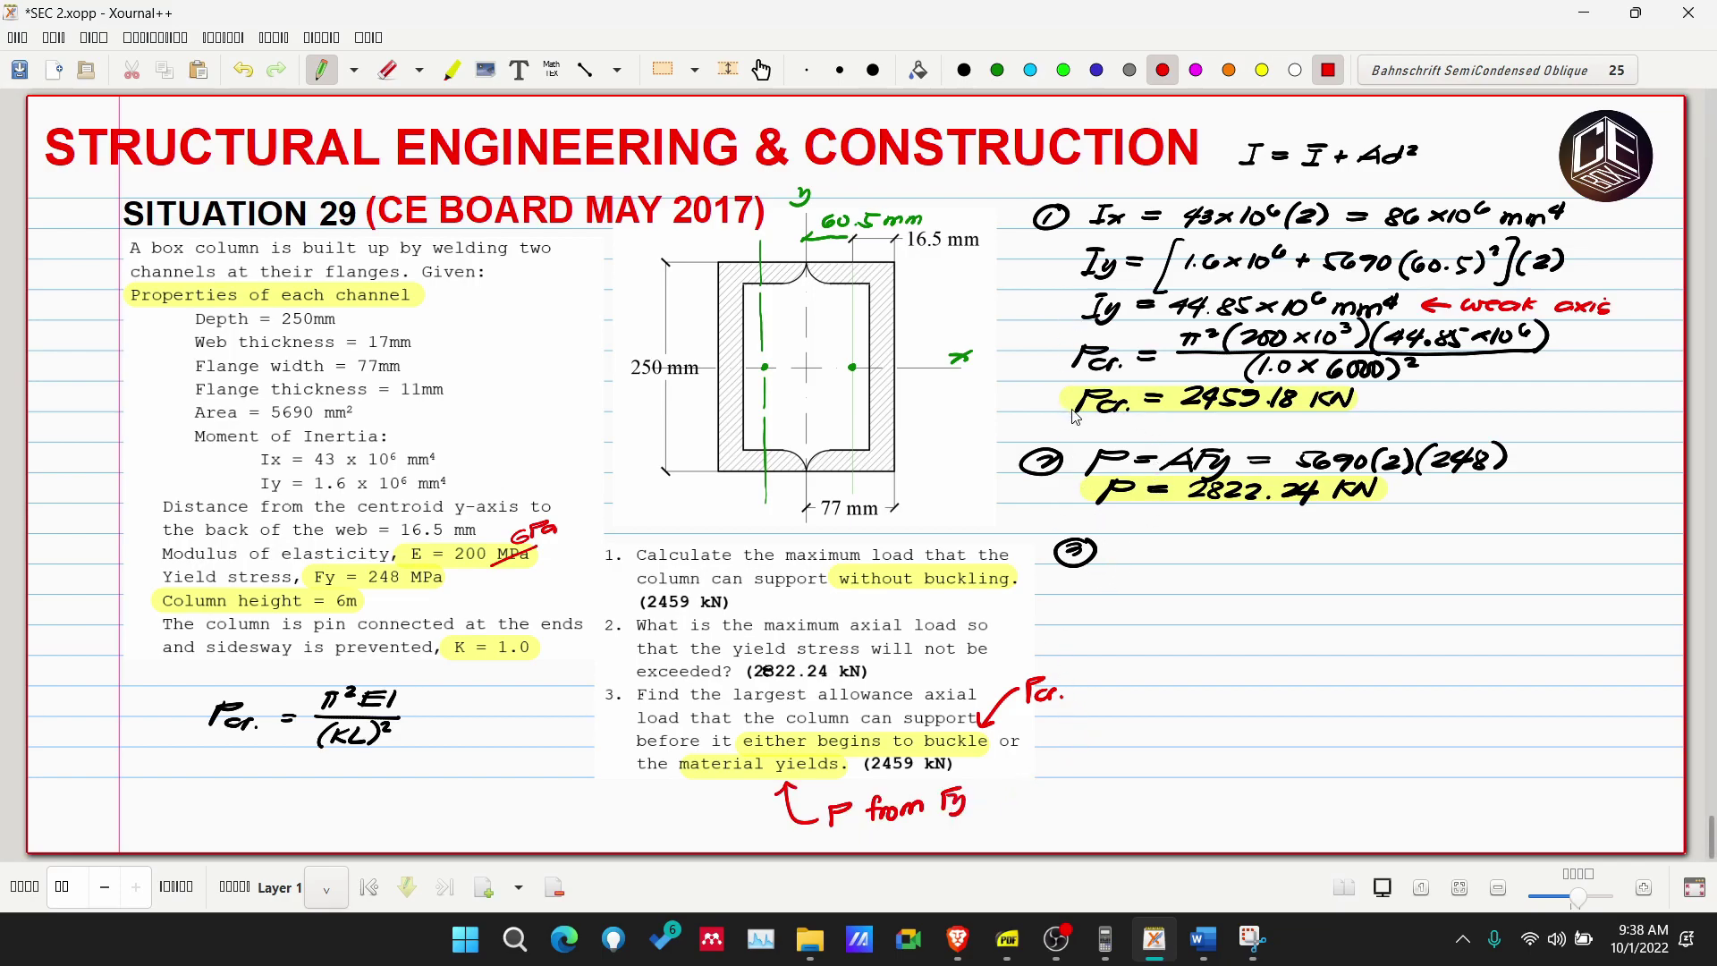
Mark P = 2822.24 KN in red, discarding the trial Pcr underline and the linking arrow.
mouse_move(1026, 416)
left_mouse_down()
mouse_move(1417, 435)
mouse_move(1492, 404)
left_mouse_up()
key("ctrl+z")
mouse_move(1056, 517)
left_mouse_down()
mouse_move(1368, 524)
mouse_move(1425, 495)
left_mouse_up()
left_click(964, 70)
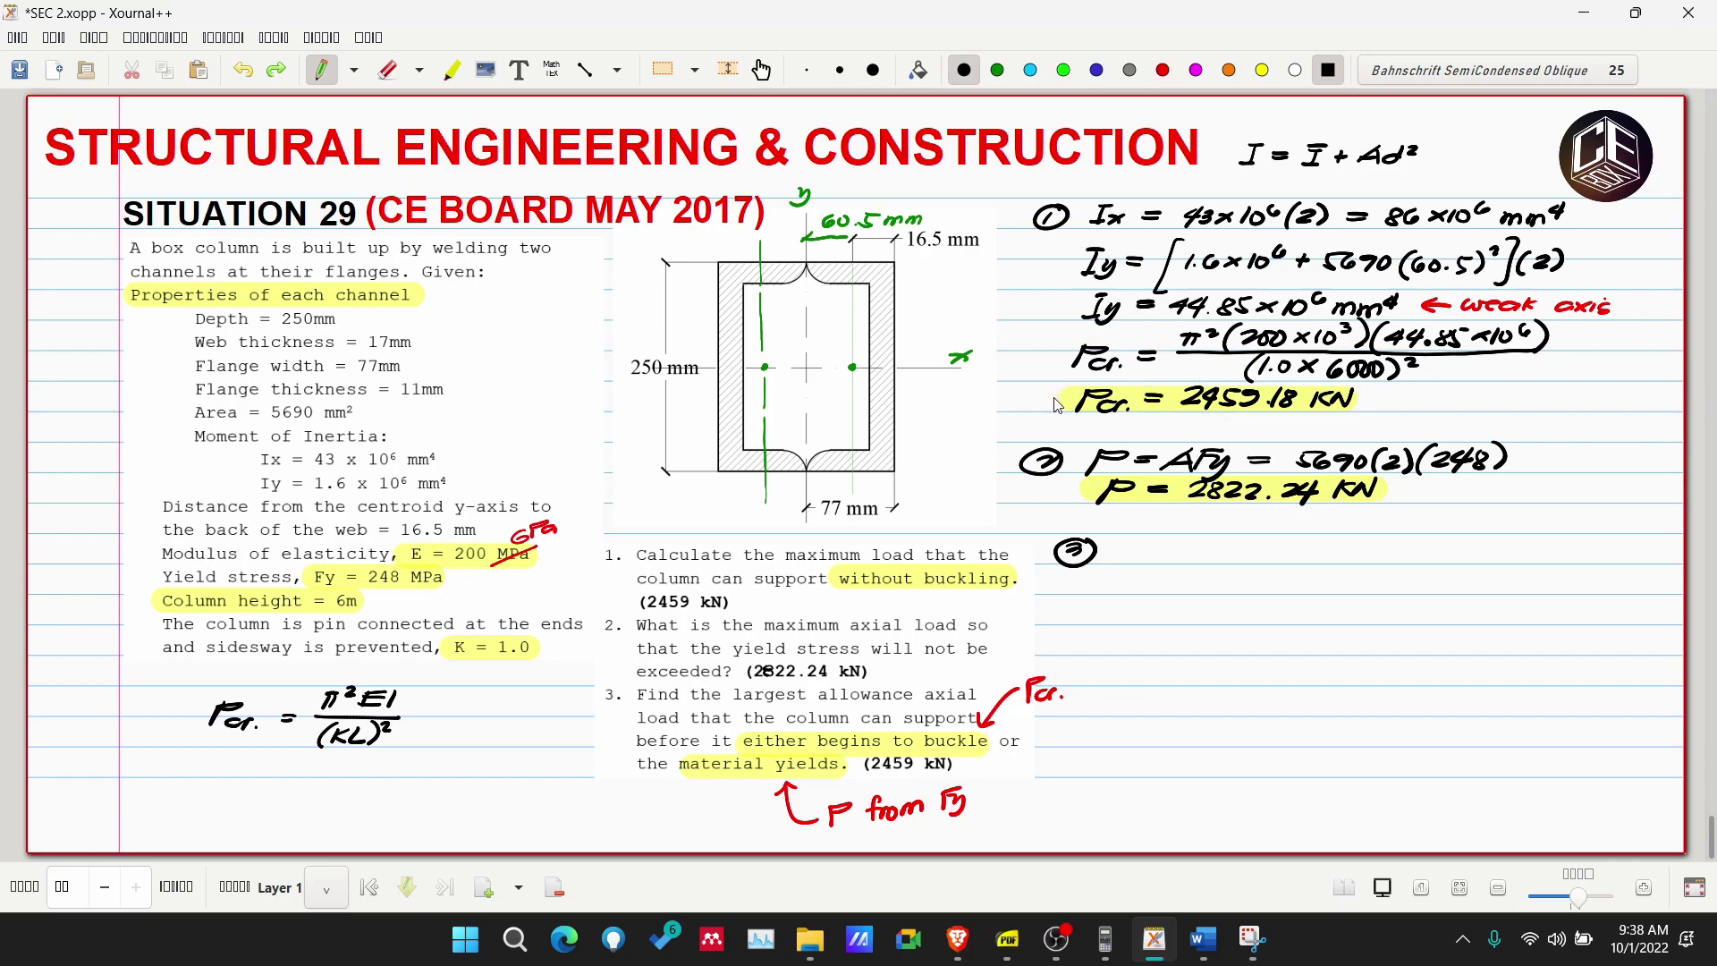
mouse_move(1054, 396)
left_mouse_down()
mouse_move(970, 481)
mouse_move(1063, 508)
left_mouse_up()
left_click_drag(1042, 387, 1044, 410)
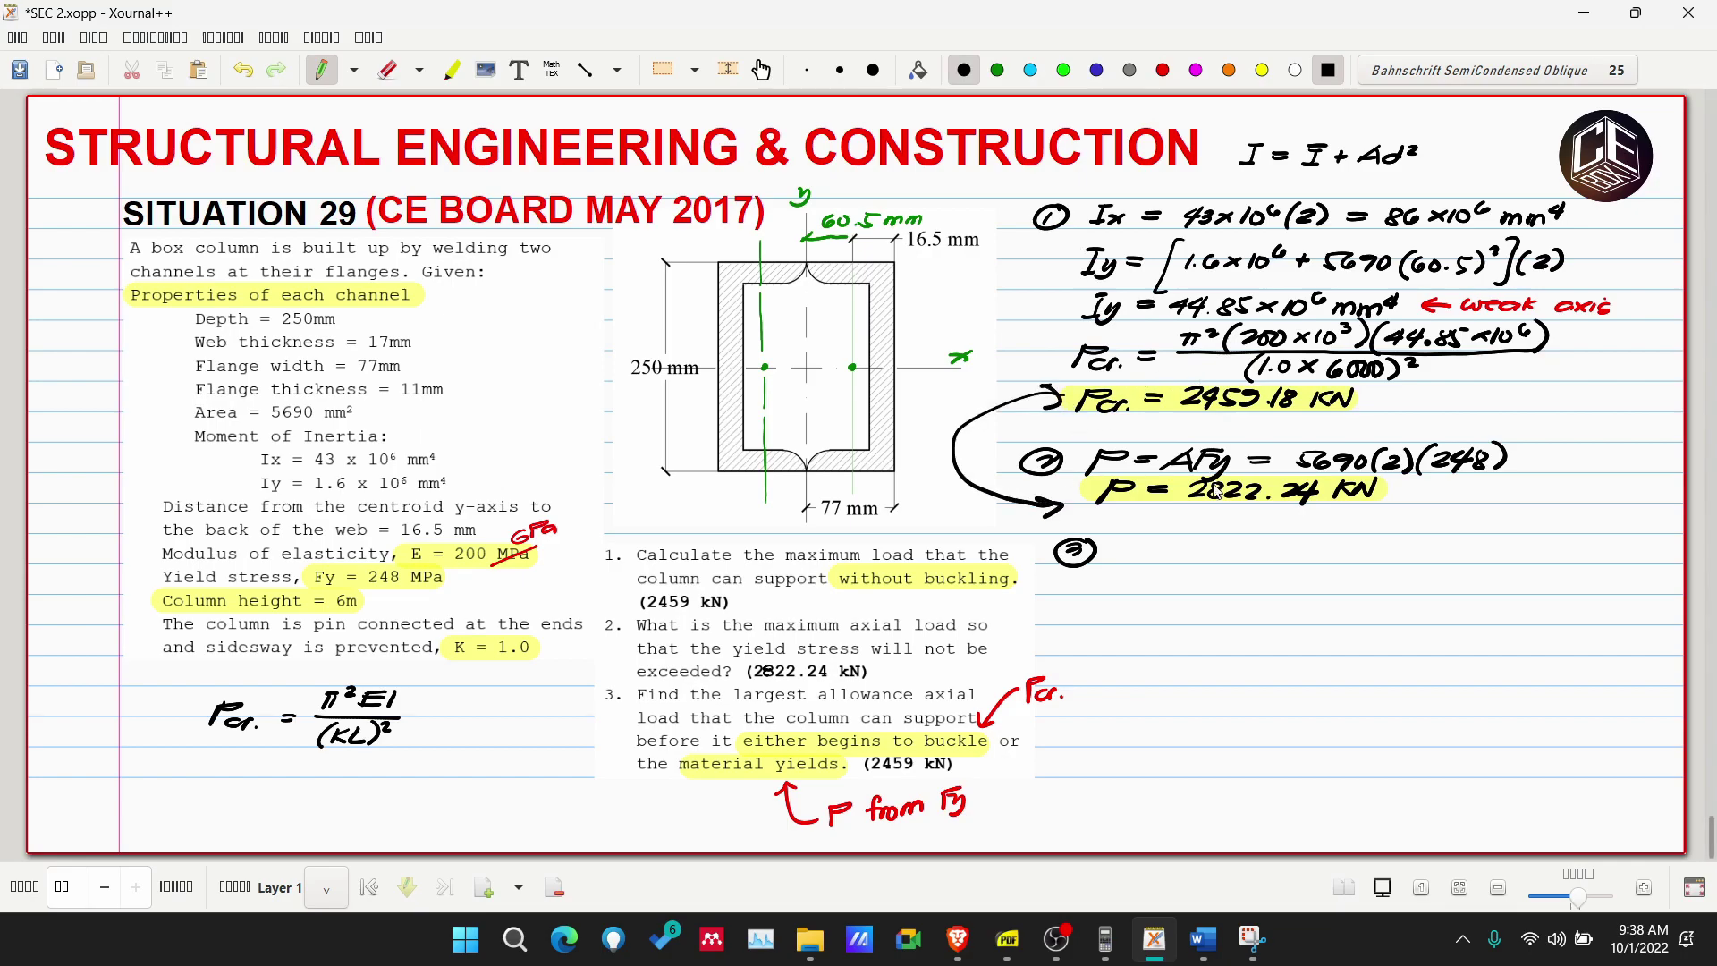
key("ctrl+z")
key("ctrl+z")
Write '∴ Pmax = 2459.18 KN' in black beside circled 3.
left_click(1121, 552)
left_click(1142, 547)
left_click(1145, 555)
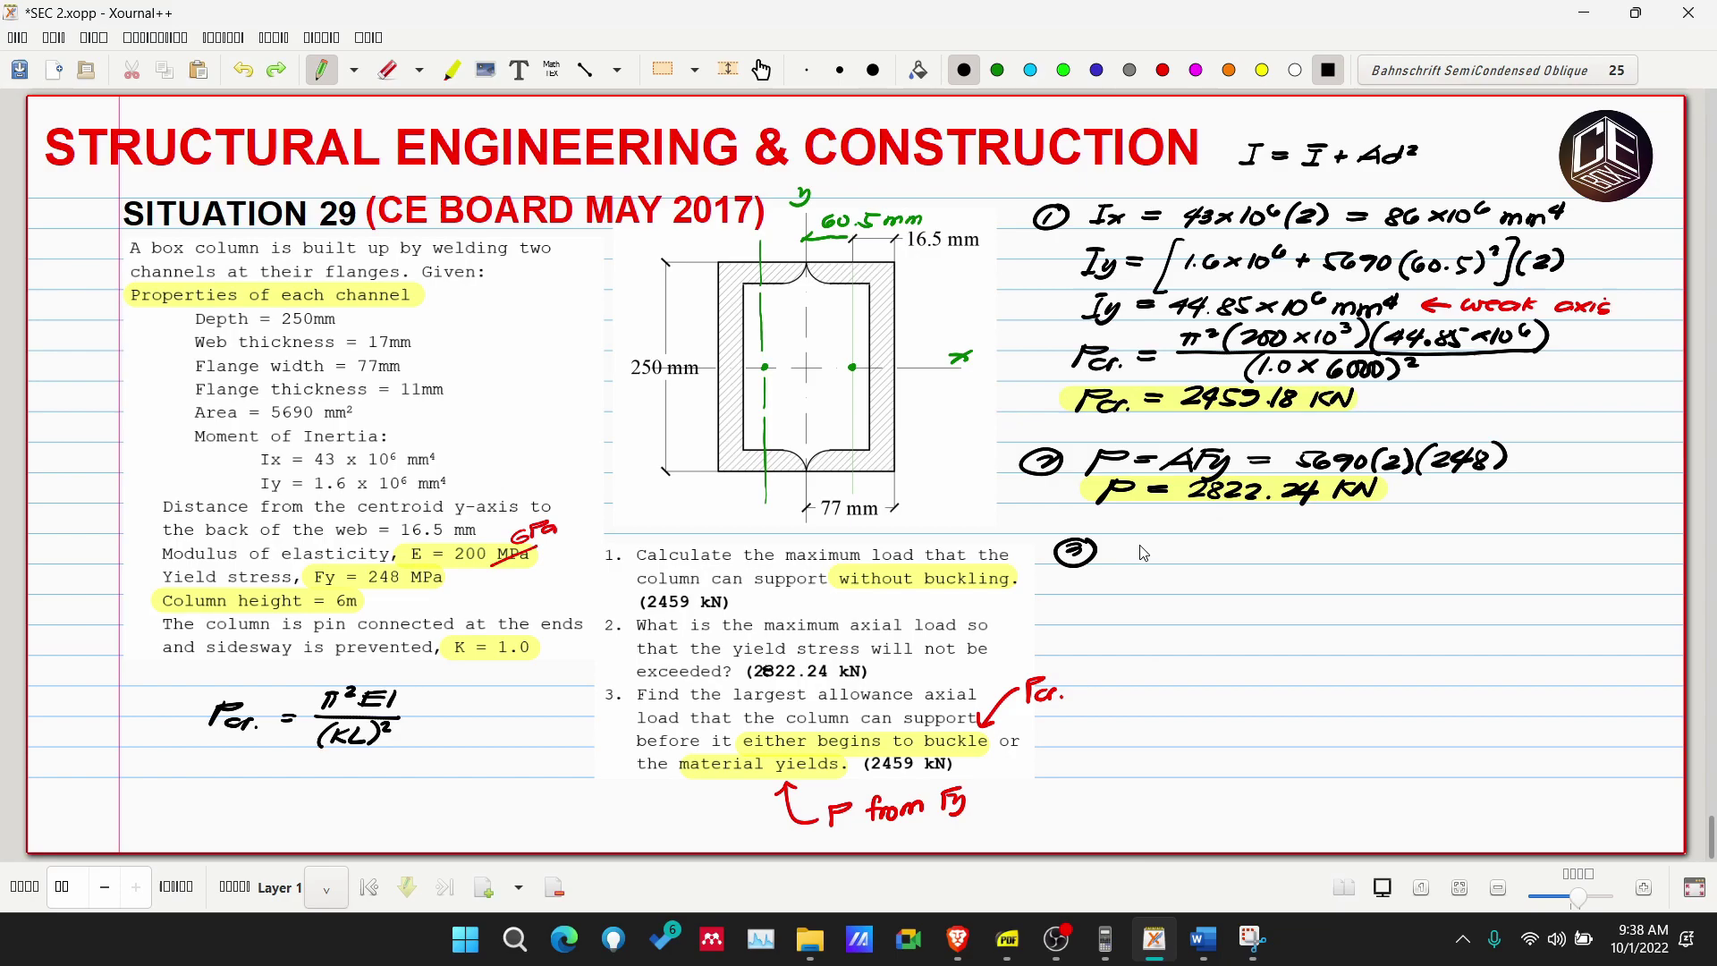
mouse_move(1185, 541)
left_mouse_down()
mouse_move(1173, 561)
mouse_move(1237, 563)
left_mouse_up()
mouse_move(1239, 552)
left_mouse_down()
mouse_move(1257, 565)
mouse_move(1242, 566)
mouse_move(1312, 548)
mouse_move(1346, 560)
left_mouse_up()
mouse_move(1356, 545)
left_mouse_down()
mouse_move(1359, 572)
mouse_move(1373, 565)
left_mouse_up()
left_click_drag(1378, 544, 1444, 560)
left_click_drag(1458, 546, 1454, 561)
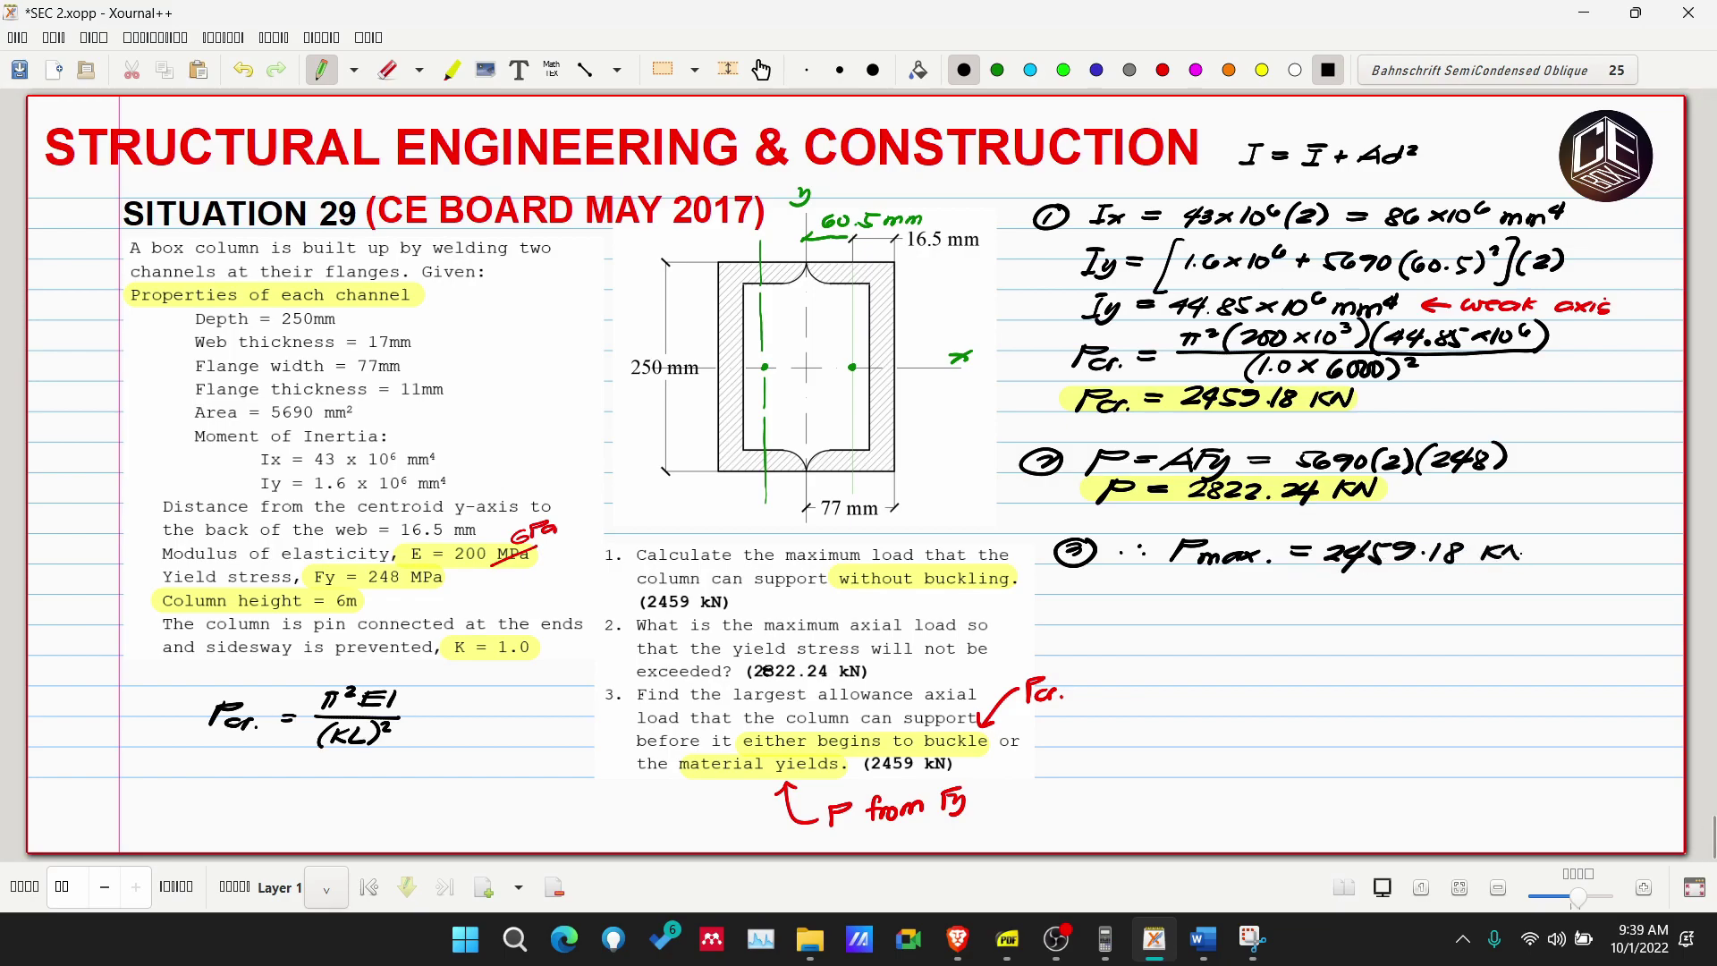
Highlight 'Pmax = 2459.18 KN' in yellow, then return to the black pen.
left_click(451, 69)
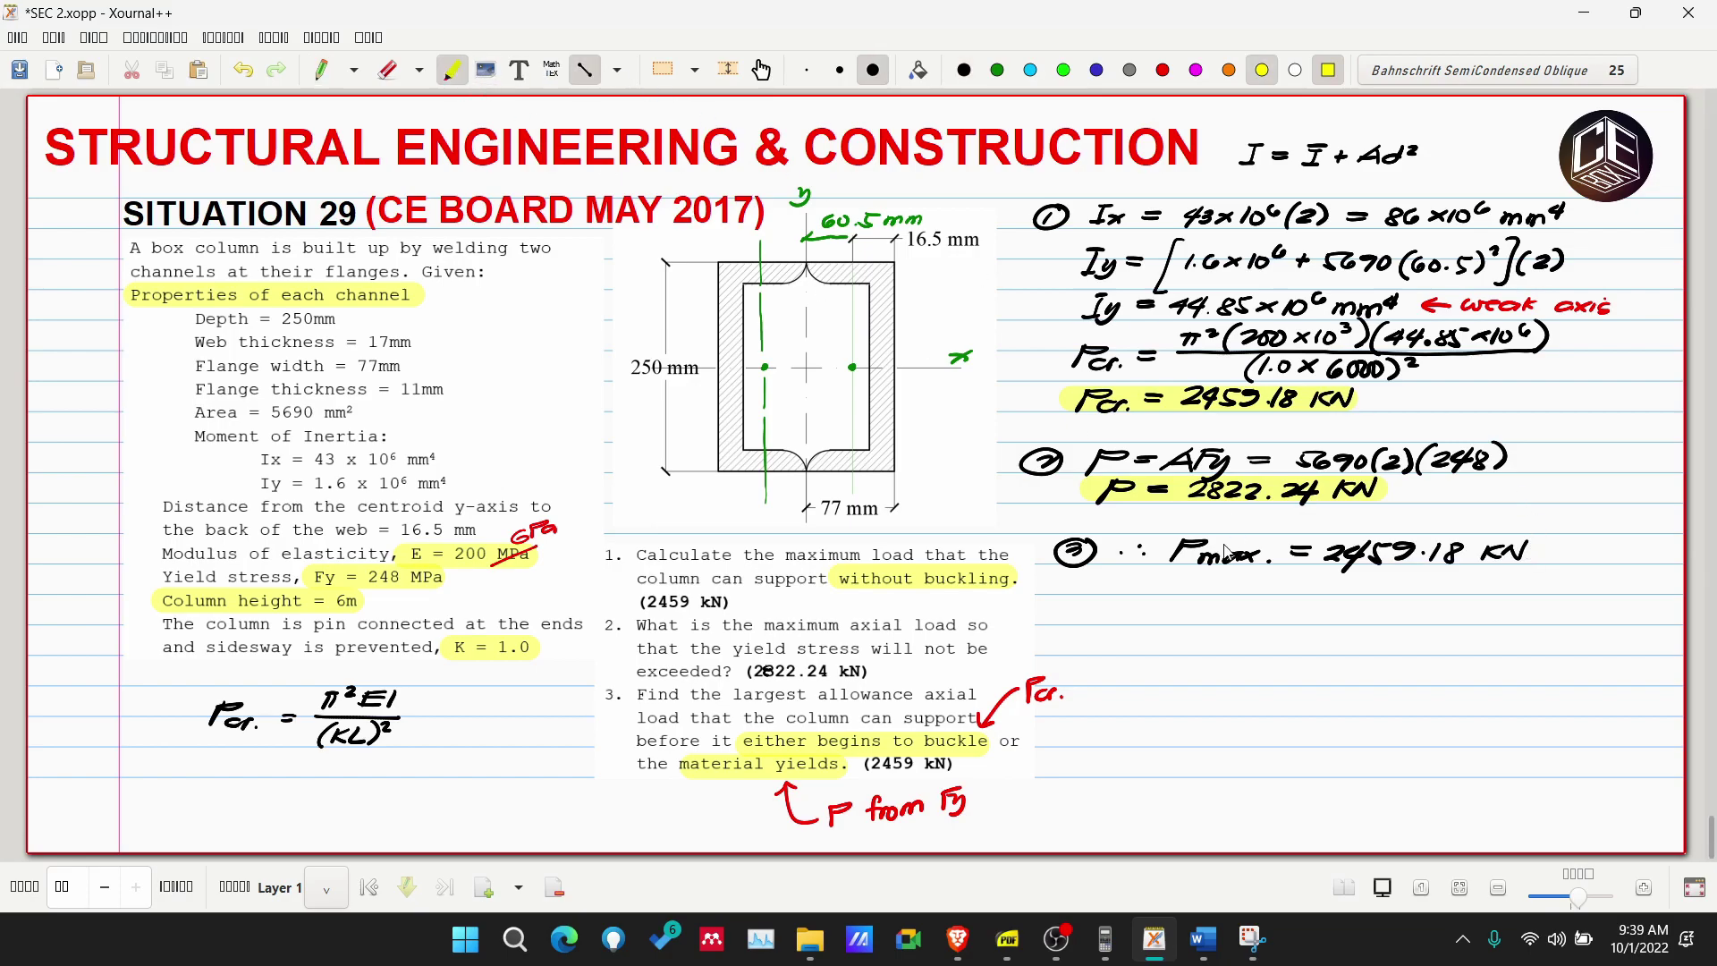
left_click_drag(1172, 553, 1540, 552)
key("ctrl+shift+p")
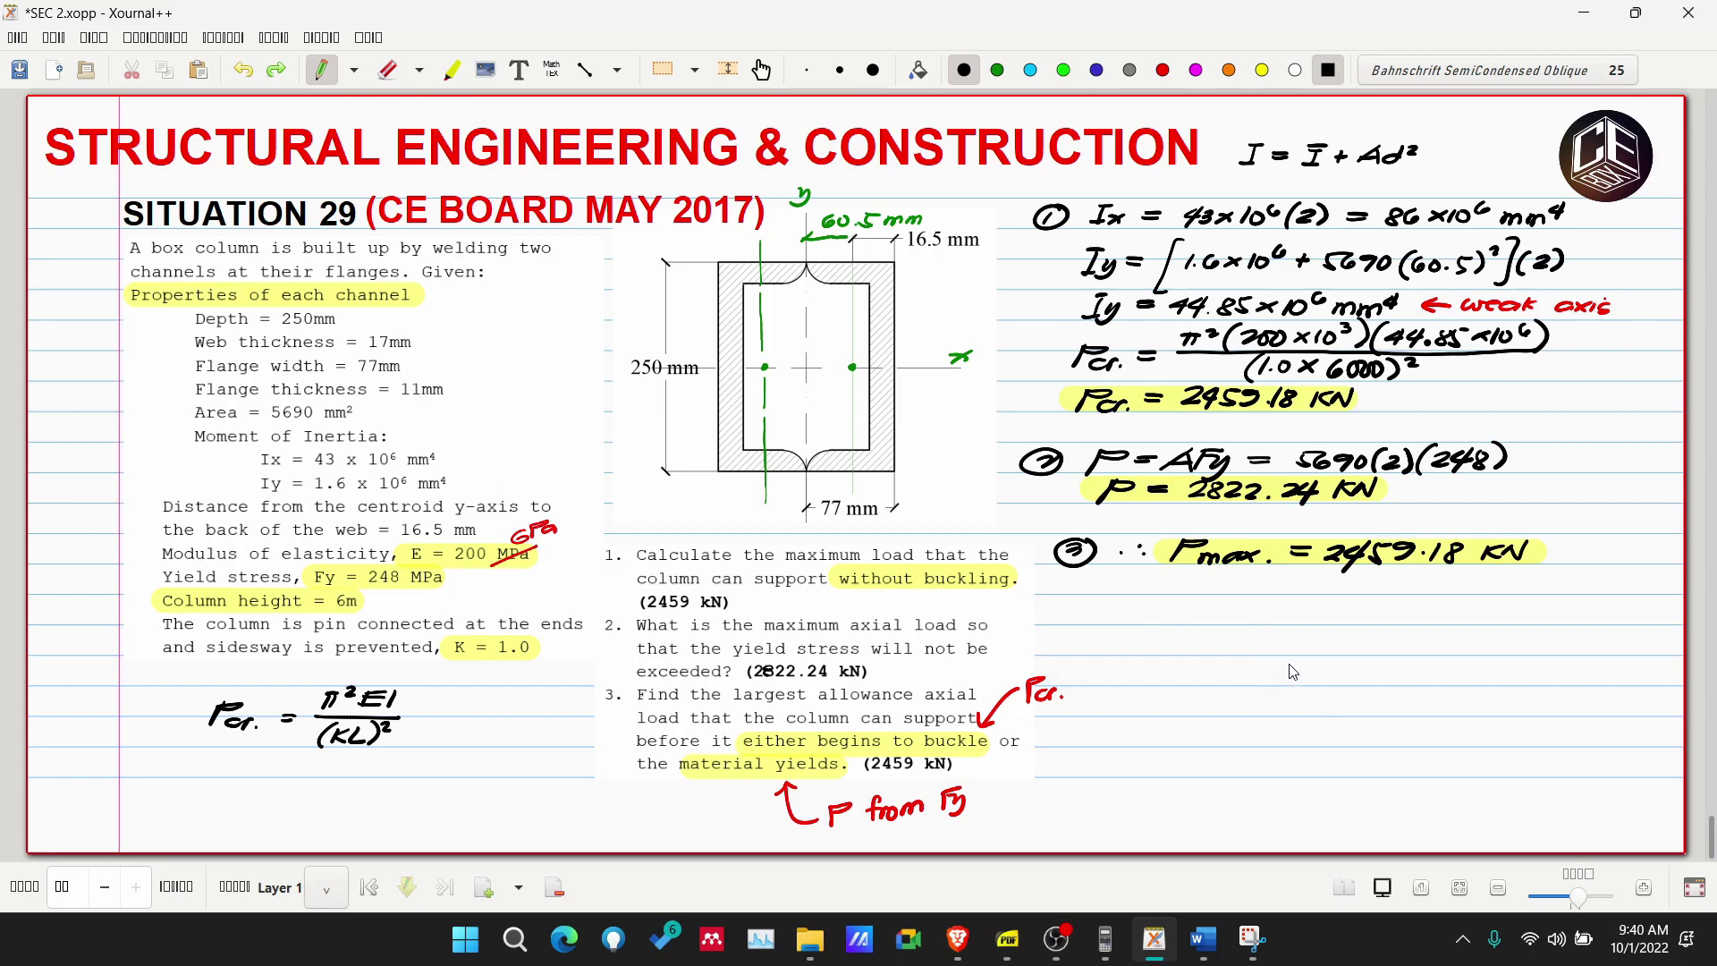
Write the slenderness limit KL/r ≤ 4.71√(E/Fy) below Pmax, undoing the trial circles around it.
mouse_move(1162, 608)
left_mouse_down()
mouse_move(1154, 625)
mouse_move(1205, 627)
mouse_move(1125, 615)
mouse_move(1353, 637)
mouse_move(1395, 595)
mouse_move(1451, 595)
mouse_move(1384, 625)
mouse_move(1423, 666)
left_mouse_up()
key("ctrl+z")
mouse_move(1471, 612)
left_mouse_down()
mouse_move(1315, 570)
mouse_move(1316, 729)
mouse_move(1471, 604)
mouse_move(1341, 568)
mouse_move(1577, 642)
mouse_move(1413, 559)
left_mouse_up()
key("ctrl+z")
key("ctrl+z")
Write Pn = Fcr·Ag below the slenderness limit, removing the trial circle and underline on Fcr.
mouse_move(1164, 678)
left_mouse_down()
mouse_move(1157, 704)
mouse_move(1232, 687)
left_mouse_up()
left_click_drag(1213, 695, 1232, 695)
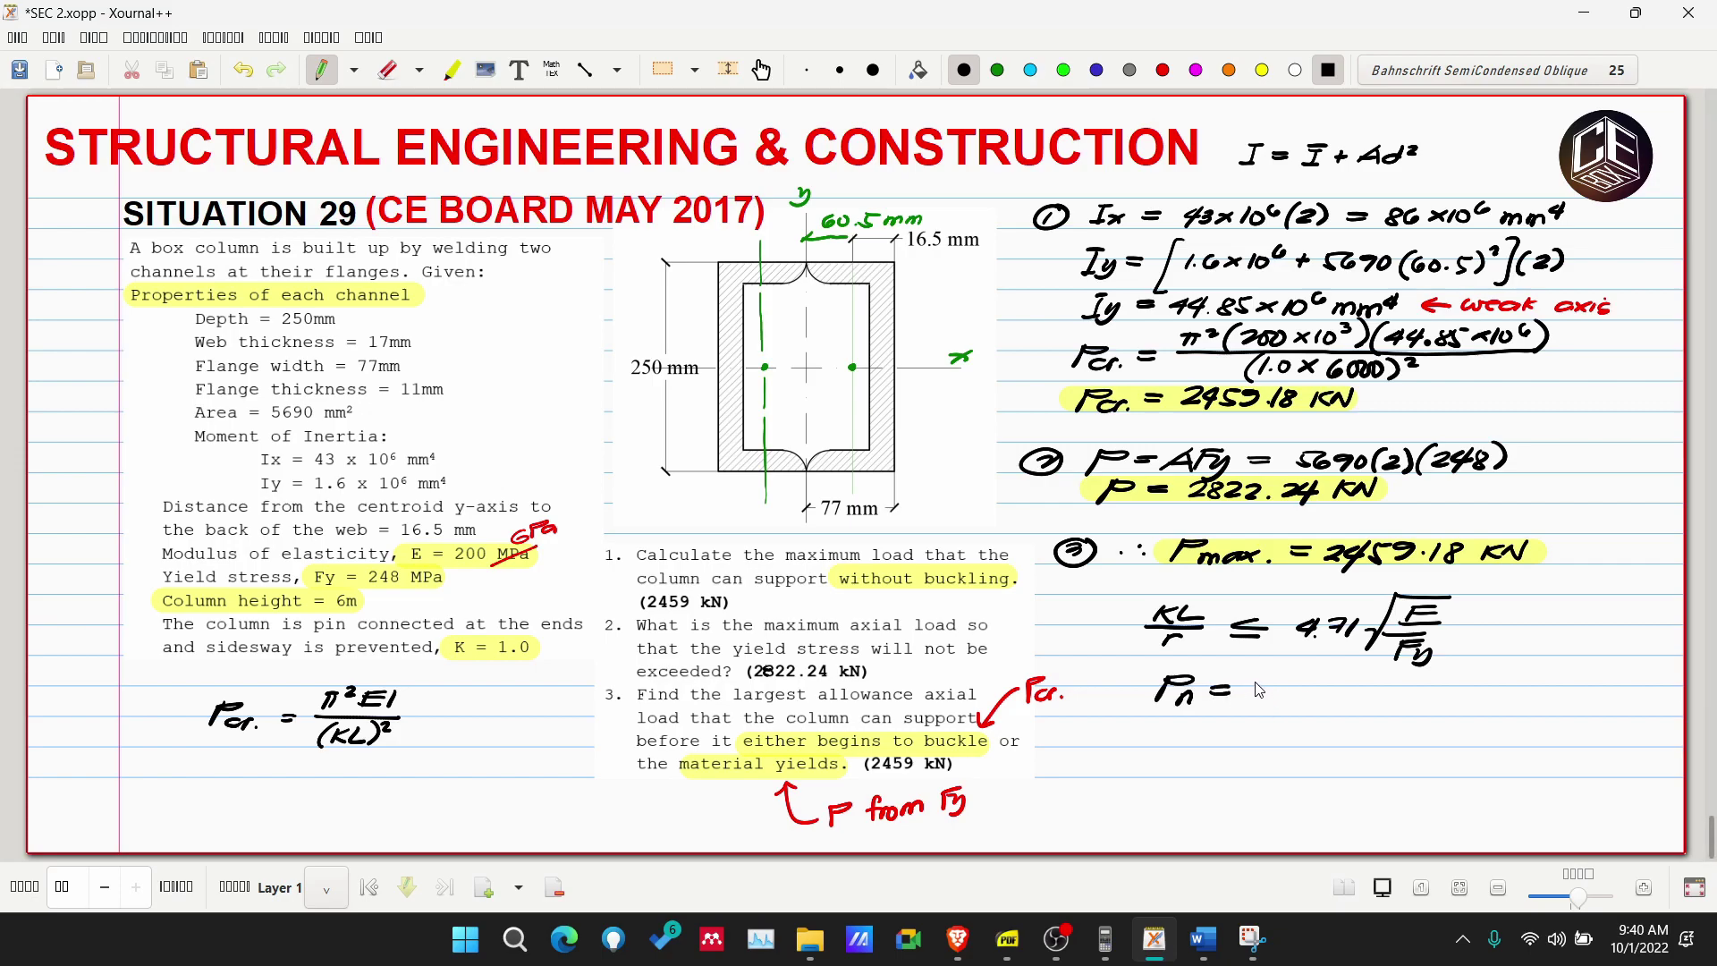
mouse_move(1256, 680)
left_mouse_down()
mouse_move(1250, 704)
mouse_move(1279, 680)
left_mouse_up()
left_click_drag(1278, 695, 1327, 696)
mouse_move(1343, 694)
left_mouse_down()
mouse_move(1333, 709)
mouse_move(1279, 655)
mouse_move(1301, 722)
left_mouse_up()
key("ctrl+z")
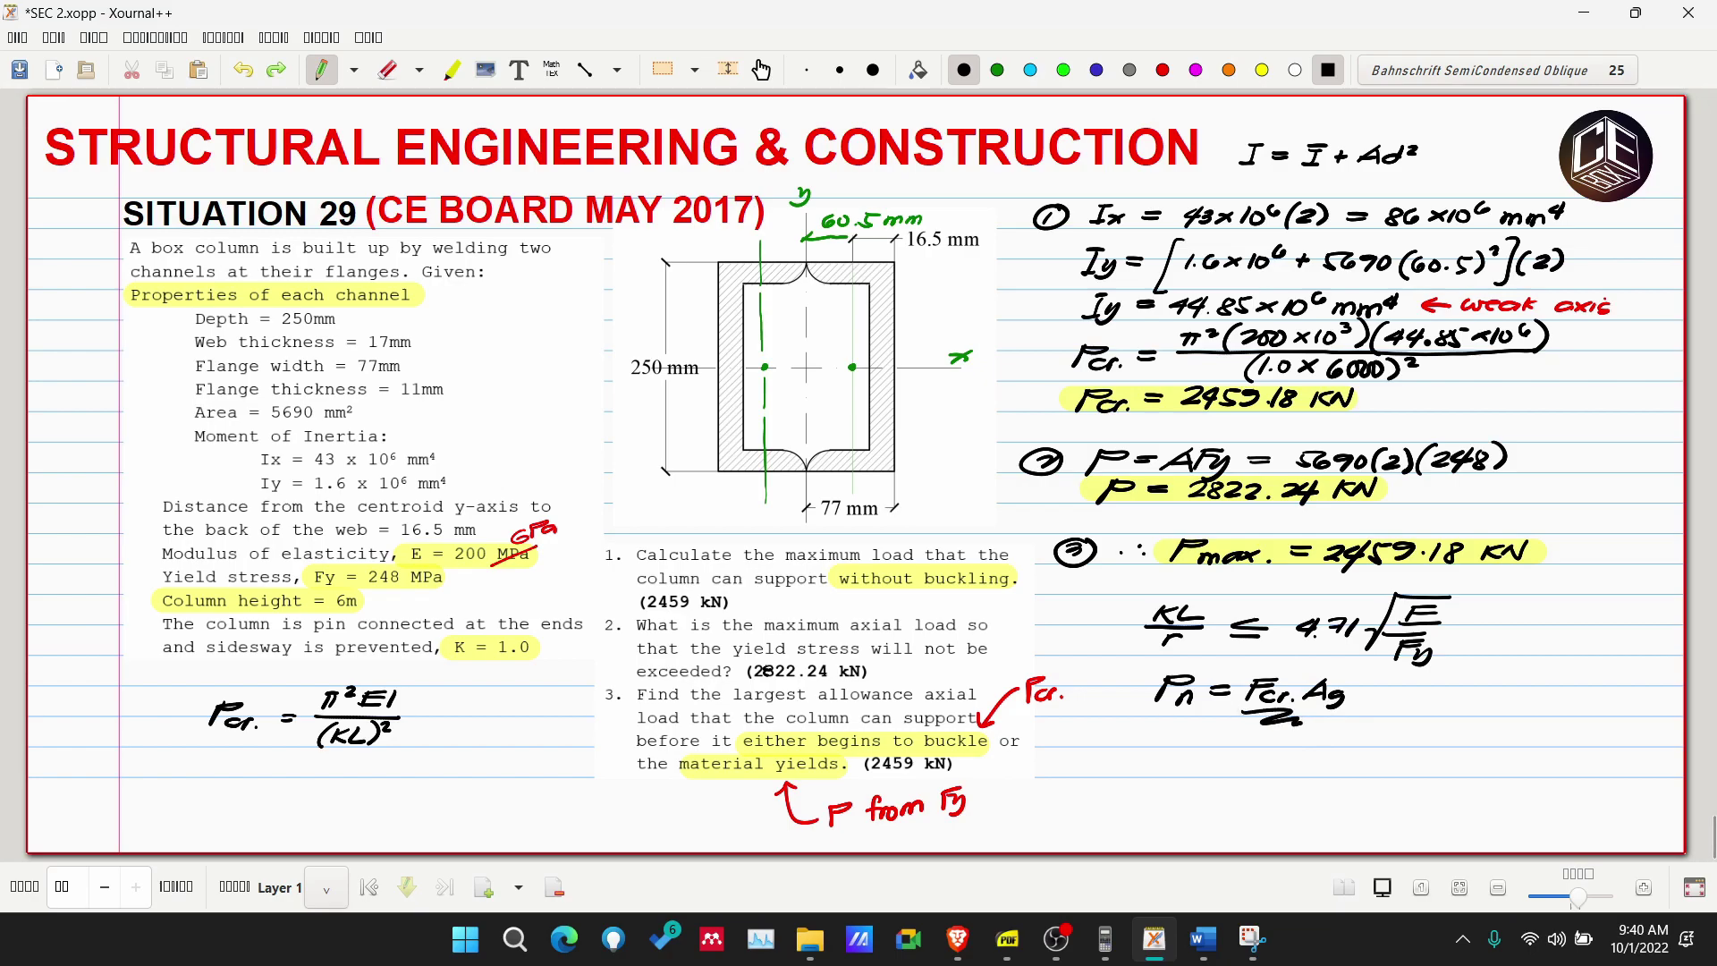
key("ctrl+z")
key("ctrl+y")
key("ctrl+z")
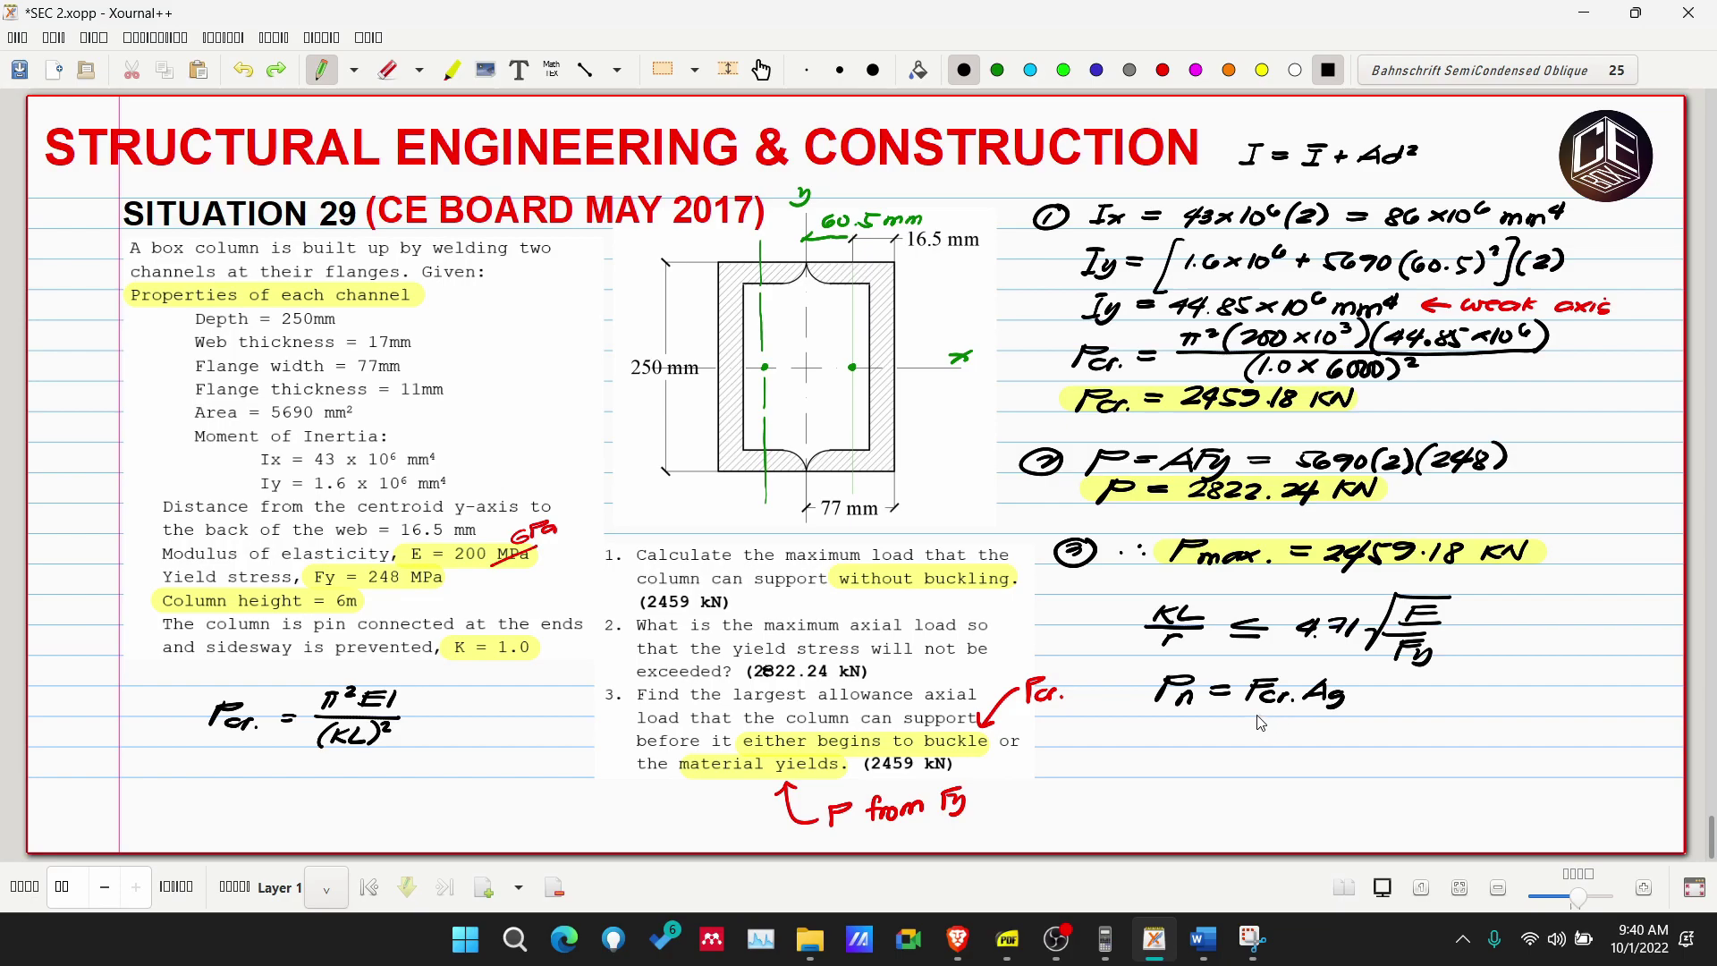
Try circling Pn and underlining 'without buckling' in question 1, undoing both marks.
mouse_move(1167, 712)
left_mouse_down()
mouse_move(1128, 671)
mouse_move(1118, 711)
mouse_move(1221, 688)
left_mouse_up()
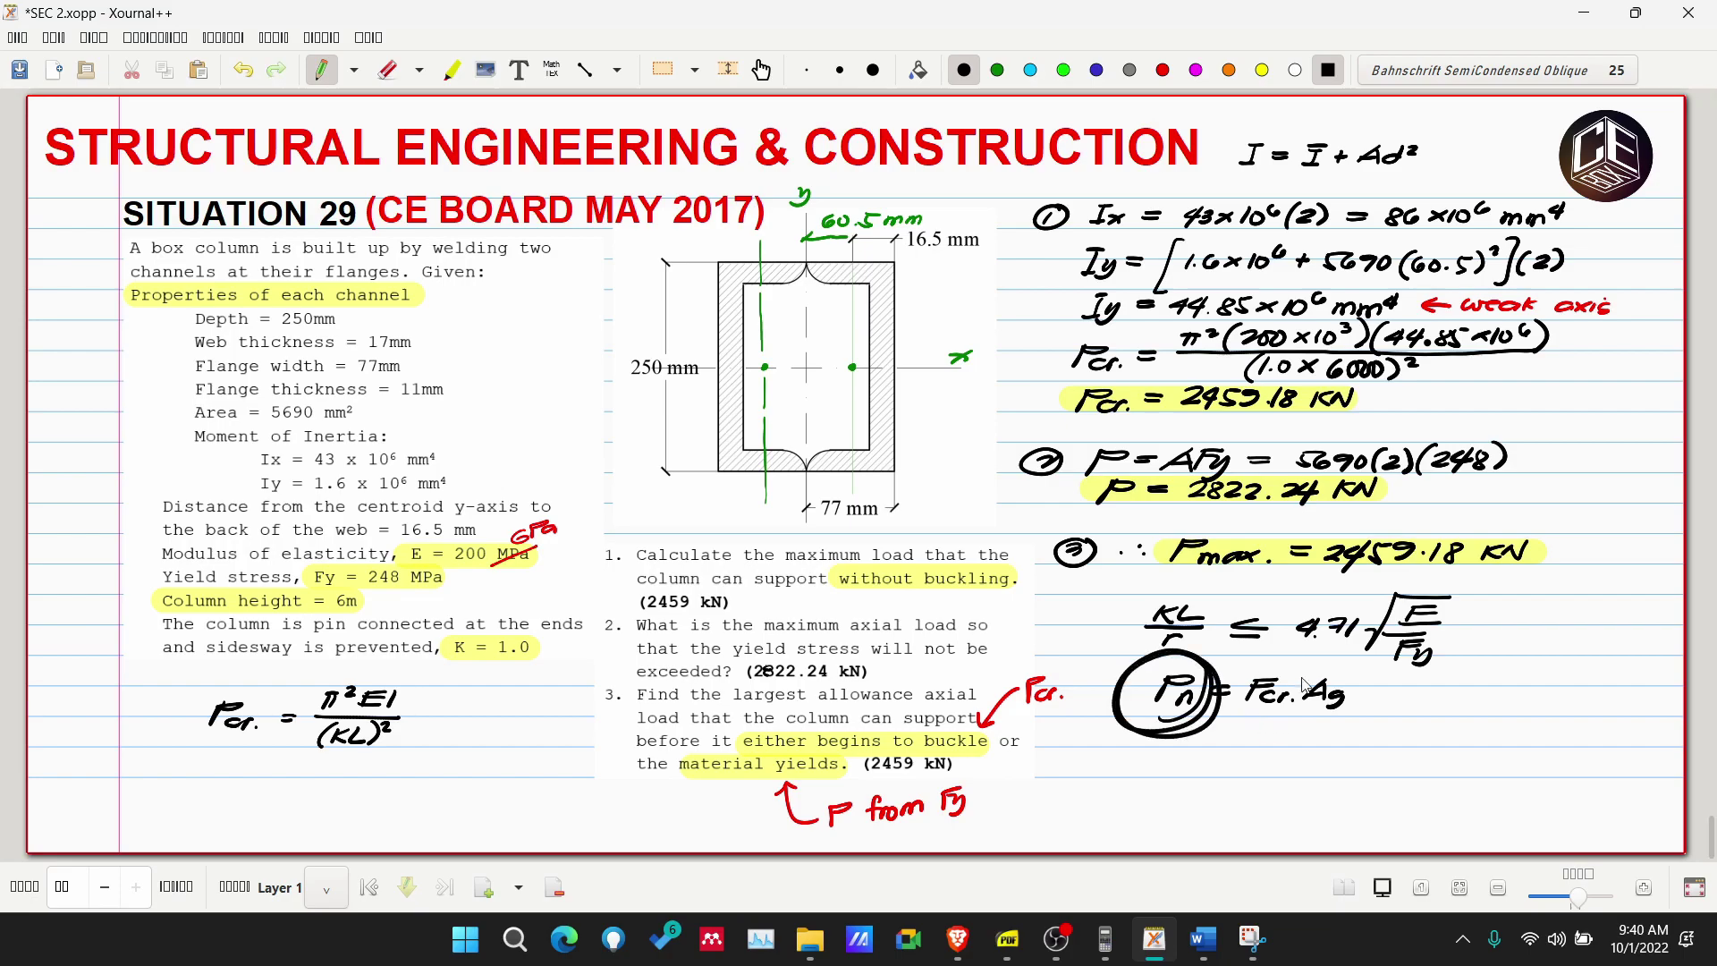
key("ctrl+z")
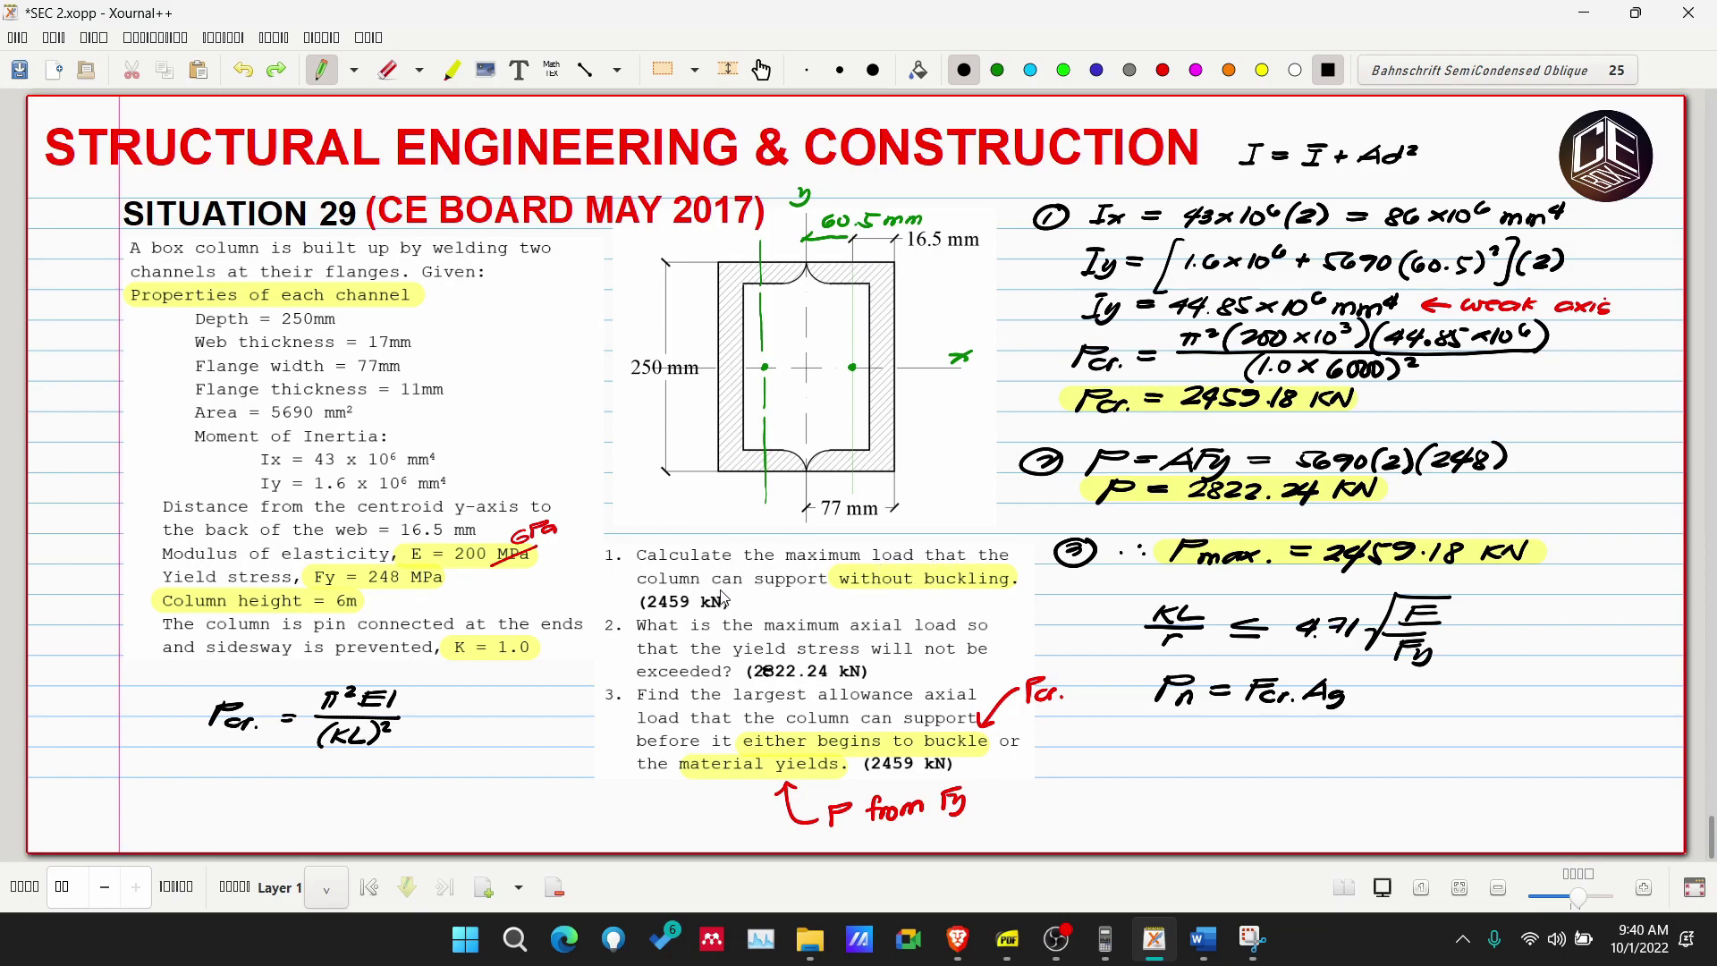
left_click_drag(832, 595, 1037, 590)
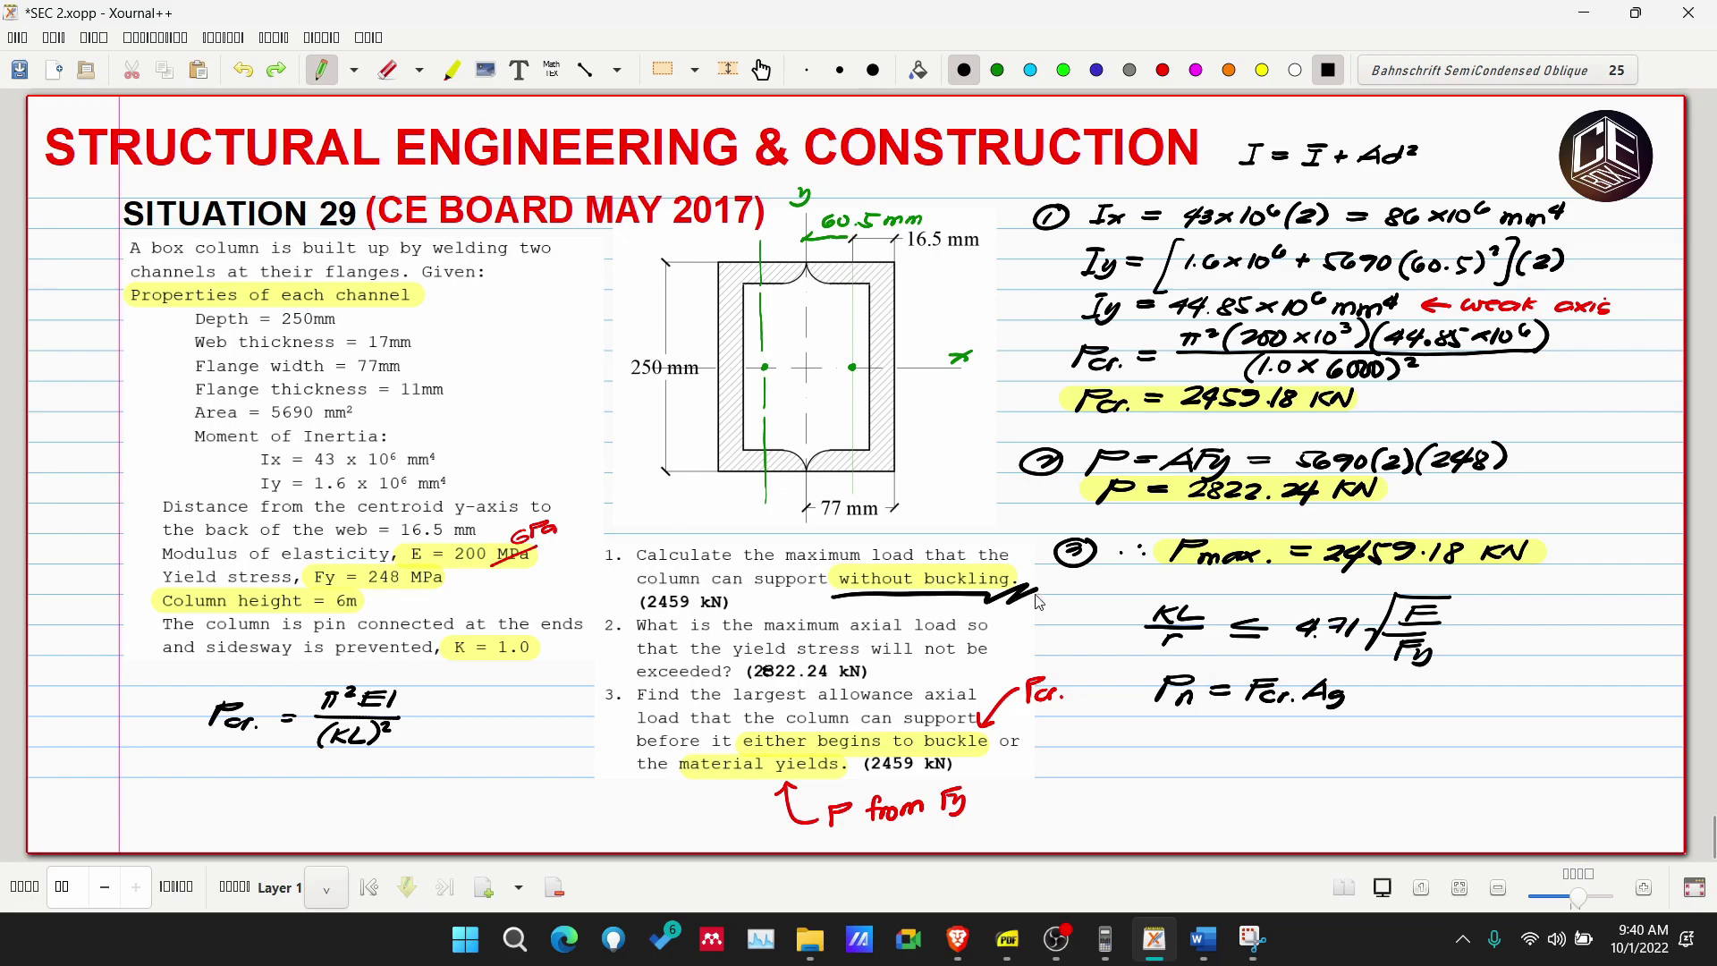
key("ctrl+z")
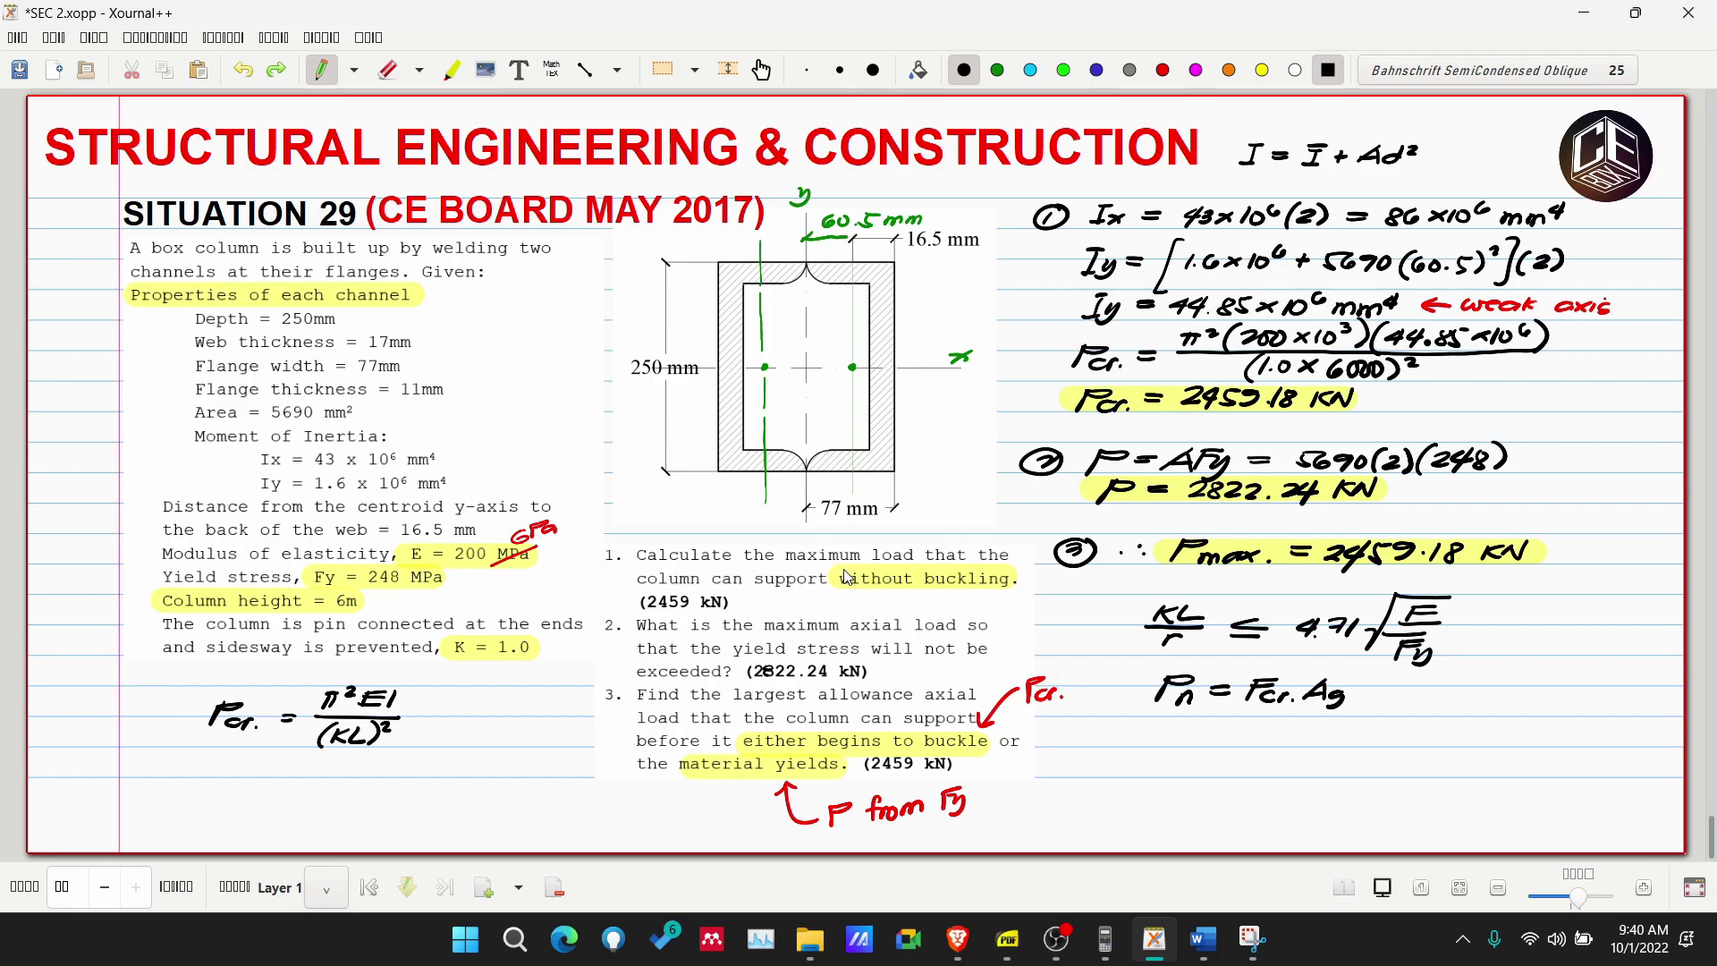
Draw the column's vertical edges to the right of Pn = Fcr·Ag, redoing misplaced strokes.
left_click_drag(1541, 602, 1550, 771)
key("ctrl+z")
left_click_drag(1554, 594, 1558, 752)
key("ctrl+z")
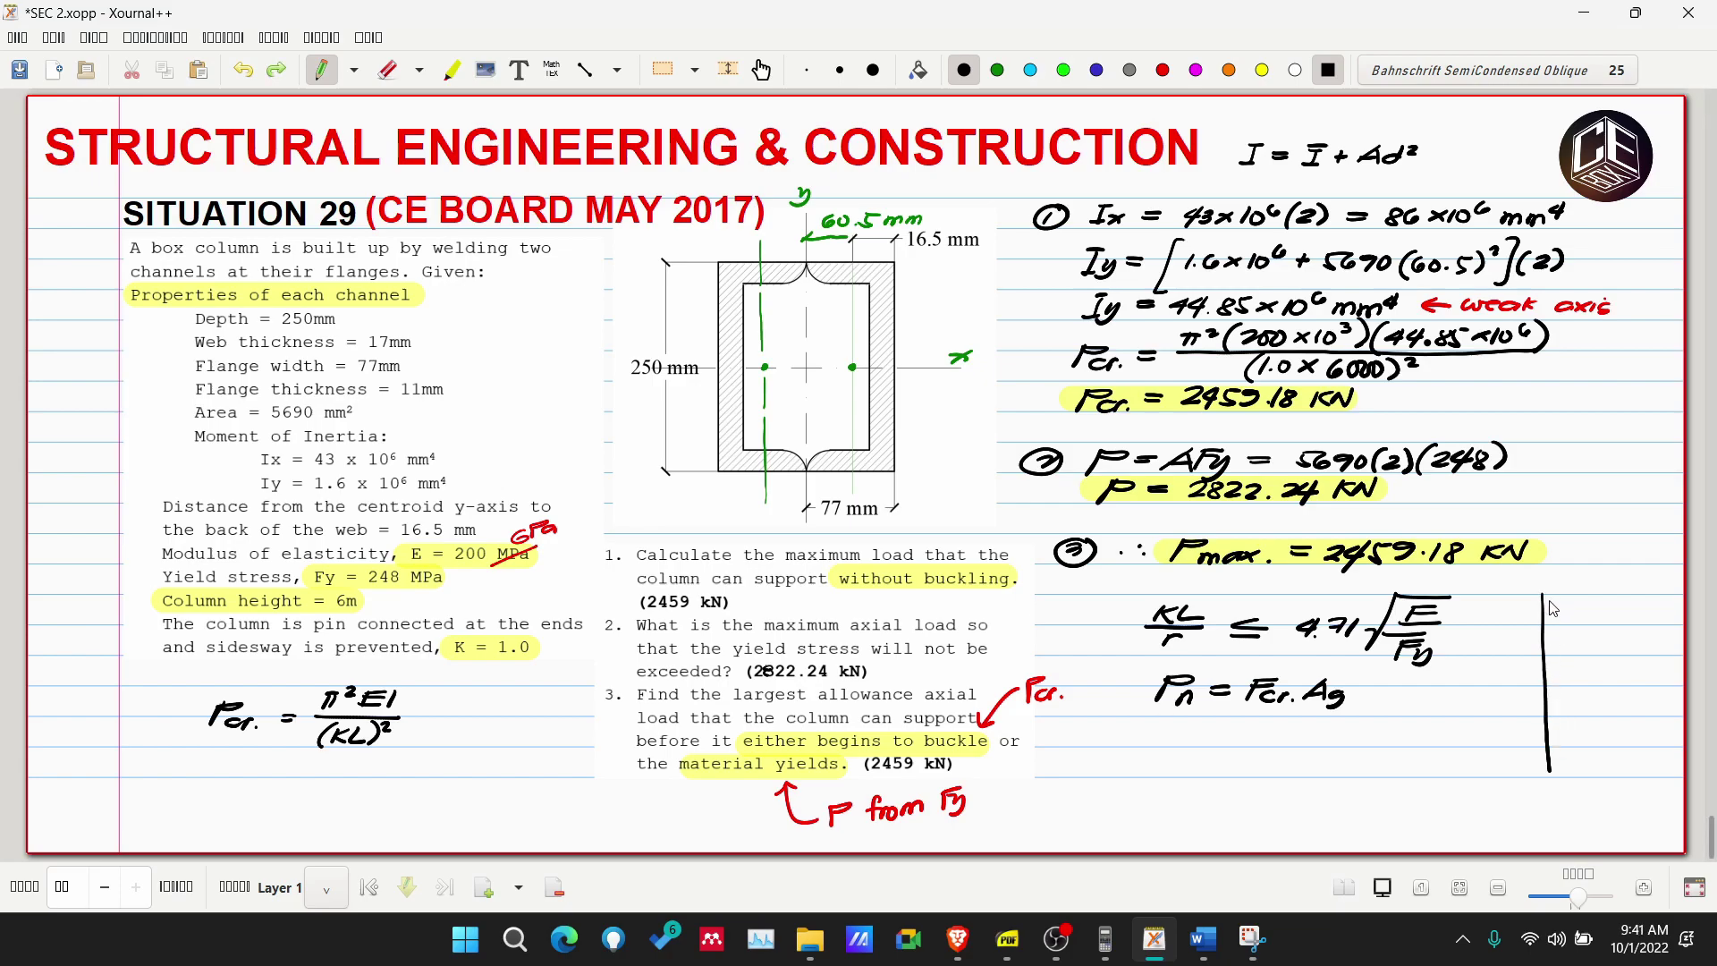
mouse_move(1551, 595)
left_mouse_down()
mouse_move(1549, 787)
mouse_move(1578, 789)
mouse_move(1531, 796)
mouse_move(1584, 792)
mouse_move(1526, 806)
left_mouse_up()
Add hatched pin supports at the bottom and top of the column.
left_click_drag(1548, 794, 1548, 807)
left_click_drag(1569, 794, 1558, 807)
left_click_drag(1579, 794, 1569, 807)
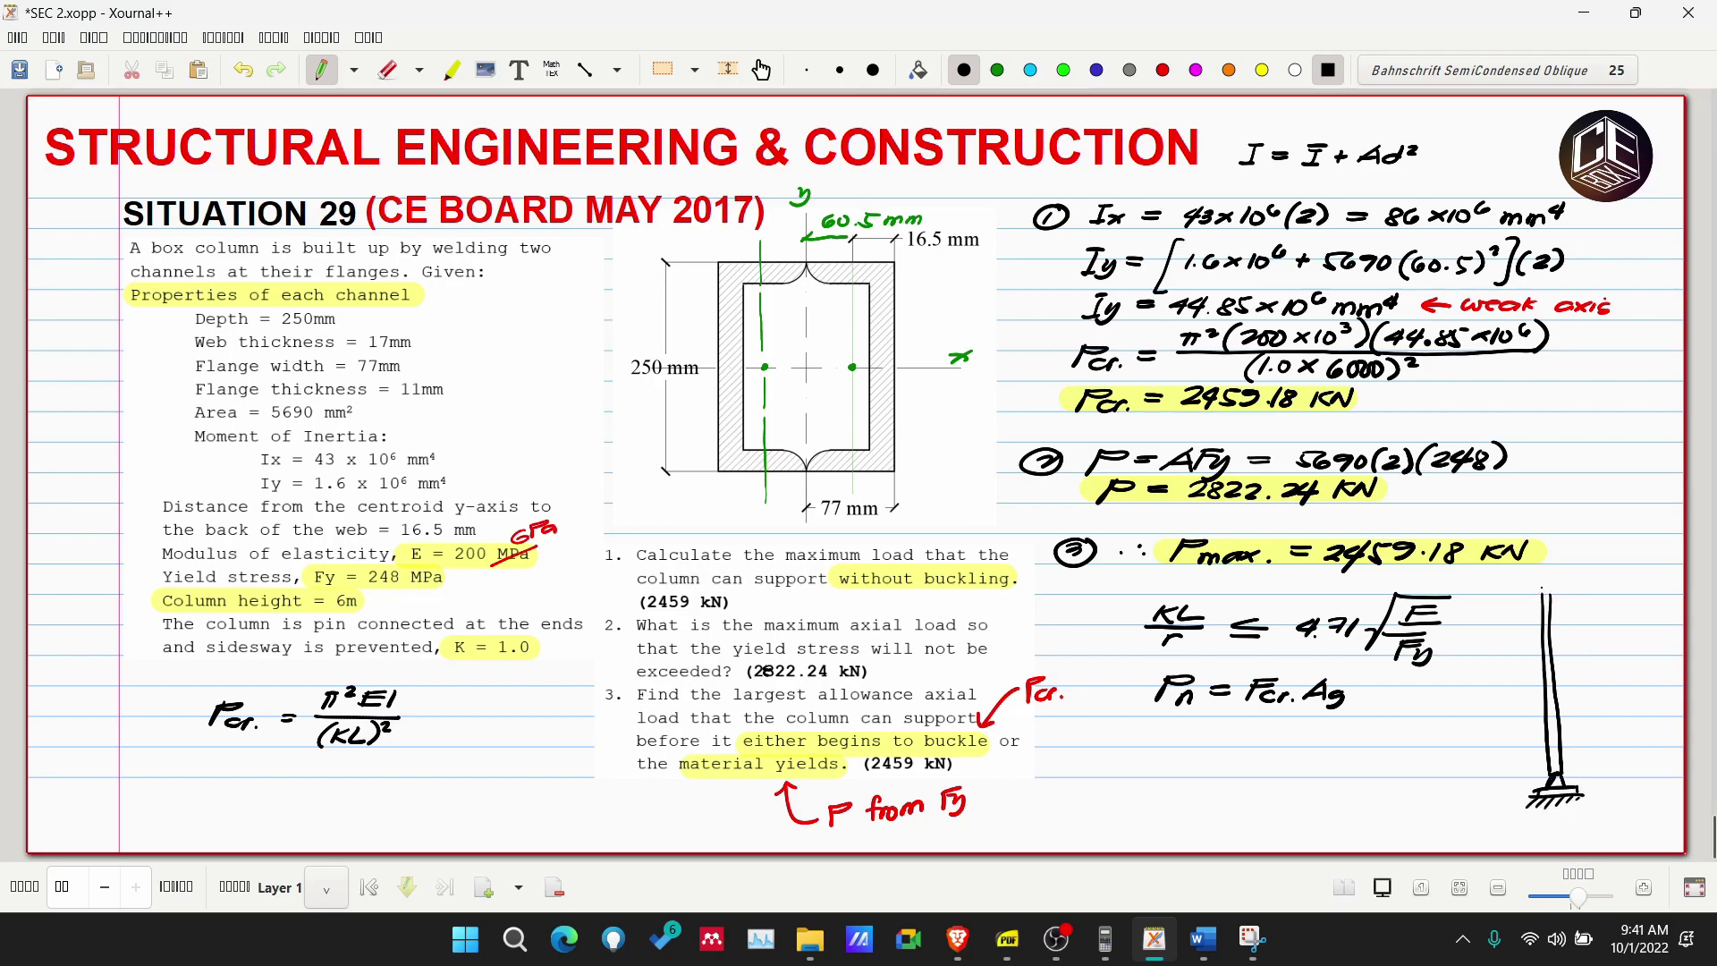
mouse_move(1553, 598)
left_mouse_down()
mouse_move(1547, 581)
mouse_move(1568, 580)
mouse_move(1525, 577)
mouse_move(1570, 577)
left_mouse_up()
left_click_drag(1551, 570, 1554, 577)
left_click_drag(1573, 570, 1565, 577)
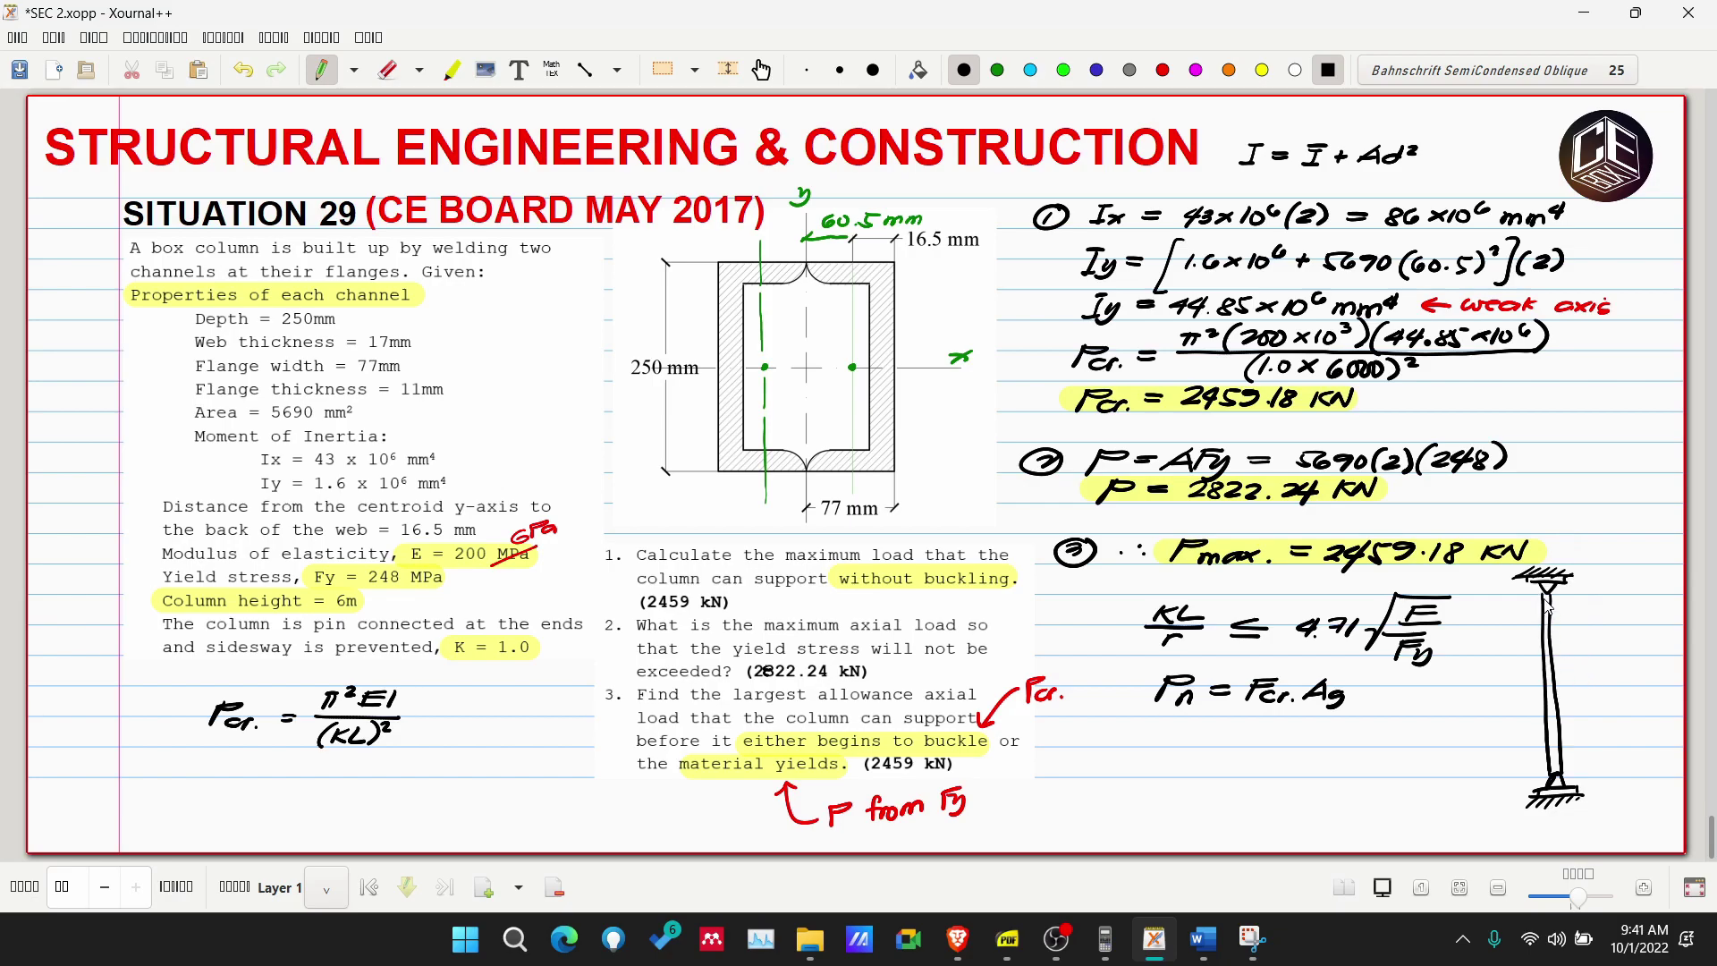
Try a buckled-shape curve and loops around Fcr and Pn = Fcr·Ag, undoing each.
mouse_move(1544, 592)
left_mouse_down()
mouse_move(1514, 645)
mouse_move(1540, 702)
left_mouse_up()
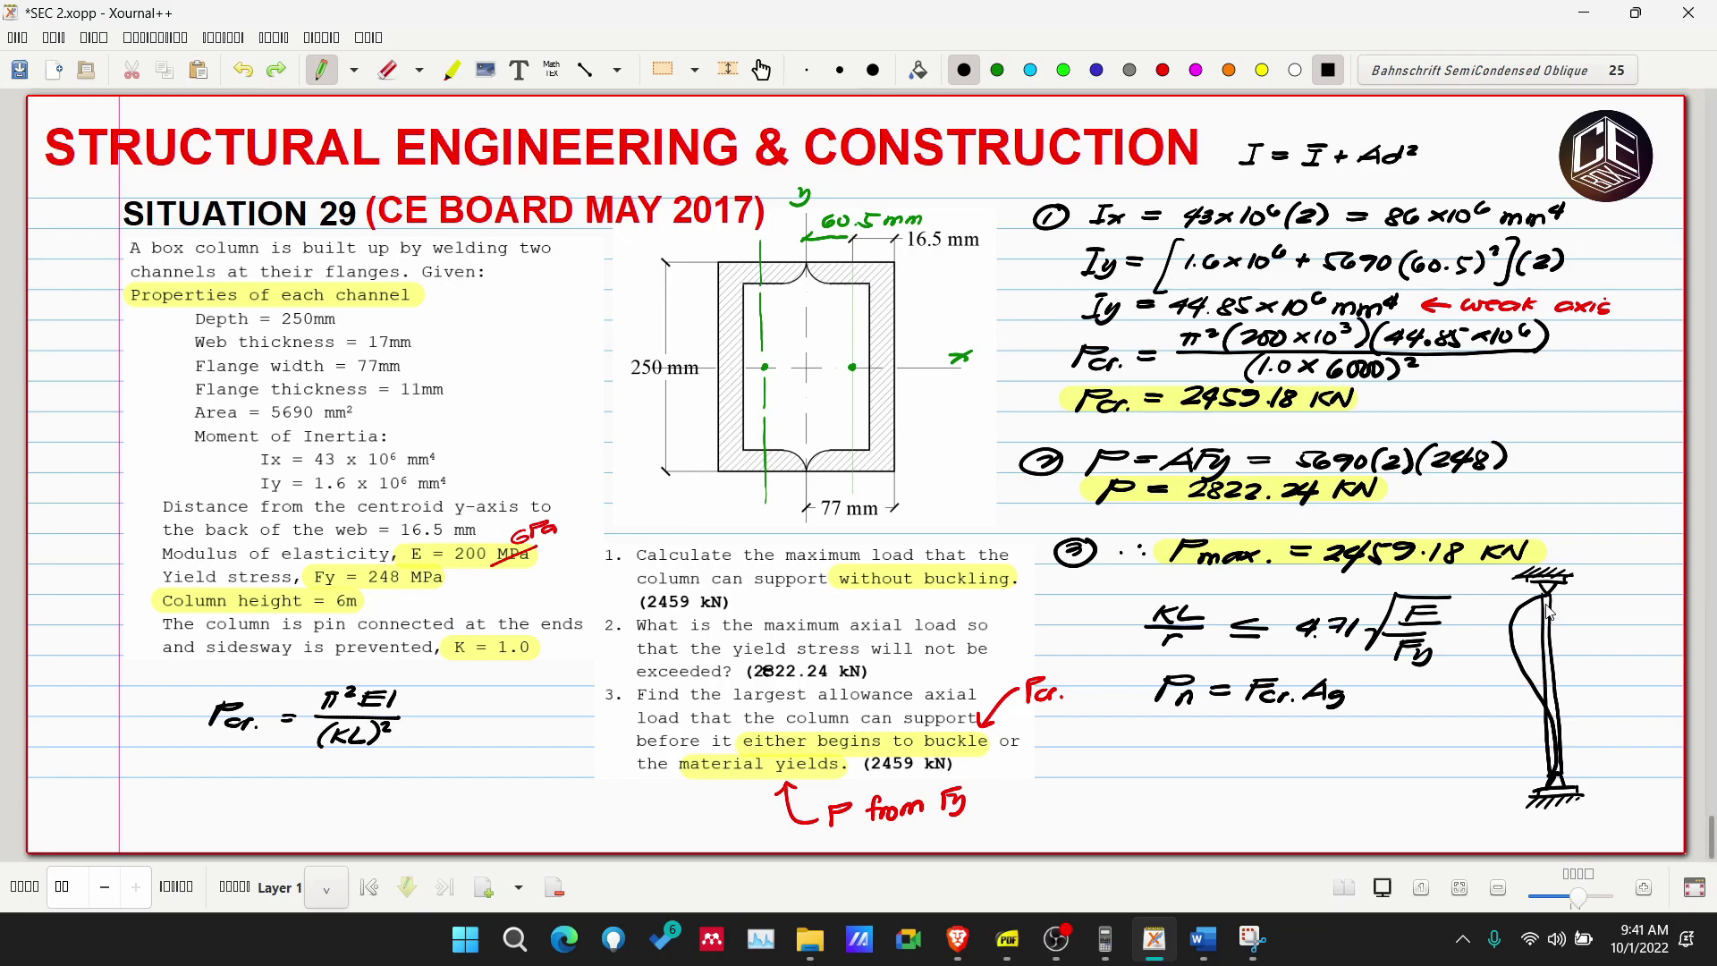
key("ctrl+z")
mouse_move(1545, 594)
left_mouse_down()
mouse_move(1511, 680)
mouse_move(1546, 777)
left_mouse_up()
key("ctrl+z")
left_click_drag(1545, 592, 1546, 776)
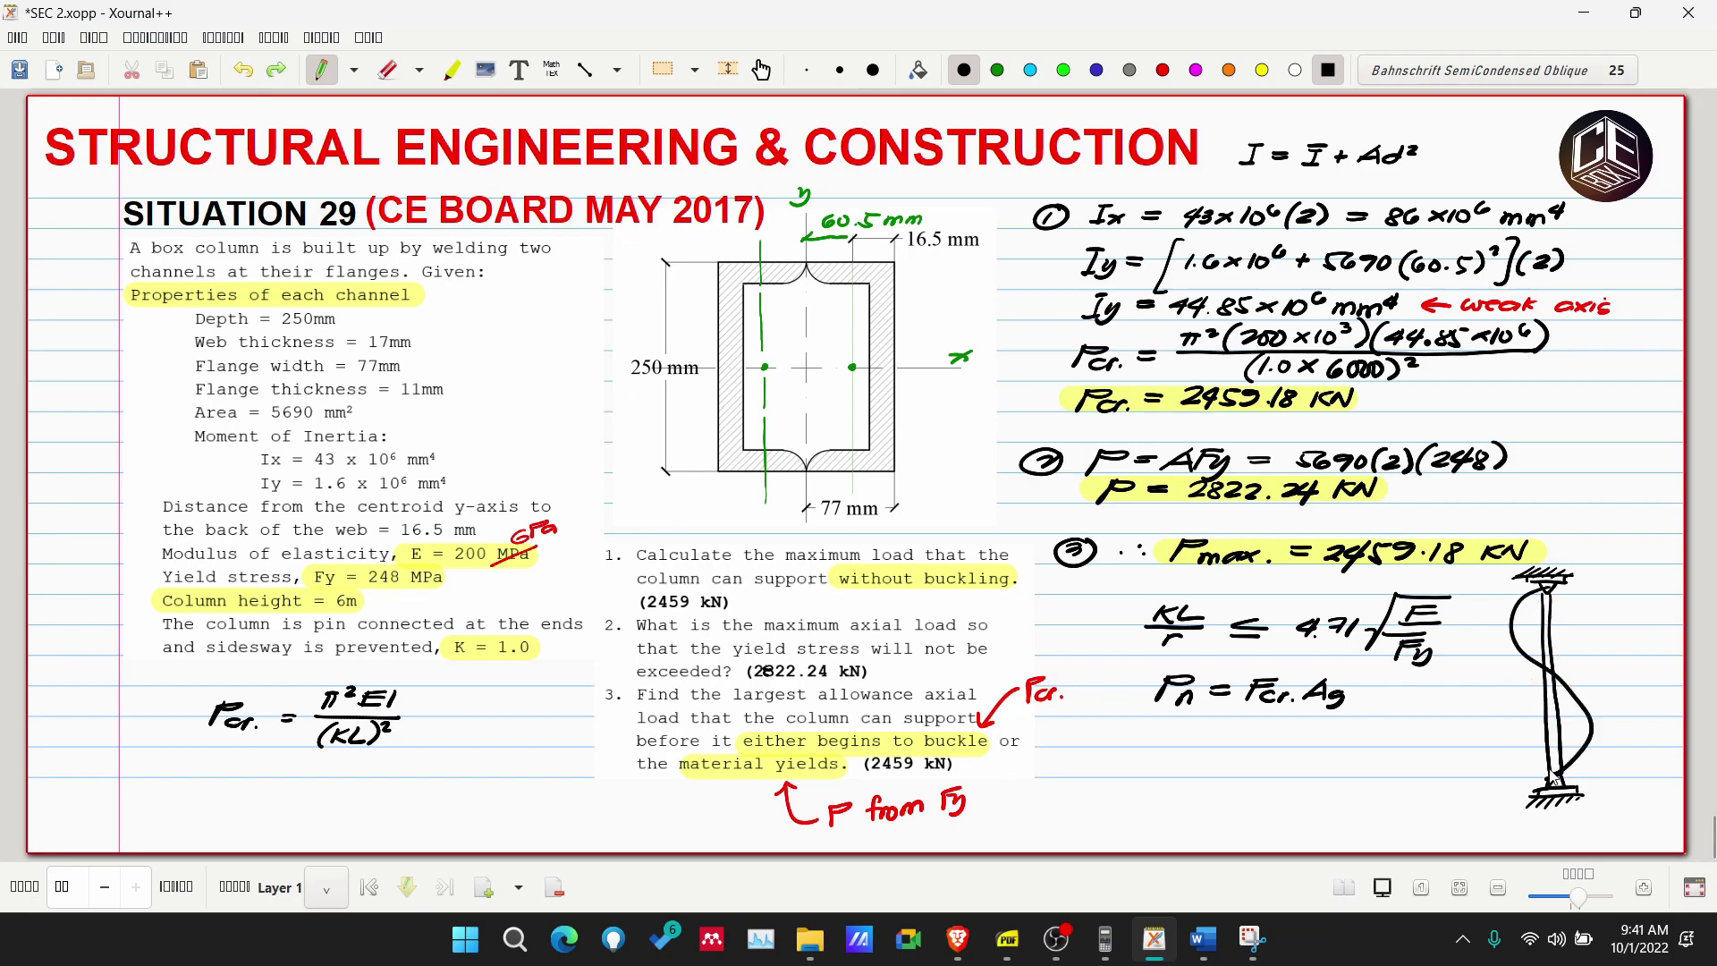
key("ctrl+z")
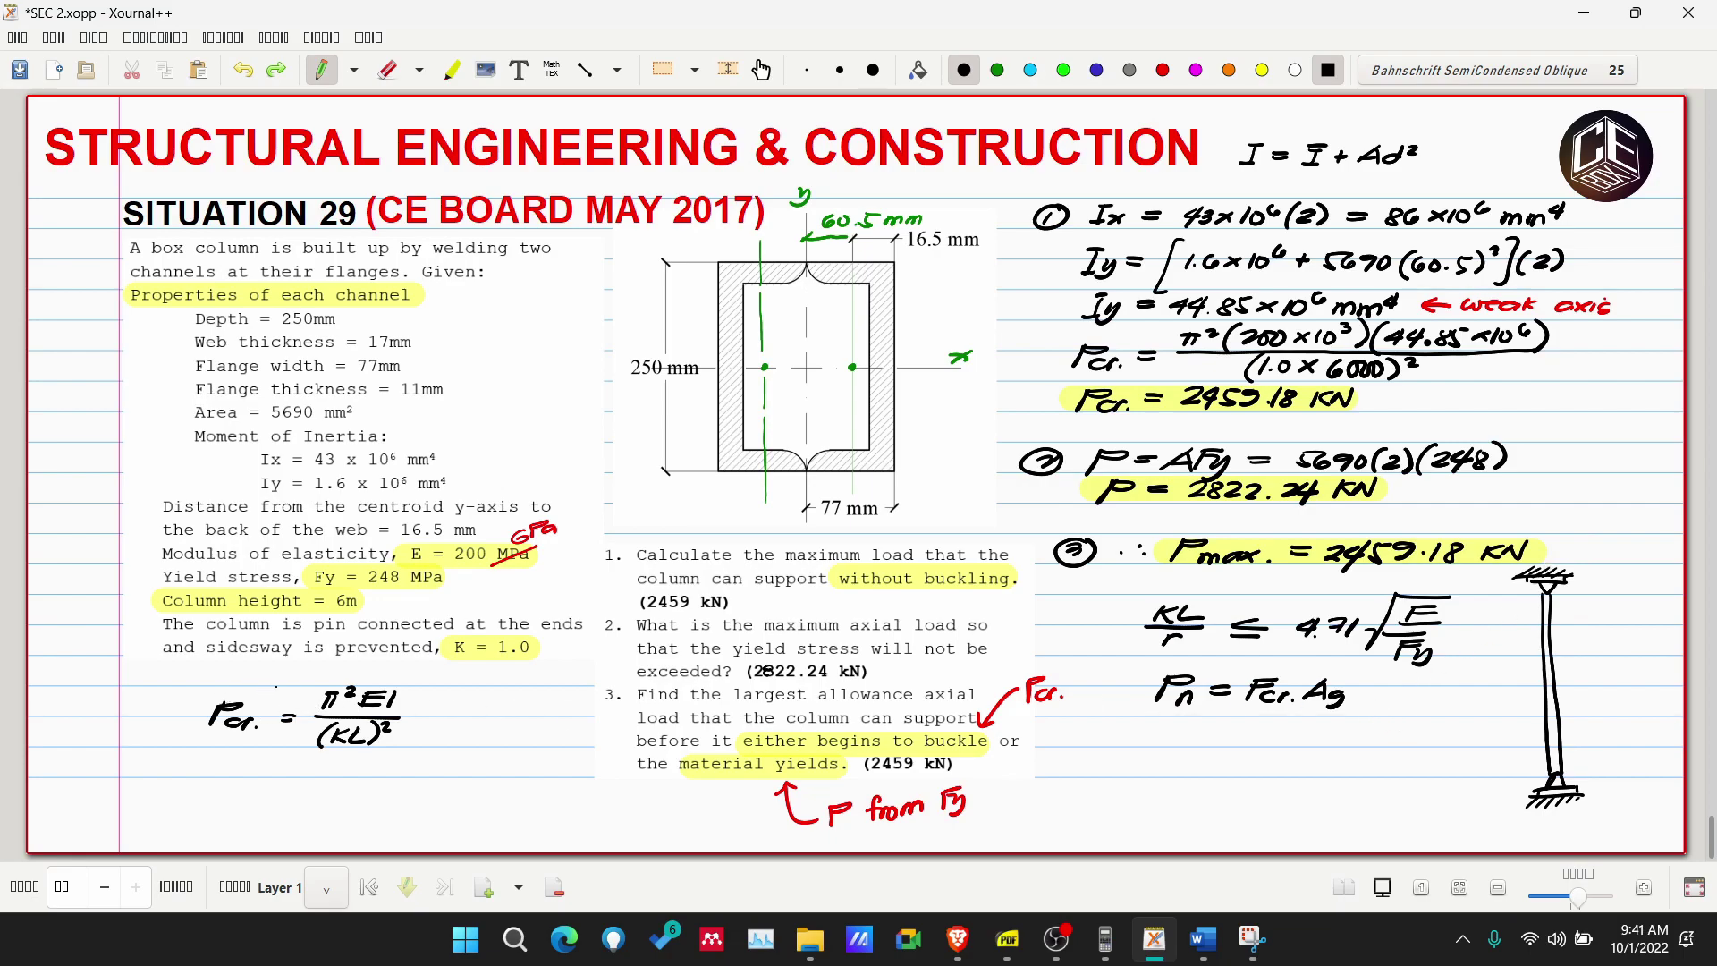
mouse_move(273, 687)
left_mouse_down()
mouse_move(309, 716)
mouse_move(291, 684)
left_mouse_up()
key("ctrl+z")
mouse_move(1261, 657)
left_mouse_down()
mouse_move(1431, 751)
mouse_move(1199, 640)
left_mouse_up()
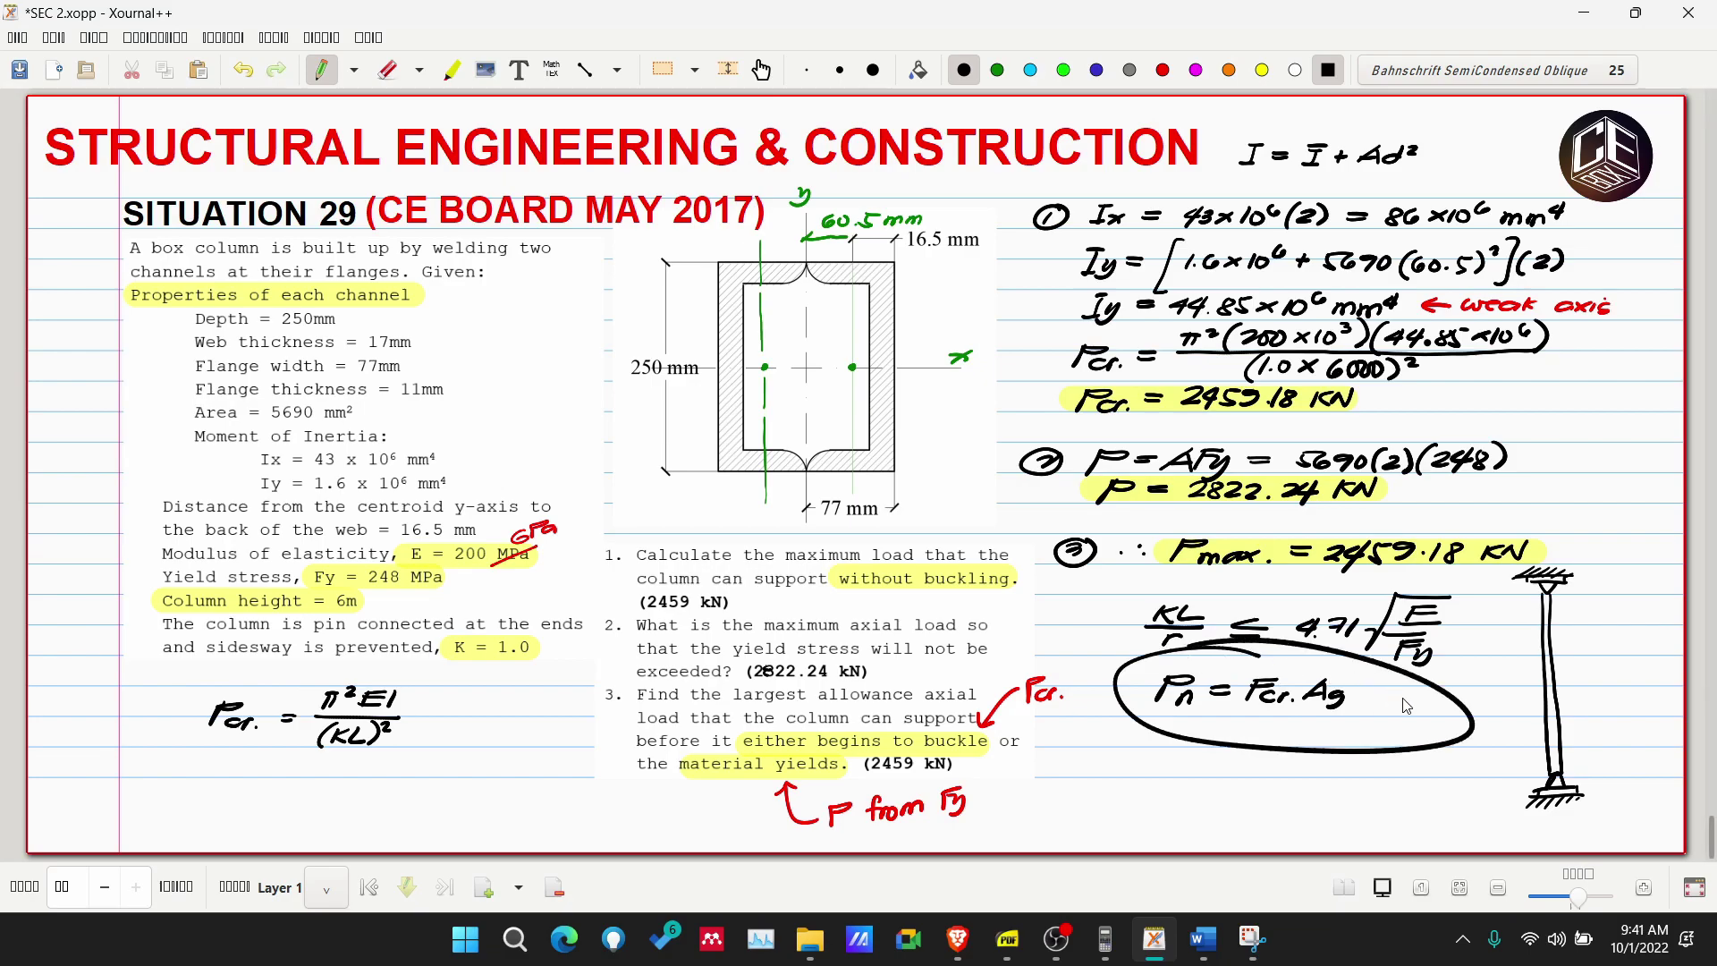
key("ctrl+z")
In orange, draw an arrow under Pn = Fcr·Ag and circle question 1's maximum load phrase.
left_click(1229, 70)
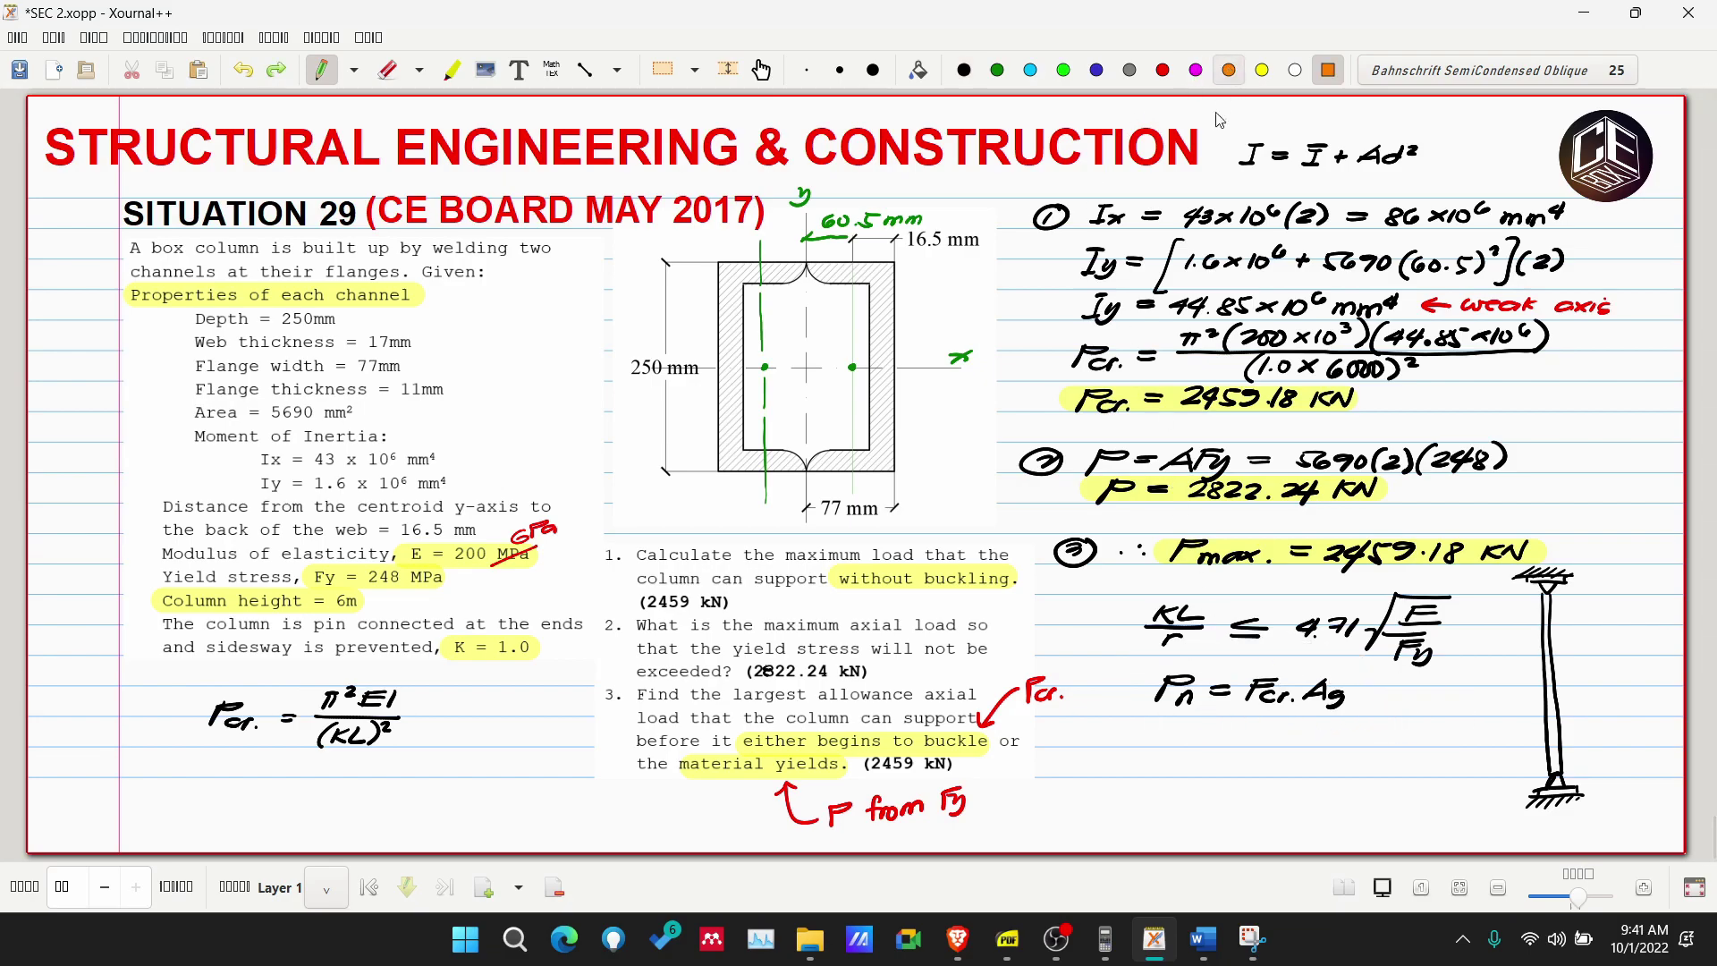
mouse_move(1175, 720)
left_mouse_down()
mouse_move(1213, 746)
mouse_move(1382, 742)
mouse_move(1412, 722)
mouse_move(1495, 736)
left_mouse_up()
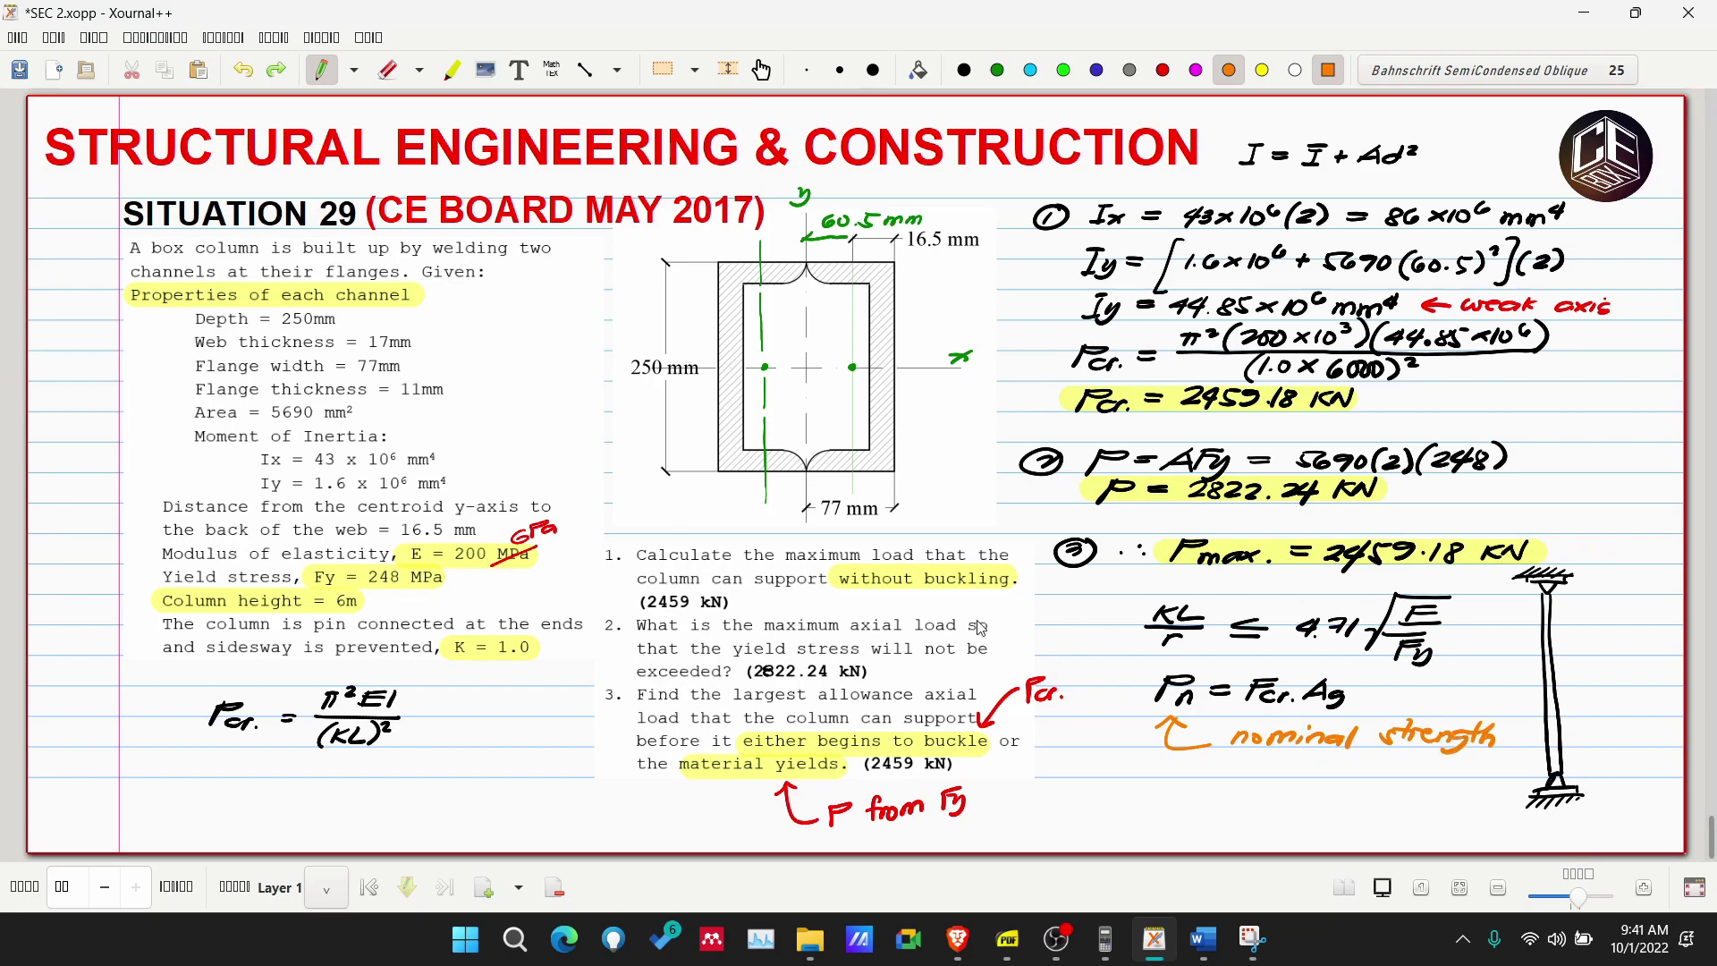
mouse_move(872, 542)
left_mouse_down()
mouse_move(1278, 461)
mouse_move(1573, 470)
mouse_move(1591, 539)
left_mouse_up()
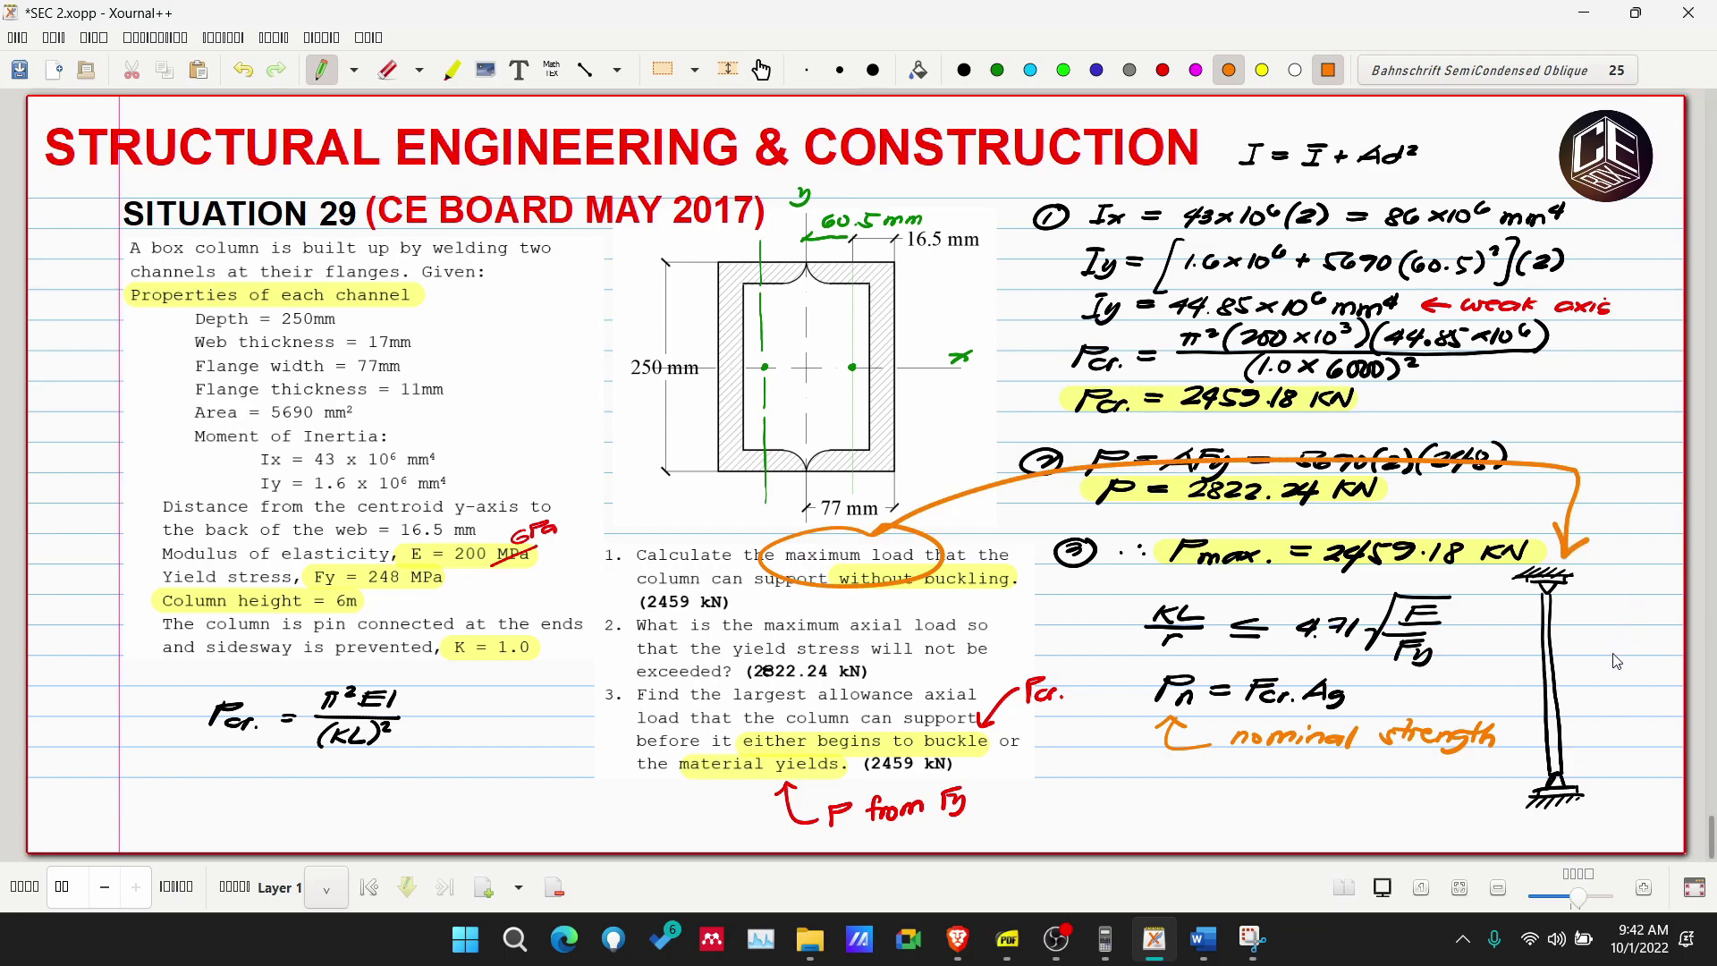
left_click_drag(929, 597, 1040, 595)
mouse_move(1350, 667)
left_mouse_down()
mouse_move(1163, 771)
mouse_move(1525, 694)
mouse_move(1311, 661)
left_mouse_up()
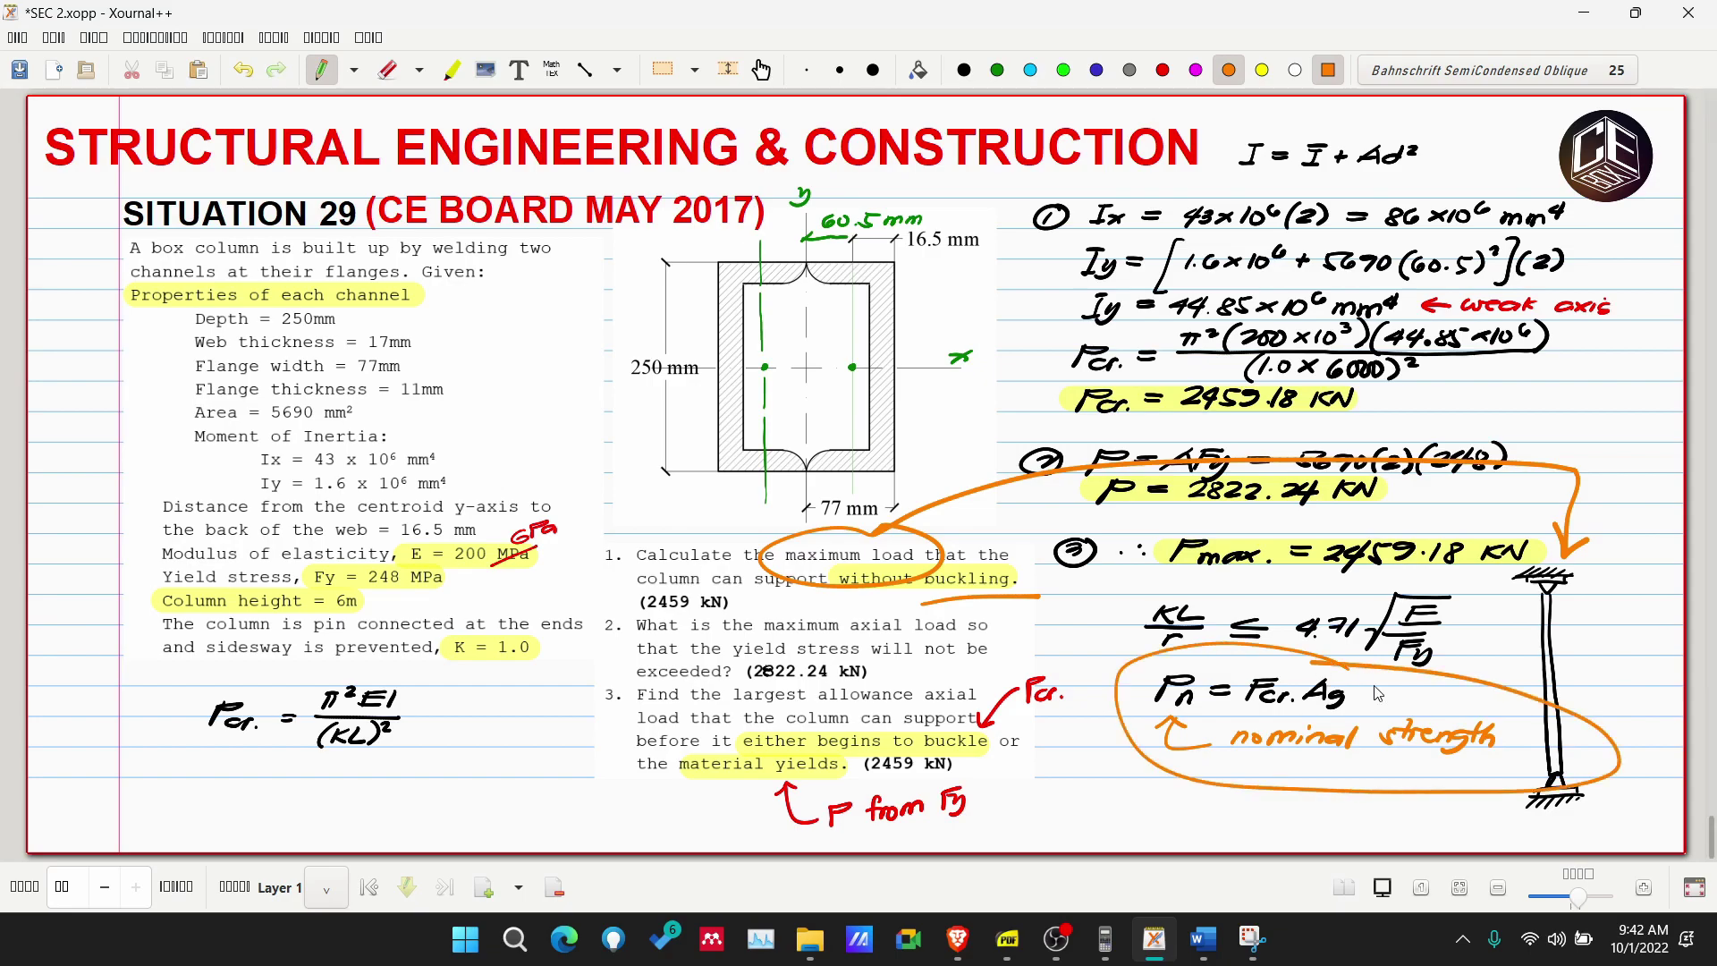
key("ctrl+z")
View the five-video Steel Design Chapter 4 playlist in Brave, then go back to Xournal++.
left_click(957, 938)
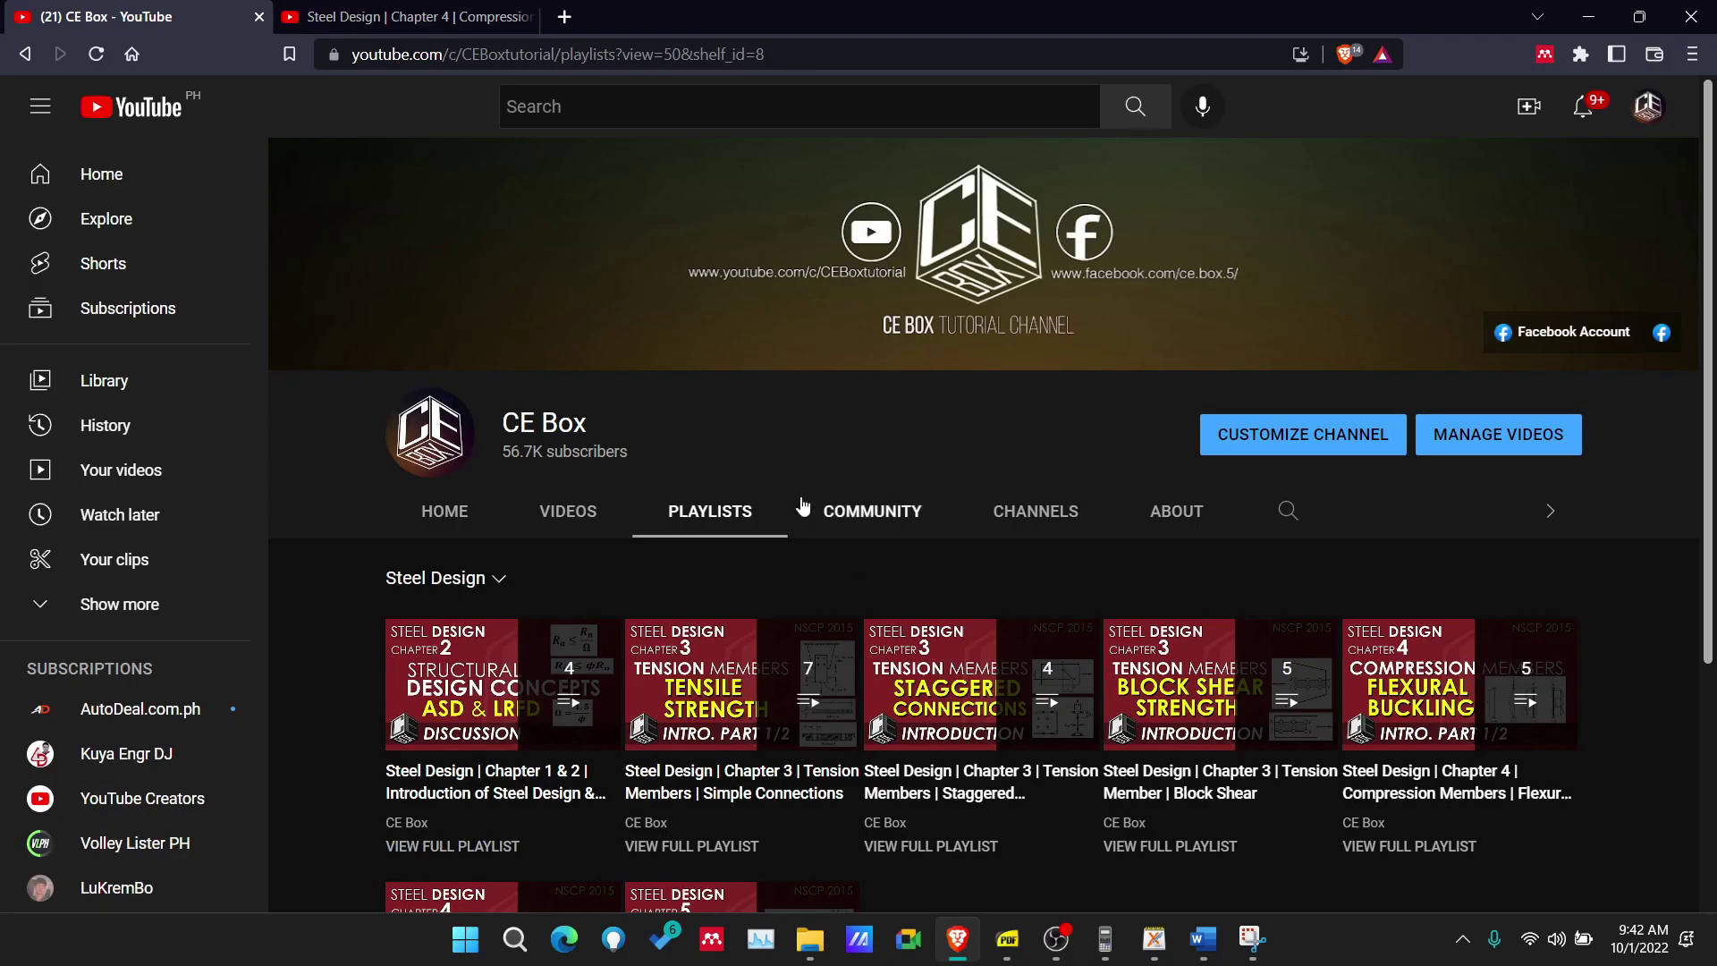
scroll(982, 509, "down", 2)
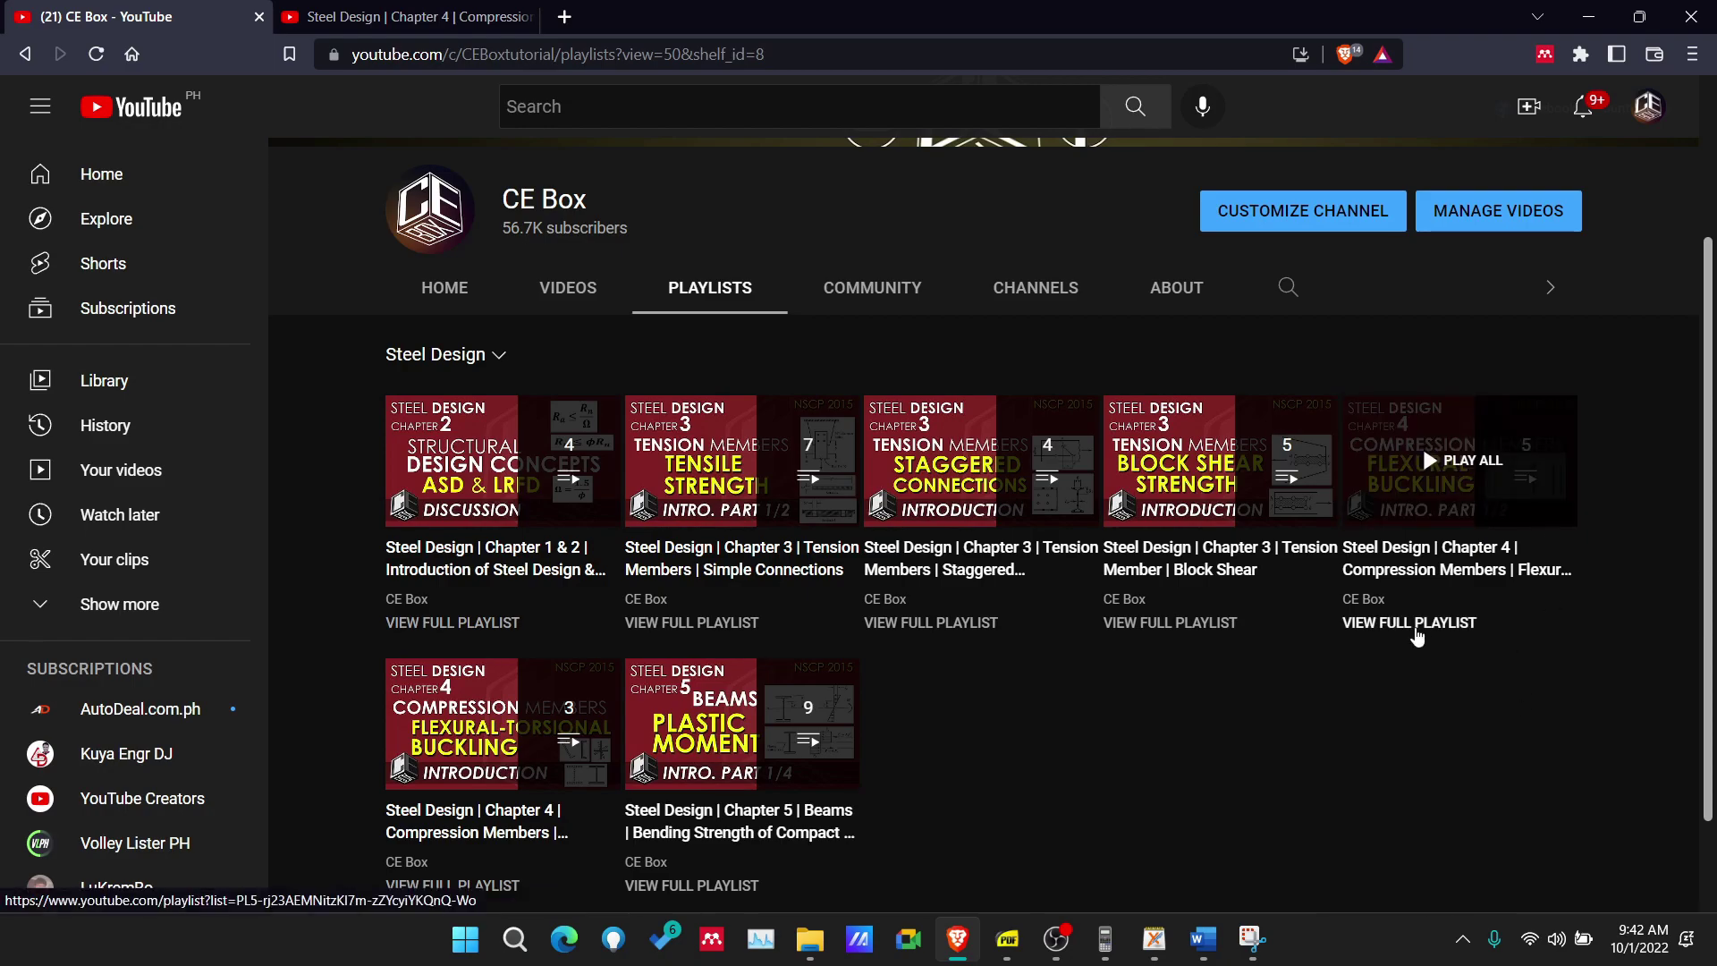
left_click(375, 16)
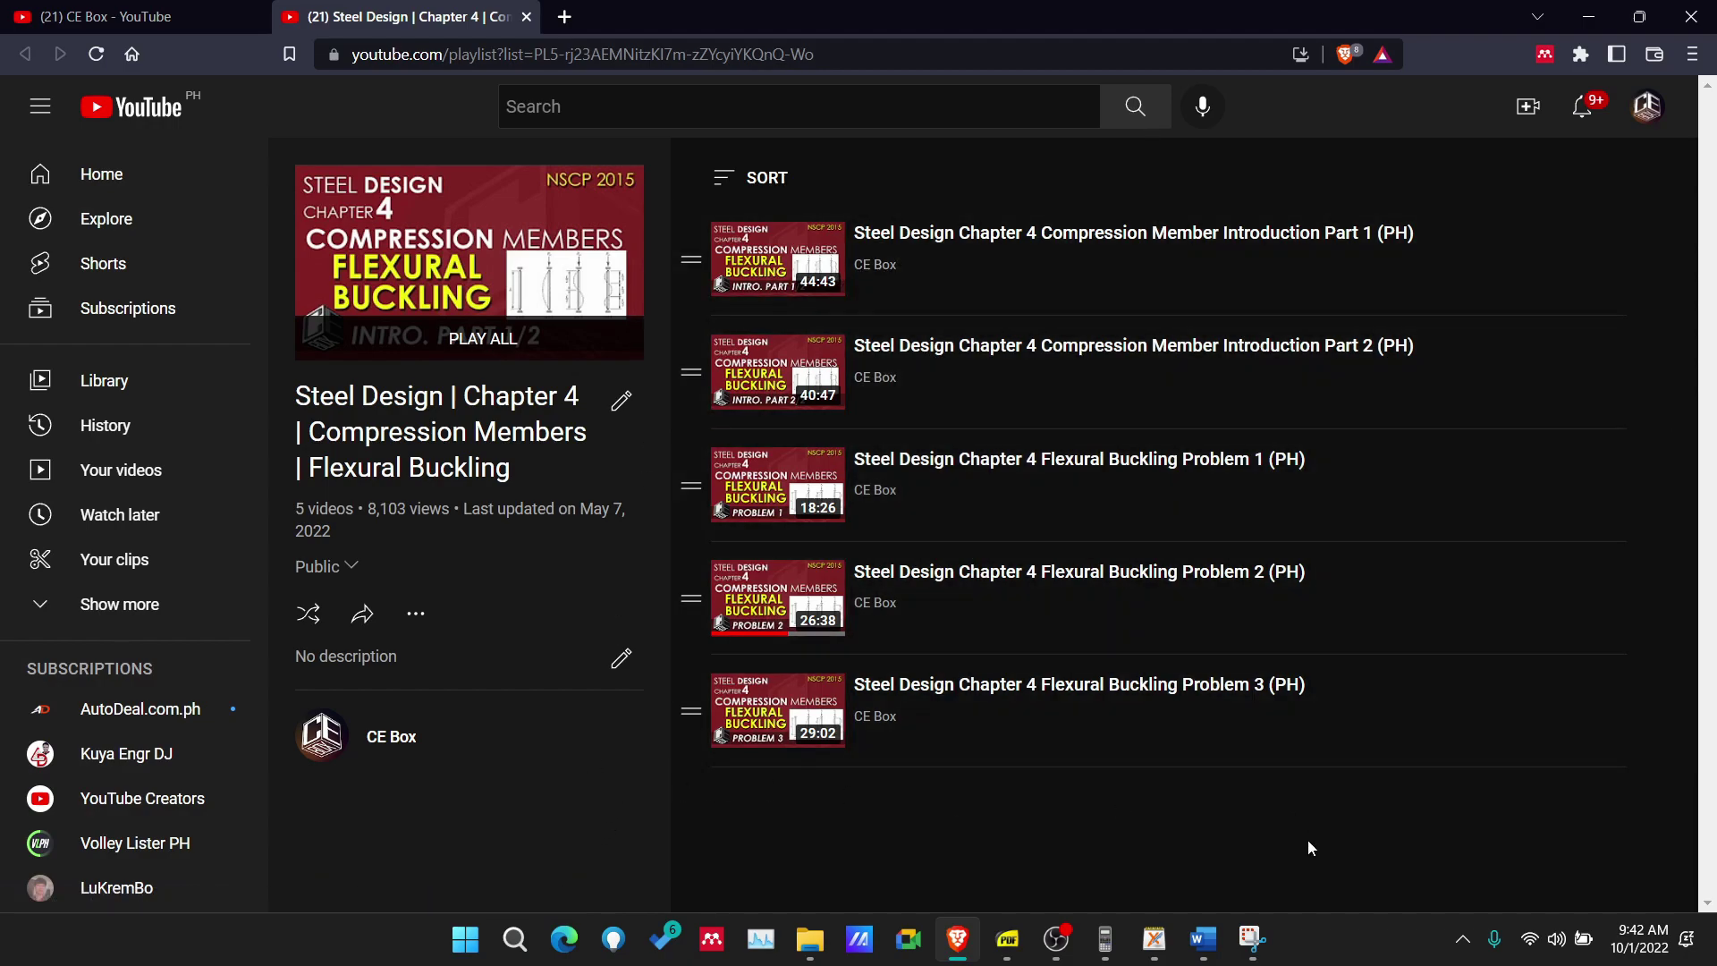
left_click(1155, 936)
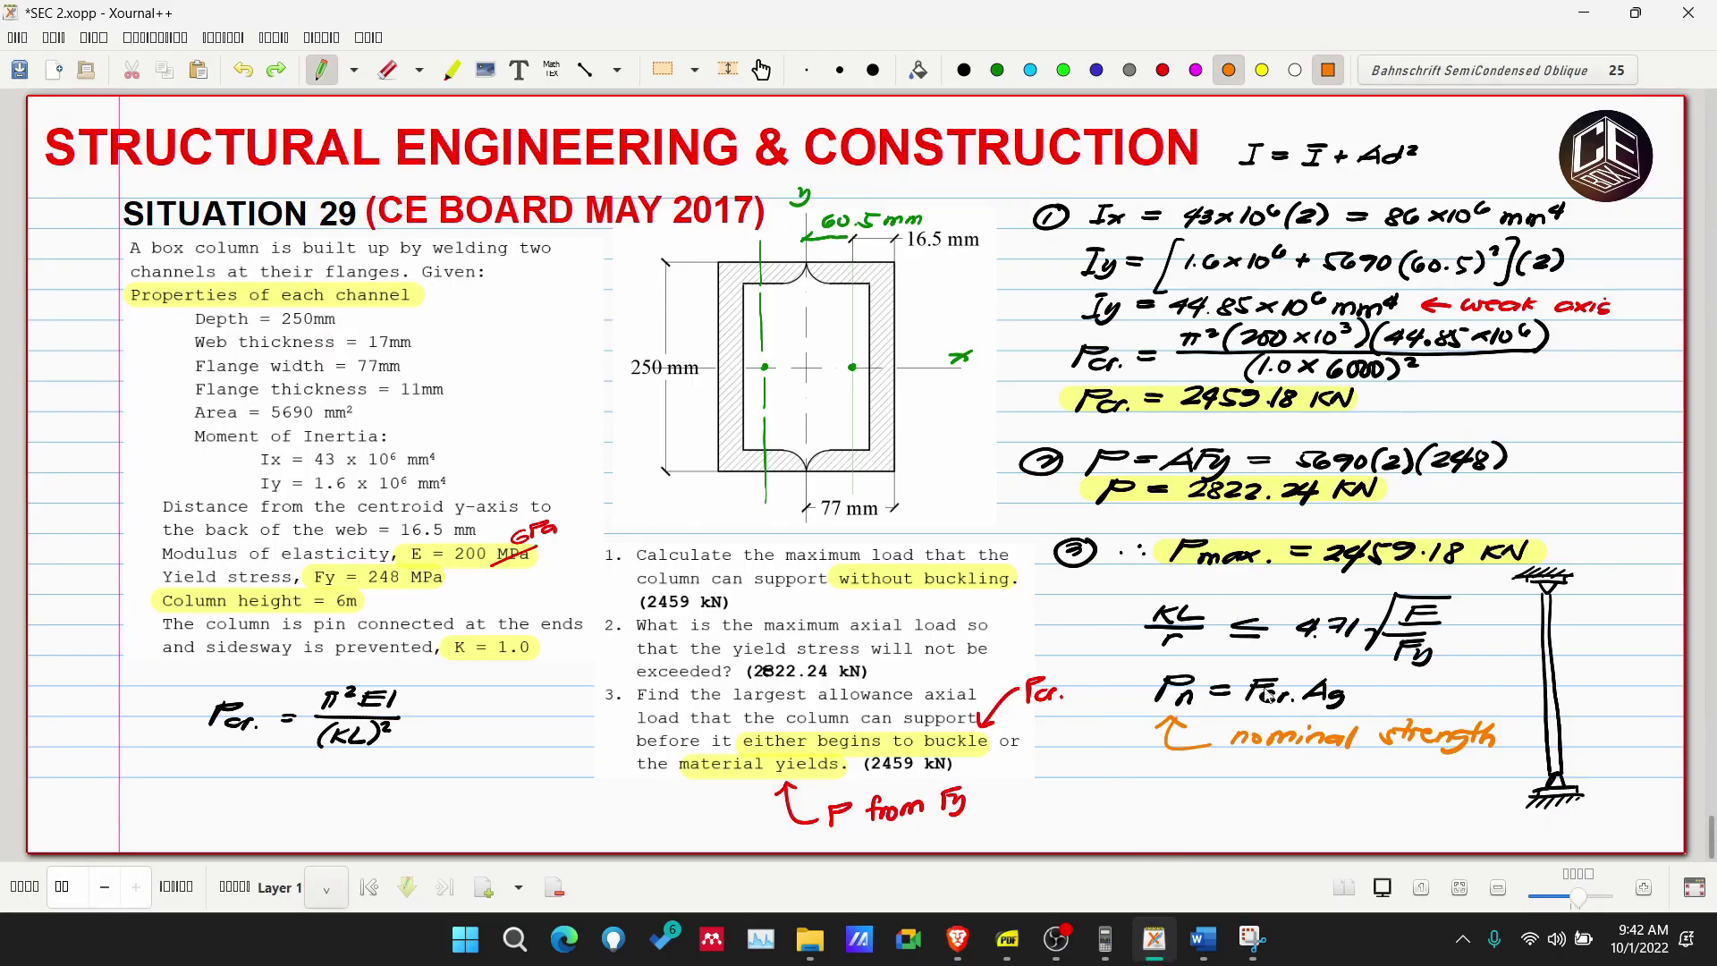
mouse_move(1275, 577)
left_mouse_down()
mouse_move(1176, 572)
mouse_move(1503, 645)
mouse_move(1520, 617)
mouse_move(1363, 562)
left_mouse_up()
key("ctrl+z")
left_click_drag(1198, 587, 1129, 626)
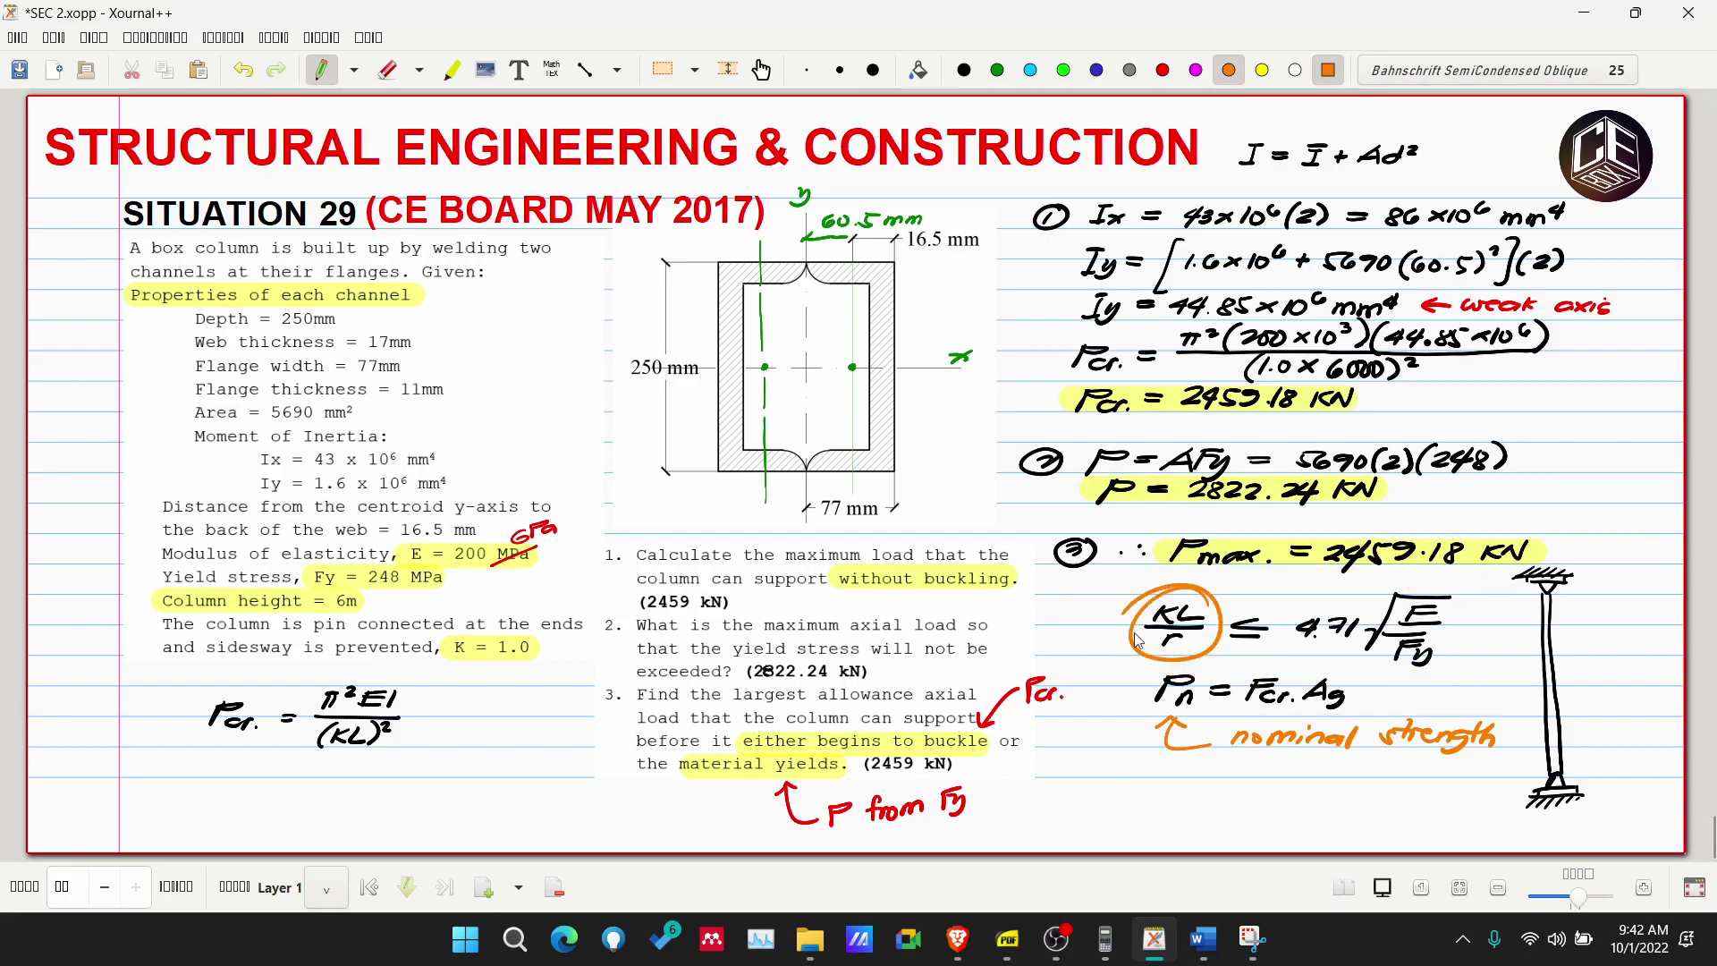
key("ctrl+z")
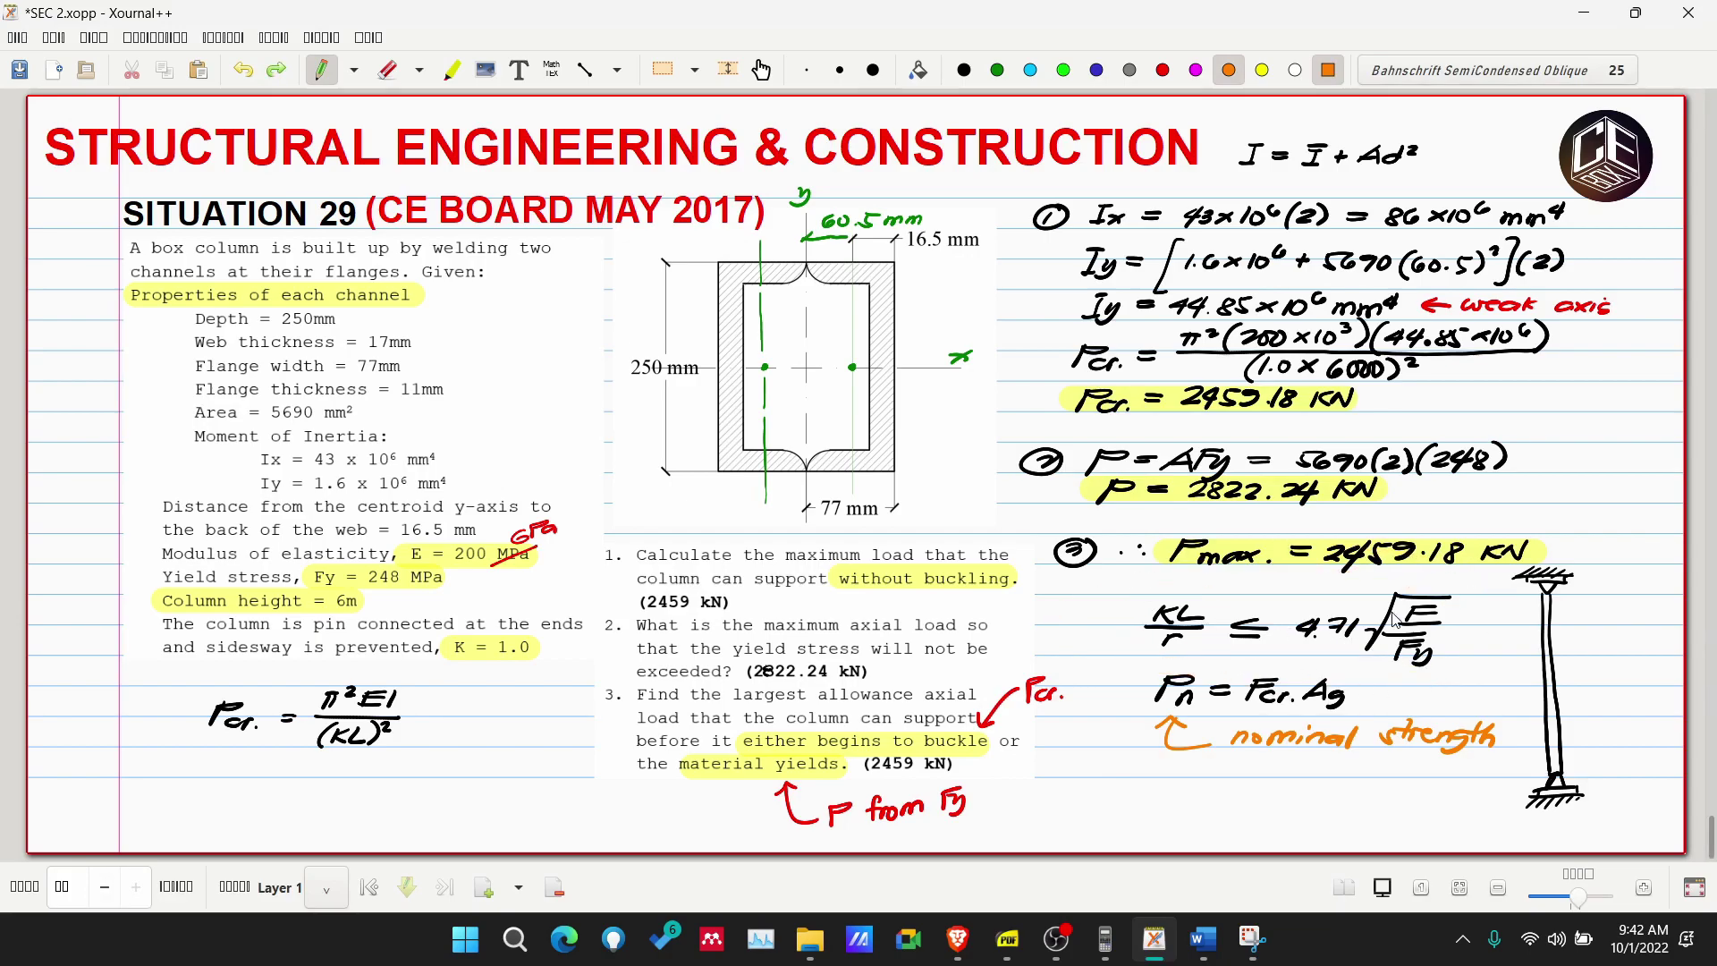